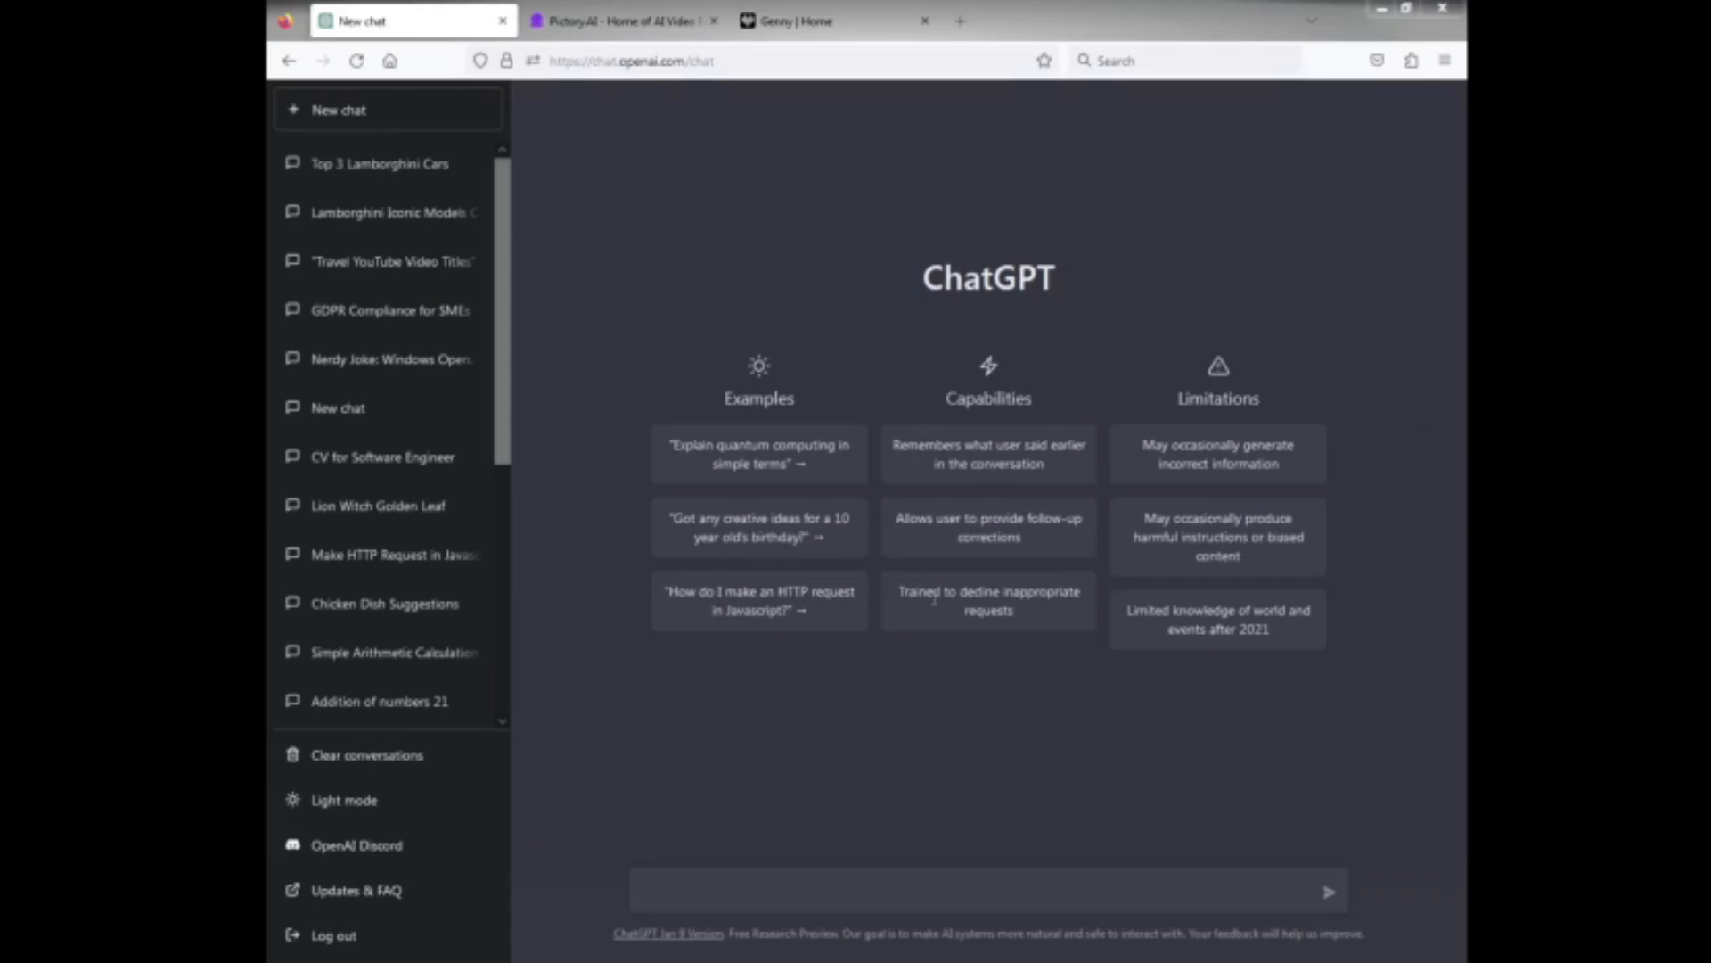
# Ask ChatGPT to "Write a script of 2 minutes about the top 3 Lamborghinis"
pyautogui.click(655, 894)
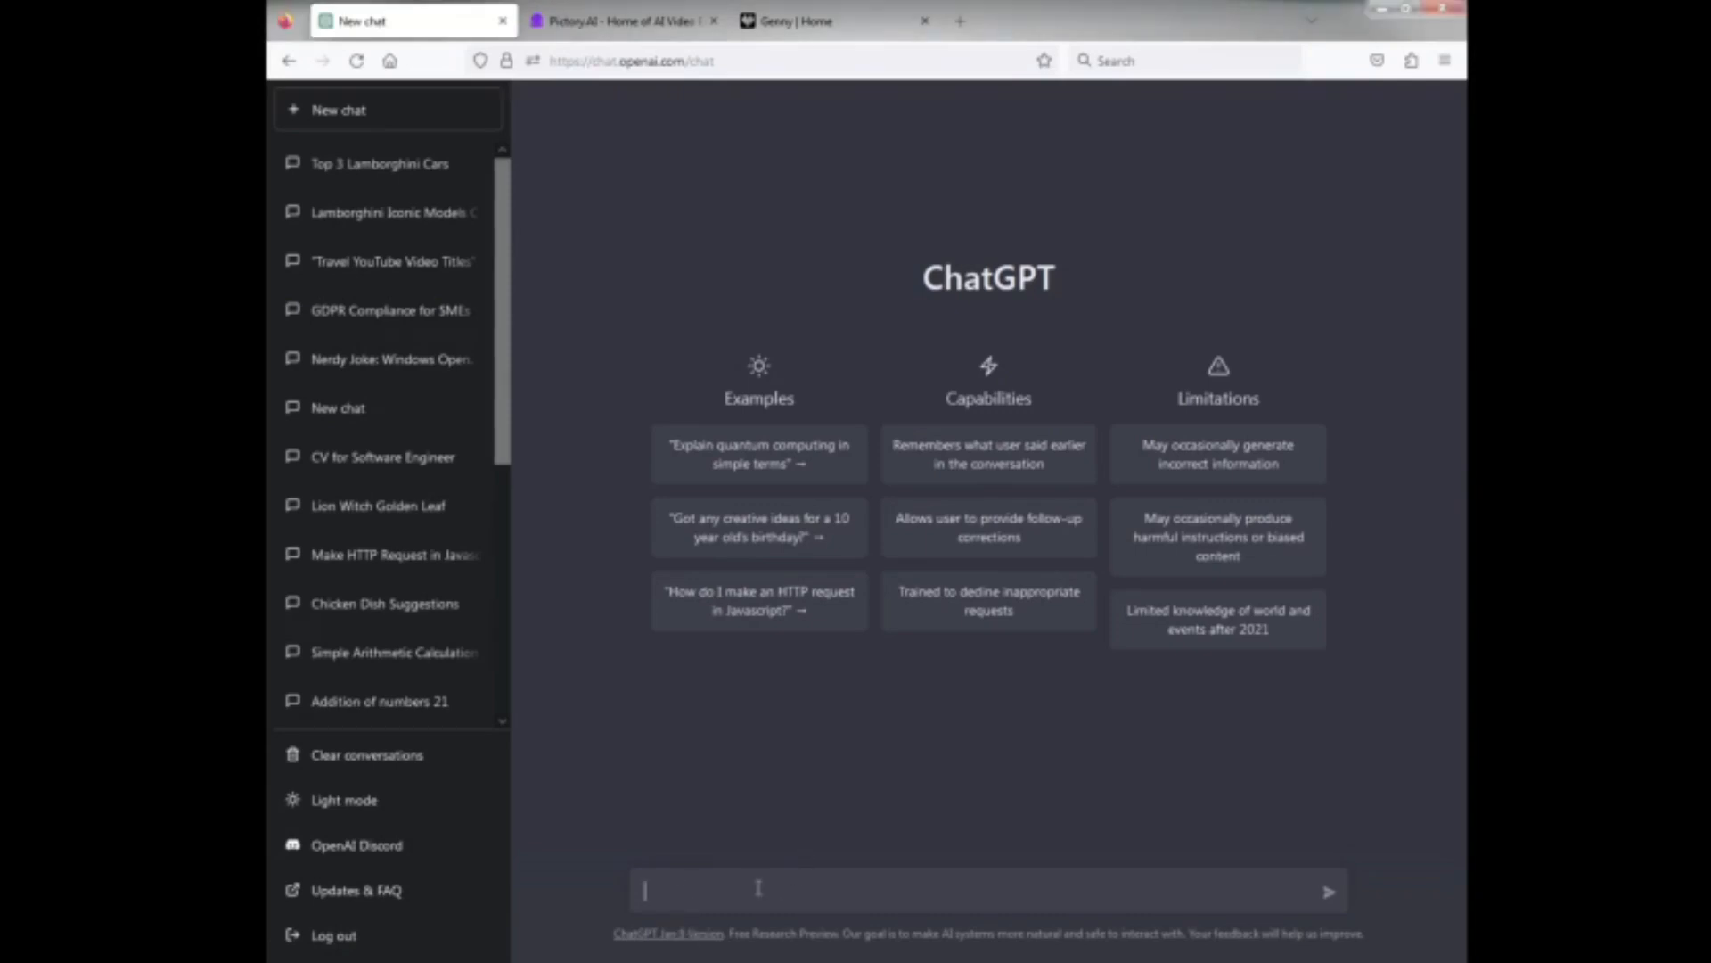
pyautogui.write('Write a script of 2 minutes about')
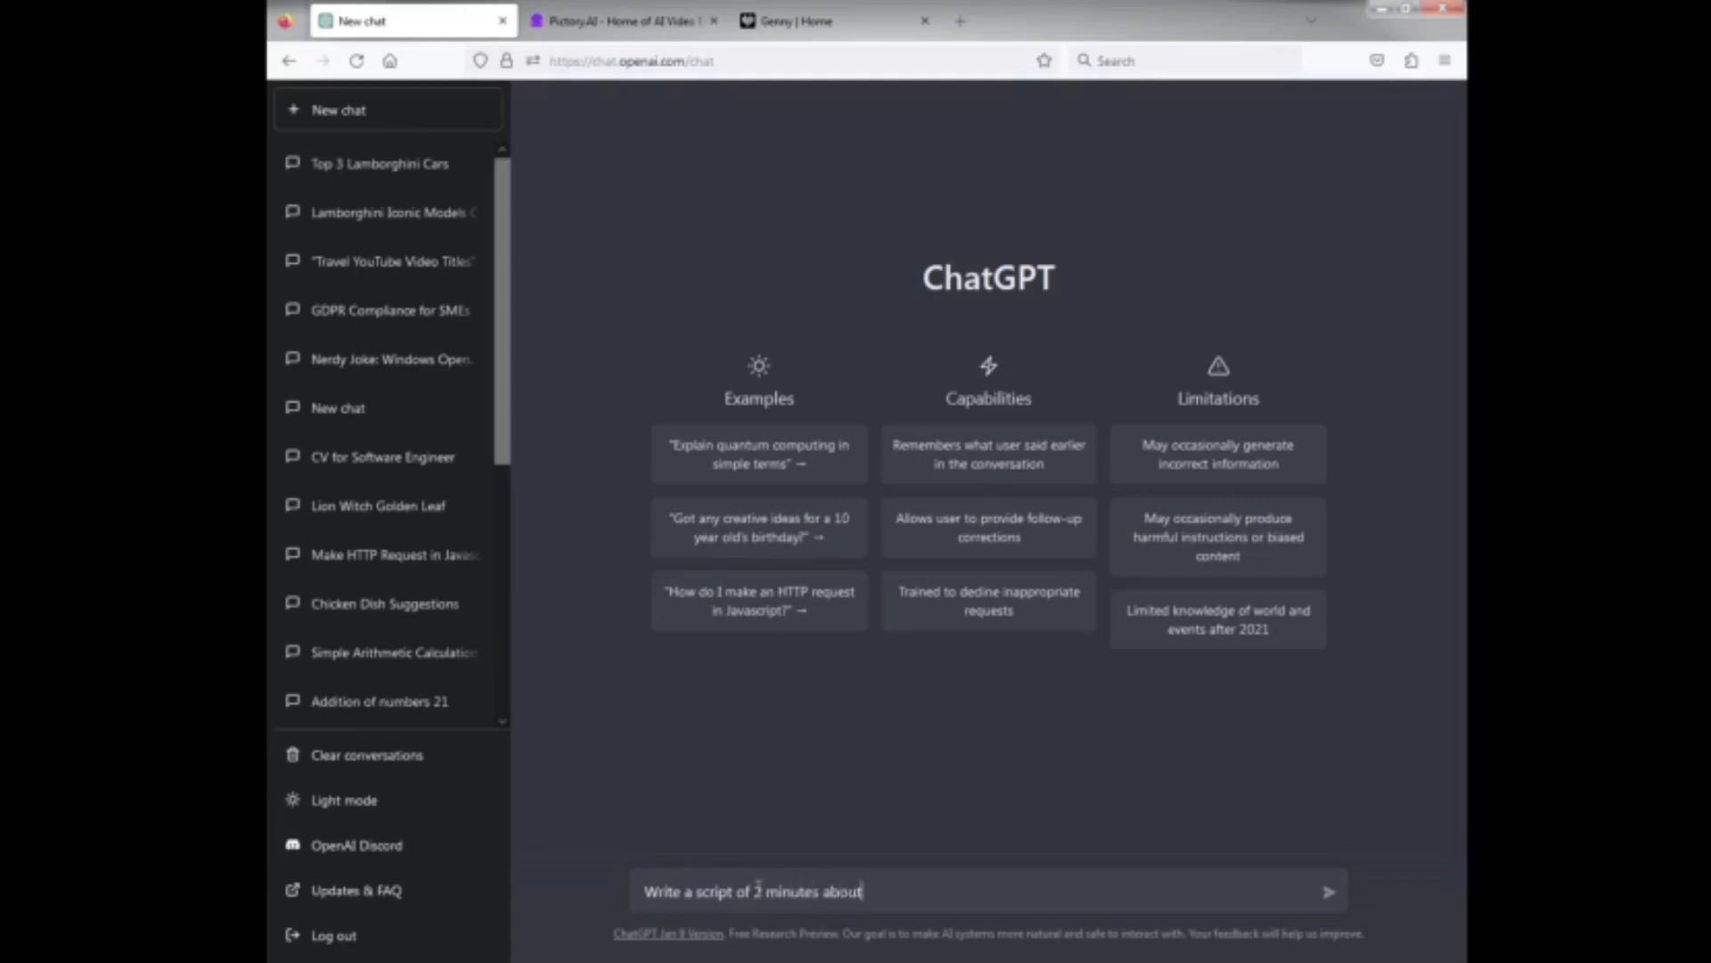
pyautogui.write(' the top 3 Lamborghi')
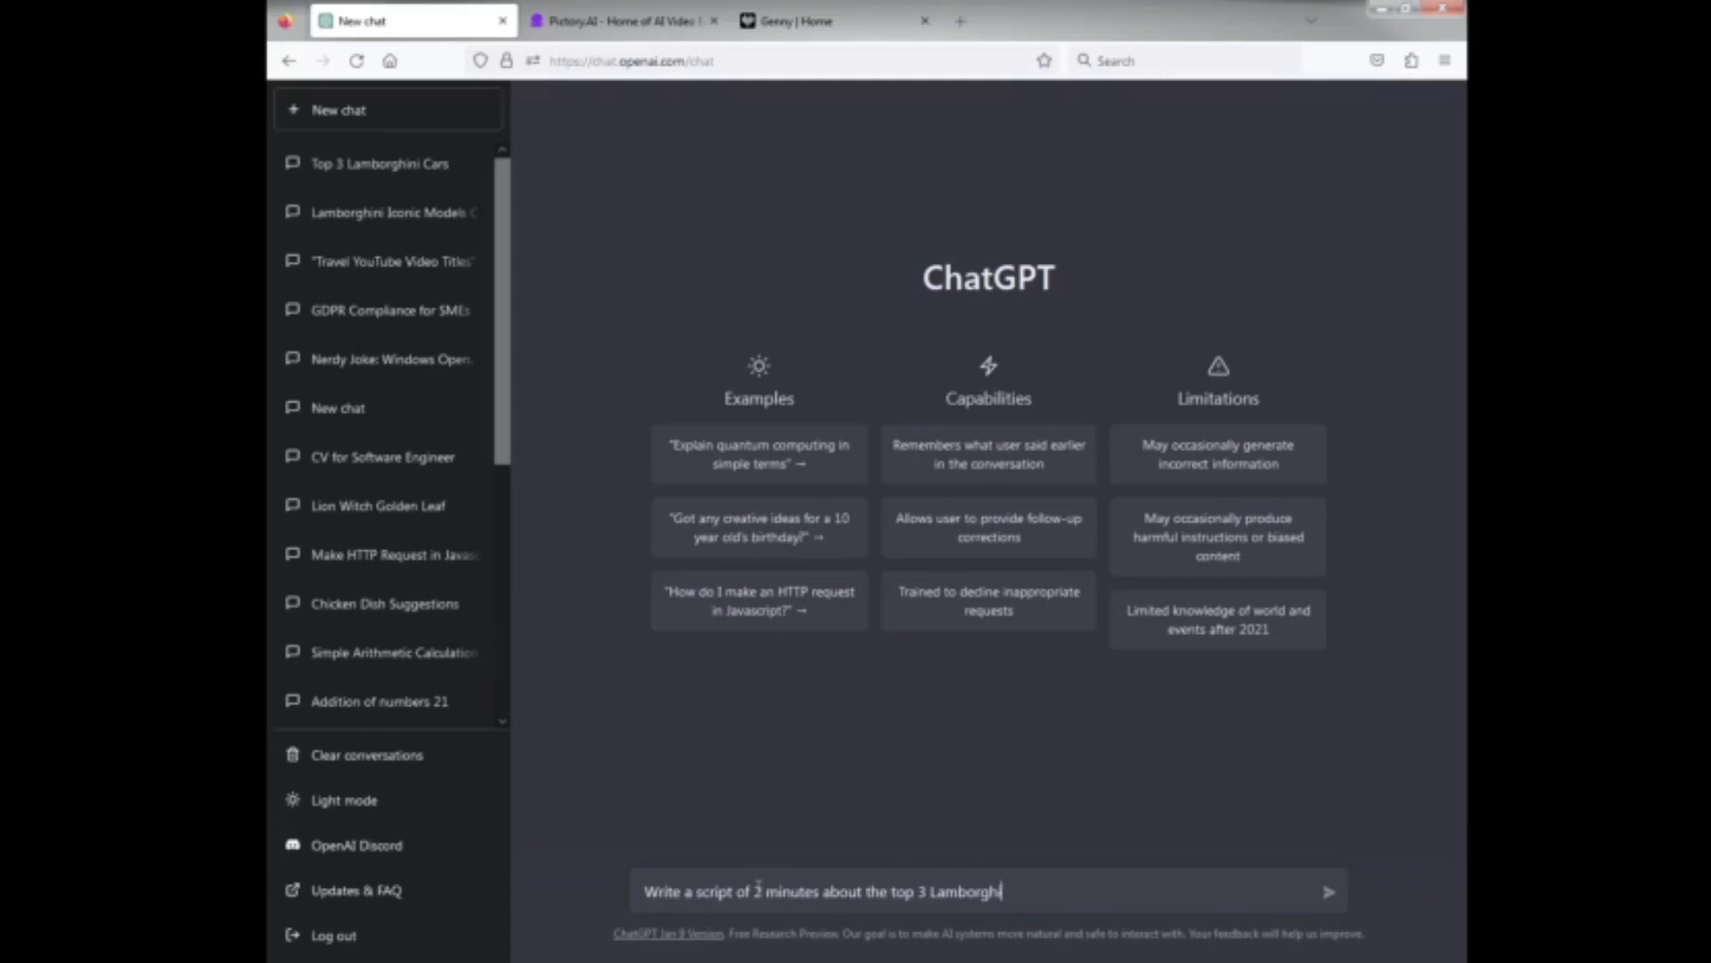
pyautogui.write('nis')
pyautogui.click(1329, 894)
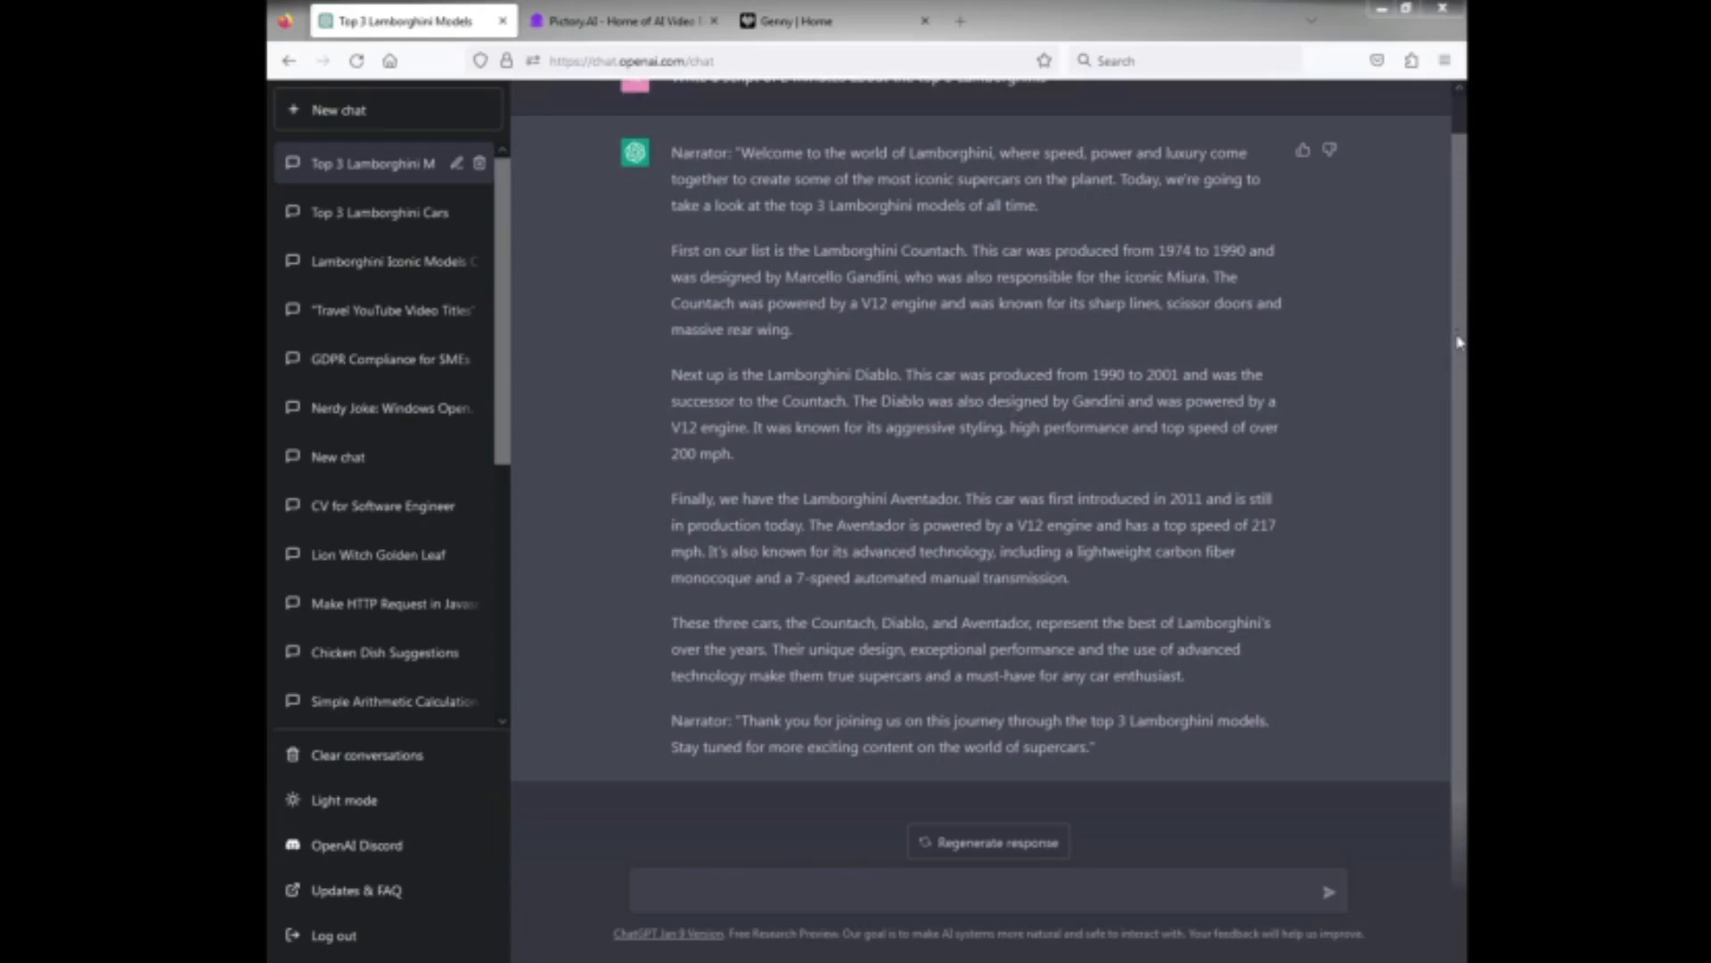
# Select and copy the entire generated script, from the opening narrator line through the closing one
pyautogui.scroll(1, 1460, 342)
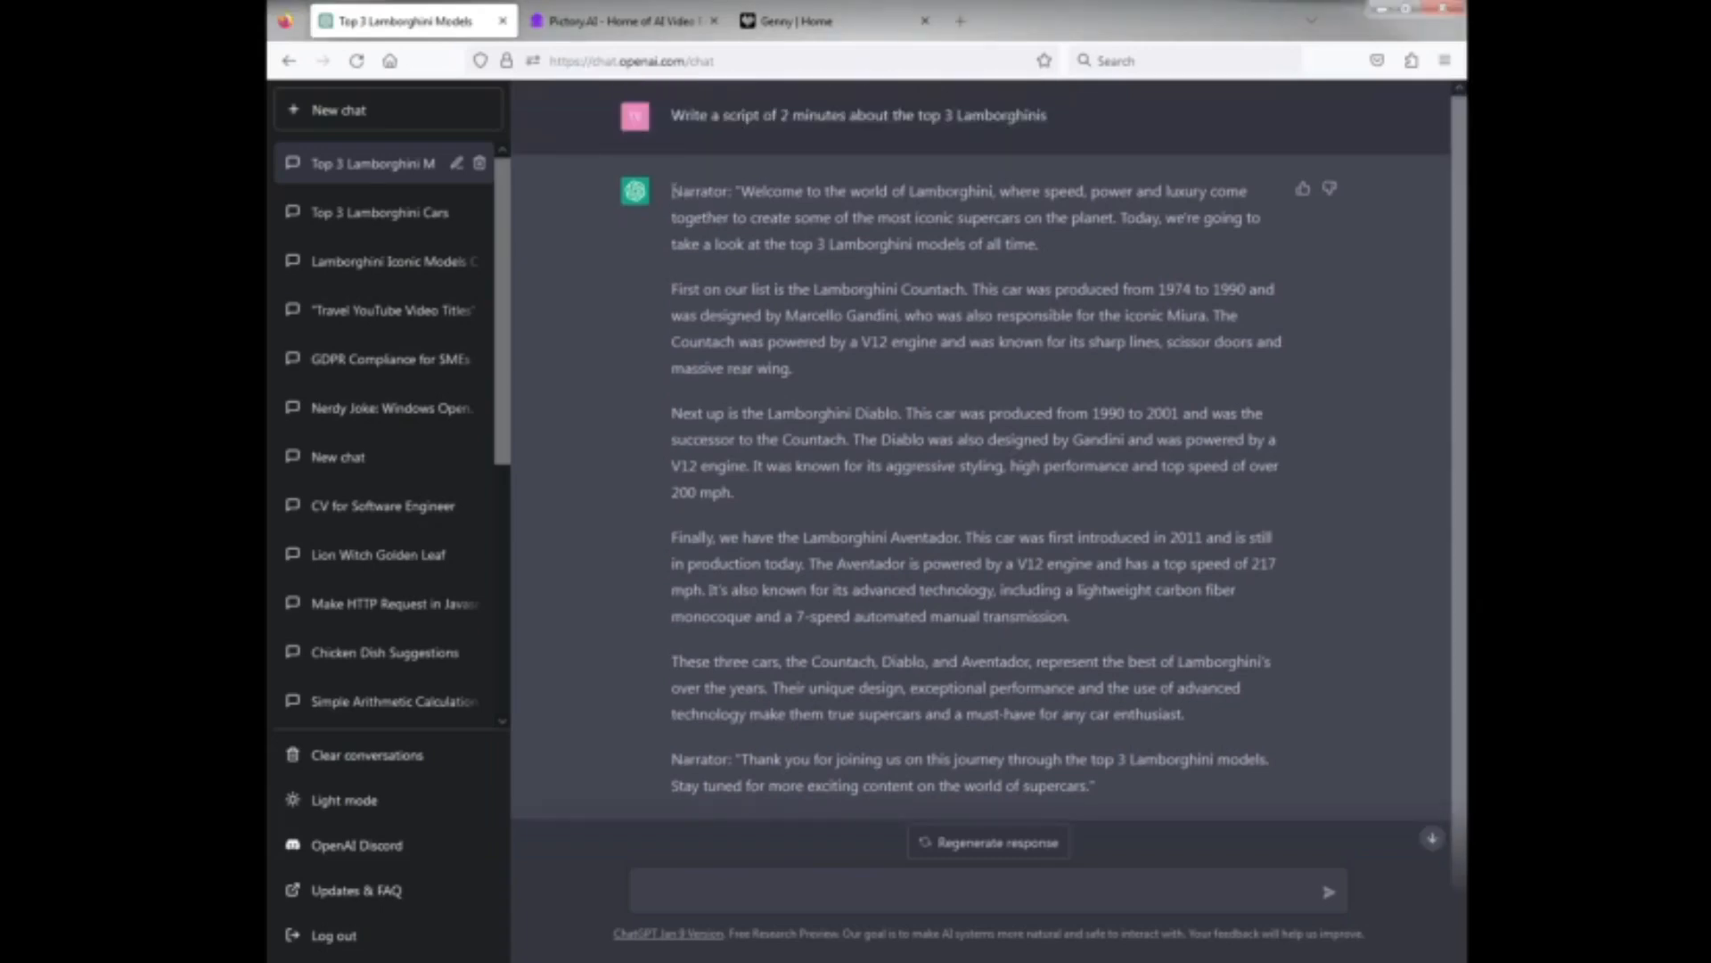
pyautogui.moveTo(673, 193); pyautogui.dragTo(1235, 793)
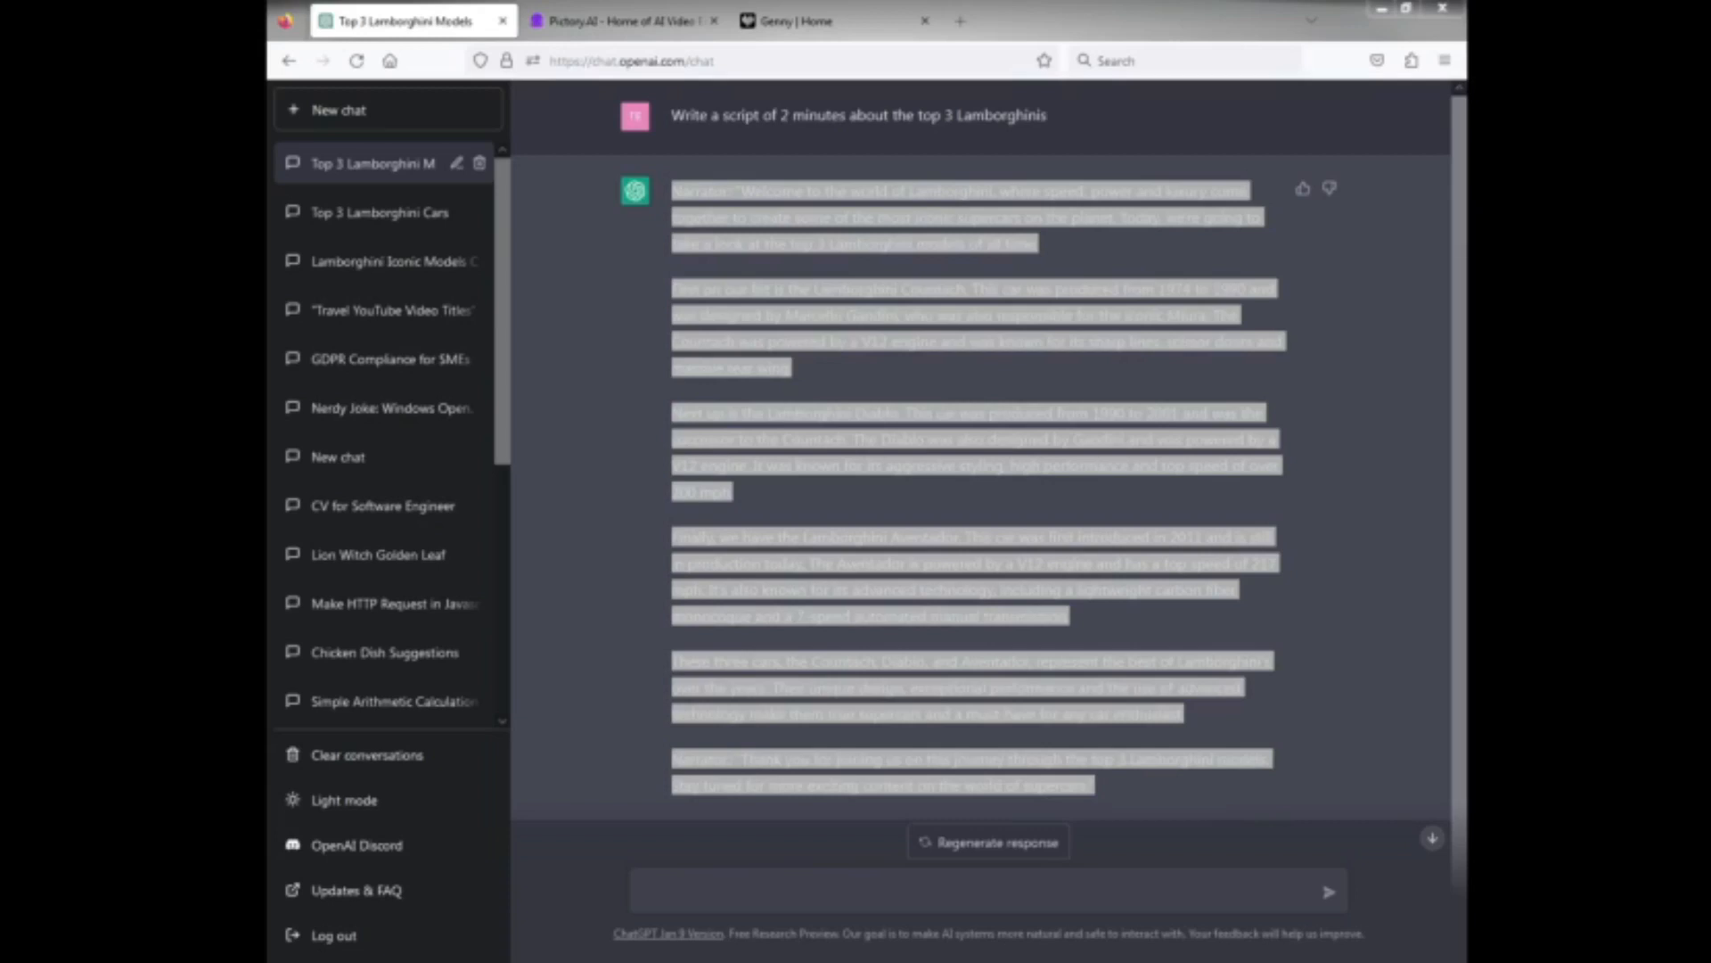
pyautogui.click(1008, 212)
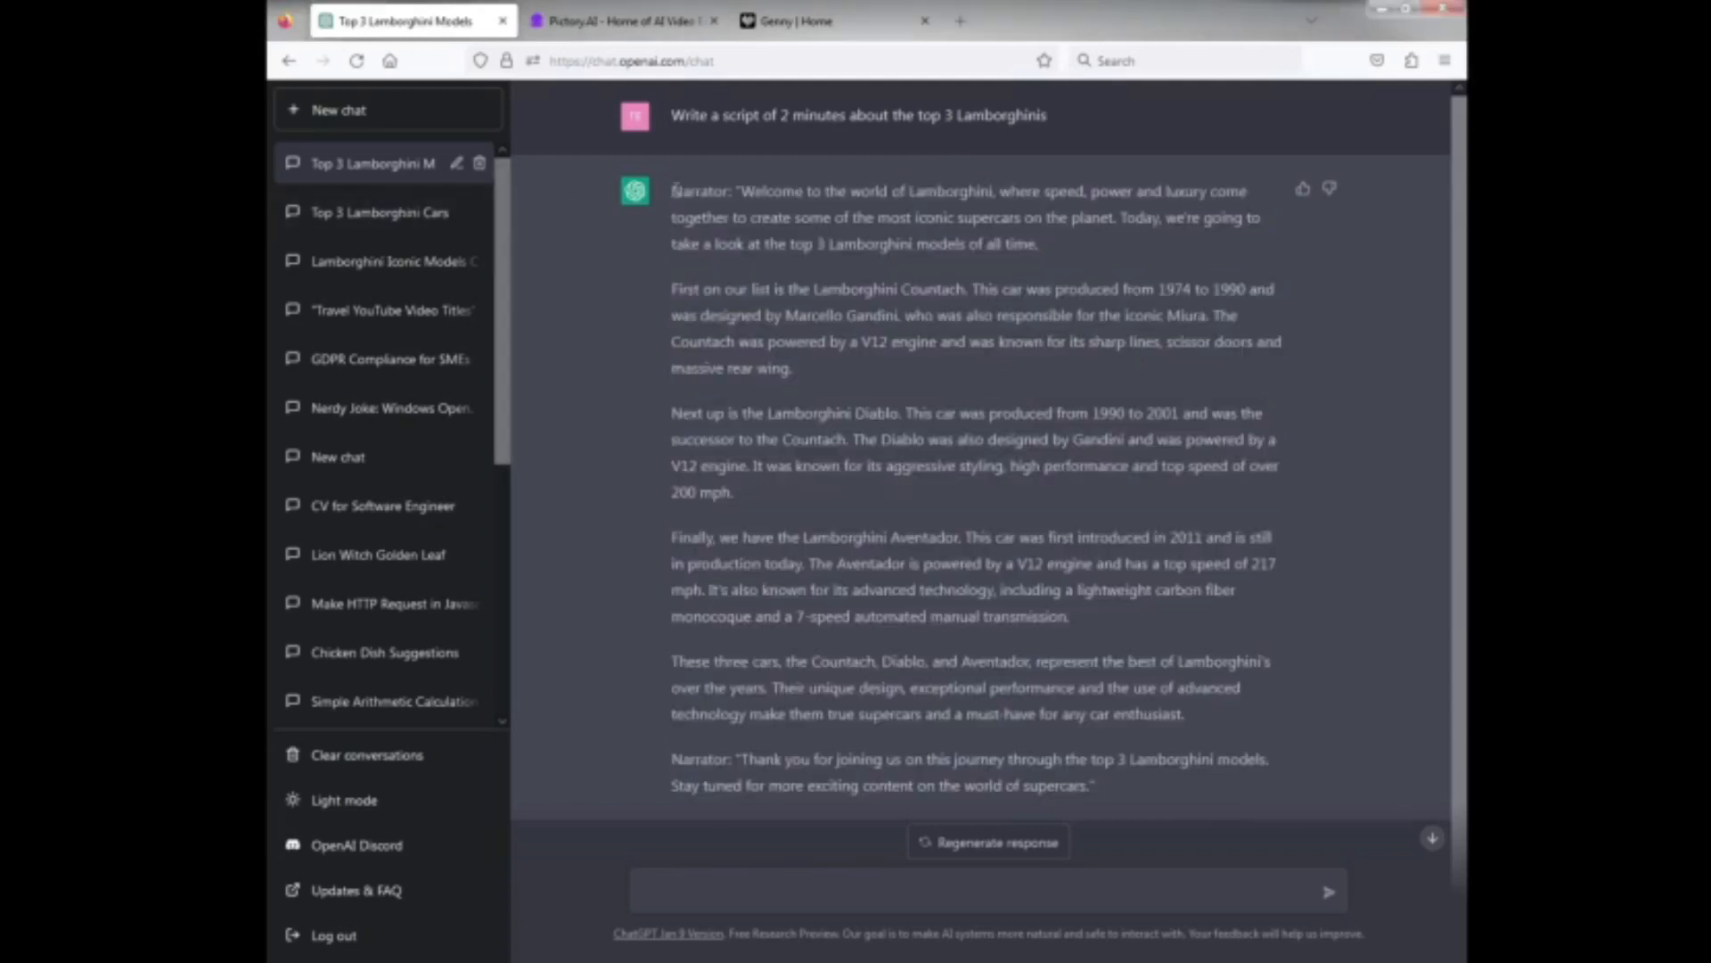
pyautogui.moveTo(673, 190); pyautogui.dragTo(736, 214)
pyautogui.hotkey('shift', 'Down')
pyautogui.hotkey('shift', 'Down')
pyautogui.hotkey('shift', 'Down')
pyautogui.hotkey('shift', 'Down')
pyautogui.hotkey('shift', 'Down')
pyautogui.hotkey('shift', 'Down')
pyautogui.hotkey('shift', 'Down')
pyautogui.hotkey('shift', 'Down')
pyautogui.hotkey('shift', 'Down')
pyautogui.hotkey('shift', 'Down')
pyautogui.hotkey('shift', 'Down')
pyautogui.hotkey('shift', 'Down')
pyautogui.hotkey('shift', 'Down')
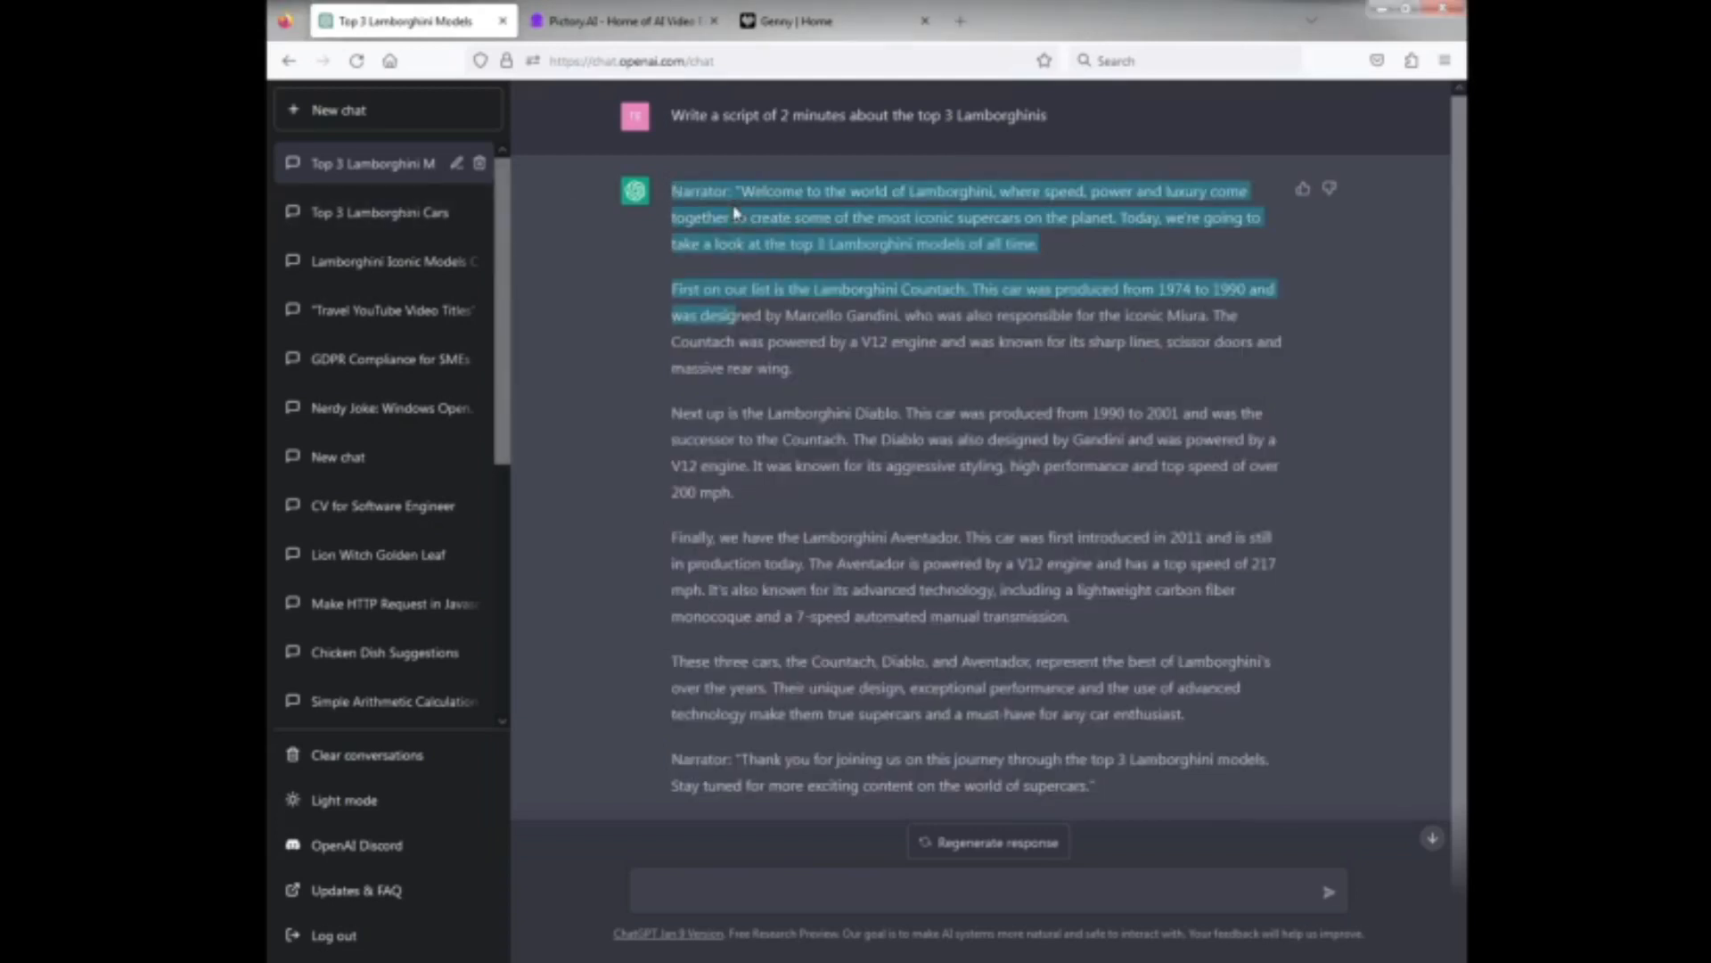
pyautogui.hotkey('shift', 'Down')
pyautogui.hotkey('shift', 'Down')
pyautogui.hotkey('shift', 'Down')
pyautogui.hotkey('shift', 'Down')
pyautogui.hotkey('shift', 'Down')
pyautogui.hotkey('shift', 'Down')
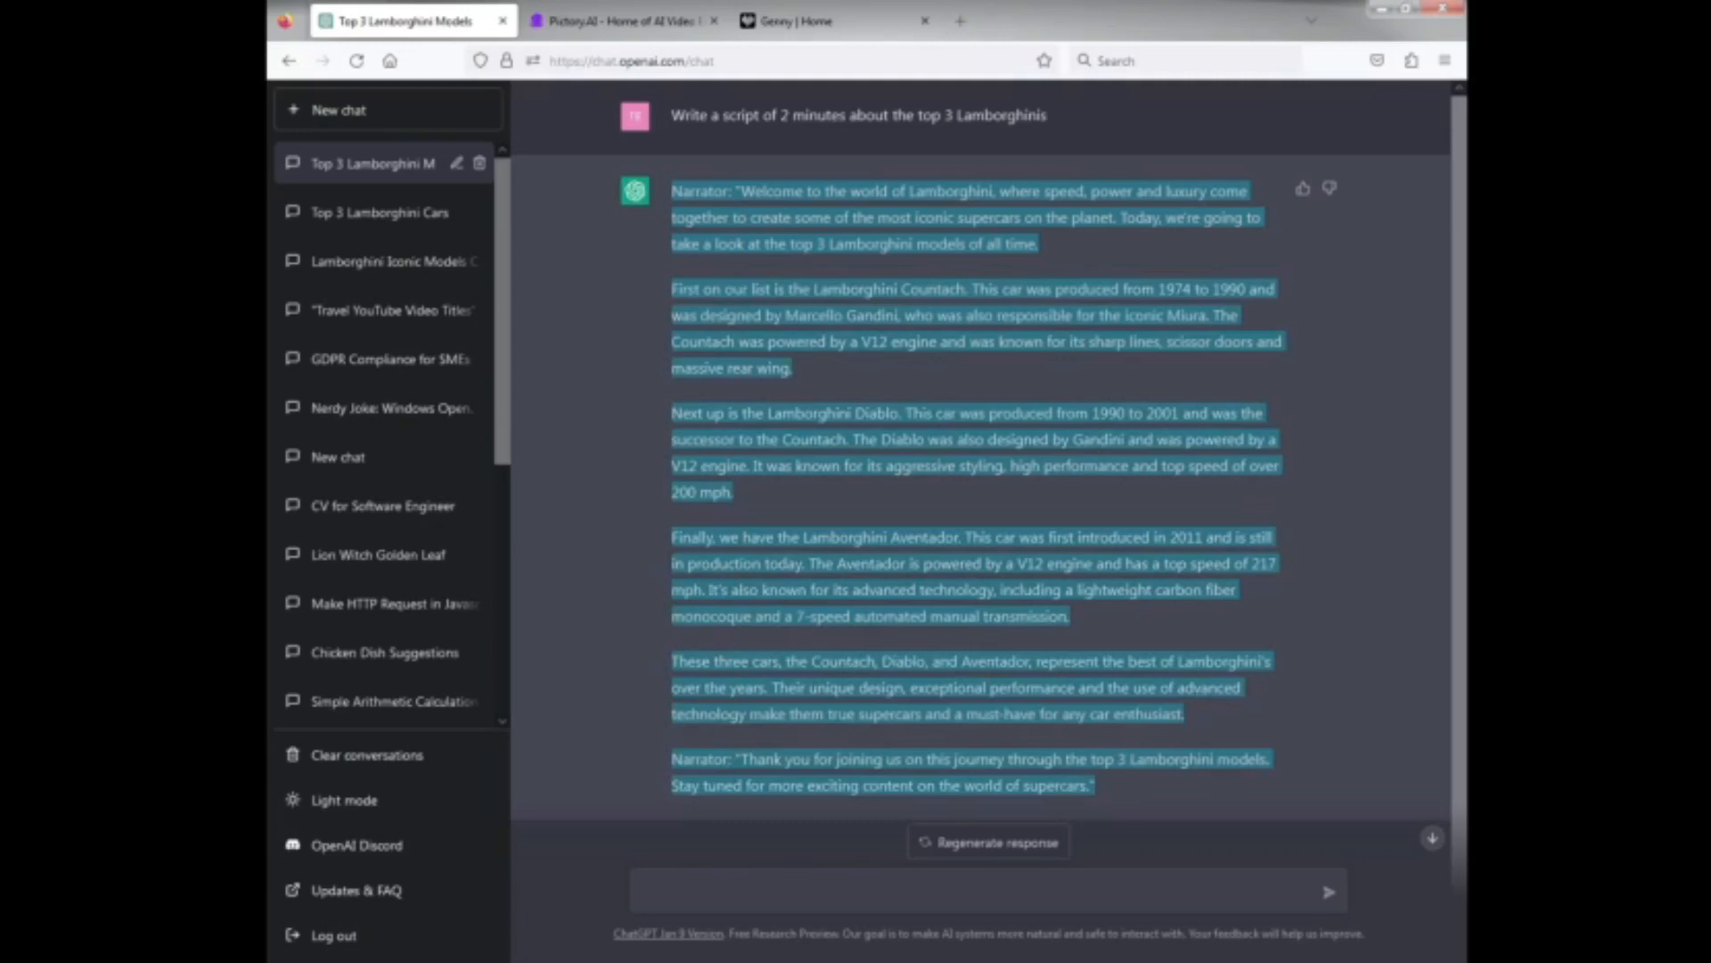
pyautogui.hotkey('alt', 'Tab')
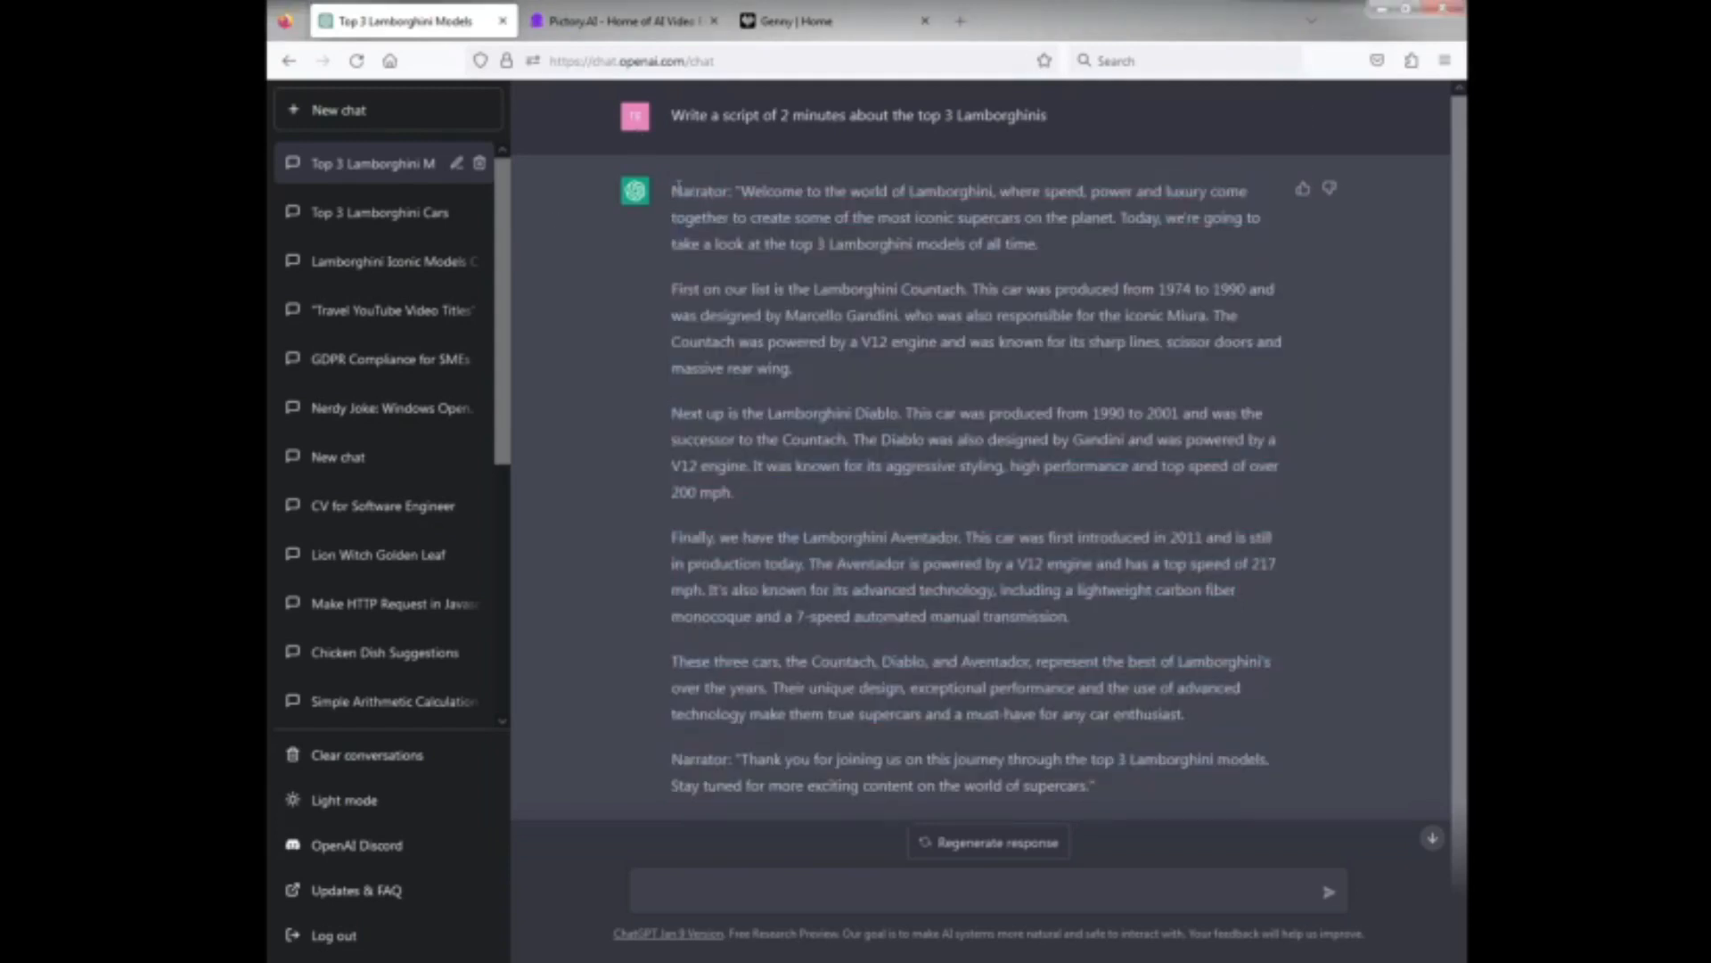
# Clear the text selection and regenerate the response to get an alternative Lamborghini script
pyautogui.moveTo(674, 190); pyautogui.dragTo(1130, 797)
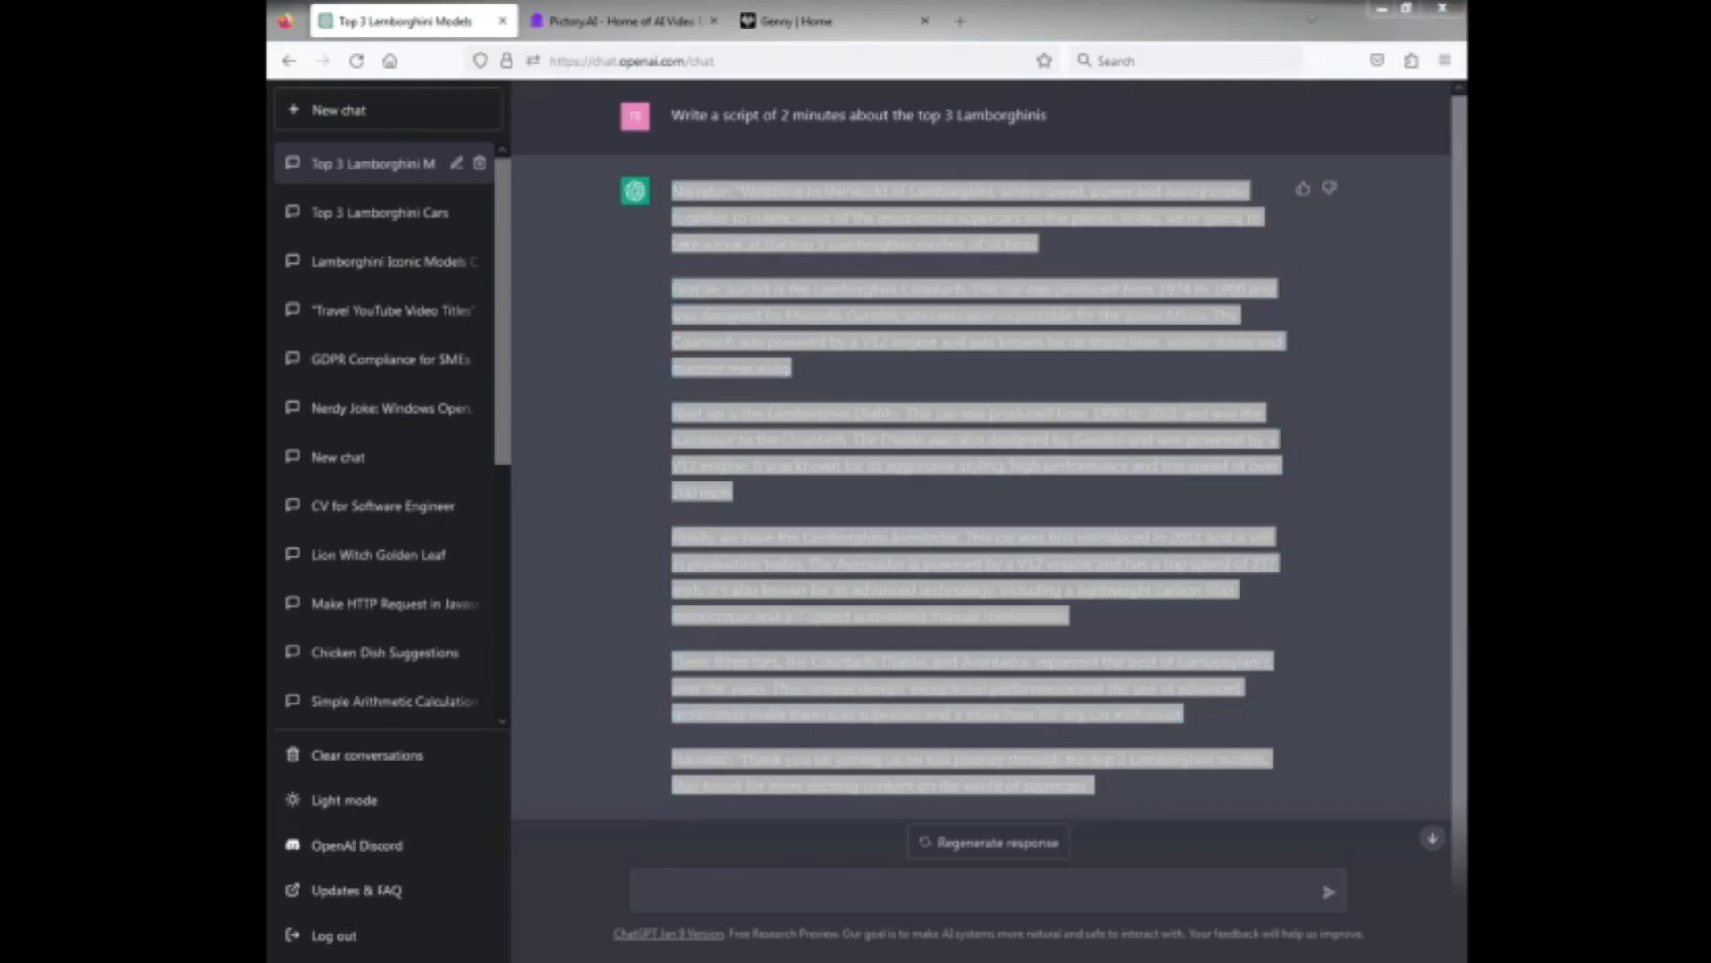
pyautogui.click(619, 352)
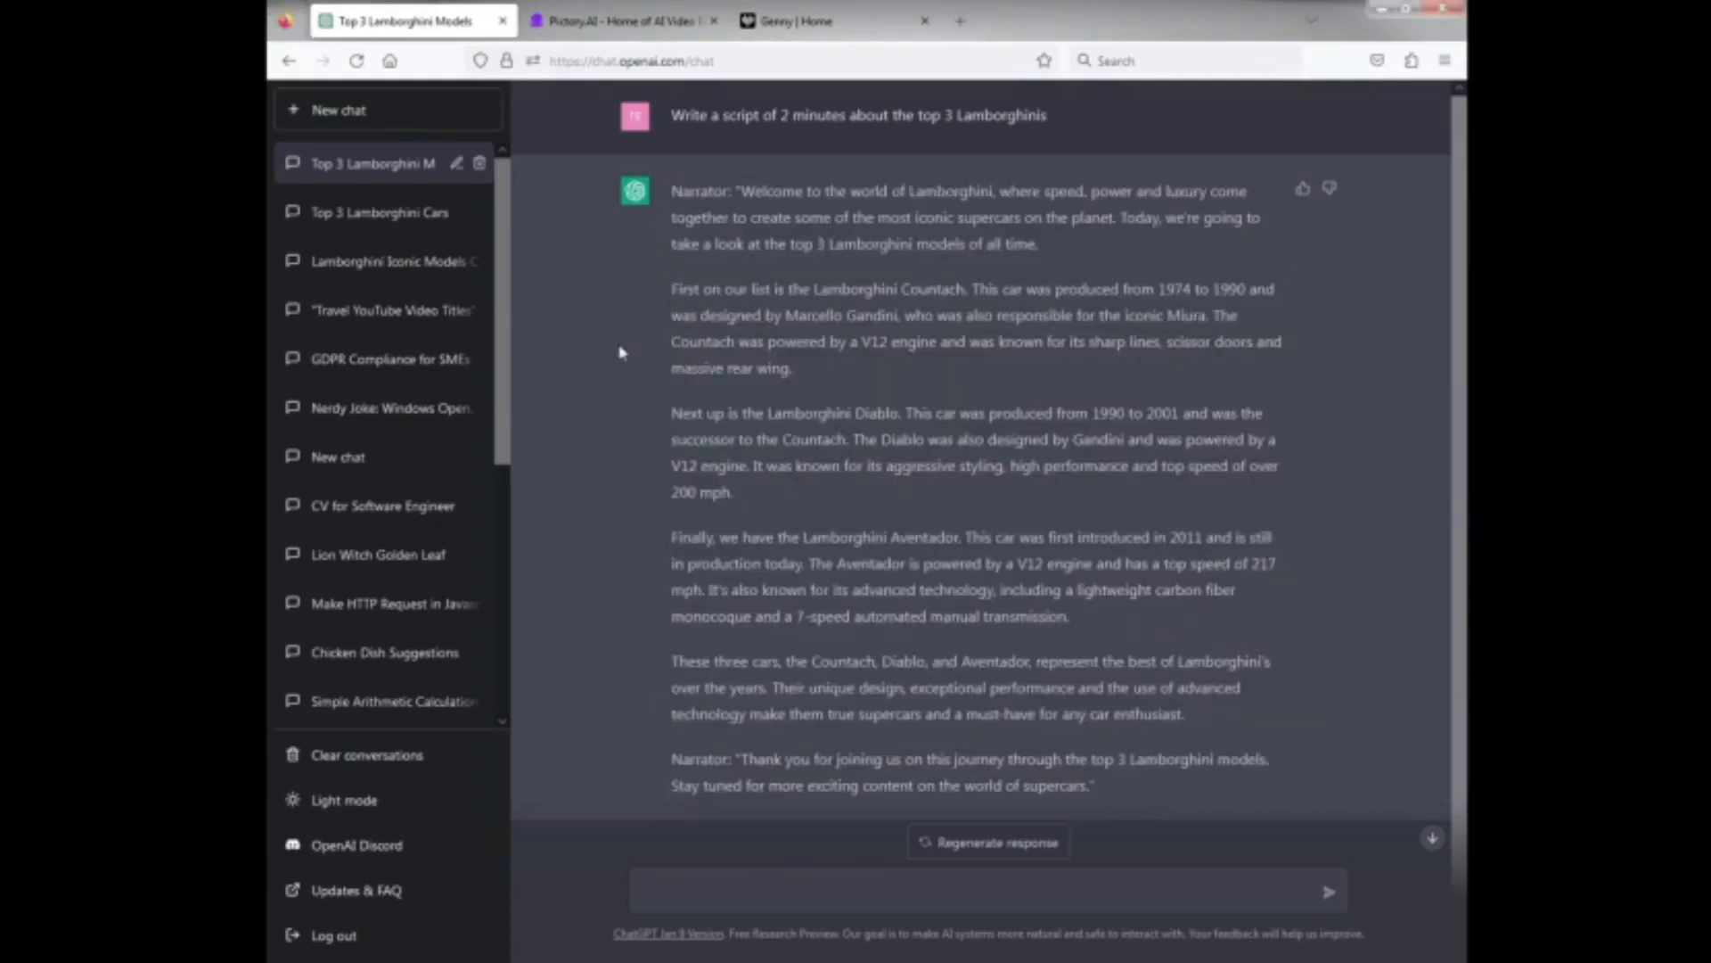
pyautogui.click(969, 849)
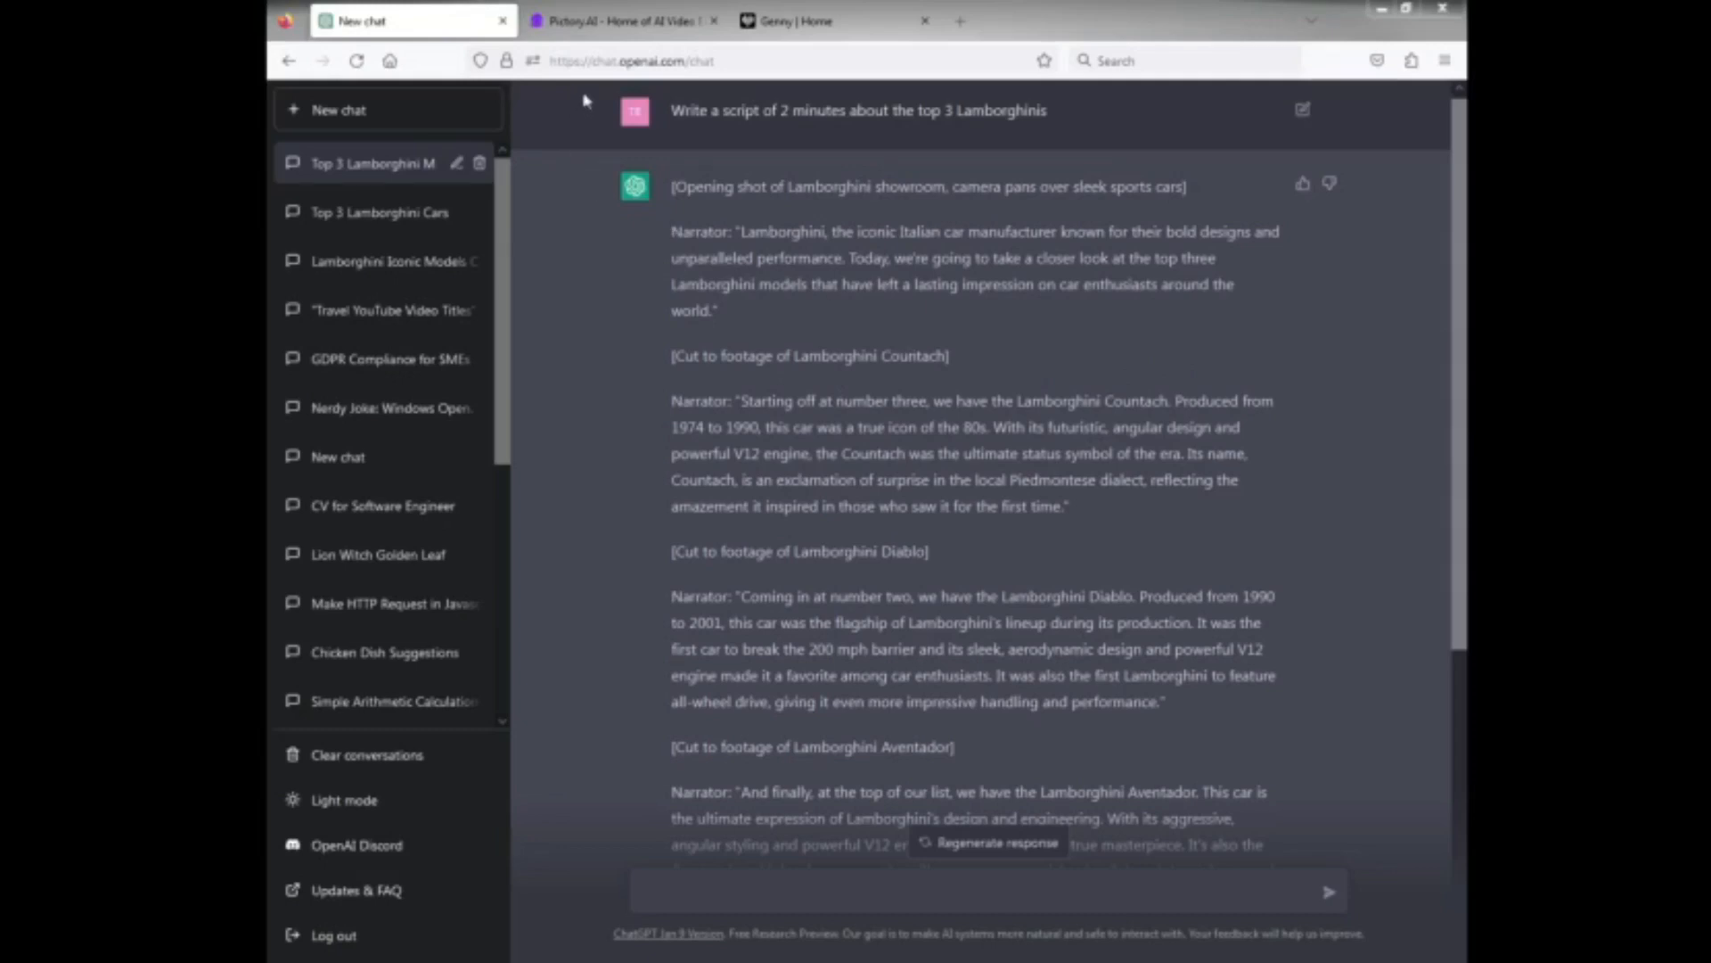
# Switch to Pictory, start a Script to Video project and paste the Lamborghini script into its script editor
pyautogui.click(602, 25)
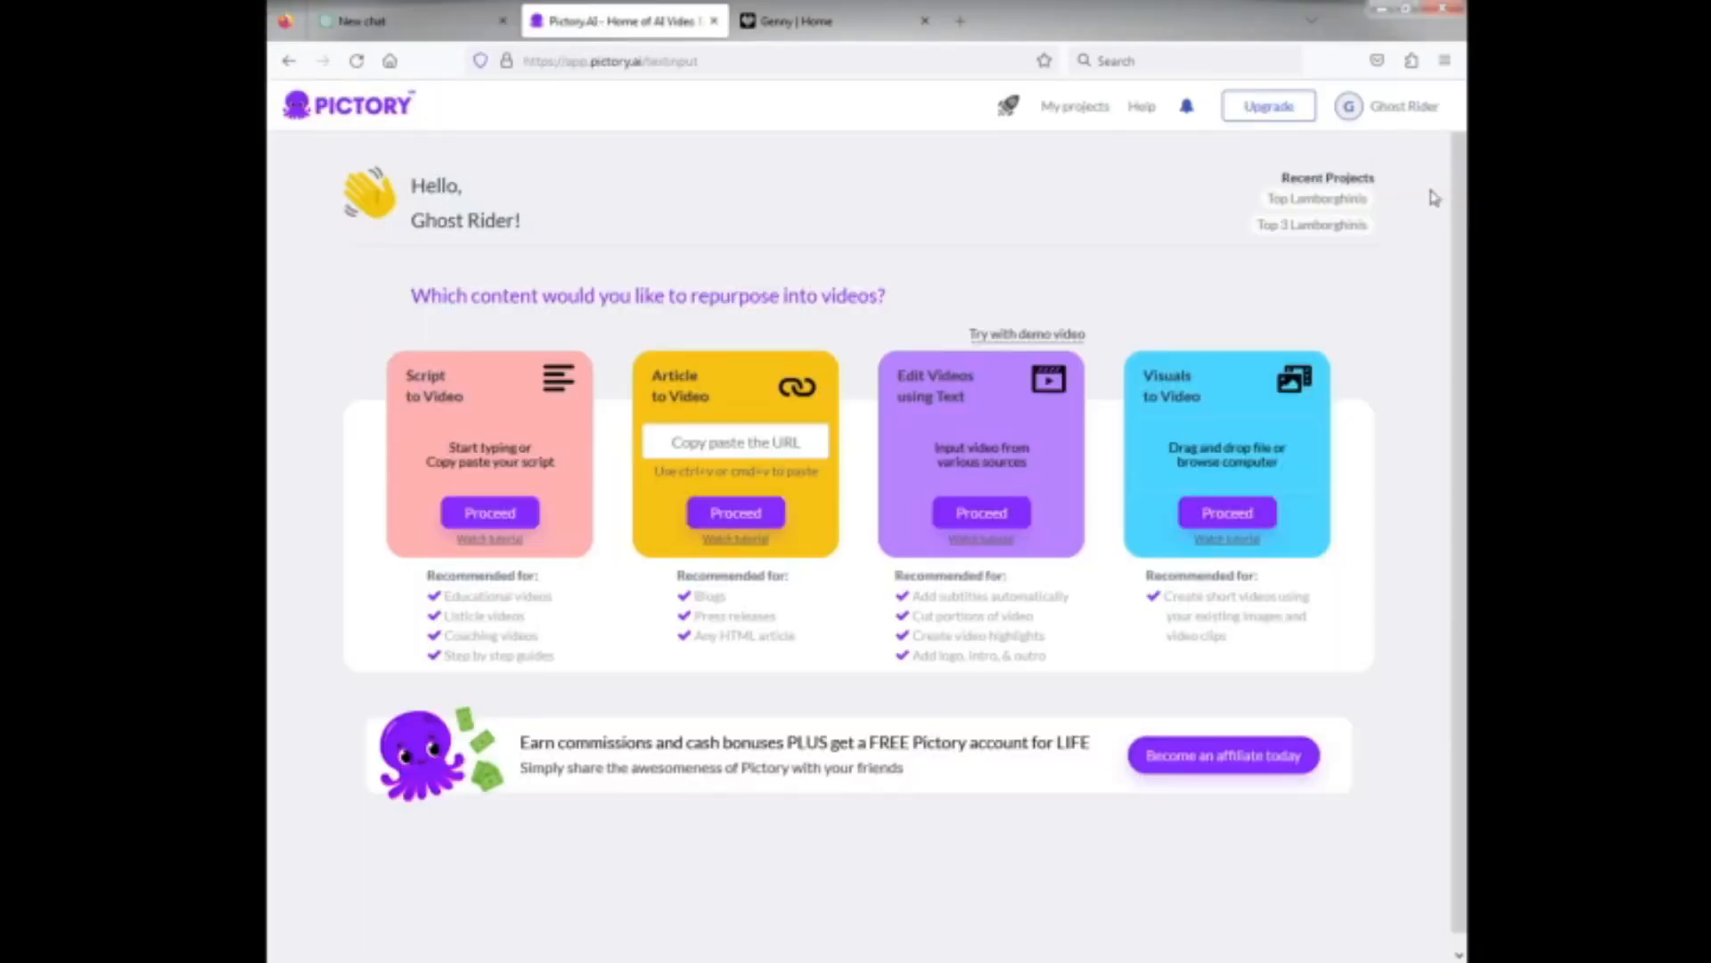
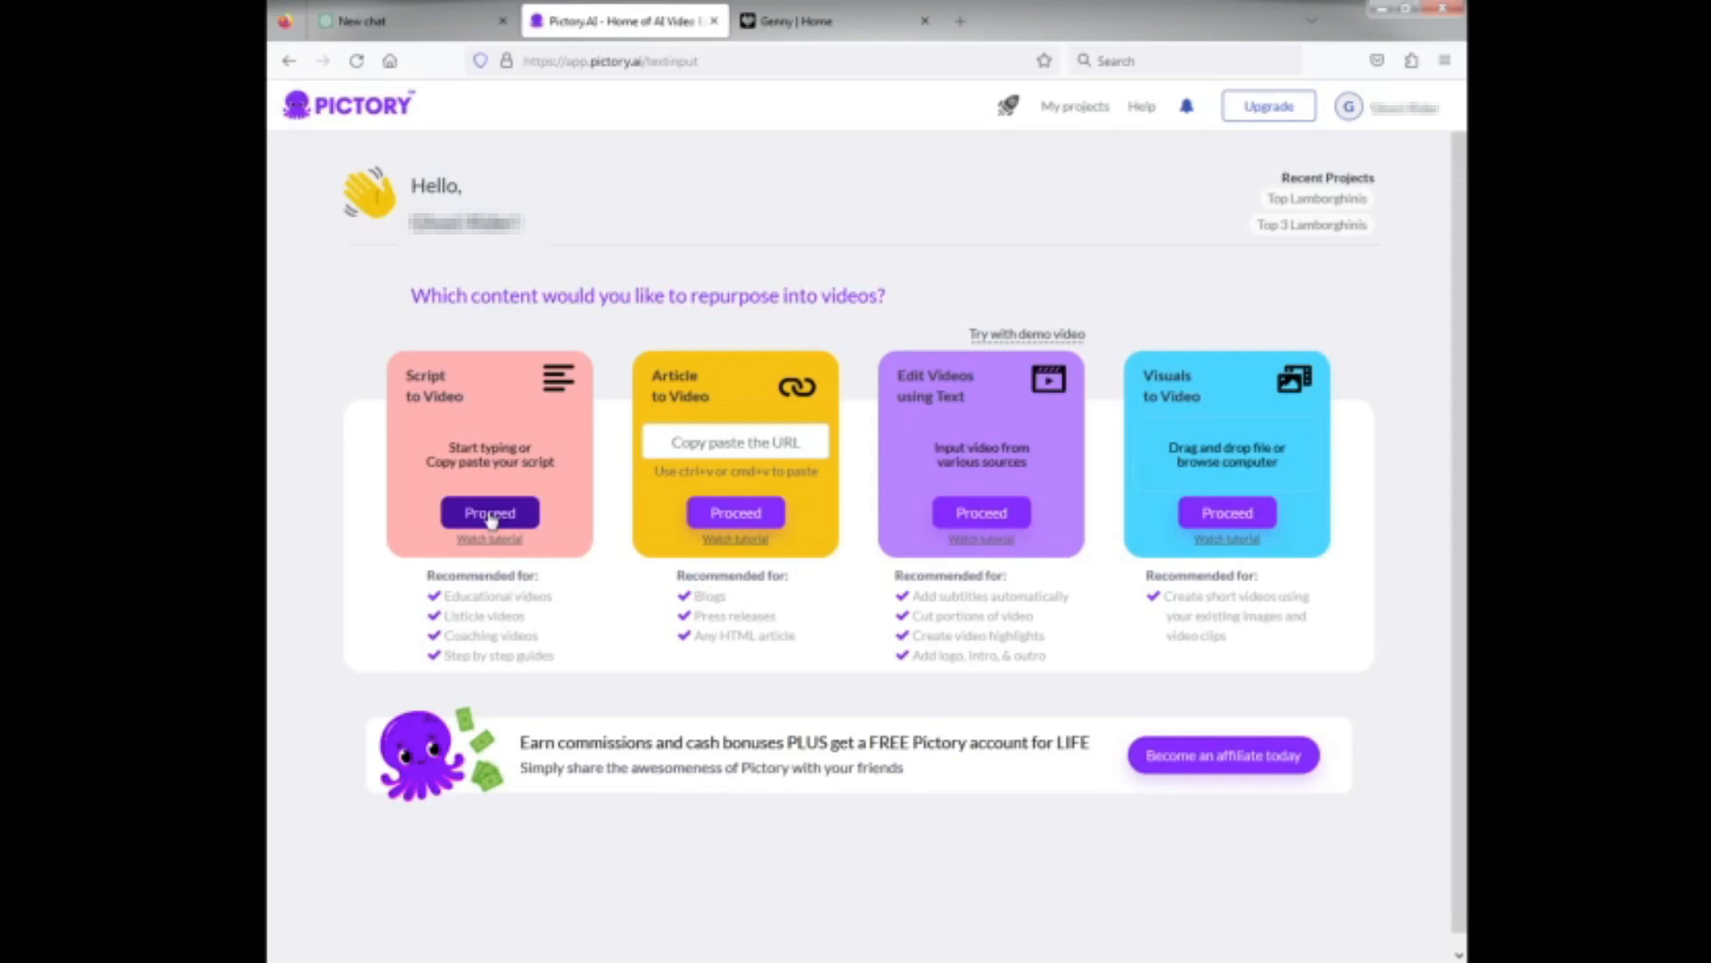
pyautogui.click(491, 514)
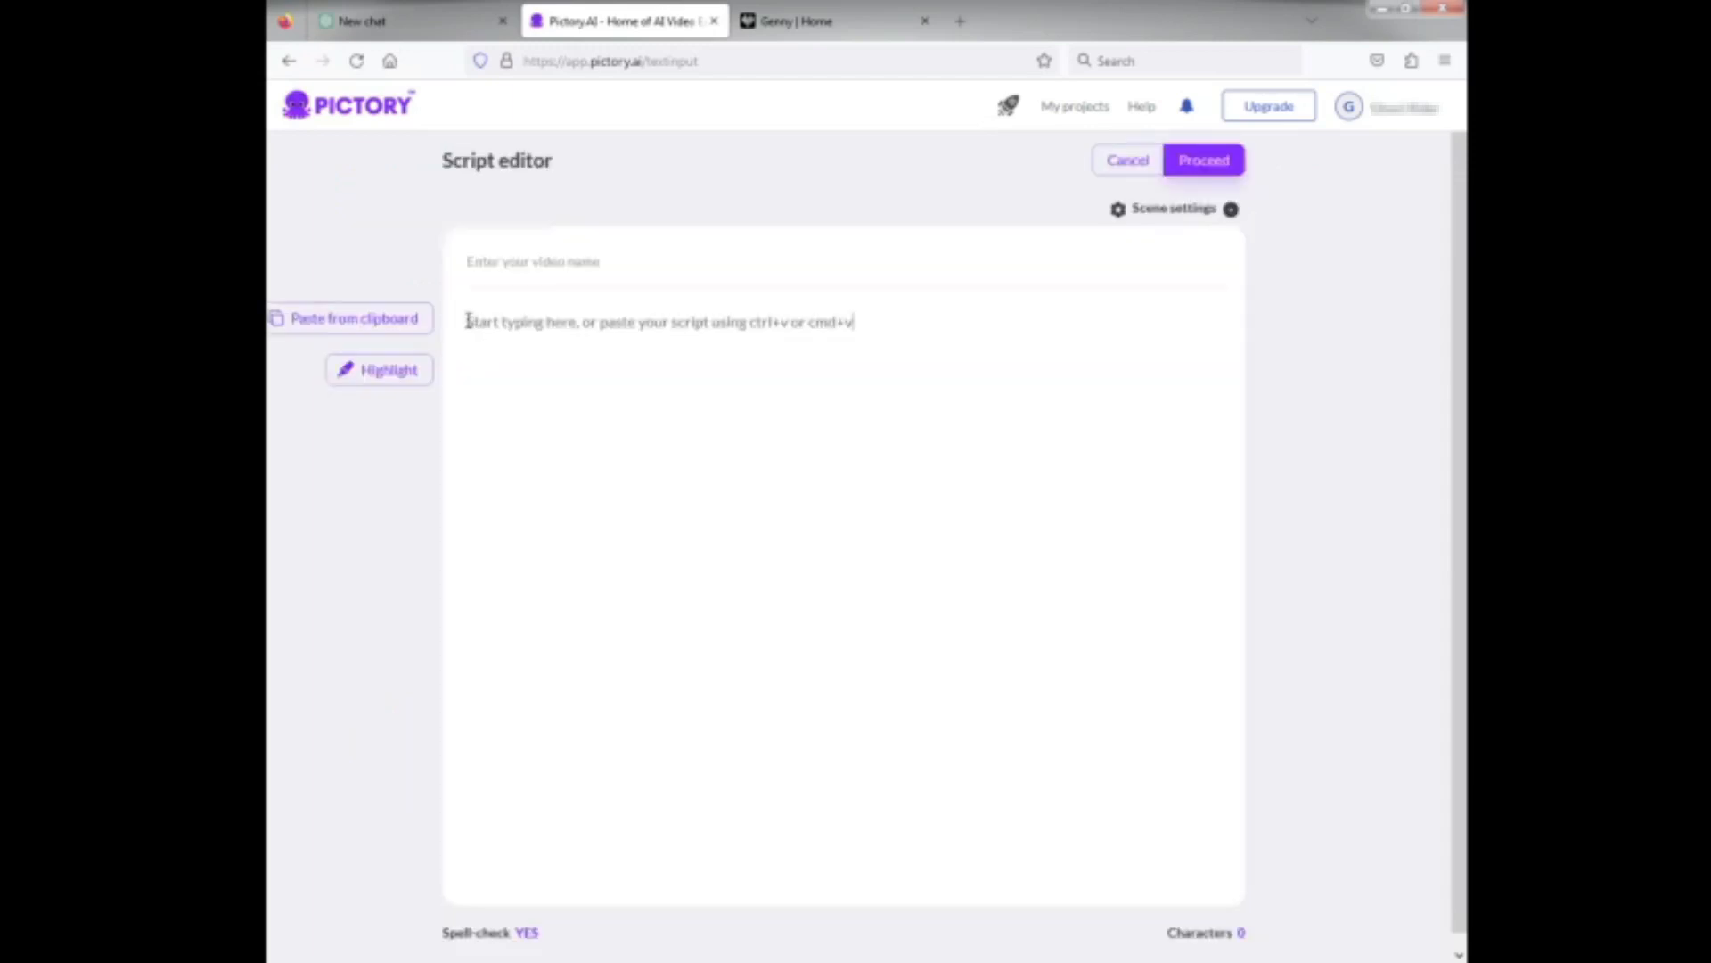
pyautogui.click(468, 321)
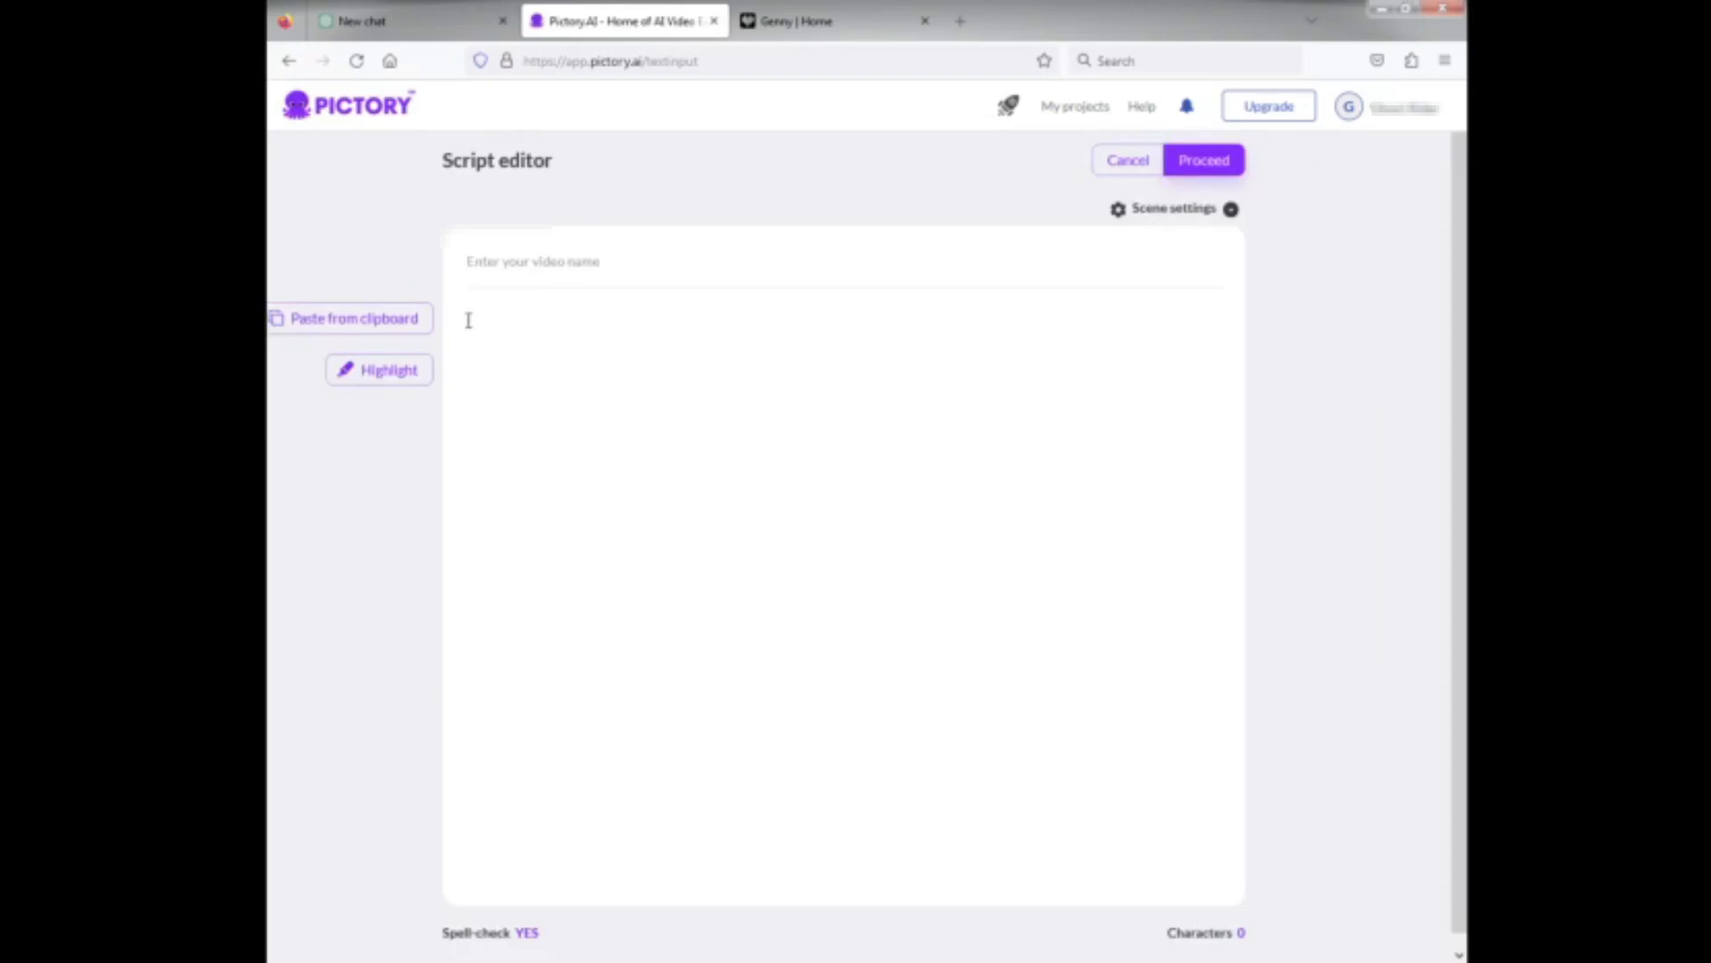
pyautogui.hotkey('ctrl', 'v')
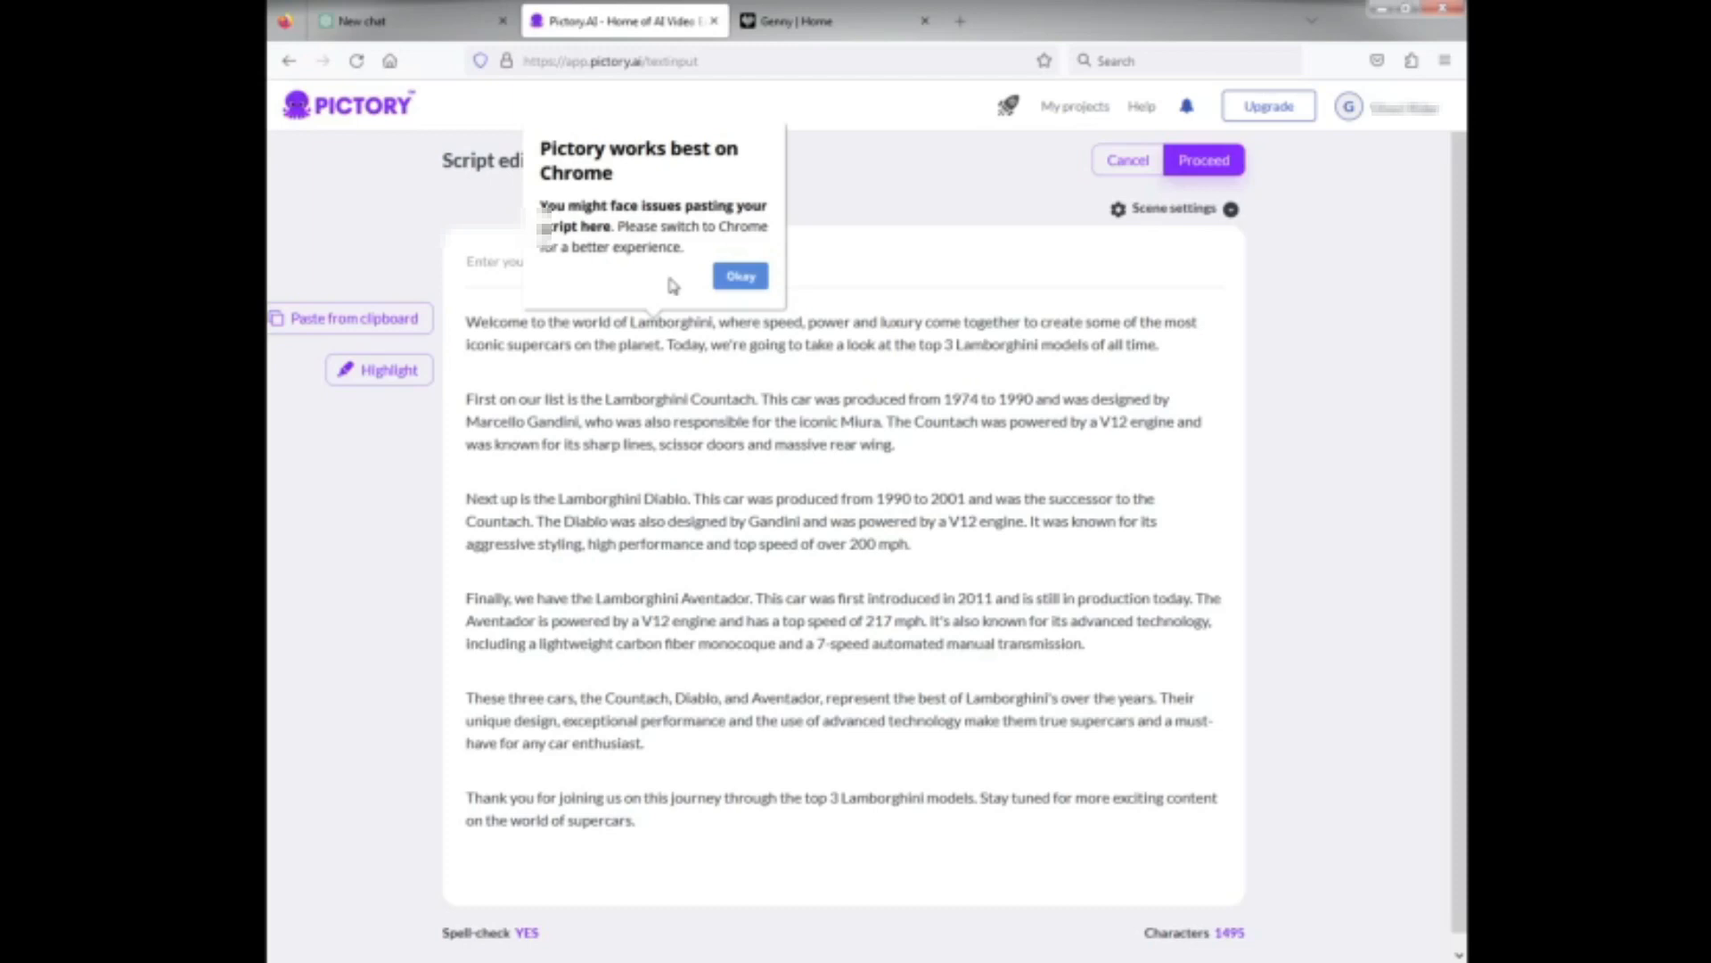
pyautogui.click(739, 277)
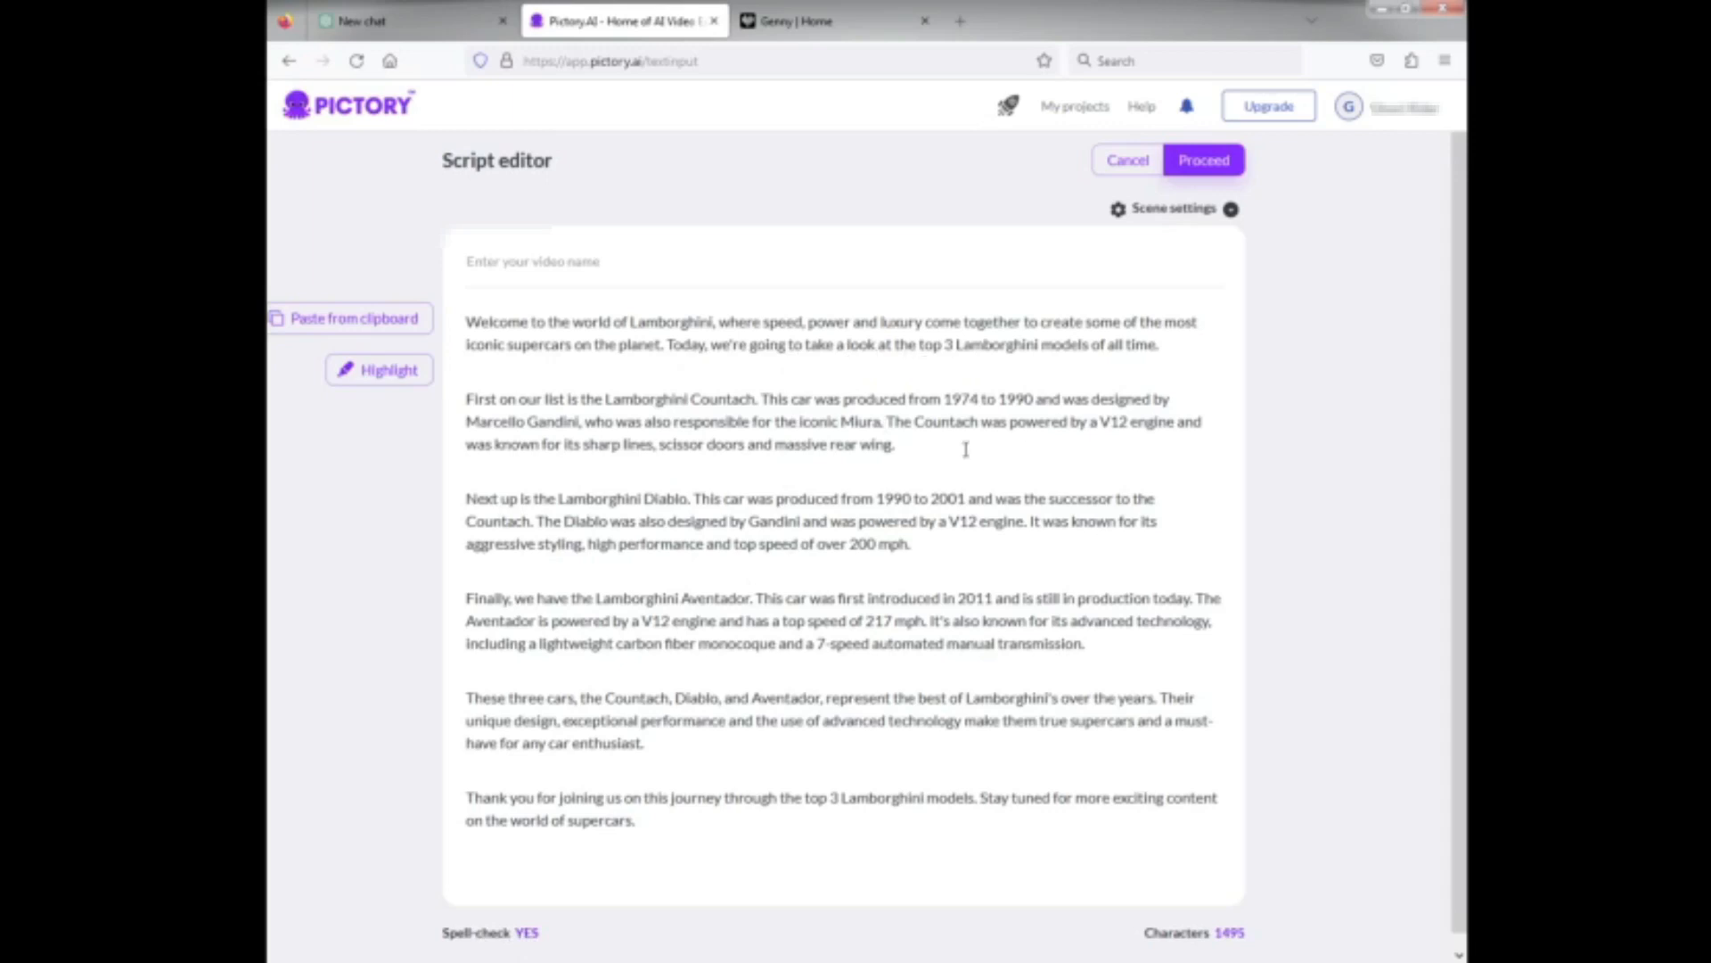
# Check the scene settings, then proceed with the script and choose the Lemon template in 16:9
pyautogui.click(1231, 211)
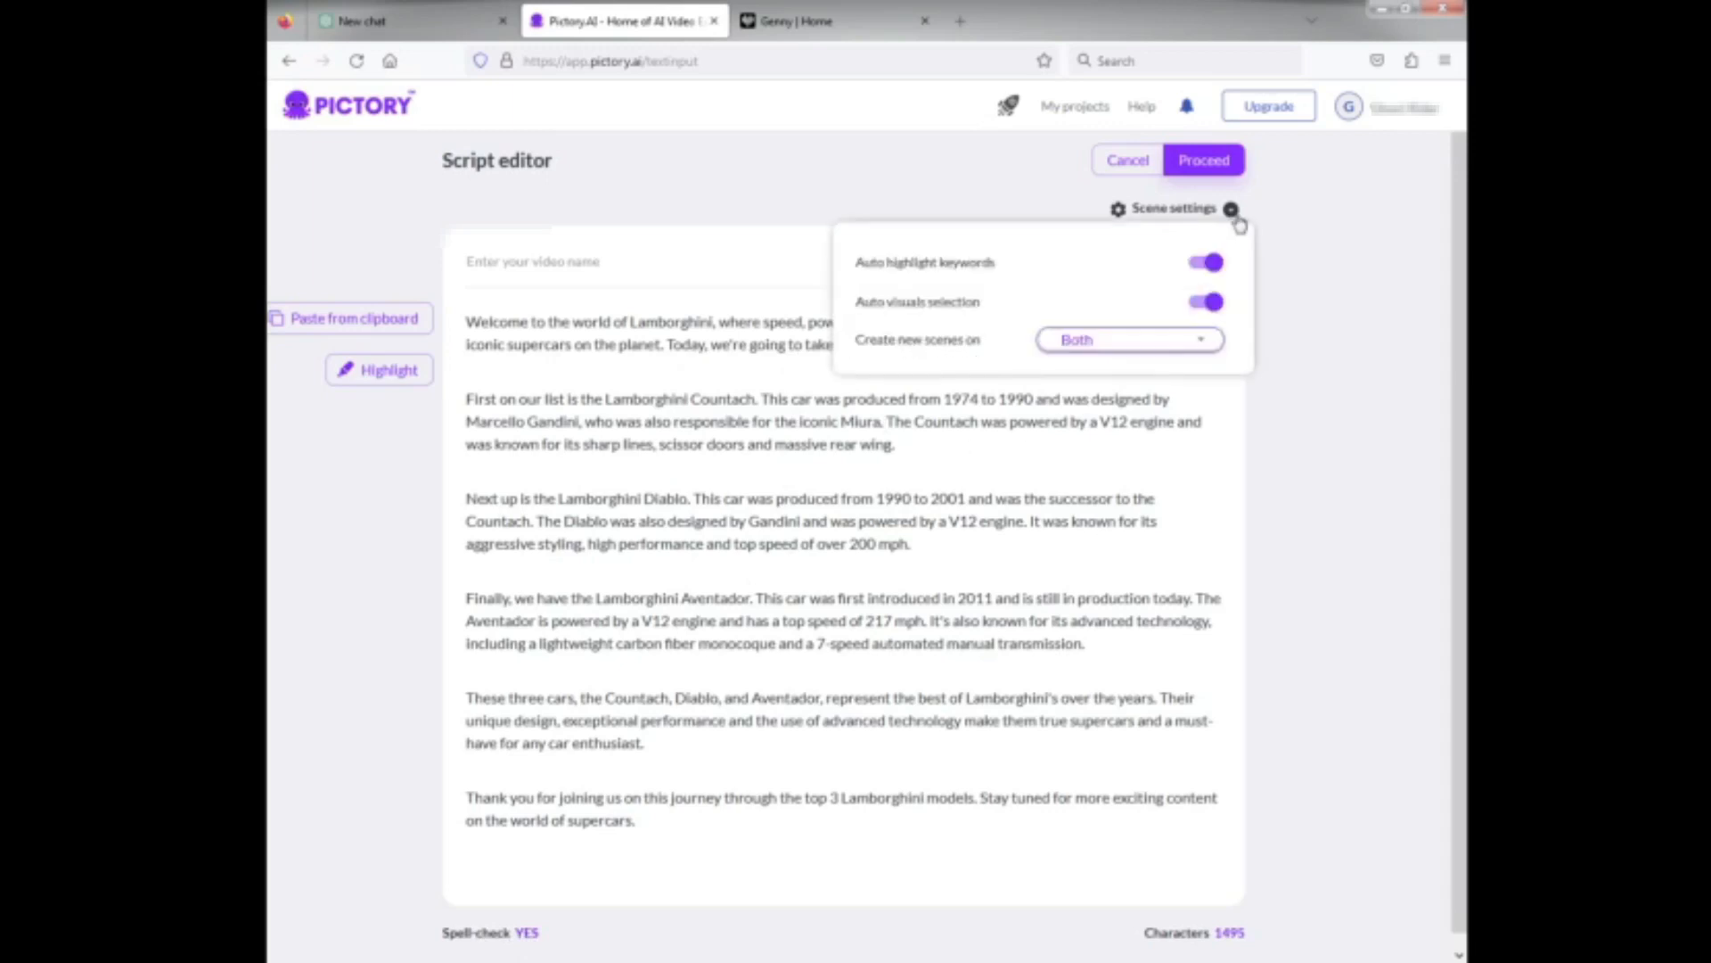
pyautogui.click(1213, 166)
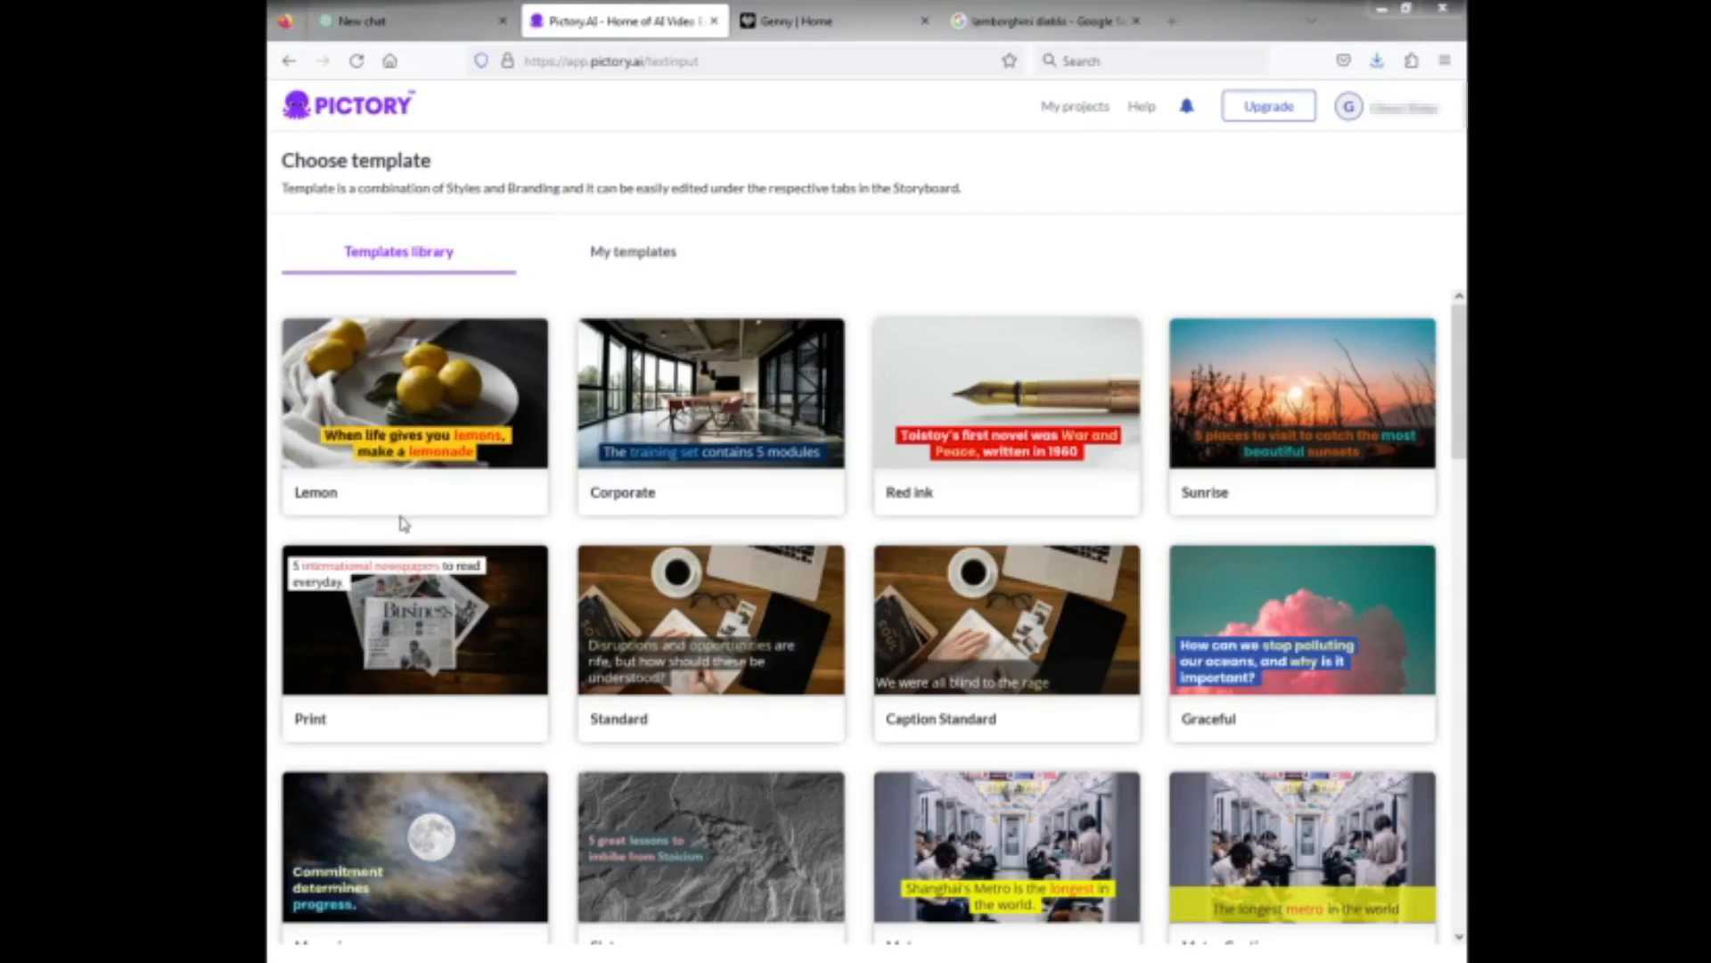
pyautogui.moveTo(452, 501)
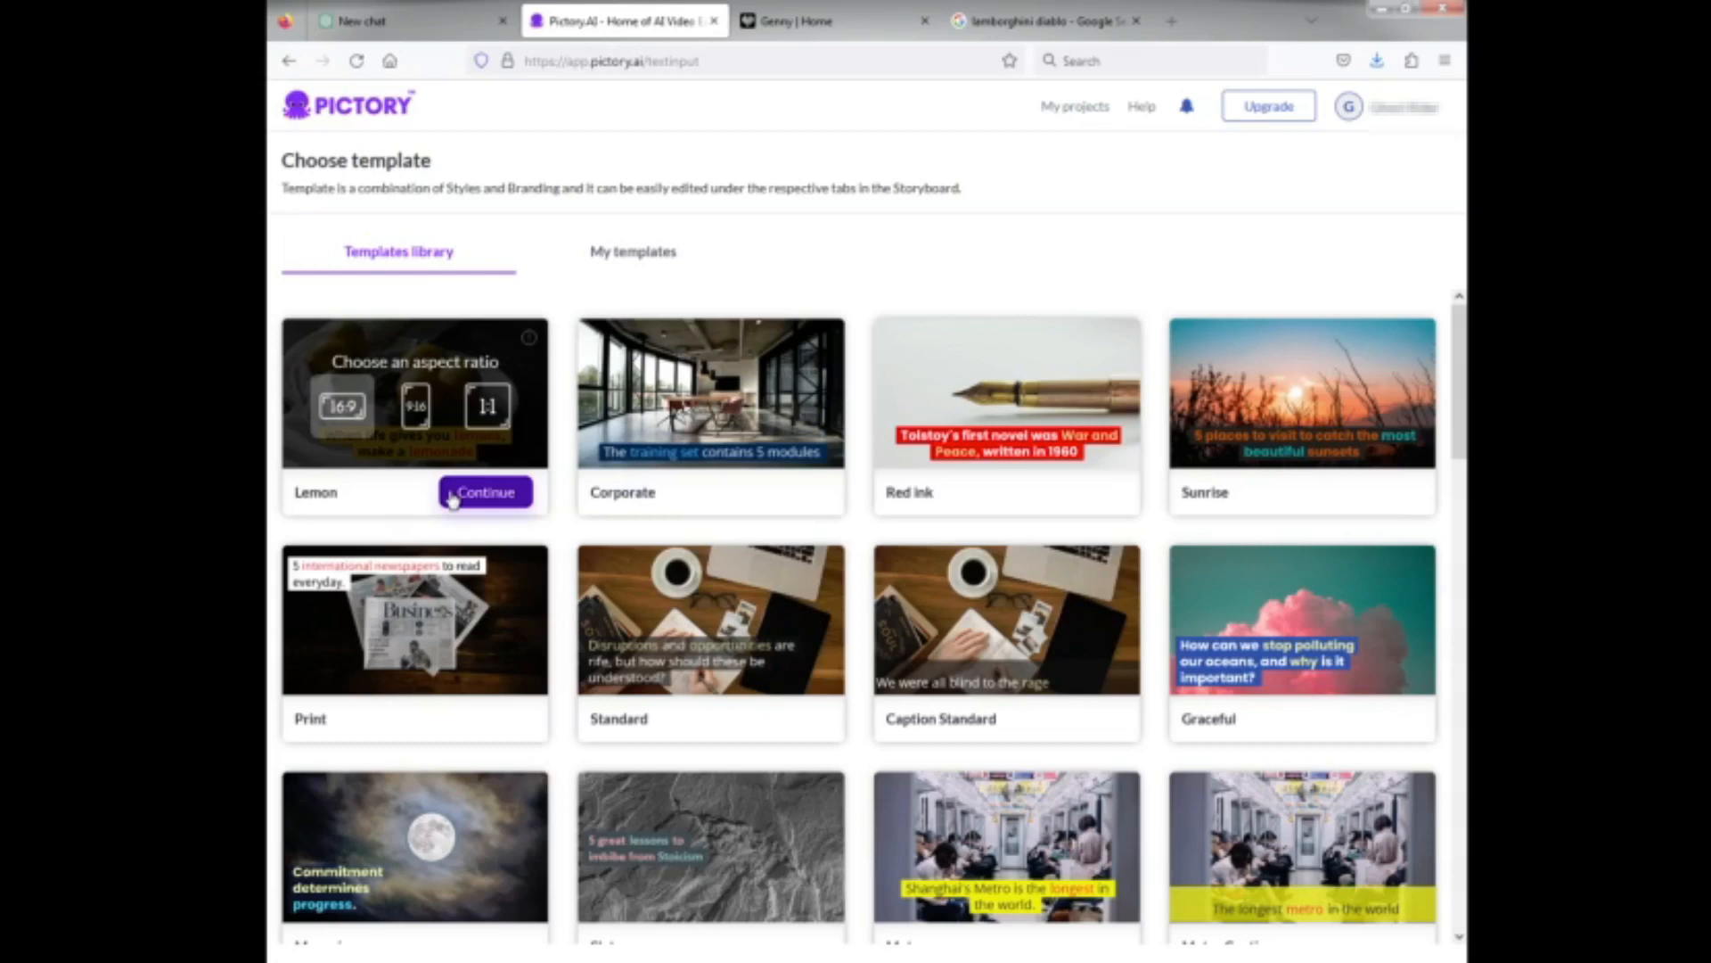
pyautogui.click(452, 501)
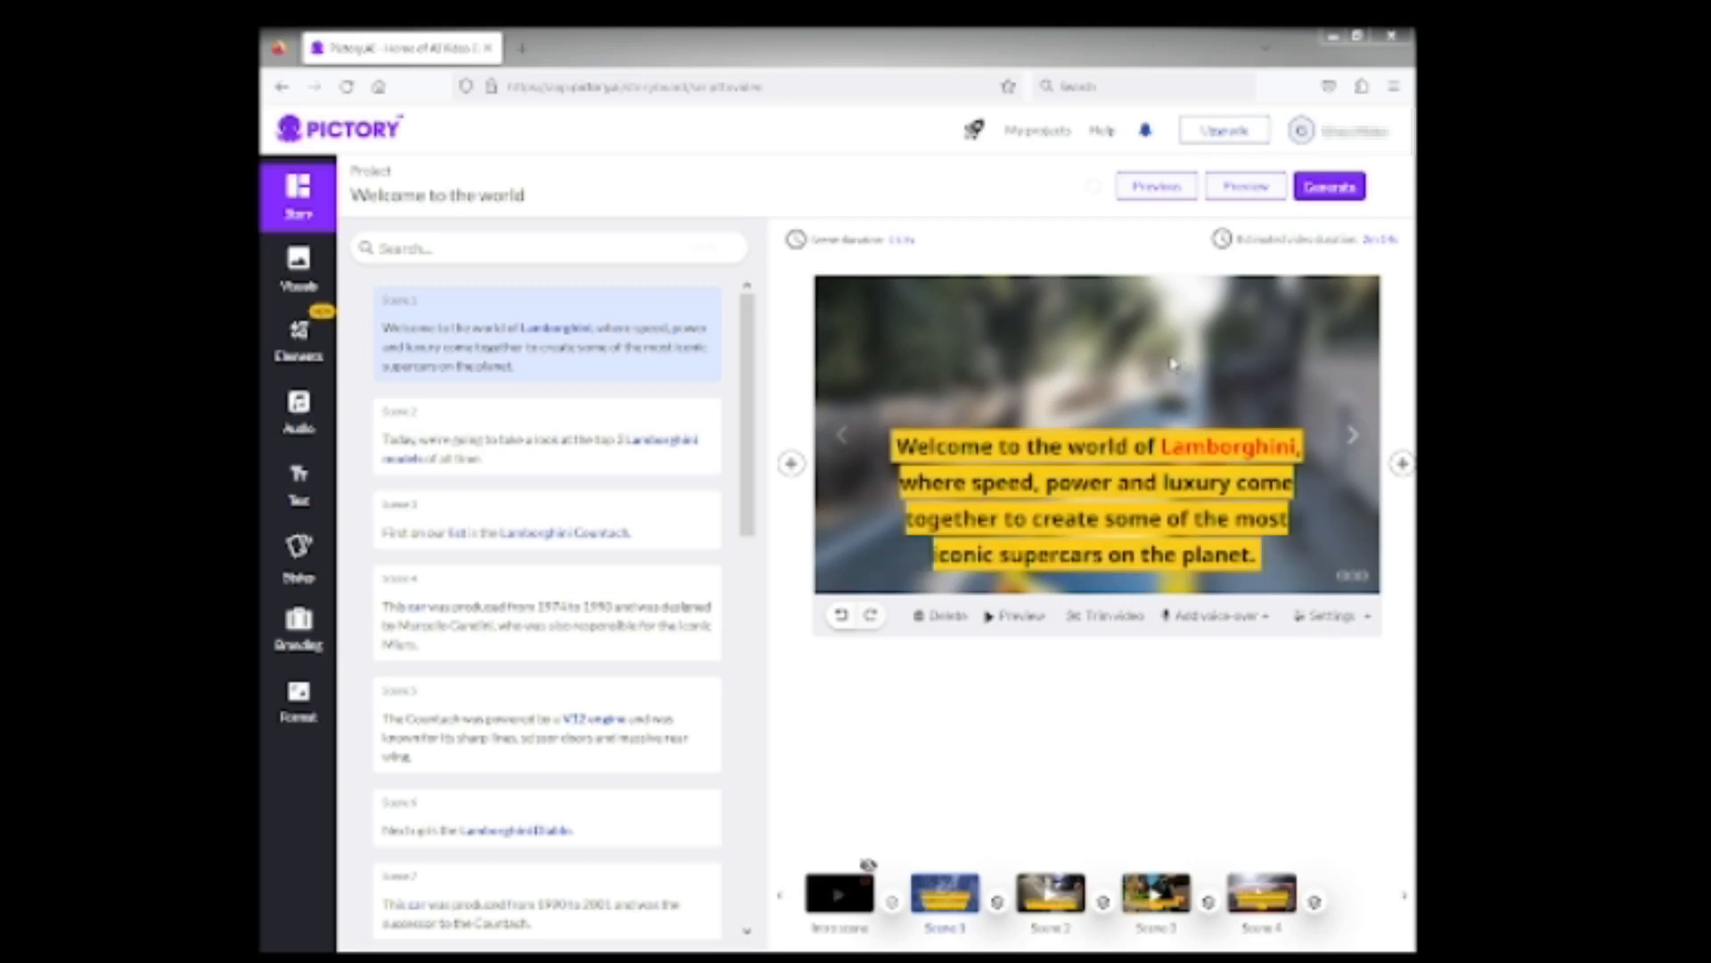
# Replace scene 2's background visual with the dark grey Lamborghini parked by white tents from the visuals library
pyautogui.click(506, 450)
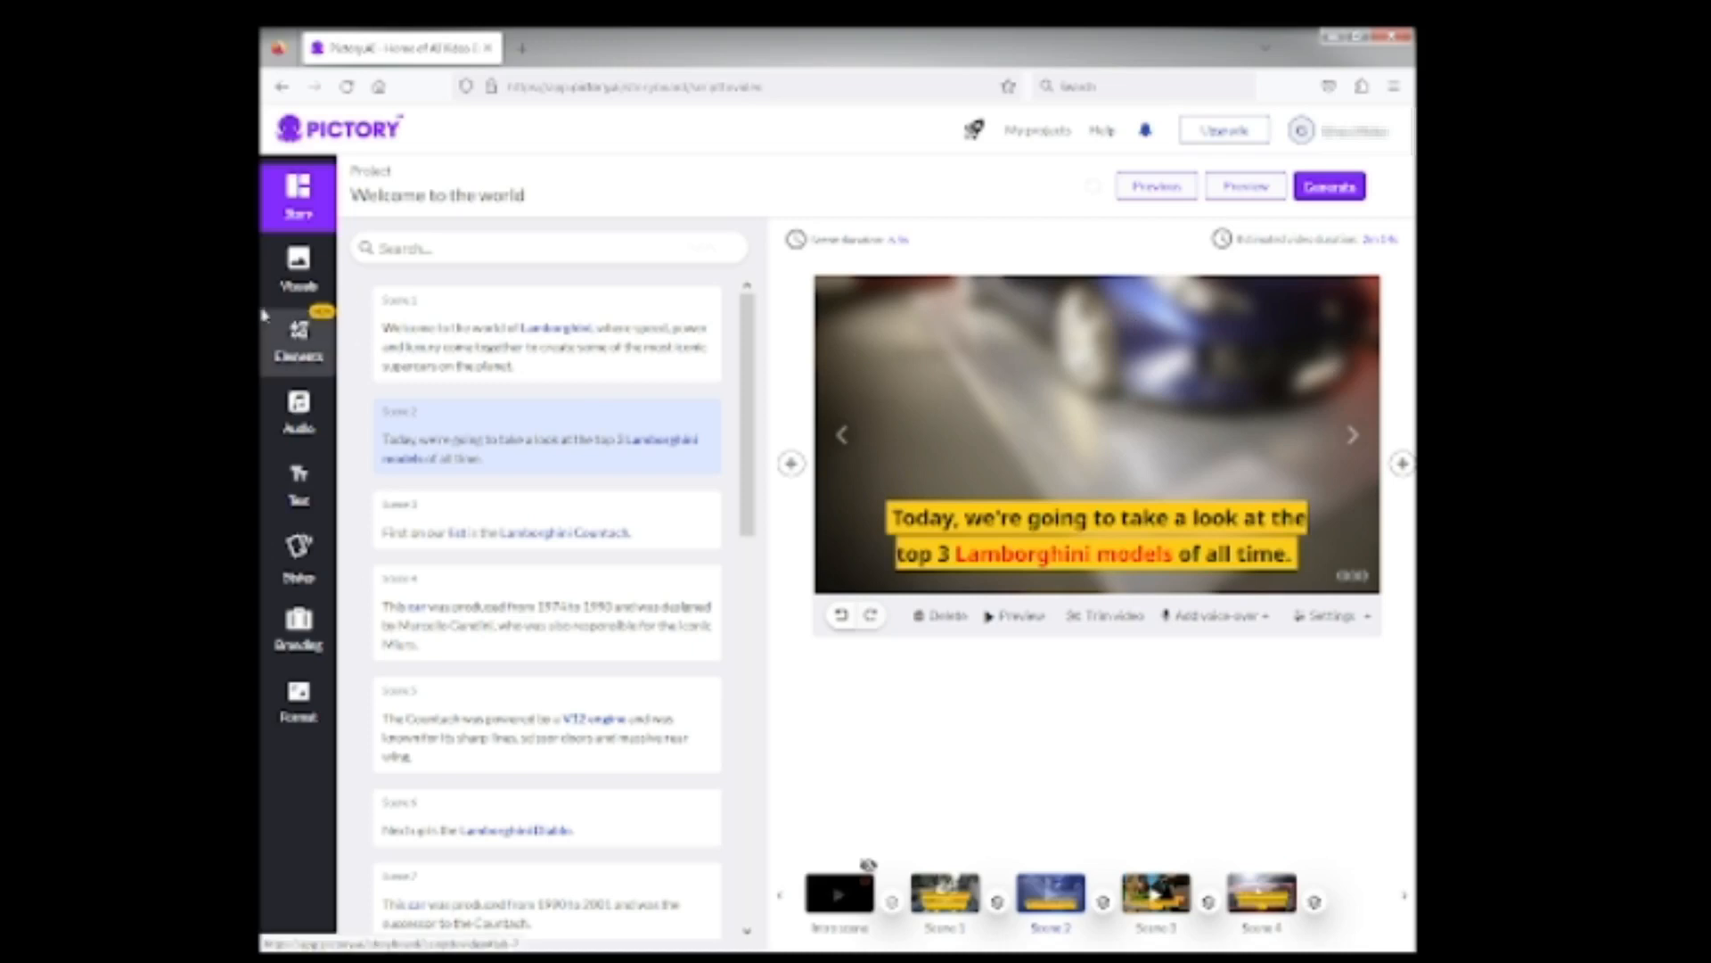
pyautogui.click(299, 267)
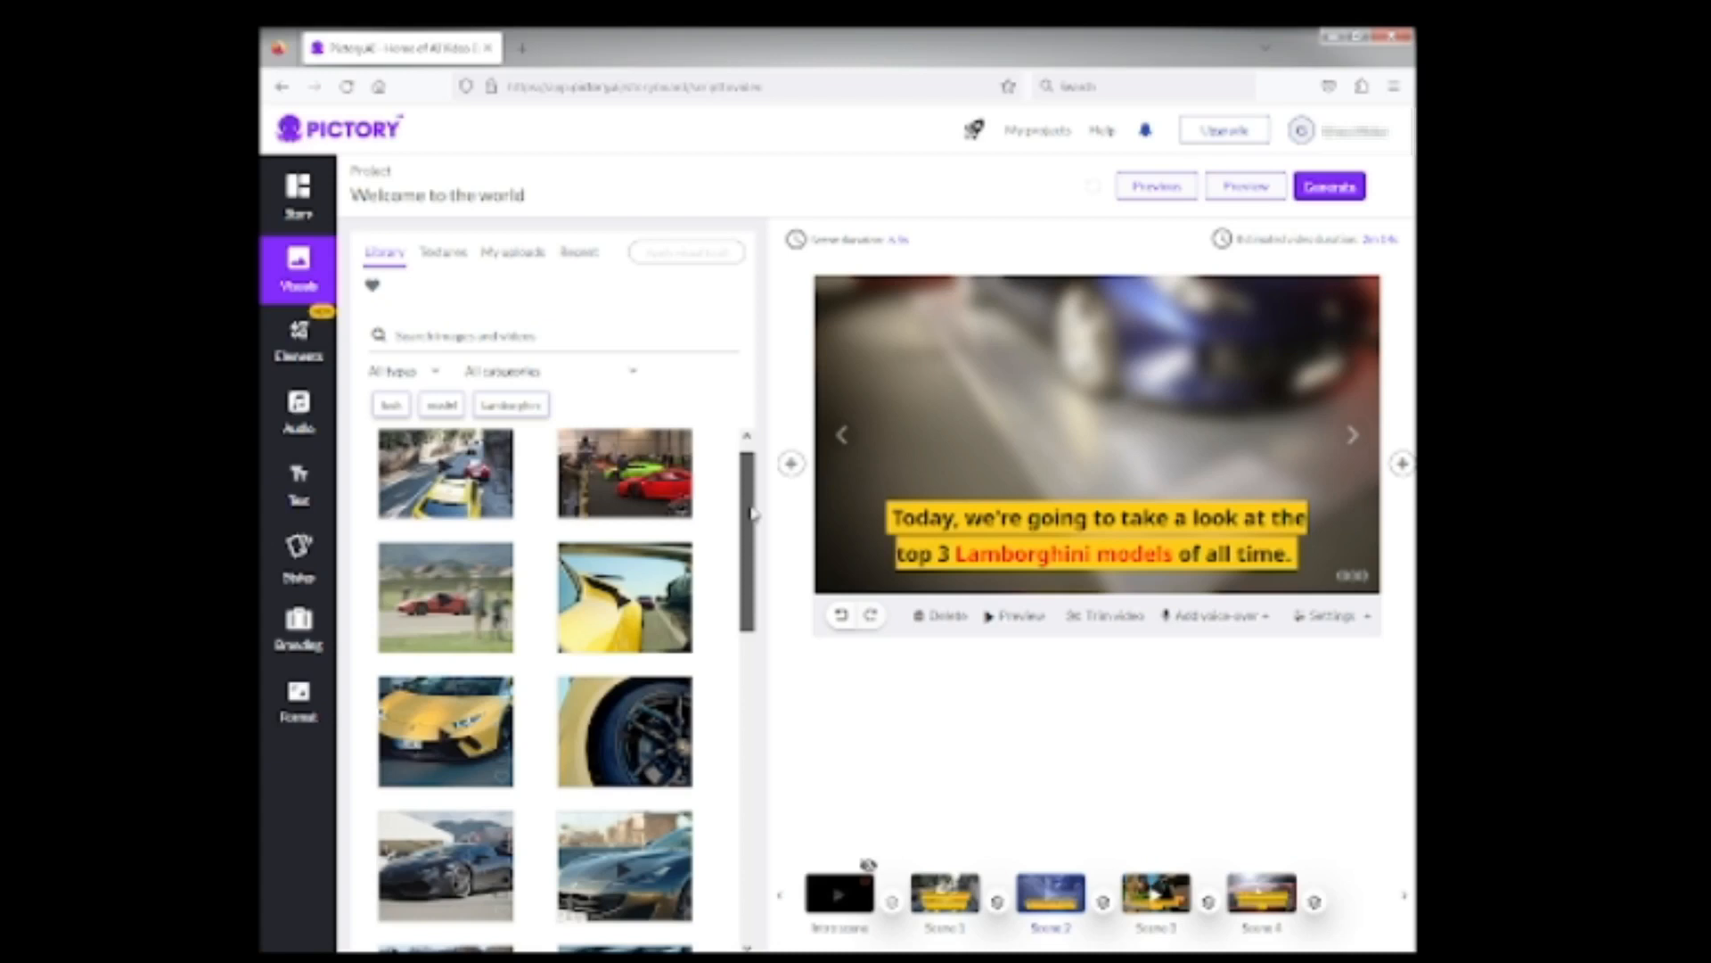
pyautogui.scroll(-3, 752, 514)
pyautogui.scroll(1, 759, 523)
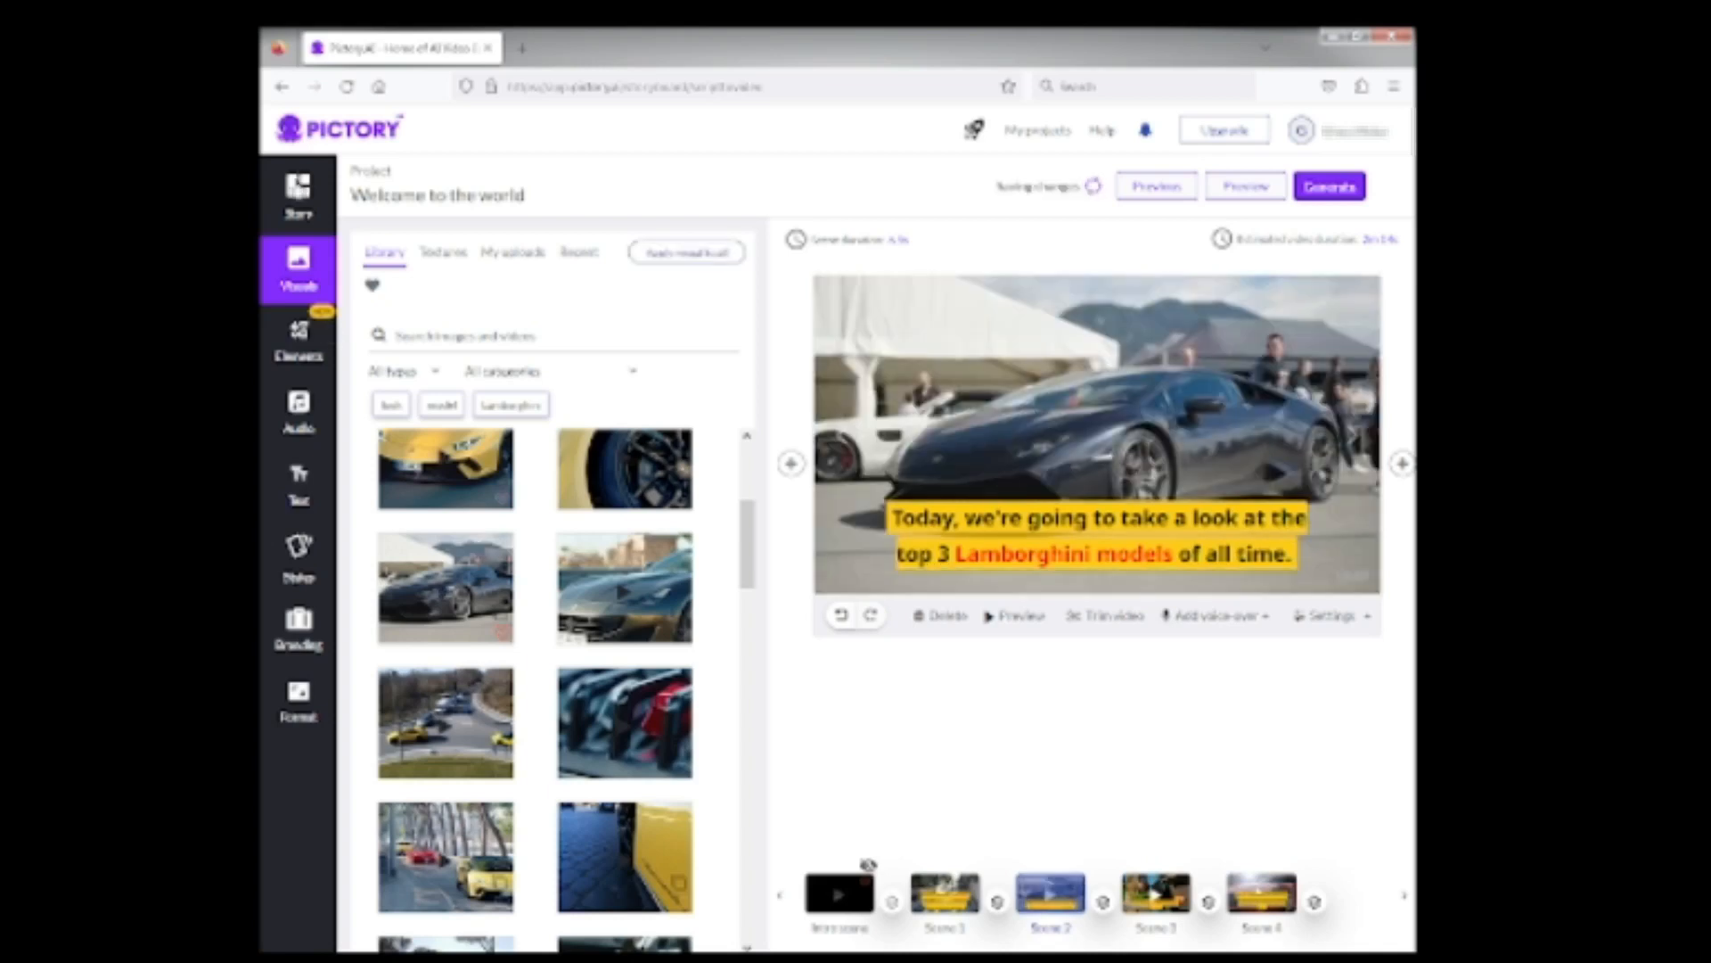
# Select scene 3 and browse the visuals library using the suggested keyword Lamborghini Countach
pyautogui.click(299, 196)
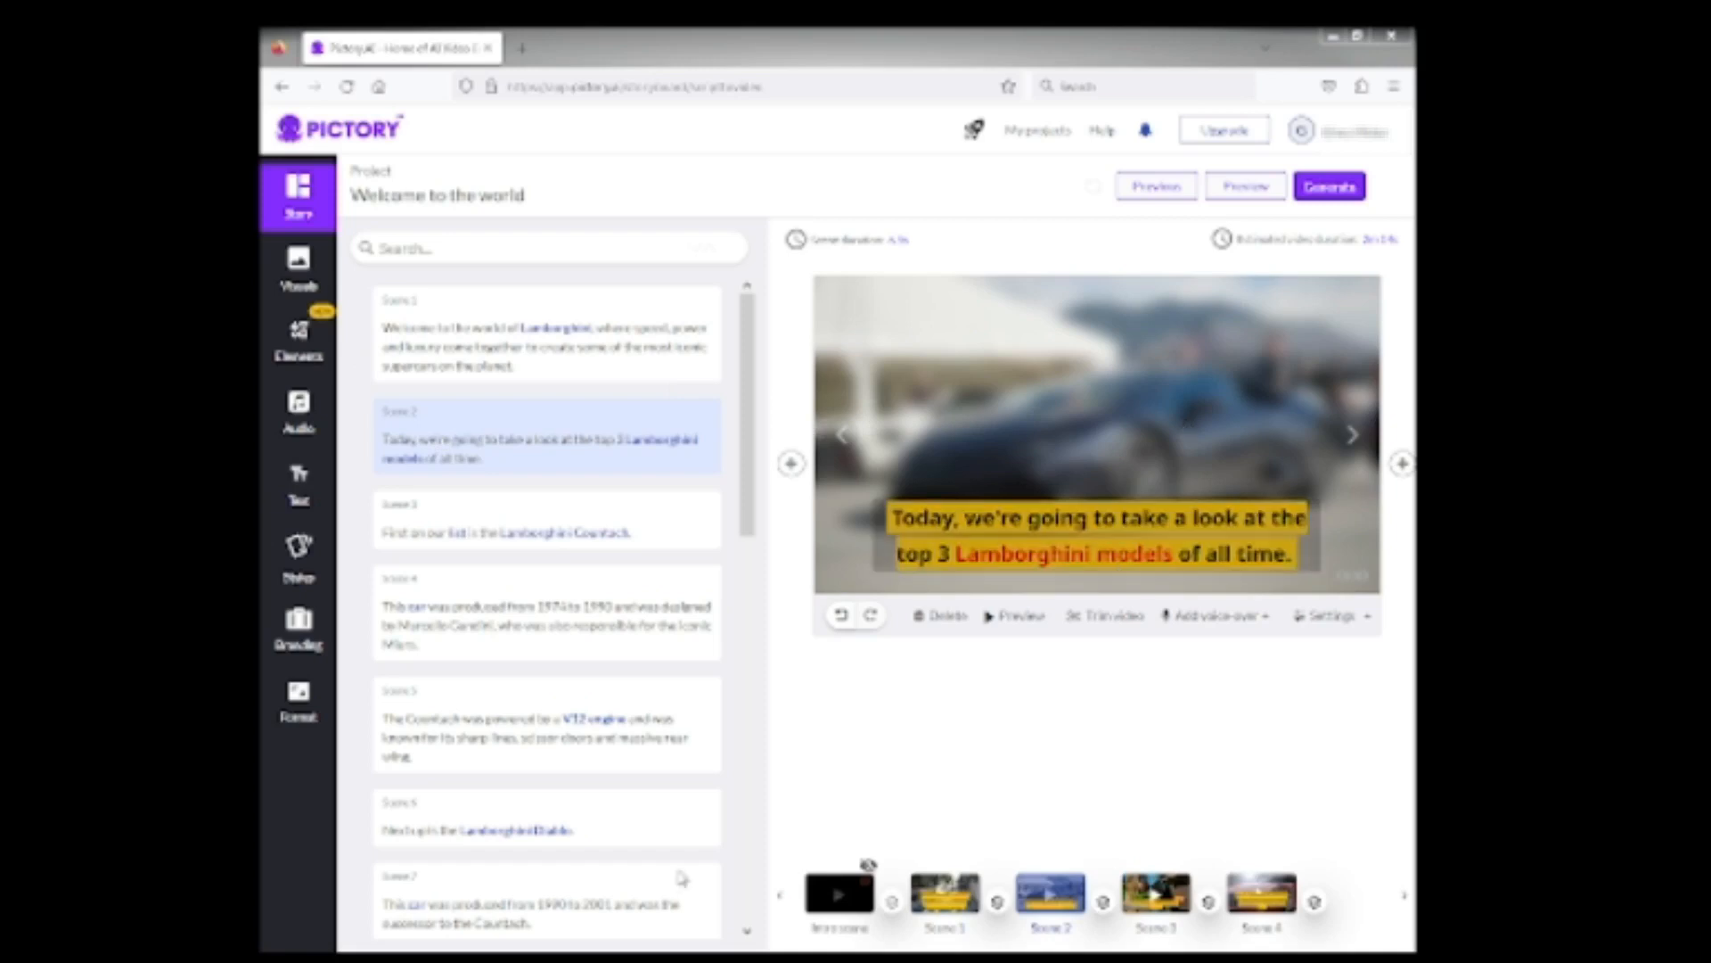
pyautogui.click(421, 543)
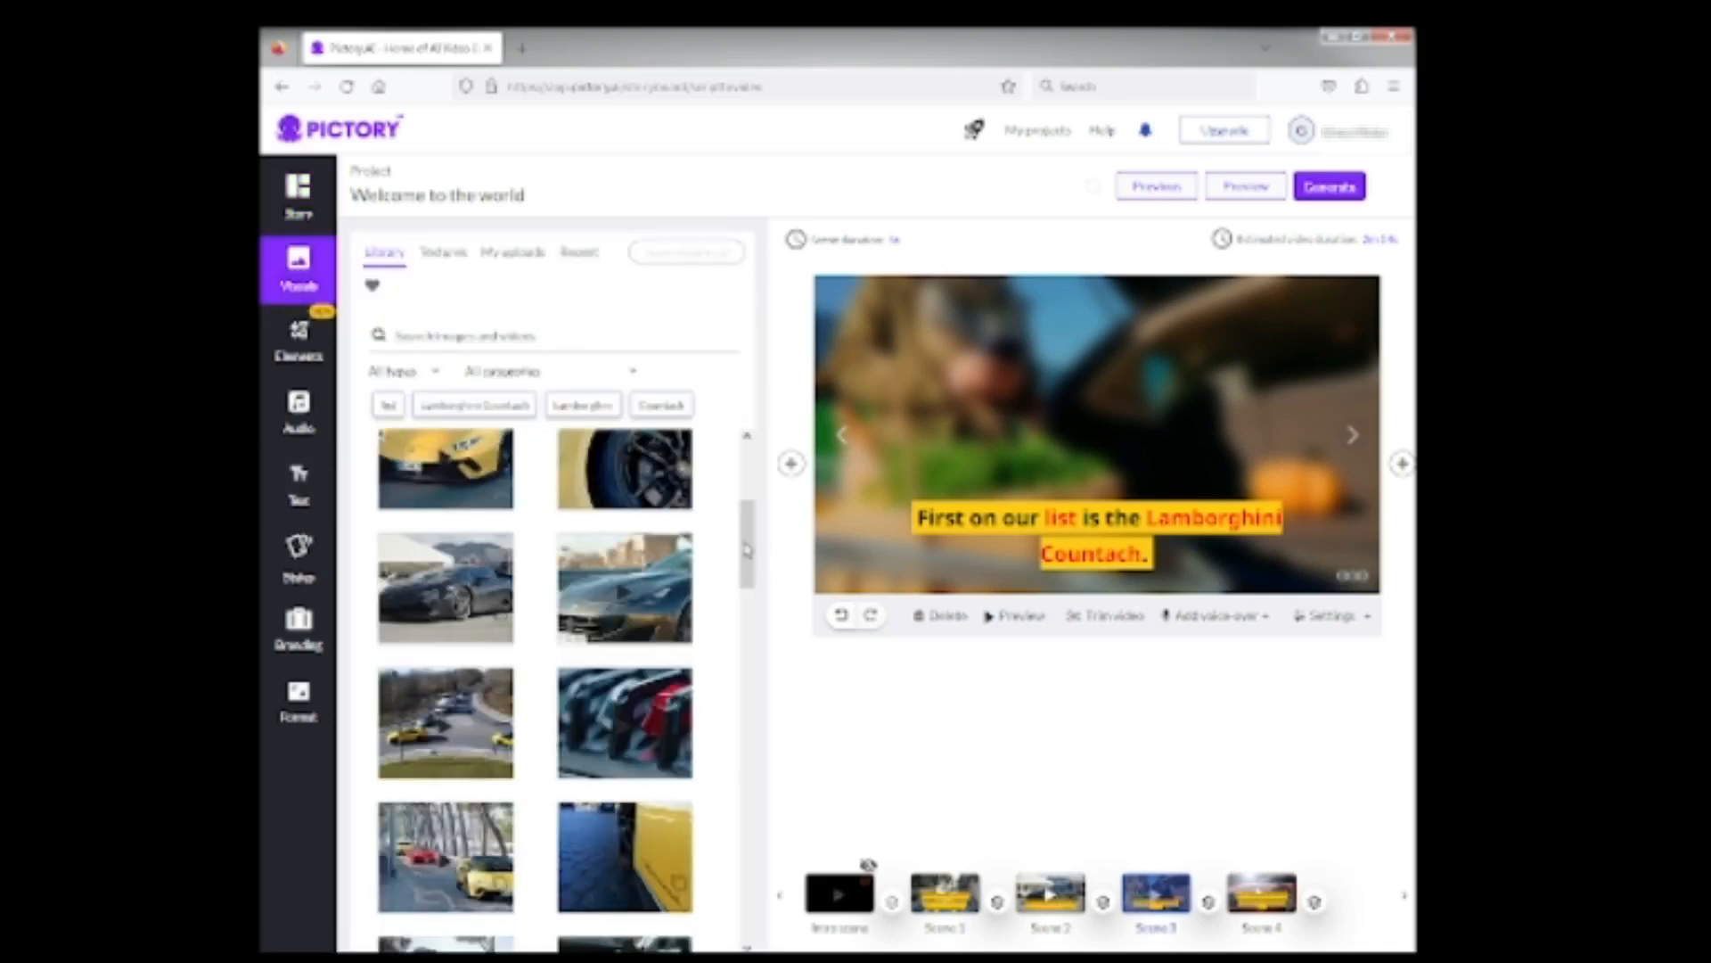
pyautogui.moveTo(747, 532); pyautogui.dragTo(743, 459)
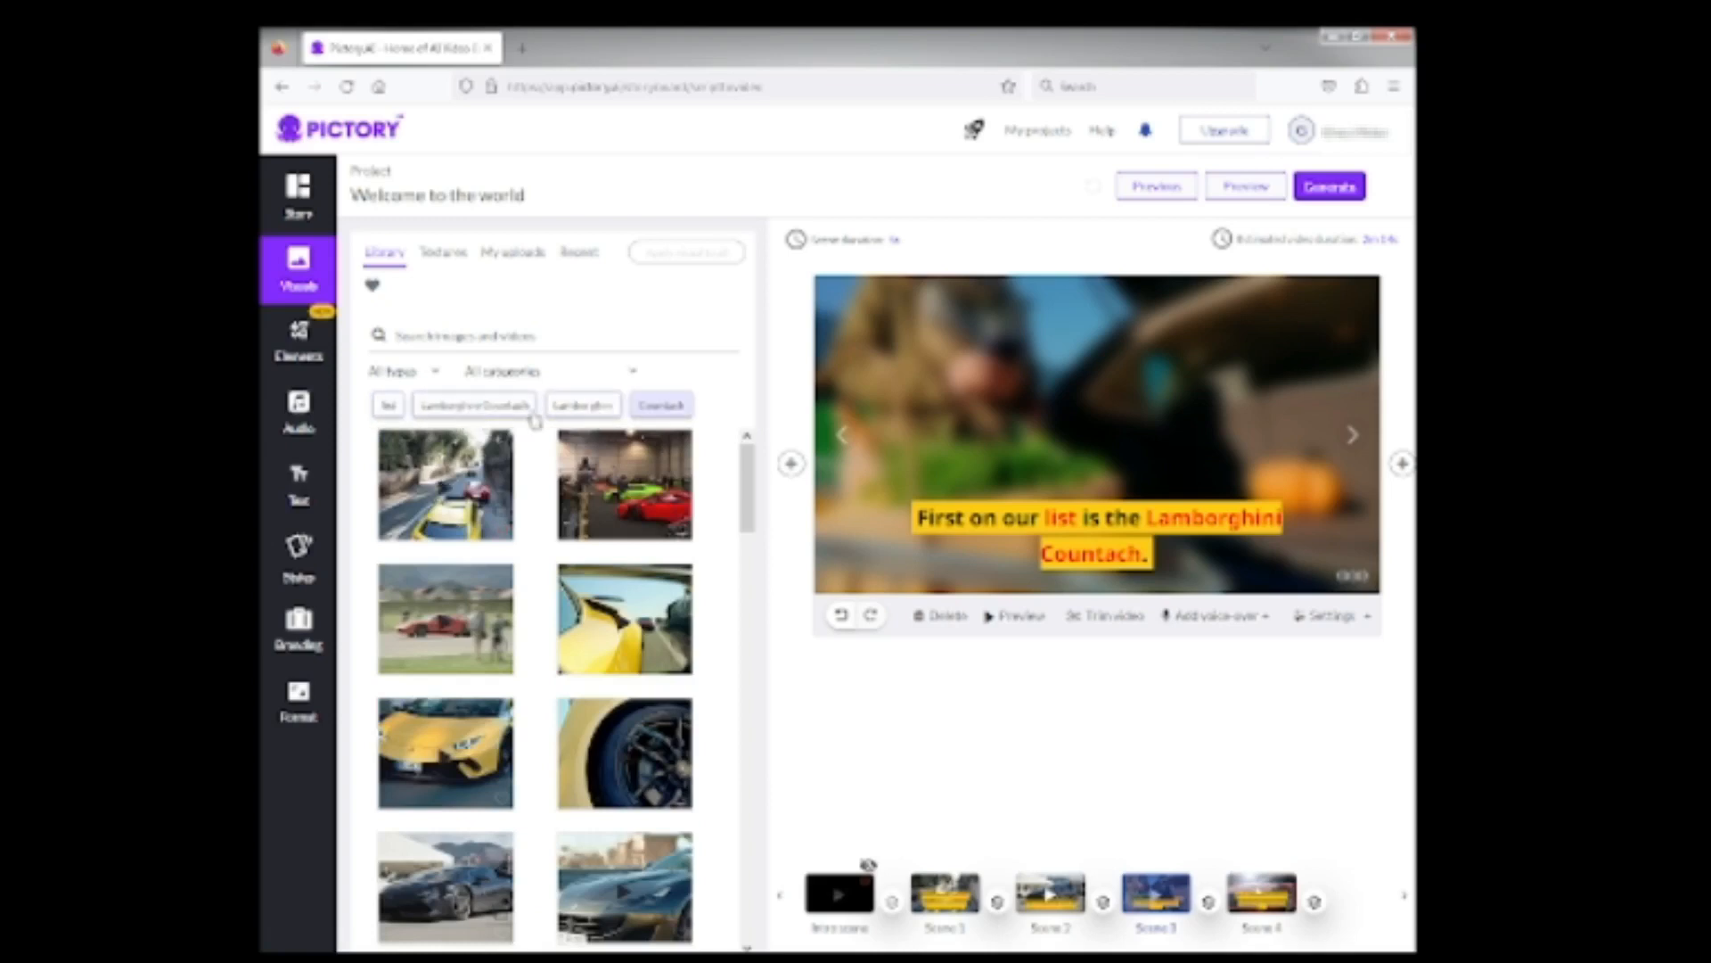
pyautogui.click(470, 408)
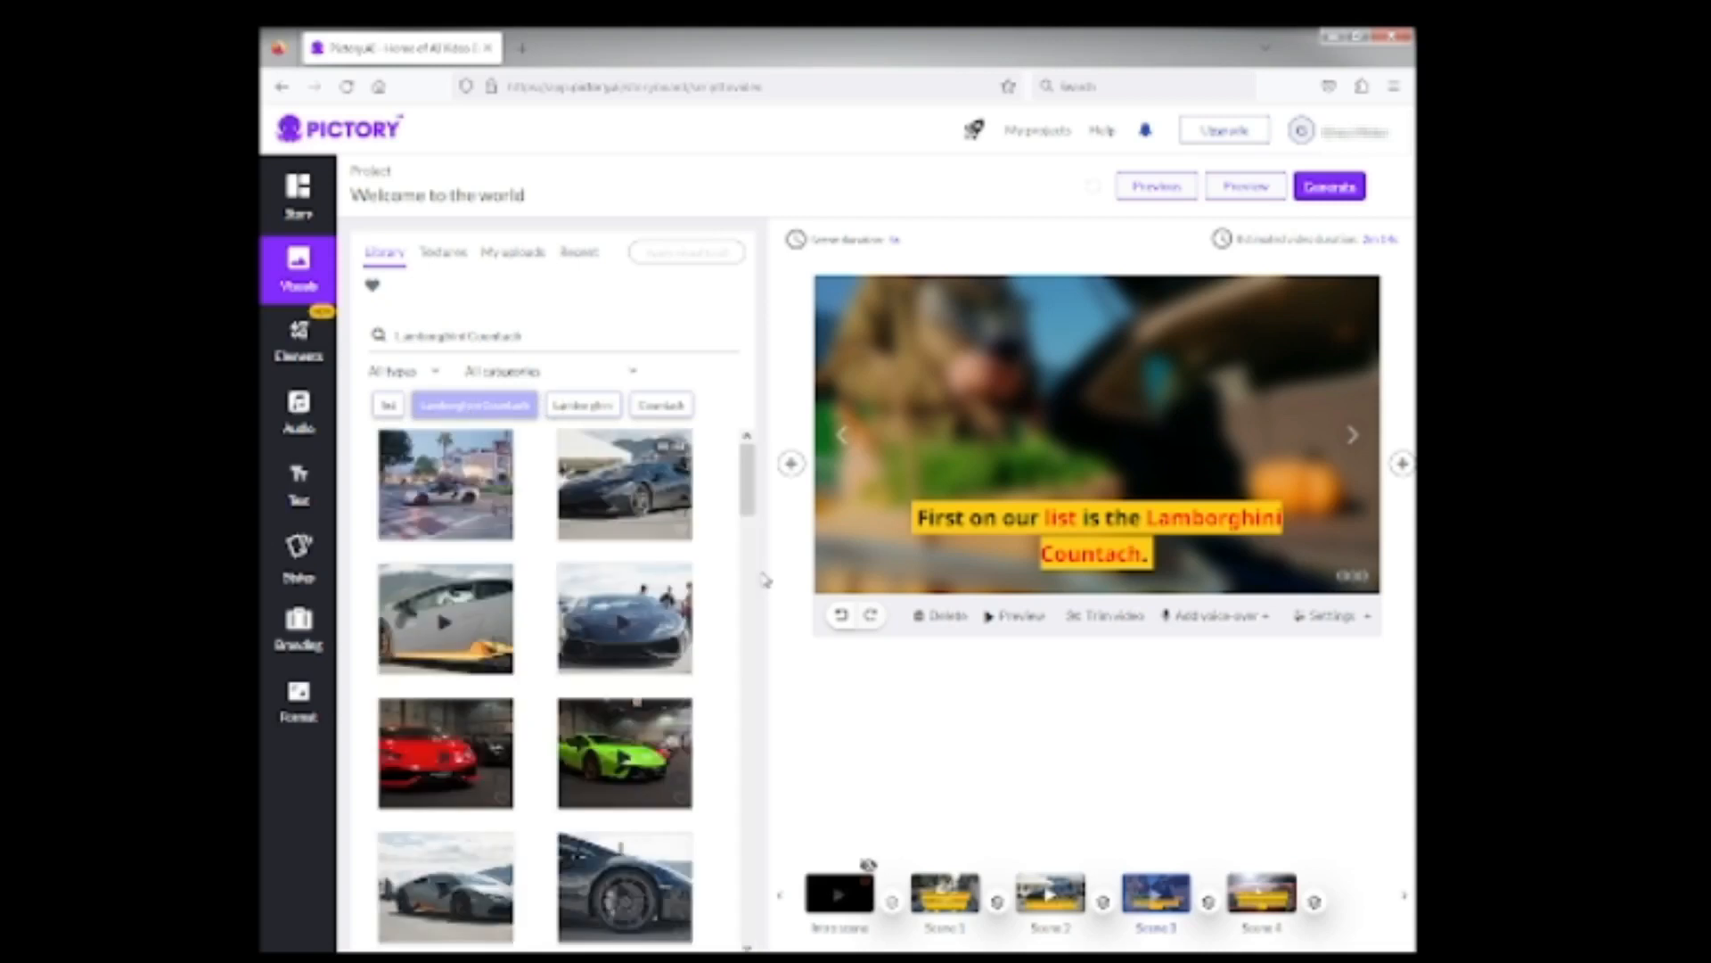
pyautogui.scroll(-5, 749, 556)
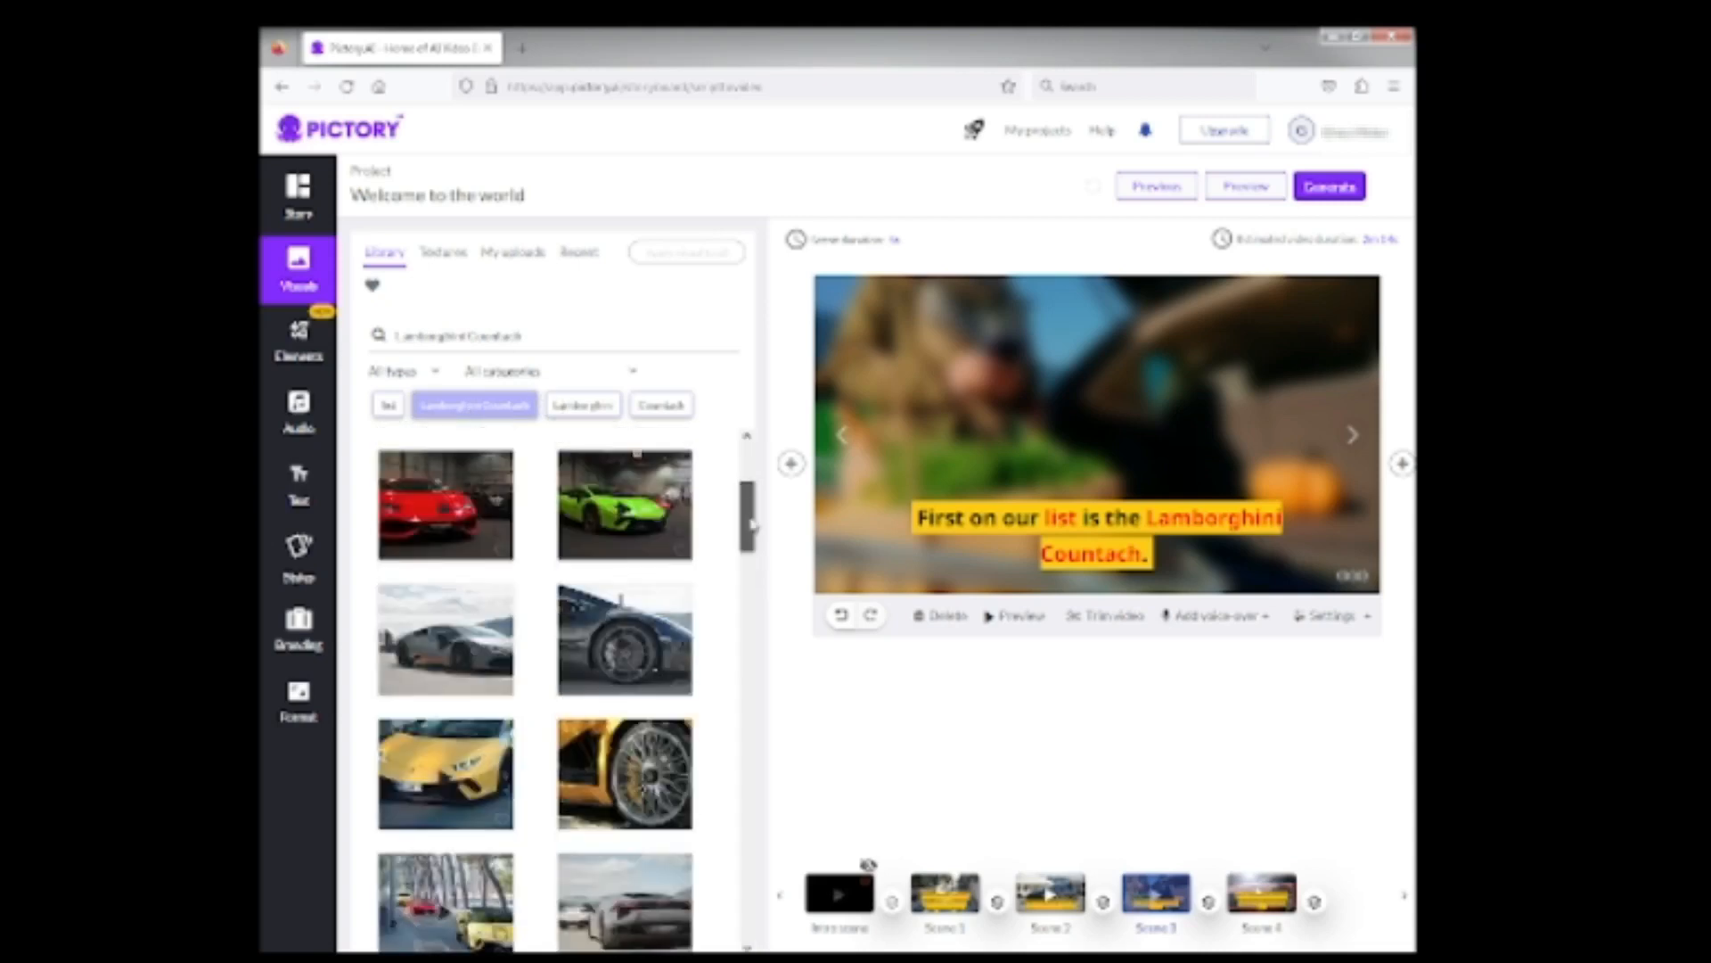
pyautogui.moveTo(749, 556); pyautogui.dragTo(747, 447)
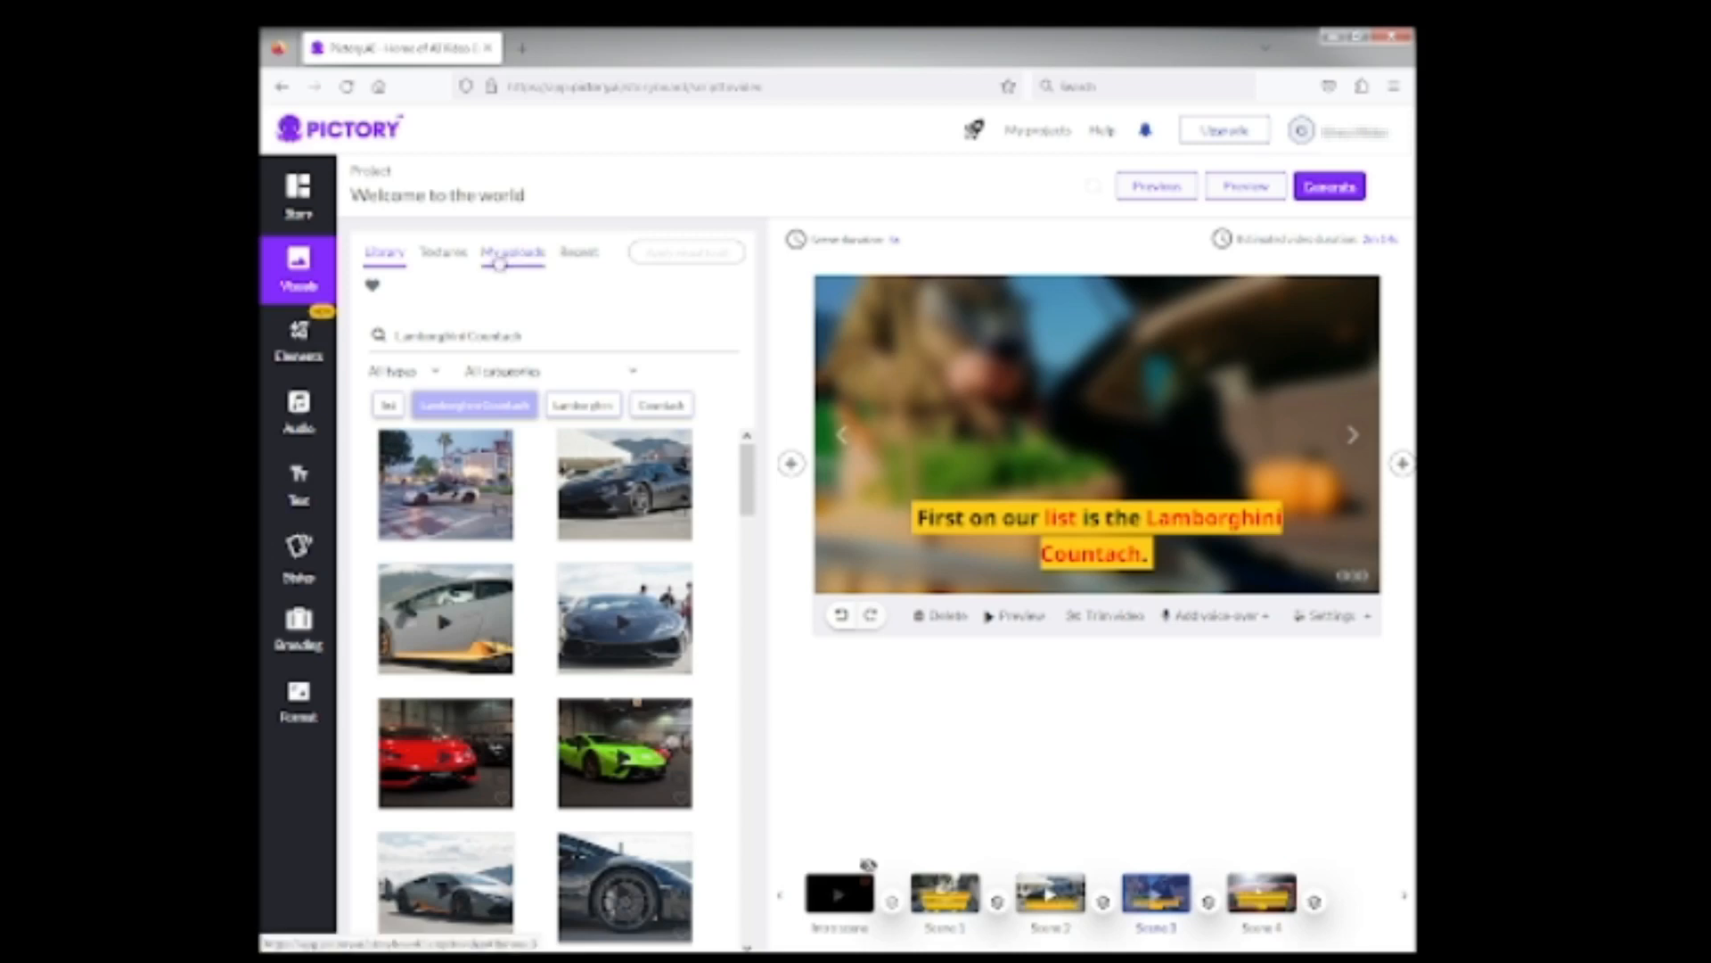
# Replace scene 3's background visual with the red Lamborghini Countach rear-view media from the uploads
pyautogui.click(500, 260)
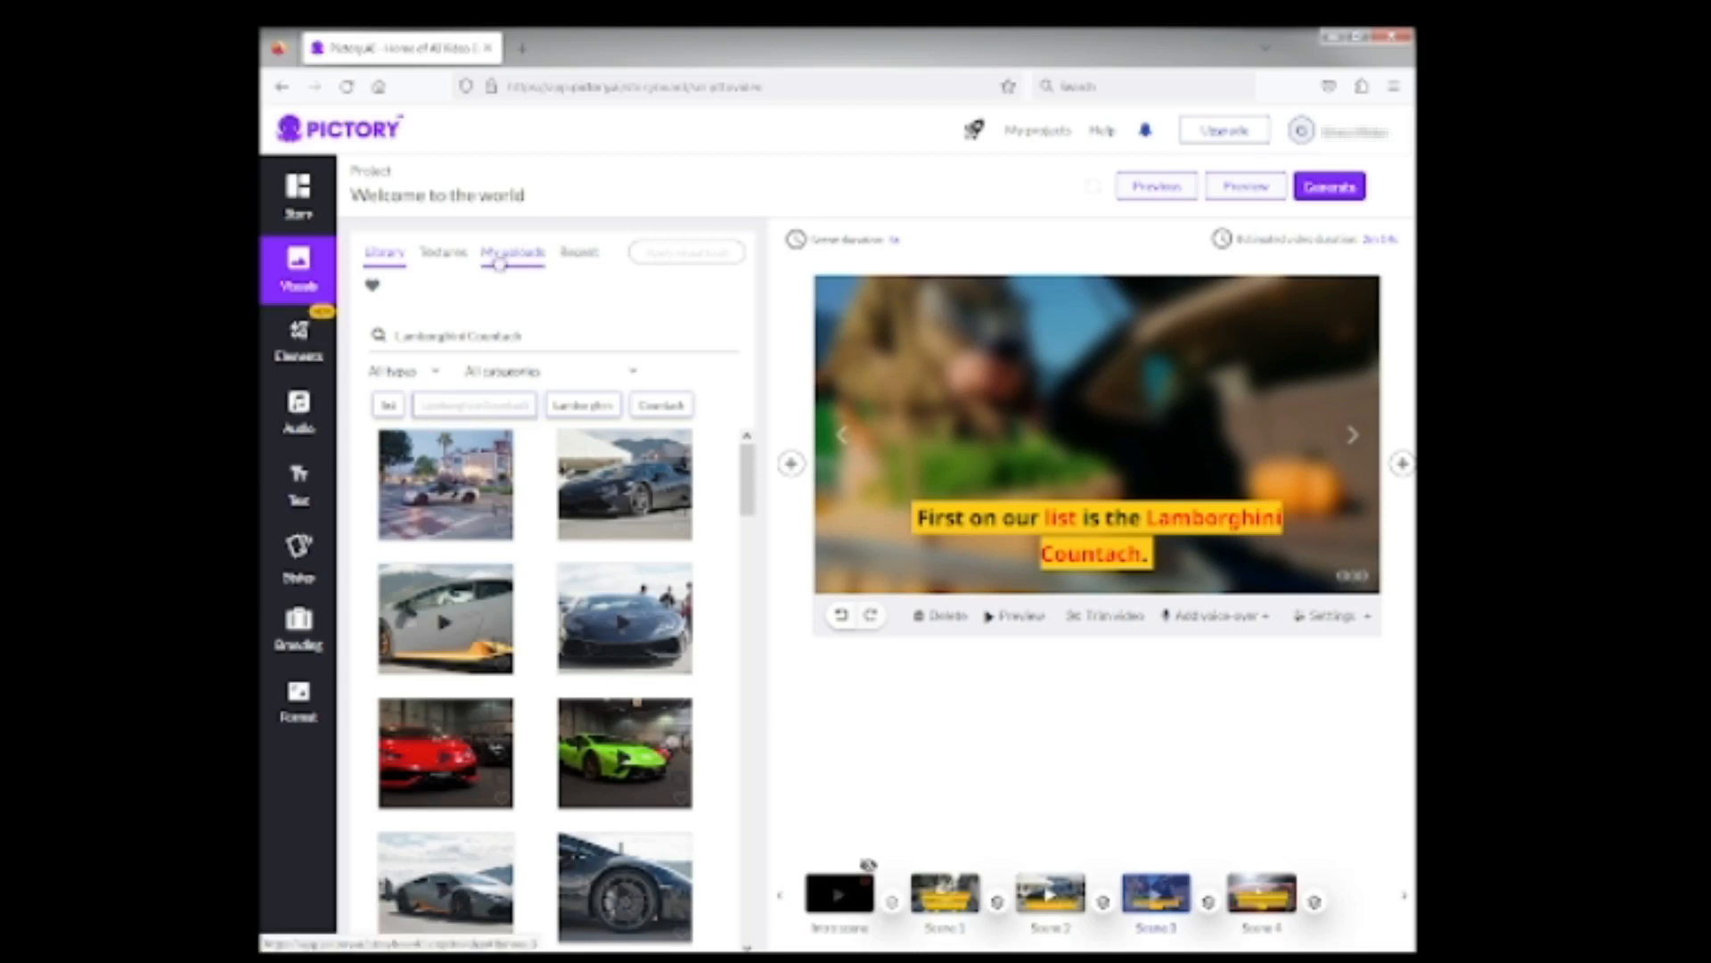
pyautogui.click(500, 261)
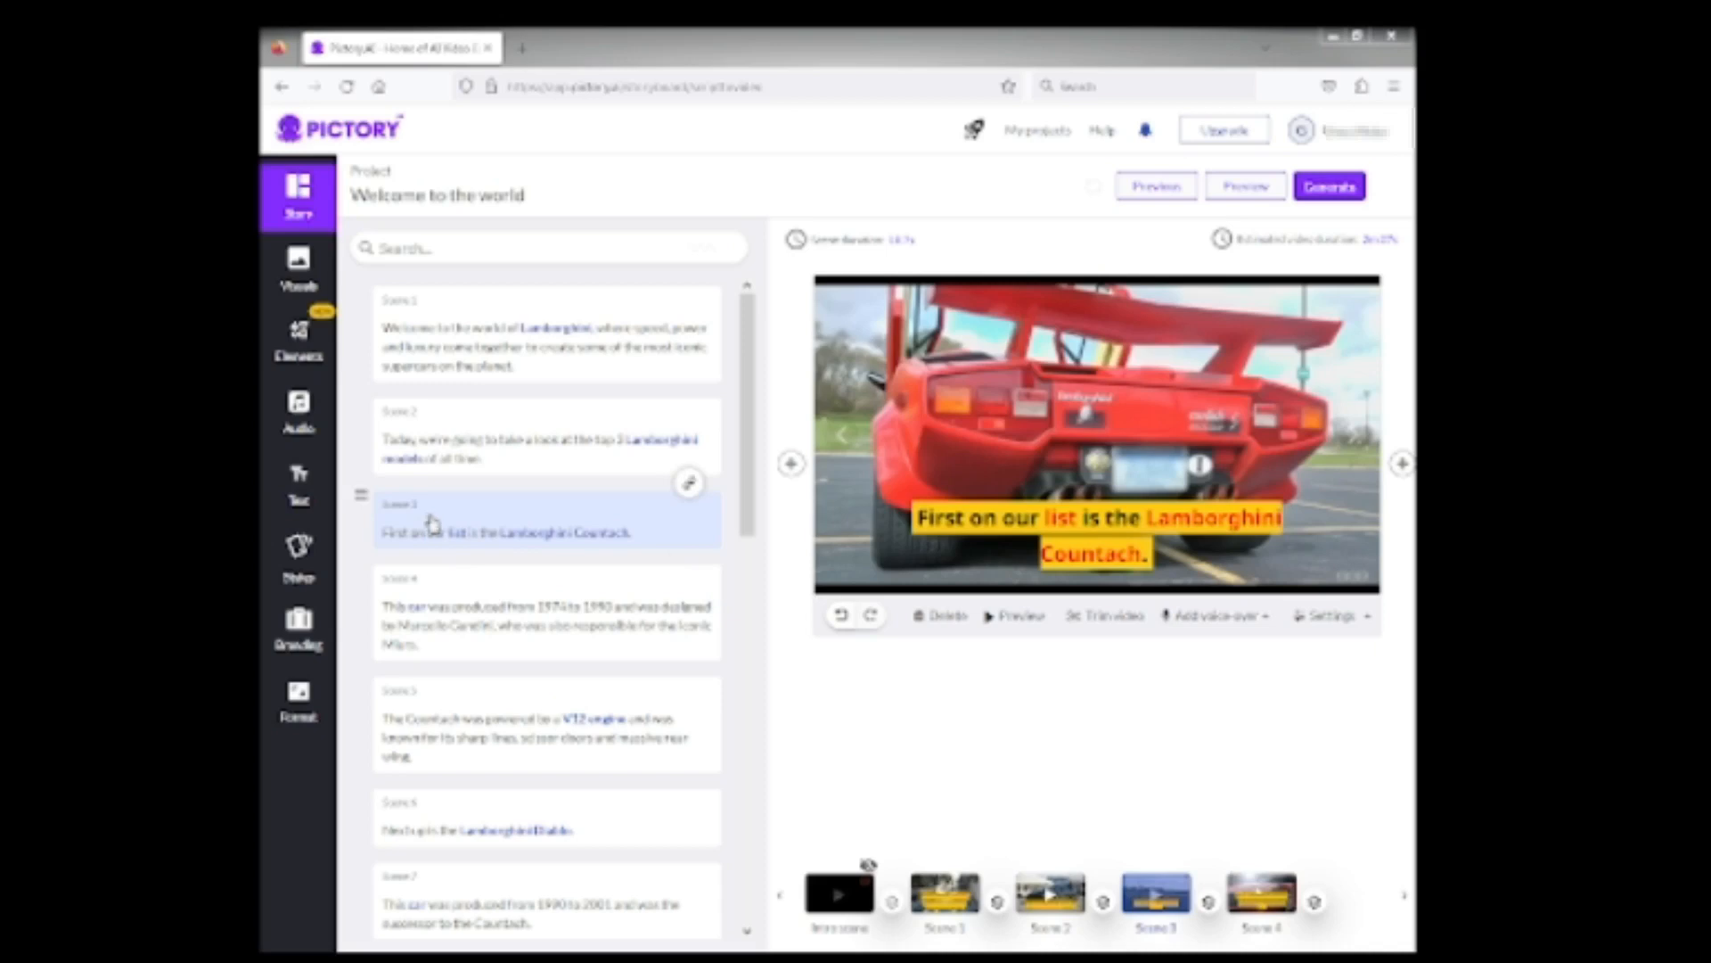
pyautogui.moveTo(749, 503); pyautogui.dragTo(756, 560)
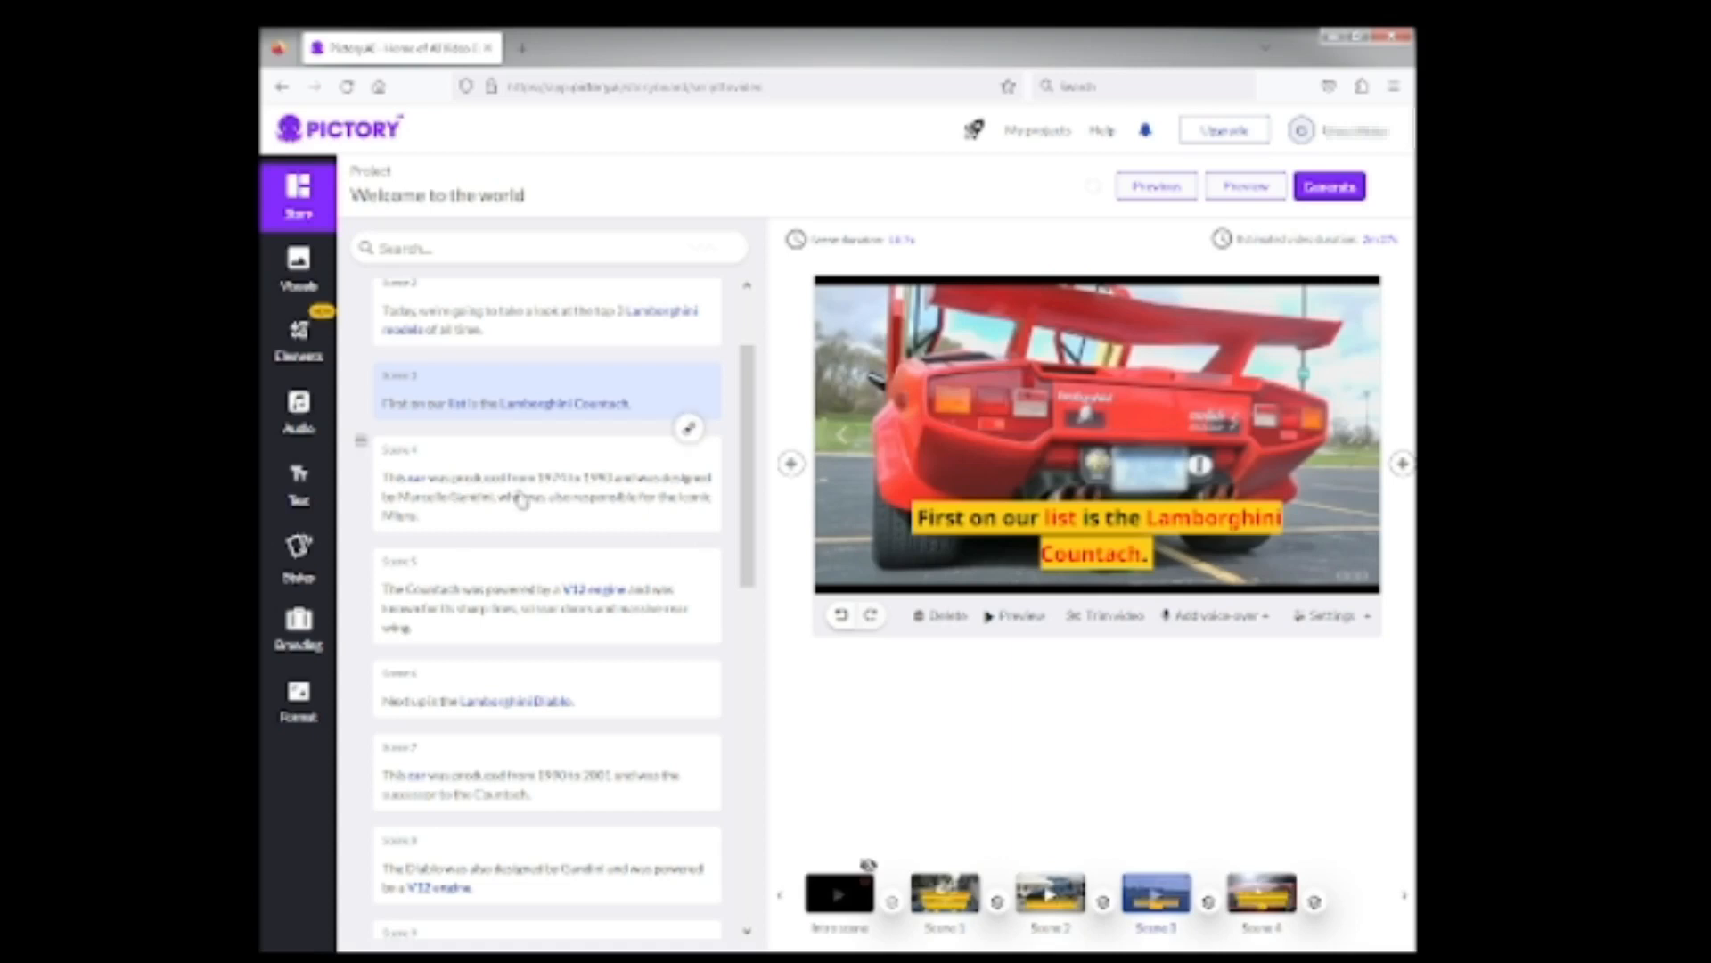
# Check the background visuals of scenes 4 and 5, and select scene 6 about the Lamborghini Diablo
pyautogui.click(679, 501)
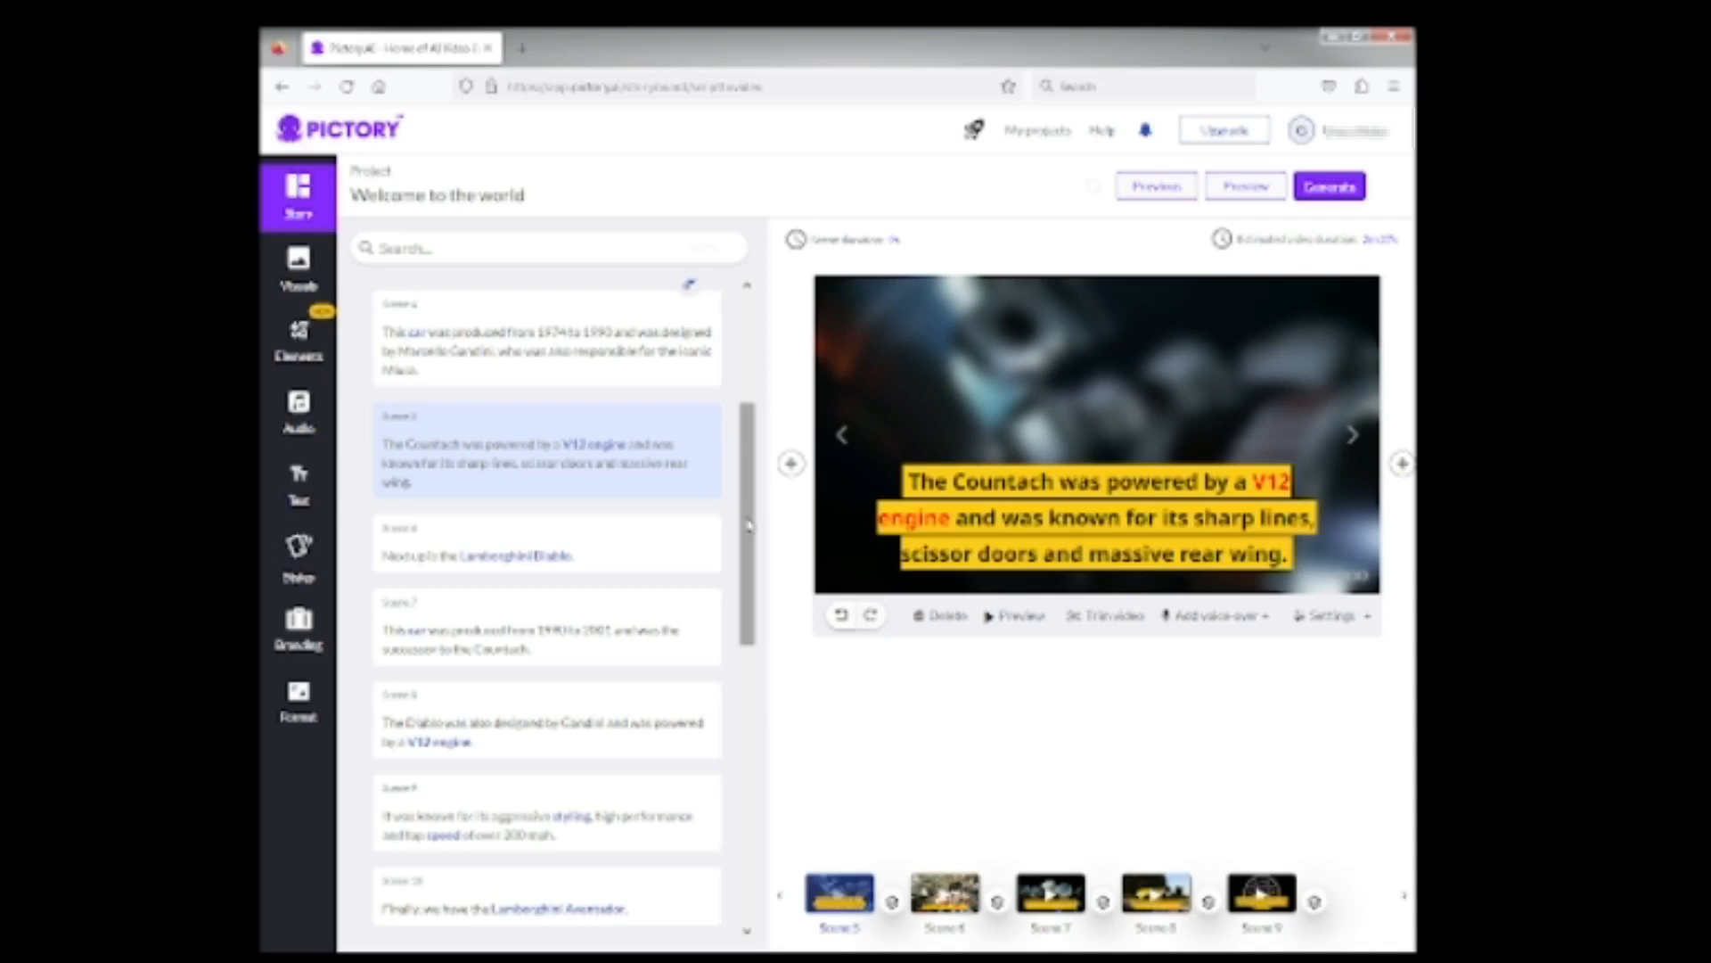
pyautogui.scroll(-2, 749, 526)
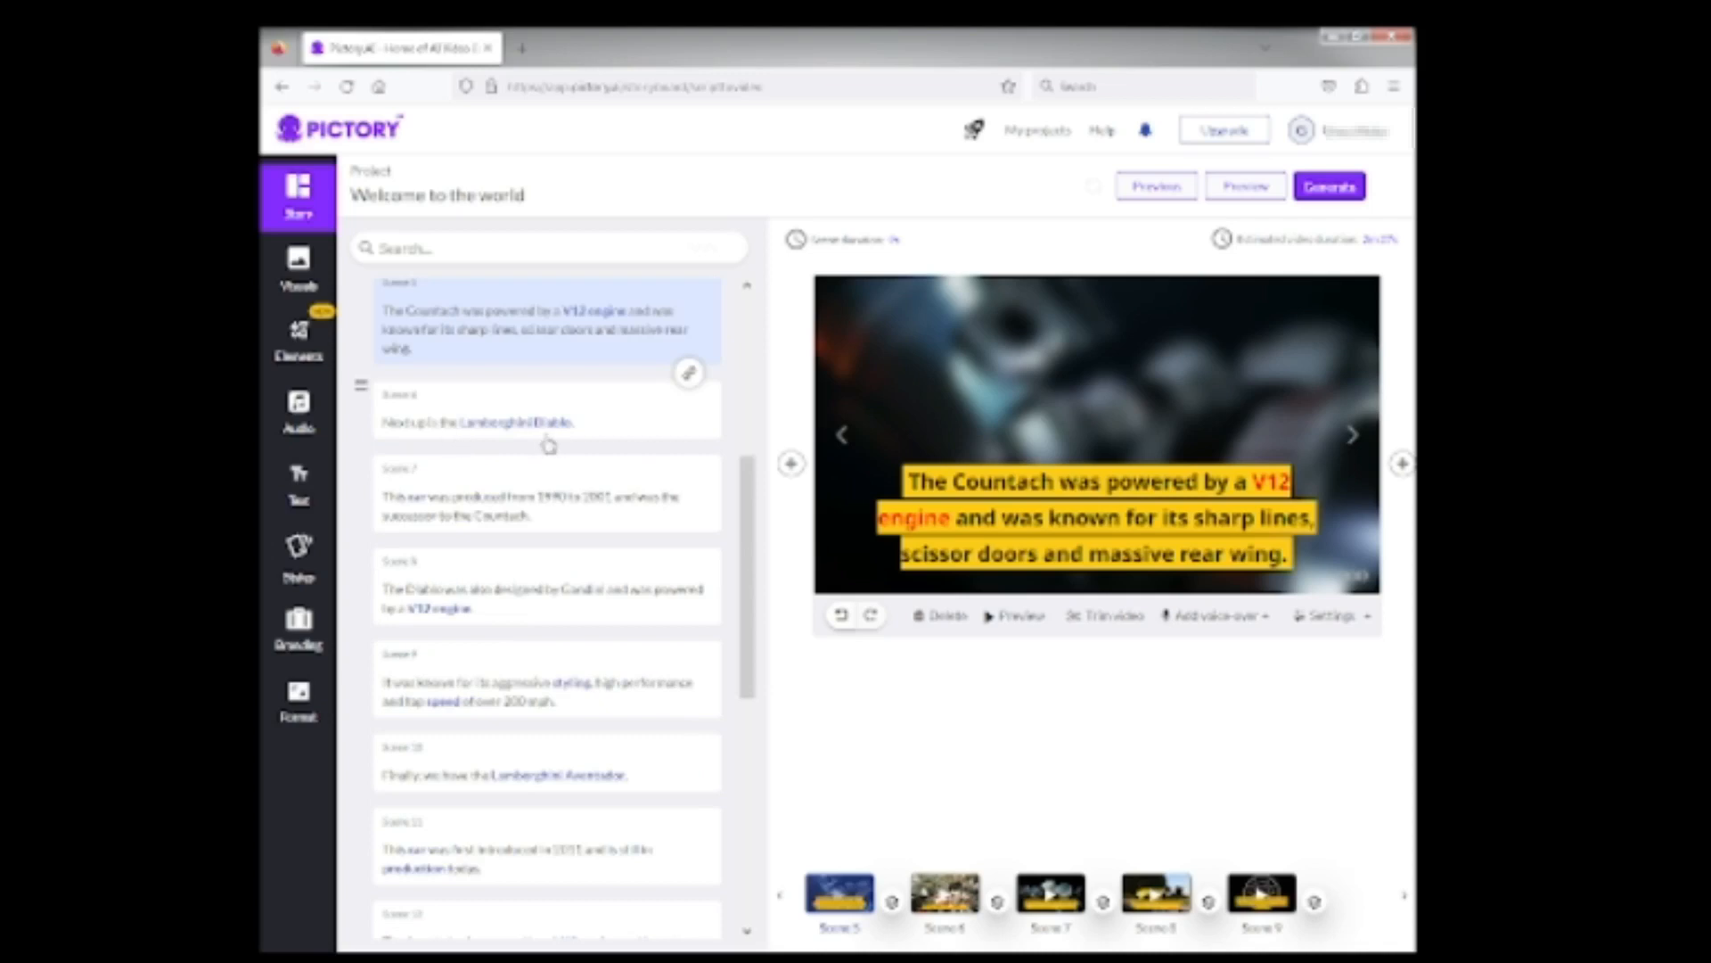
pyautogui.click(642, 428)
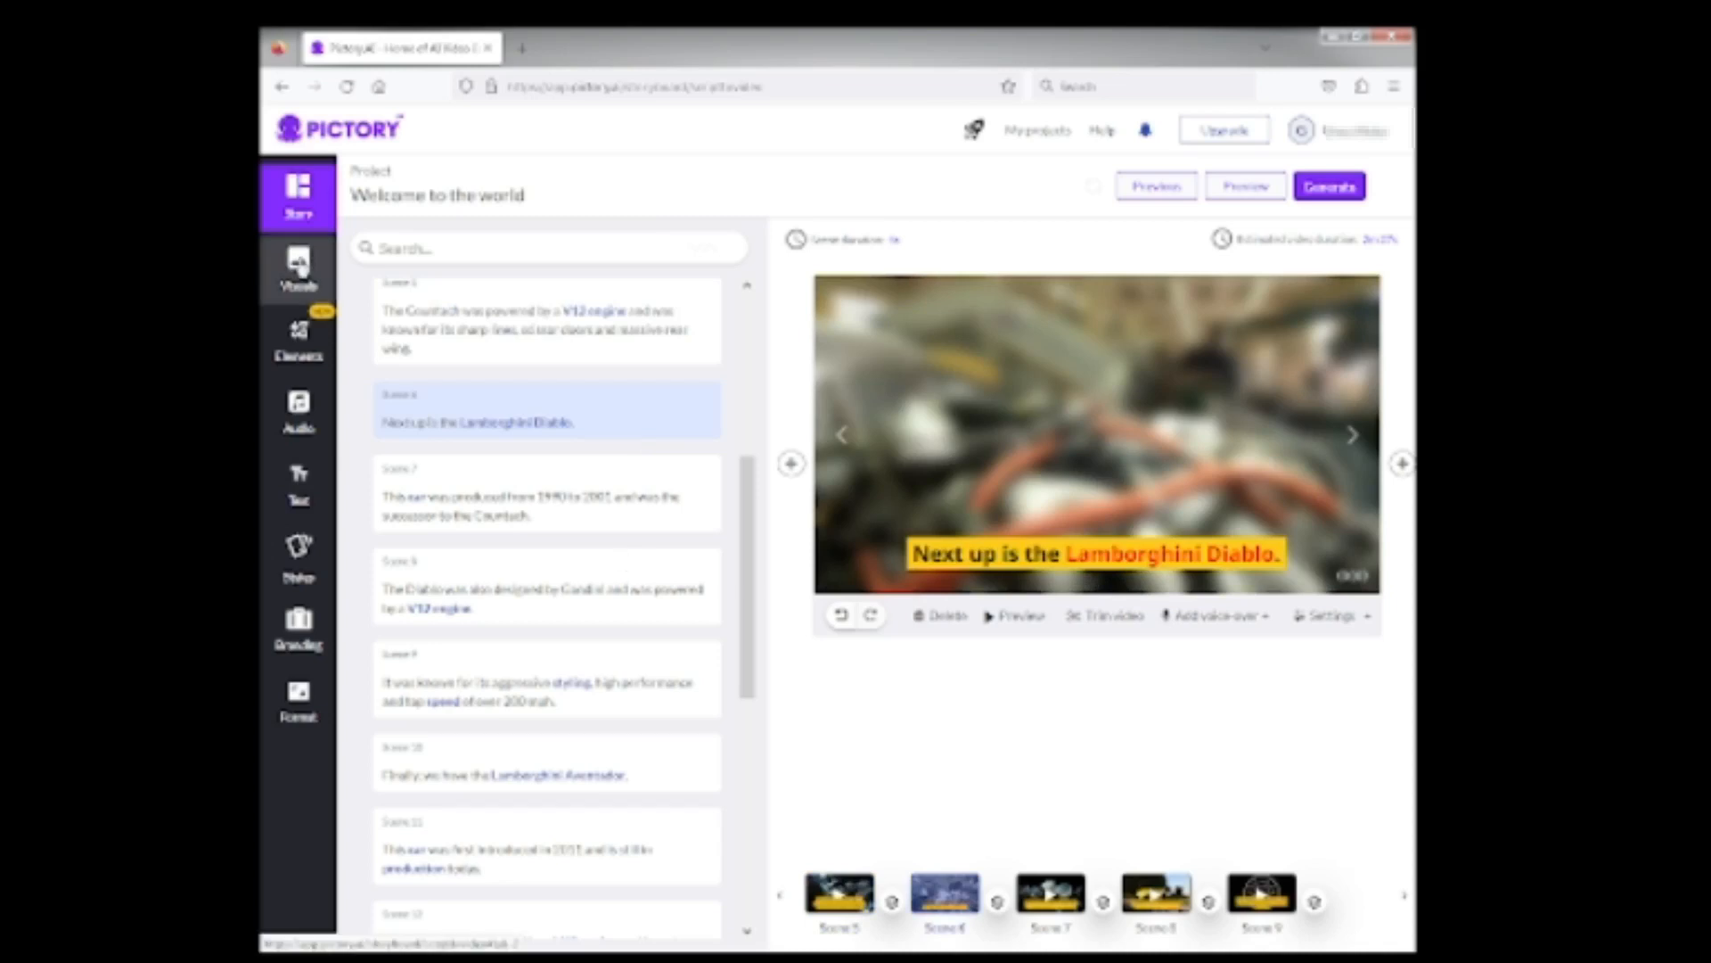
# Browse the visuals library for scene 6 using the suggested keywords Diablo and Lamborghini Diablo
pyautogui.click(299, 263)
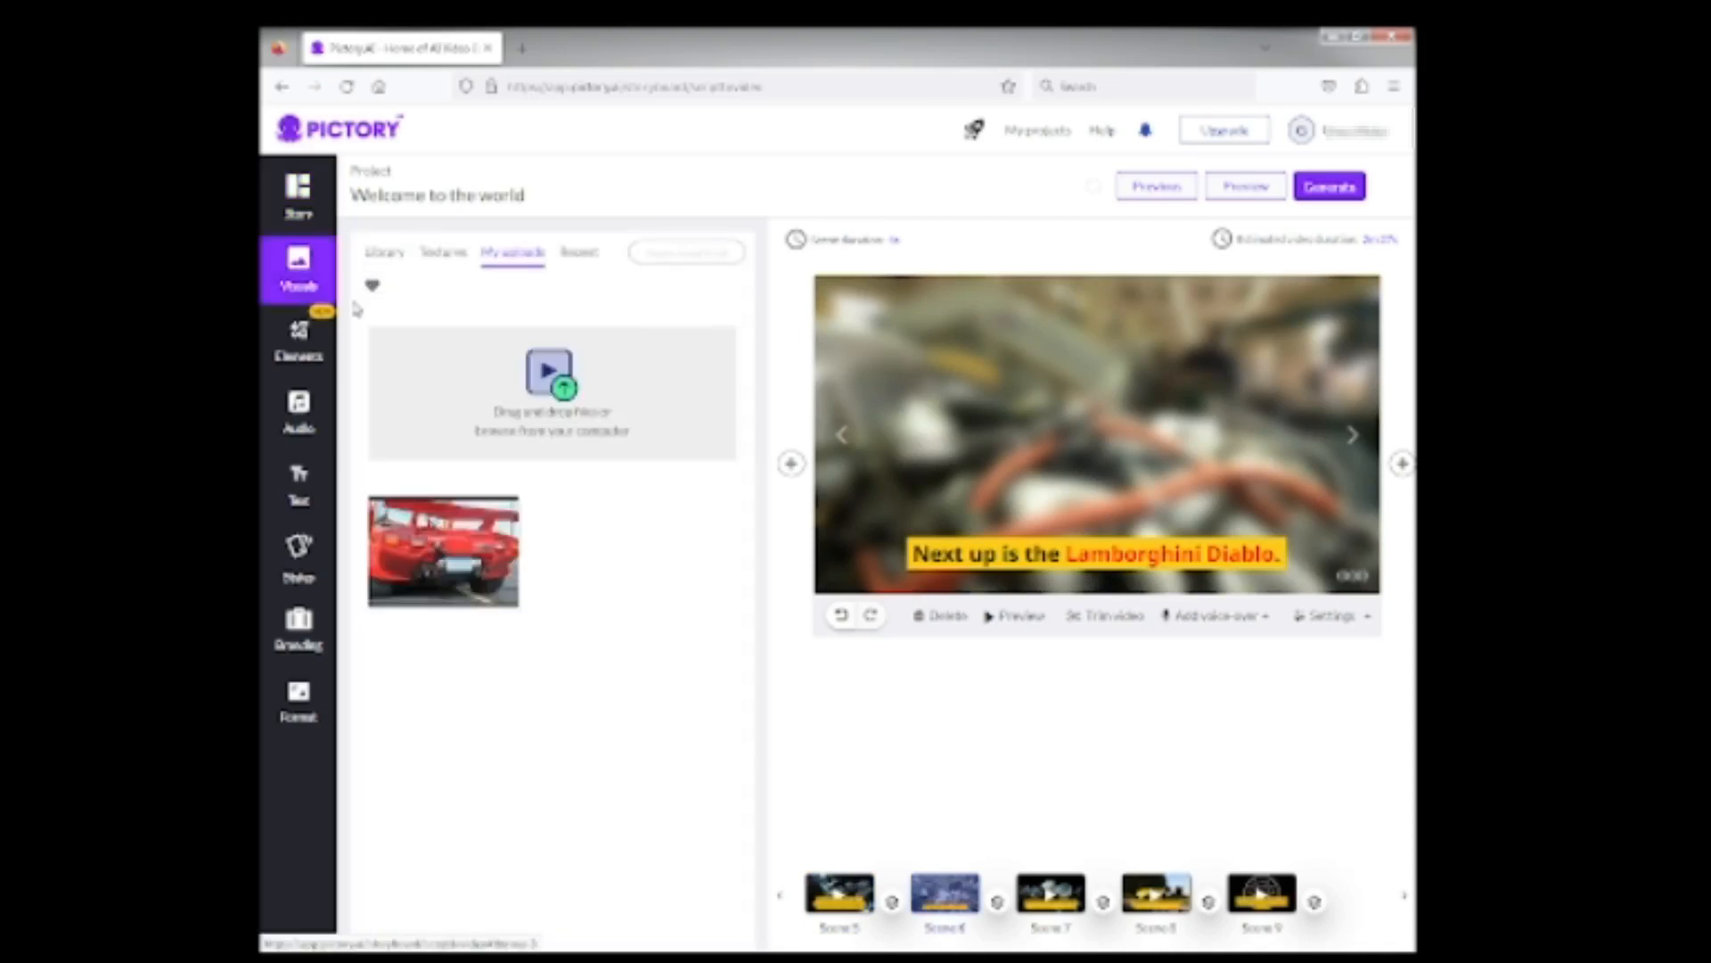
pyautogui.click(396, 257)
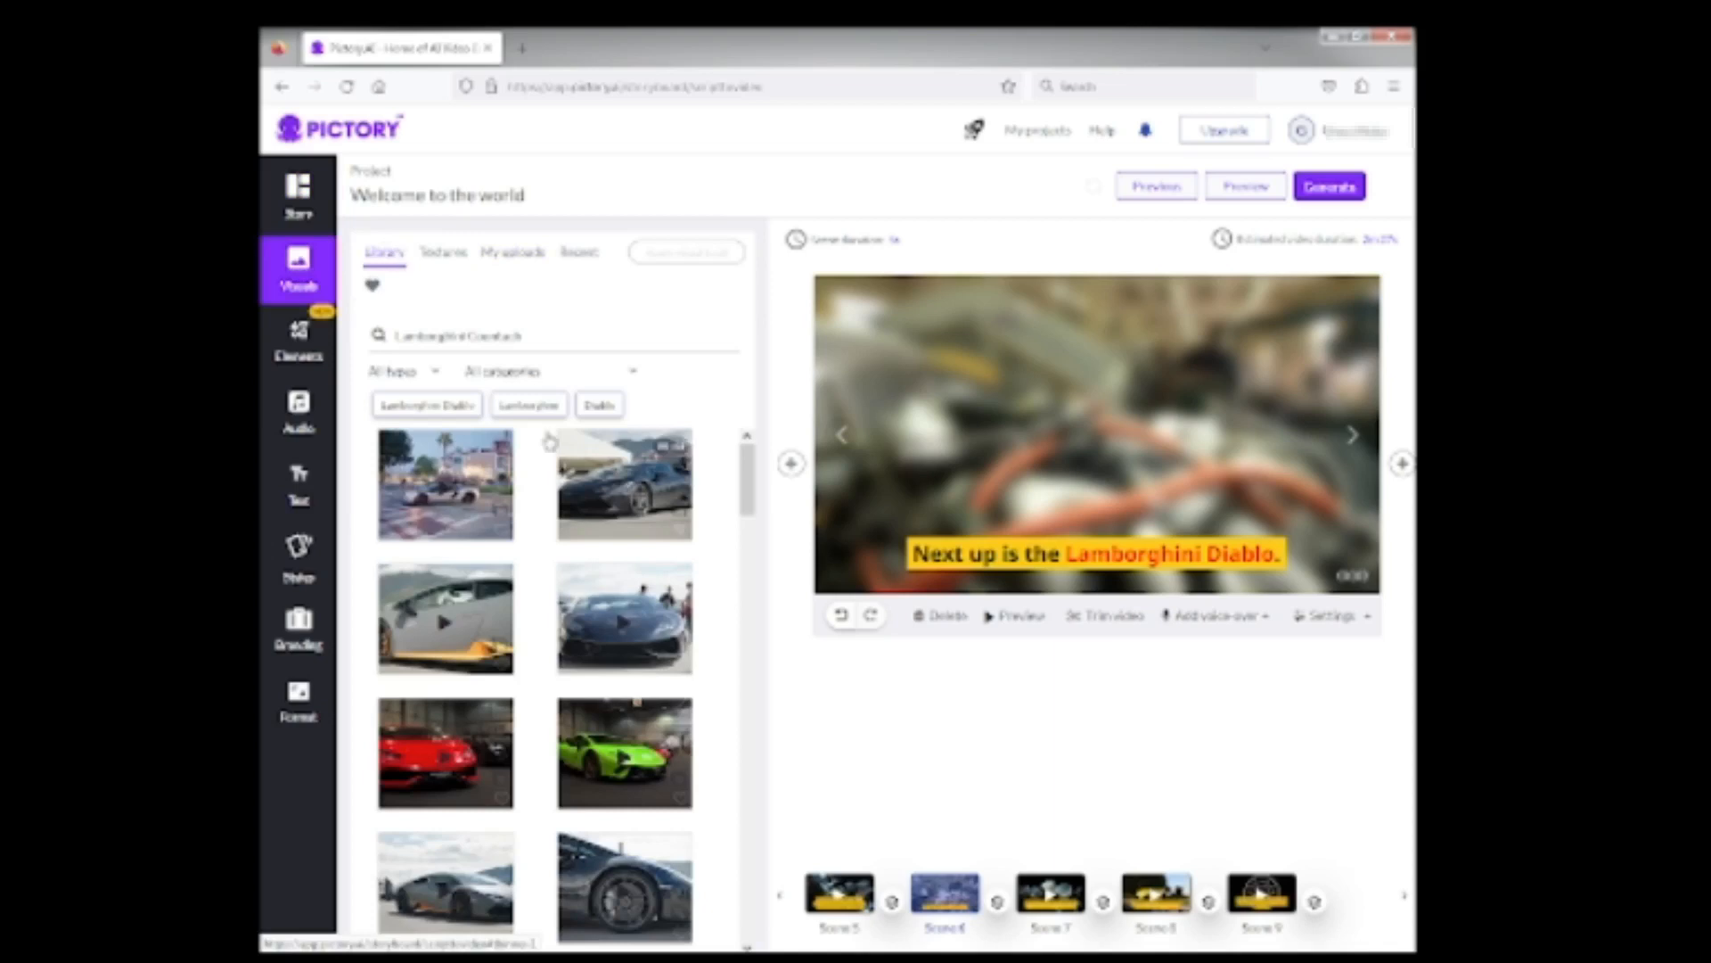
pyautogui.click(599, 407)
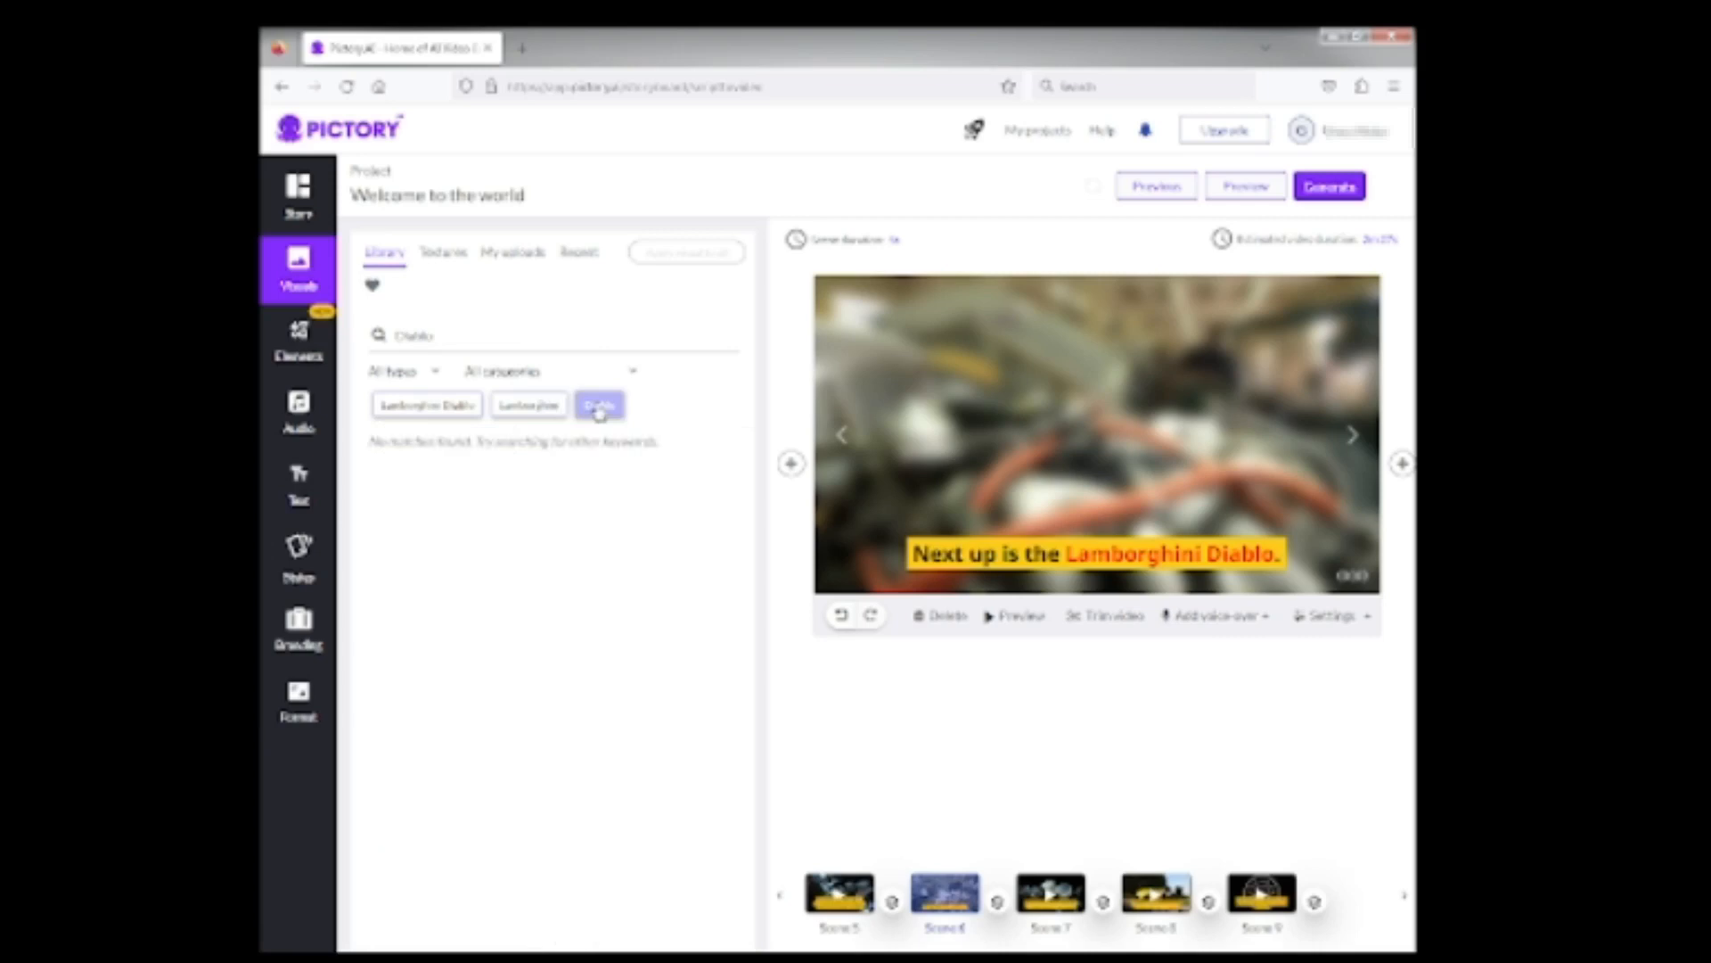
pyautogui.click(427, 408)
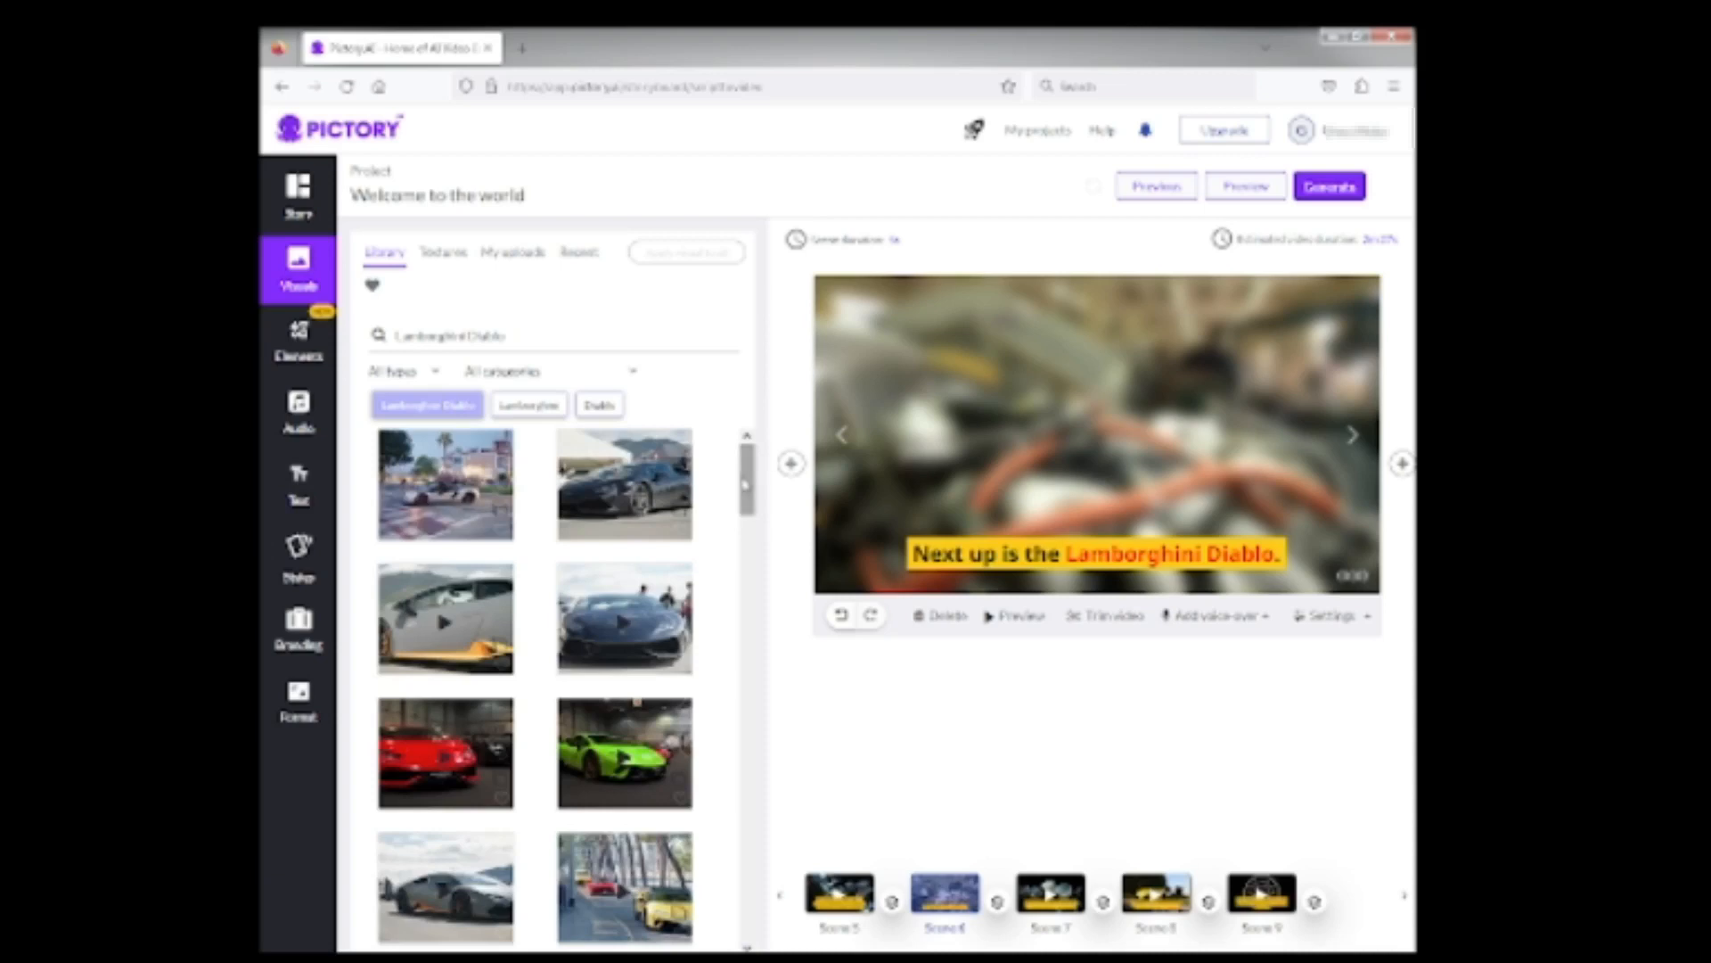
pyautogui.moveTo(747, 484); pyautogui.dragTo(750, 536)
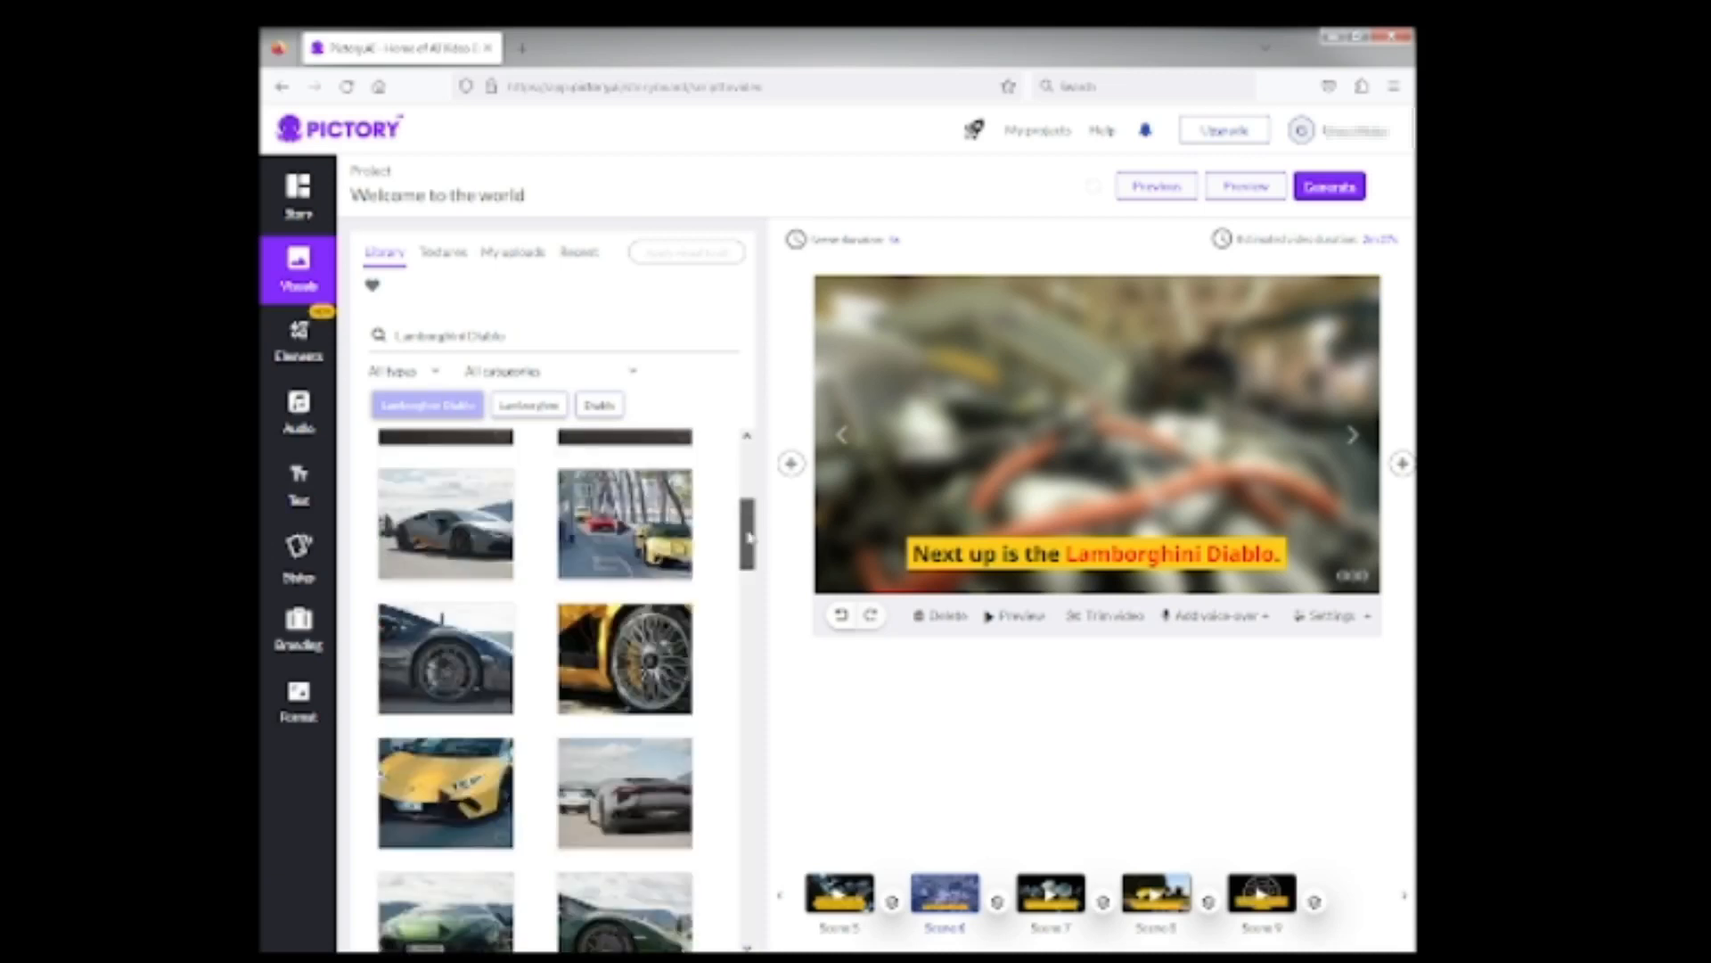
pyautogui.moveTo(750, 536); pyautogui.dragTo(750, 555)
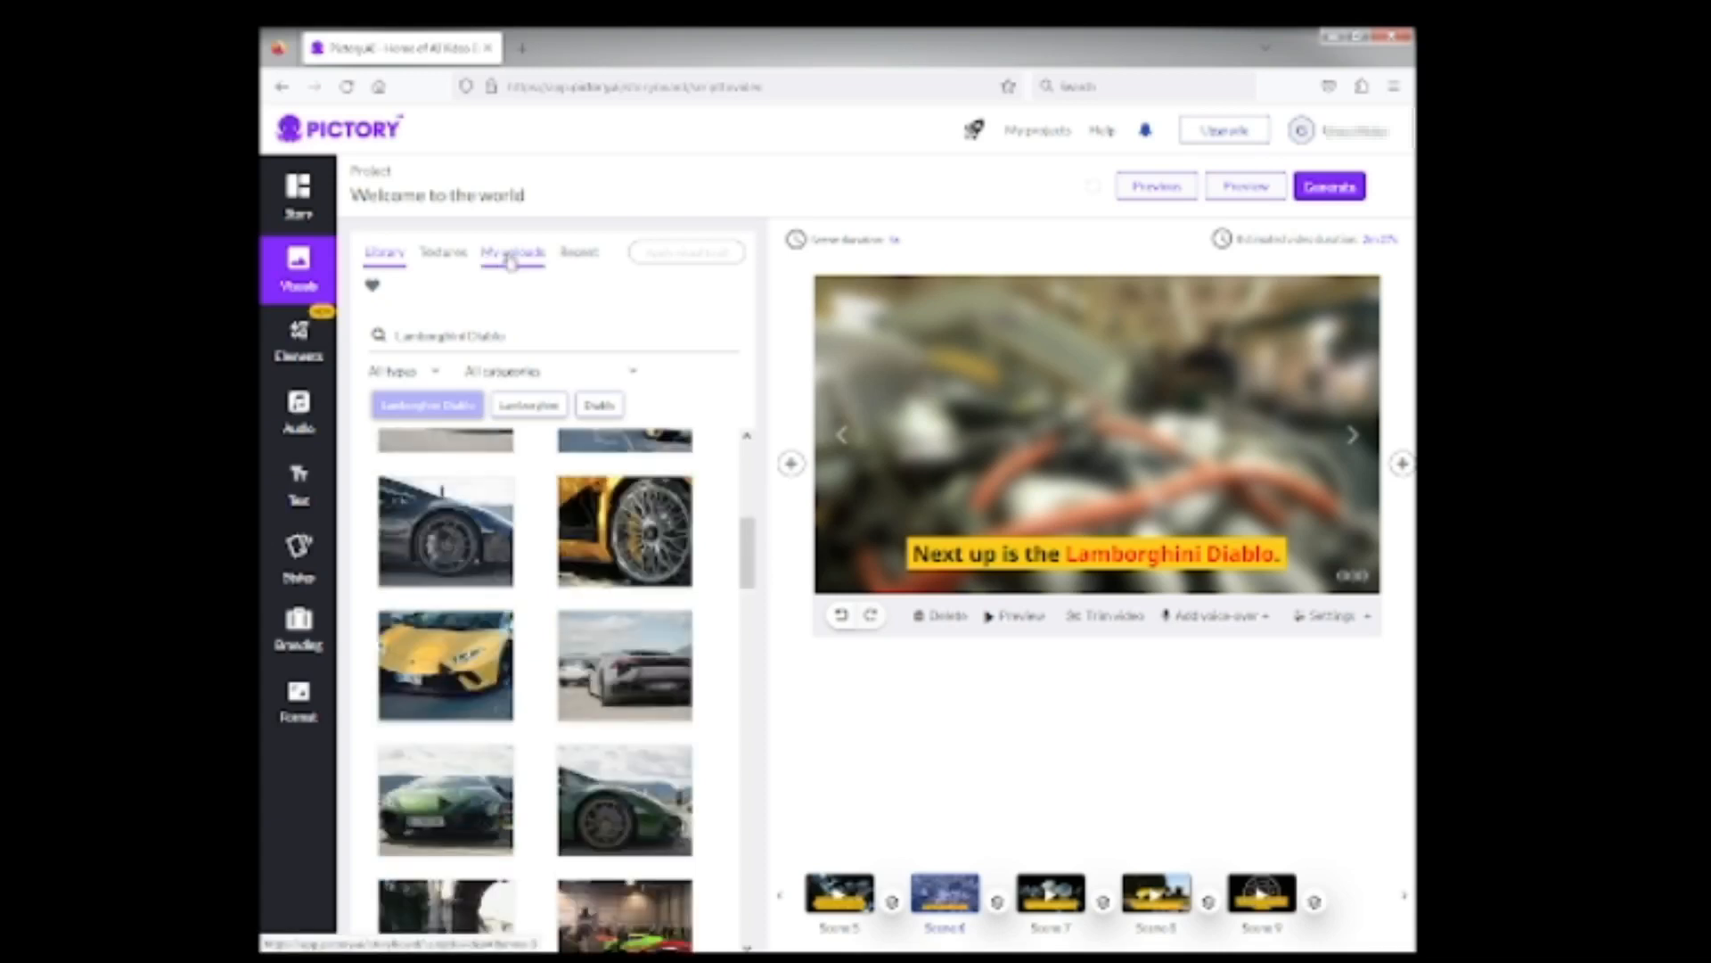
# Check the uploaded media, look at scene 8's background visual, and reselect scene 6
pyautogui.click(516, 256)
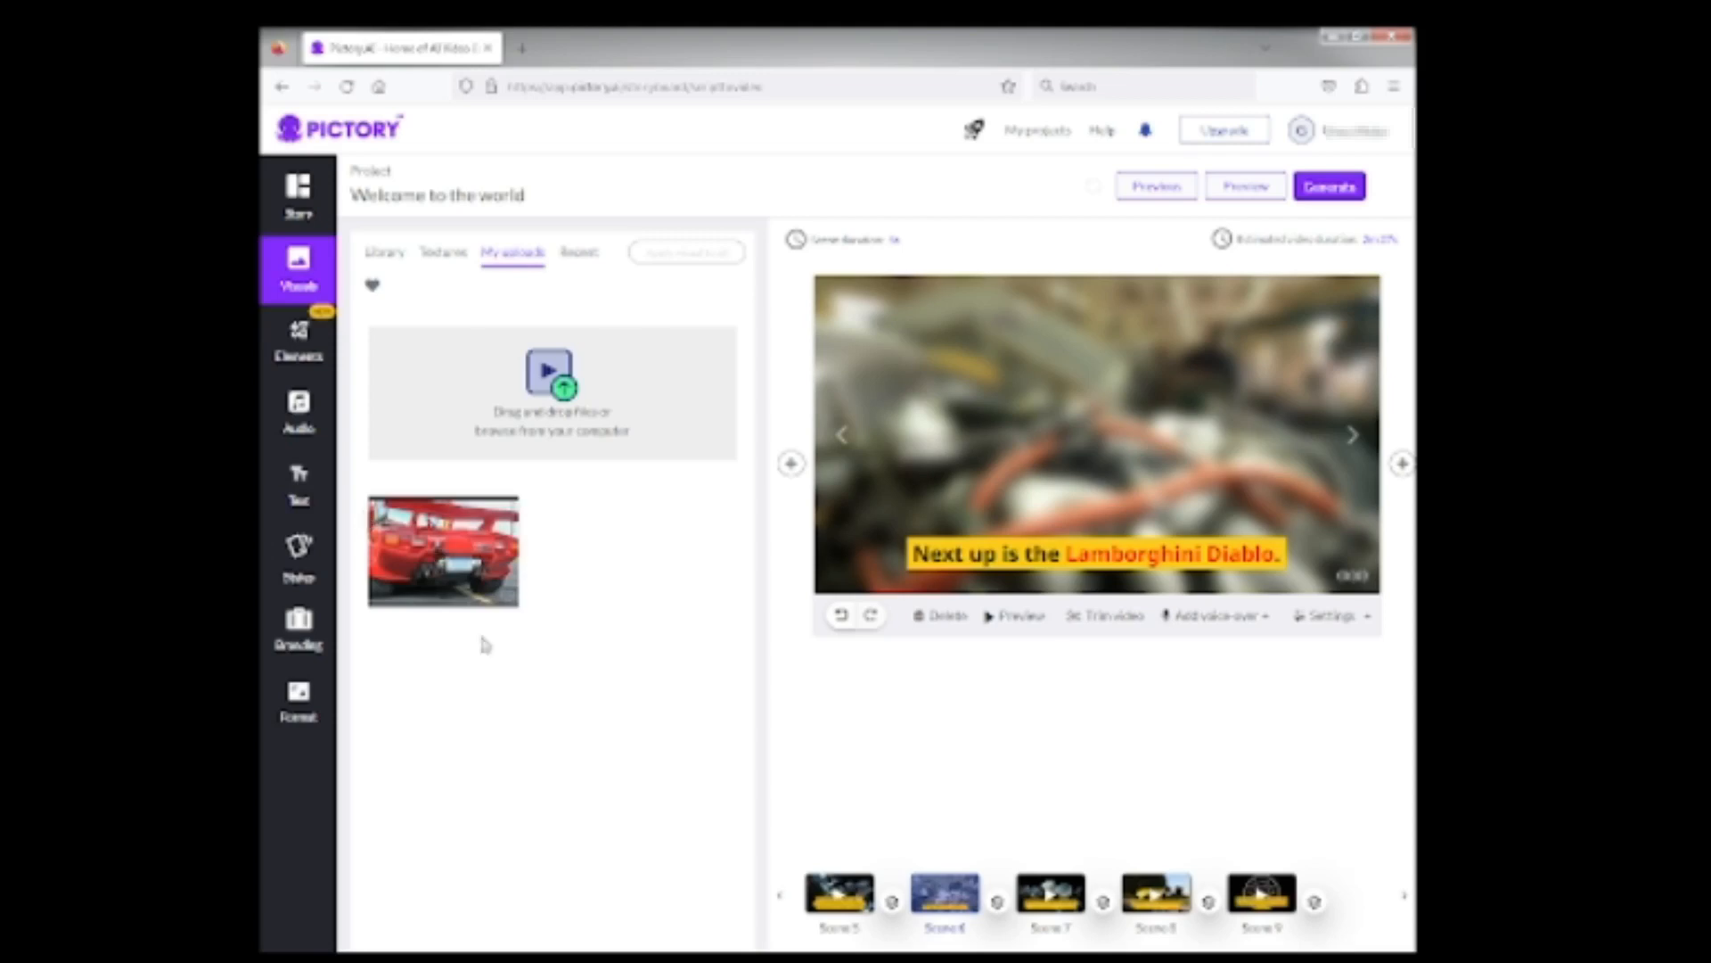
pyautogui.click(300, 196)
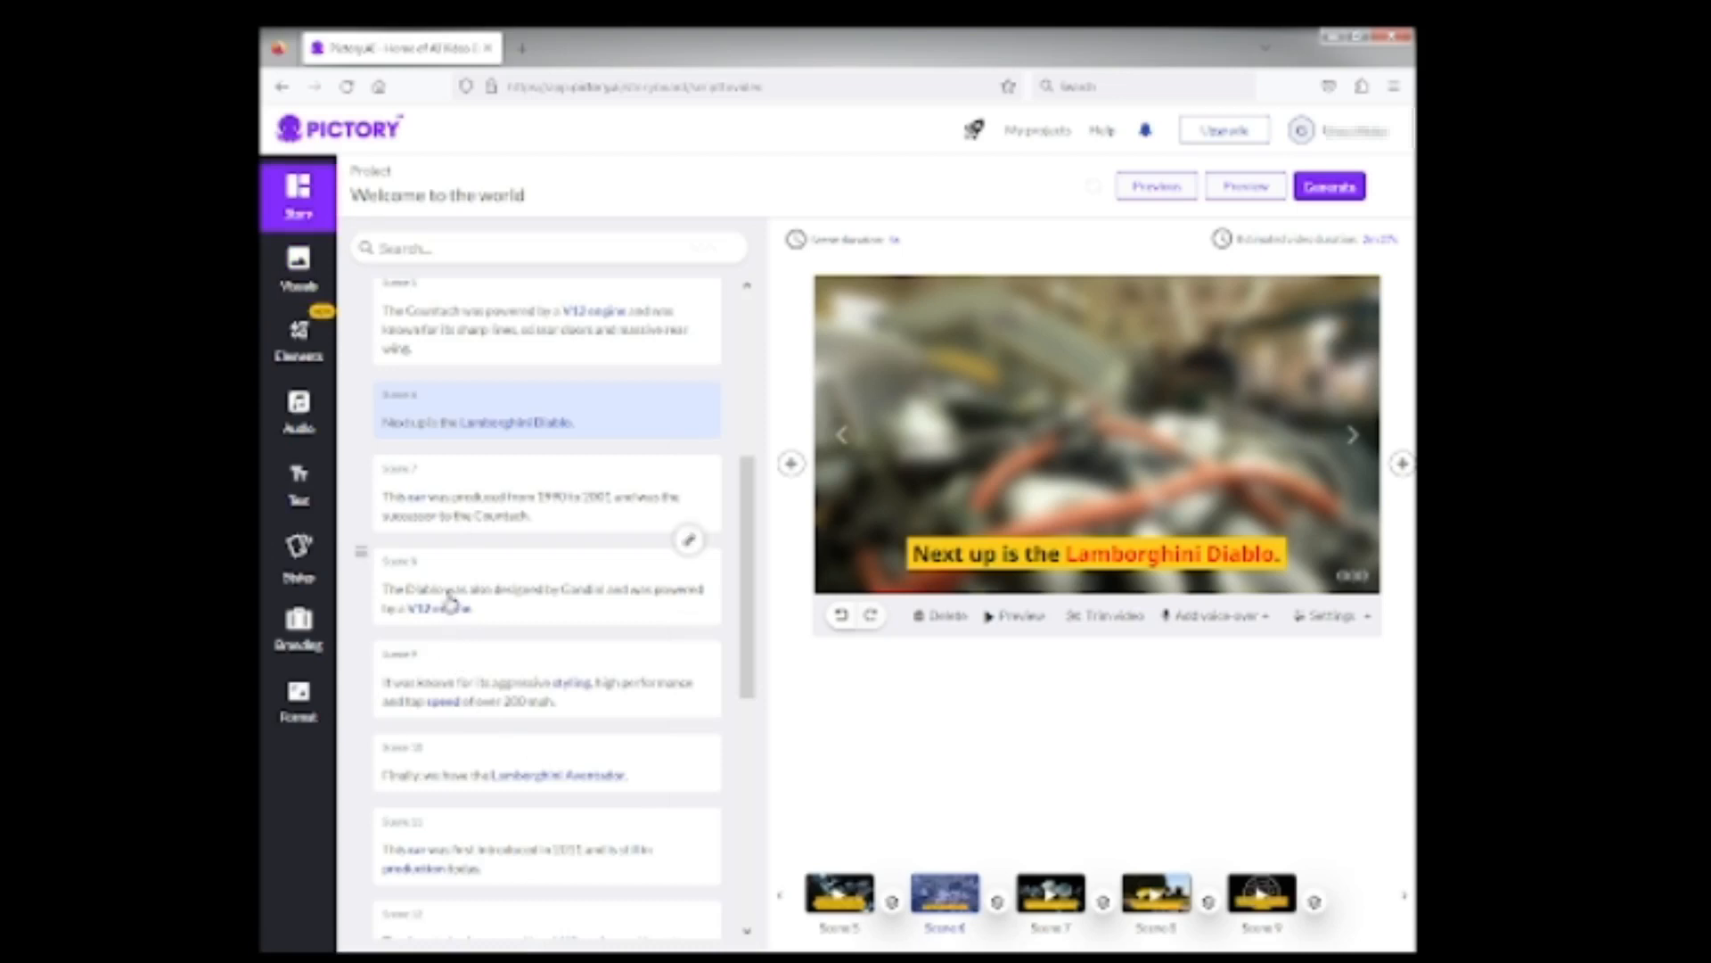
pyautogui.click(573, 560)
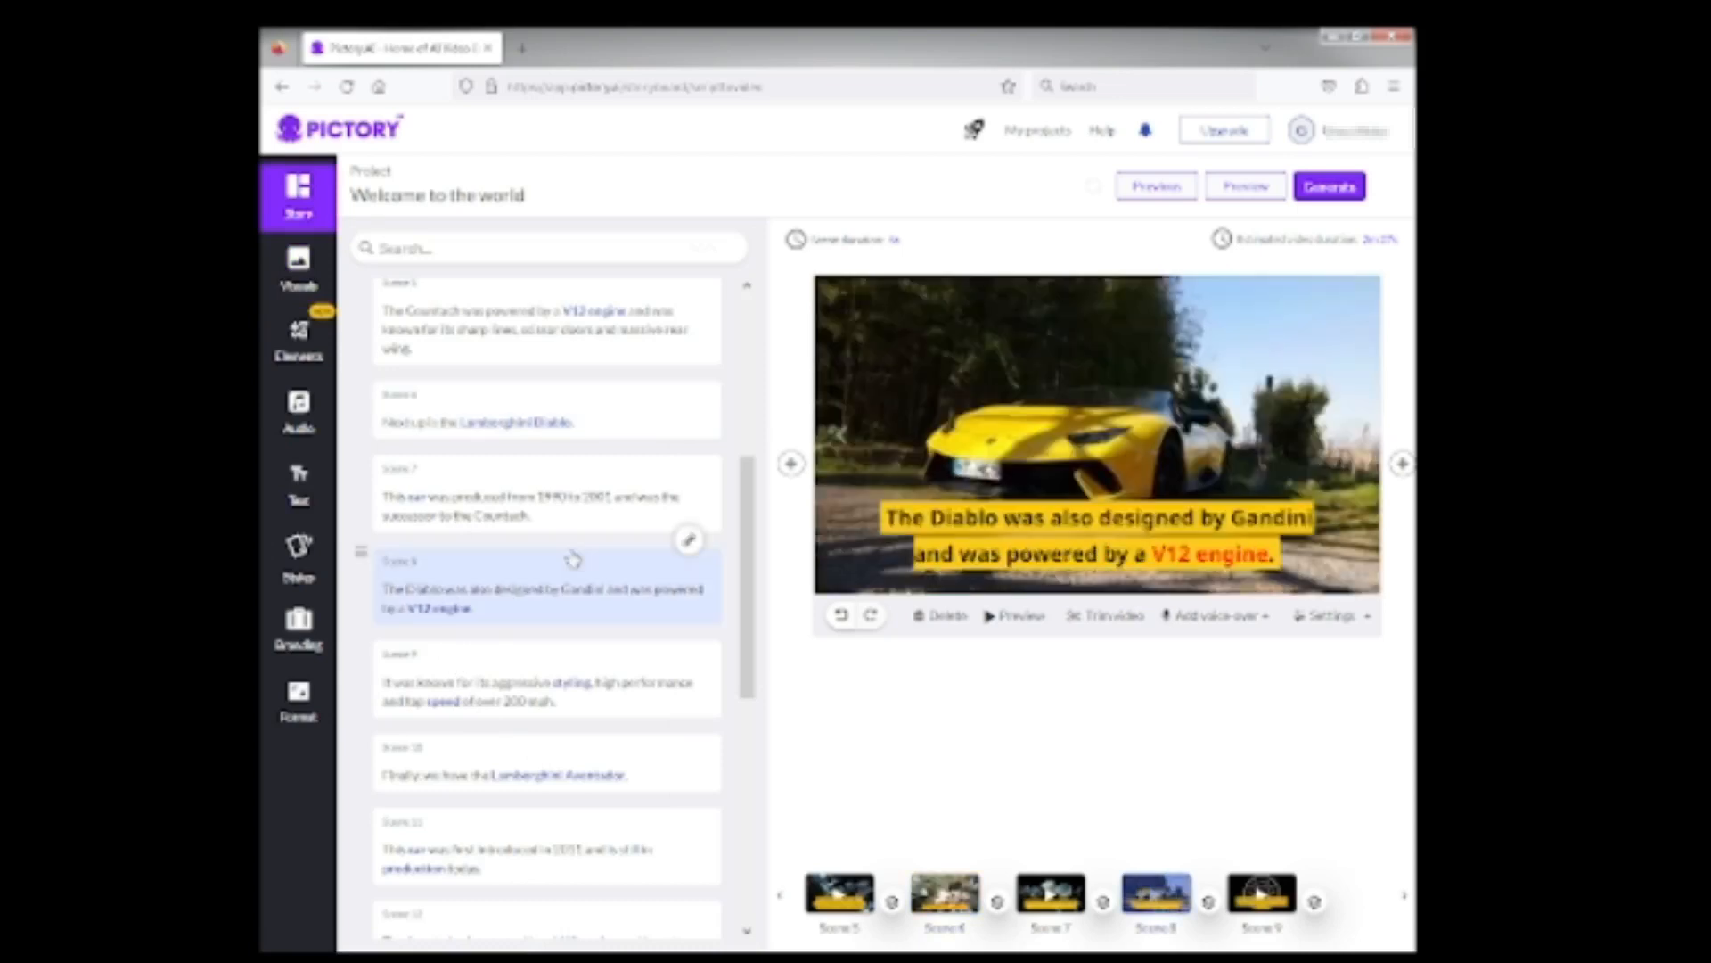
pyautogui.click(486, 408)
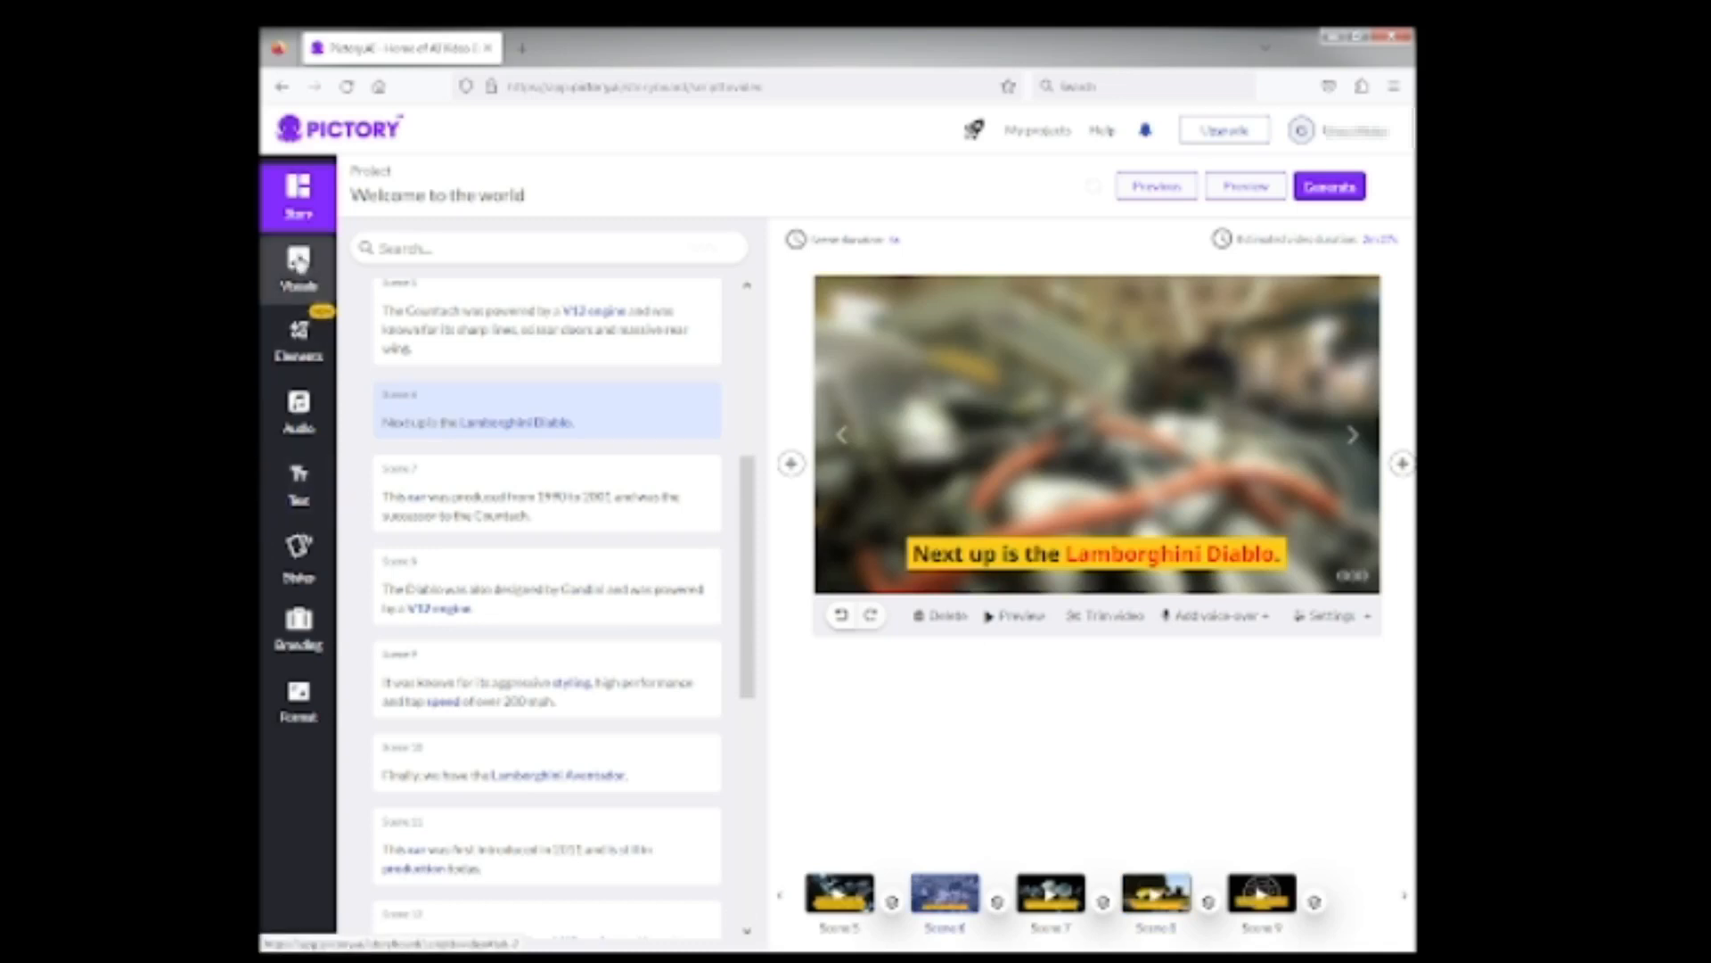
# Replace scene 6's background visual with the library media of yellow and red sports cars in a parking lot
pyautogui.click(299, 260)
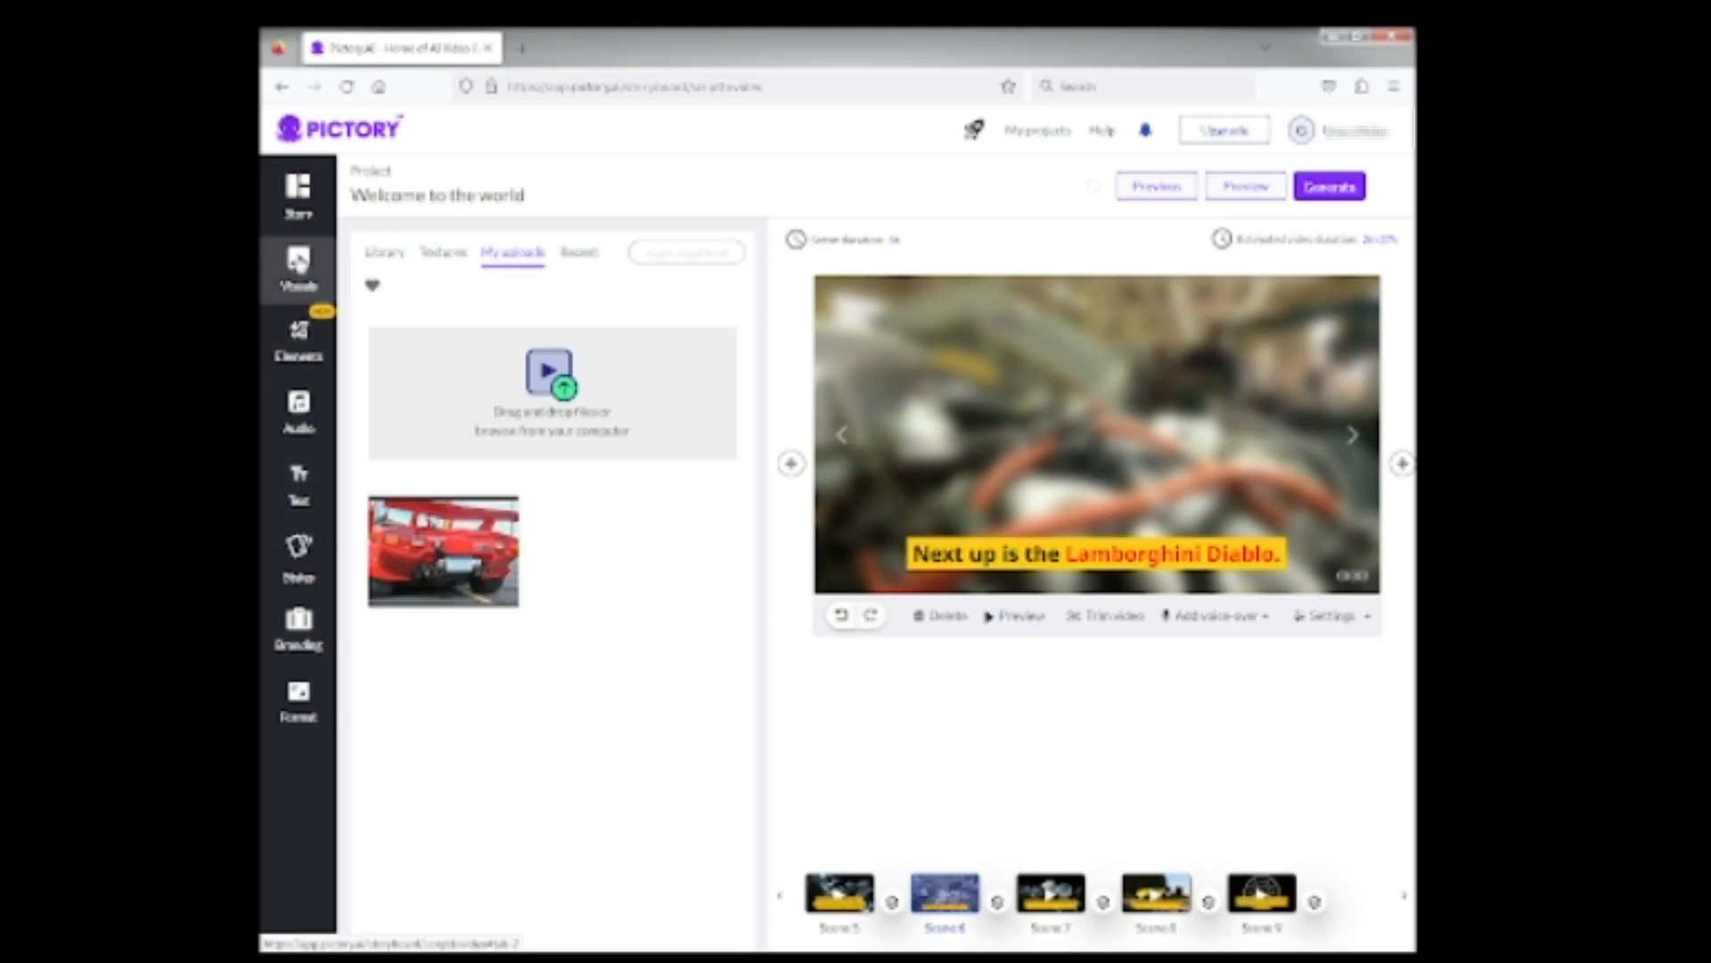
pyautogui.click(388, 256)
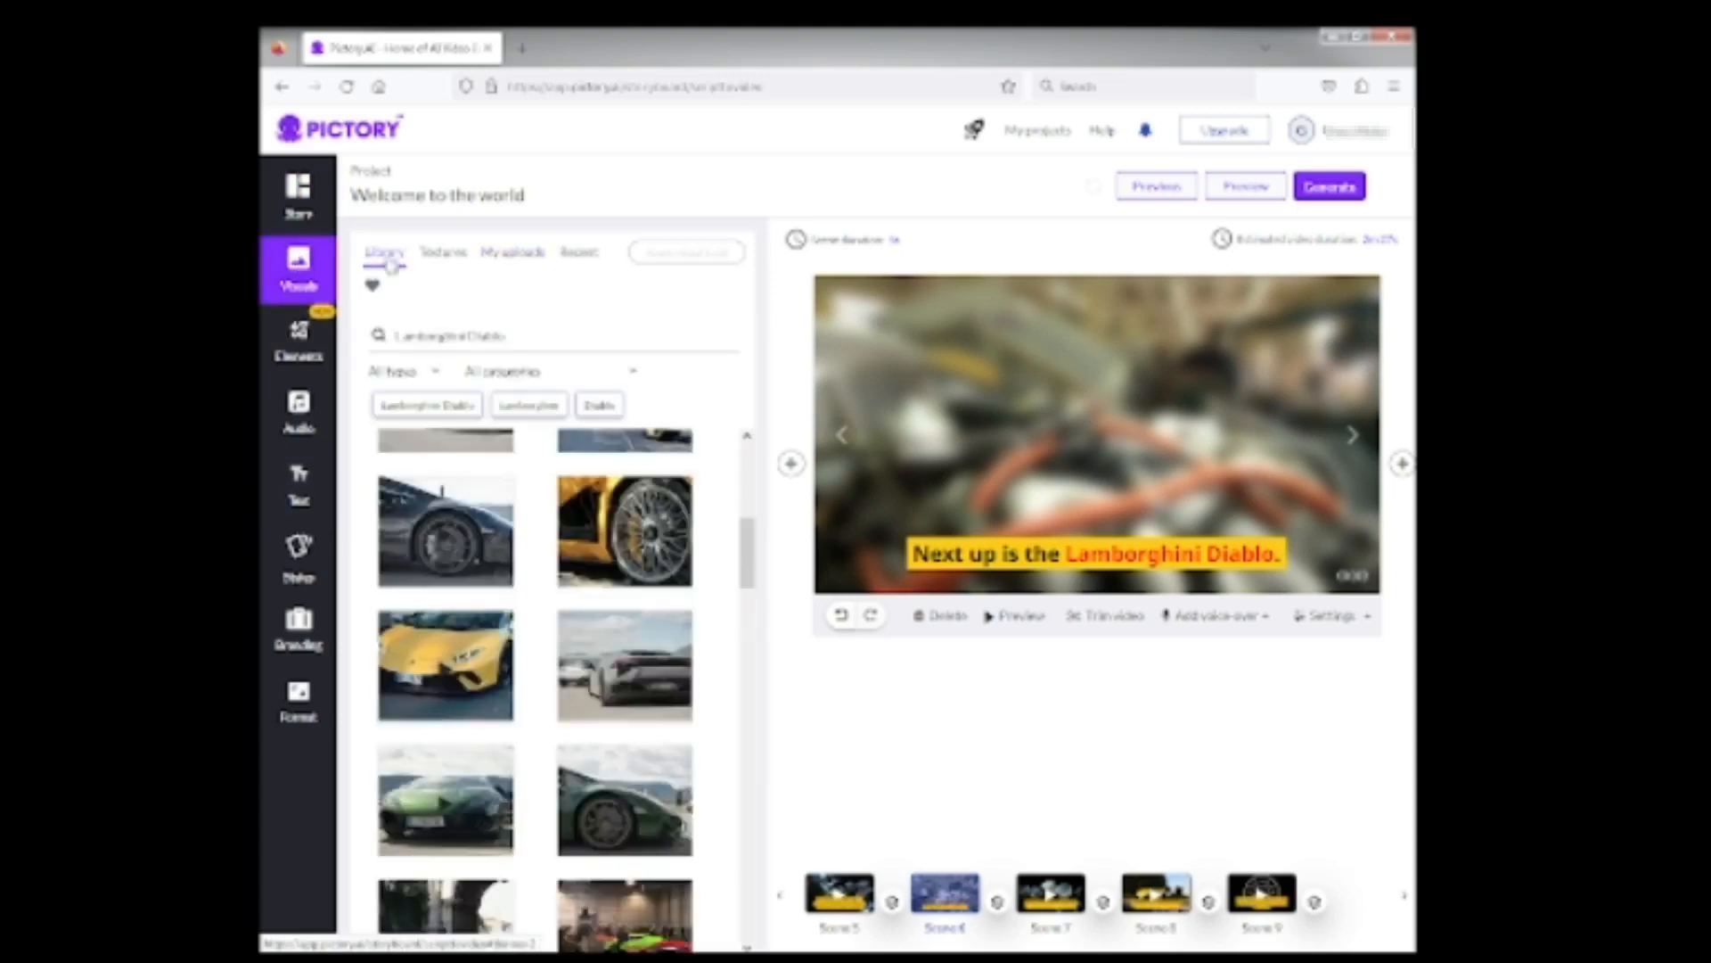
pyautogui.moveTo(745, 545); pyautogui.dragTo(733, 783)
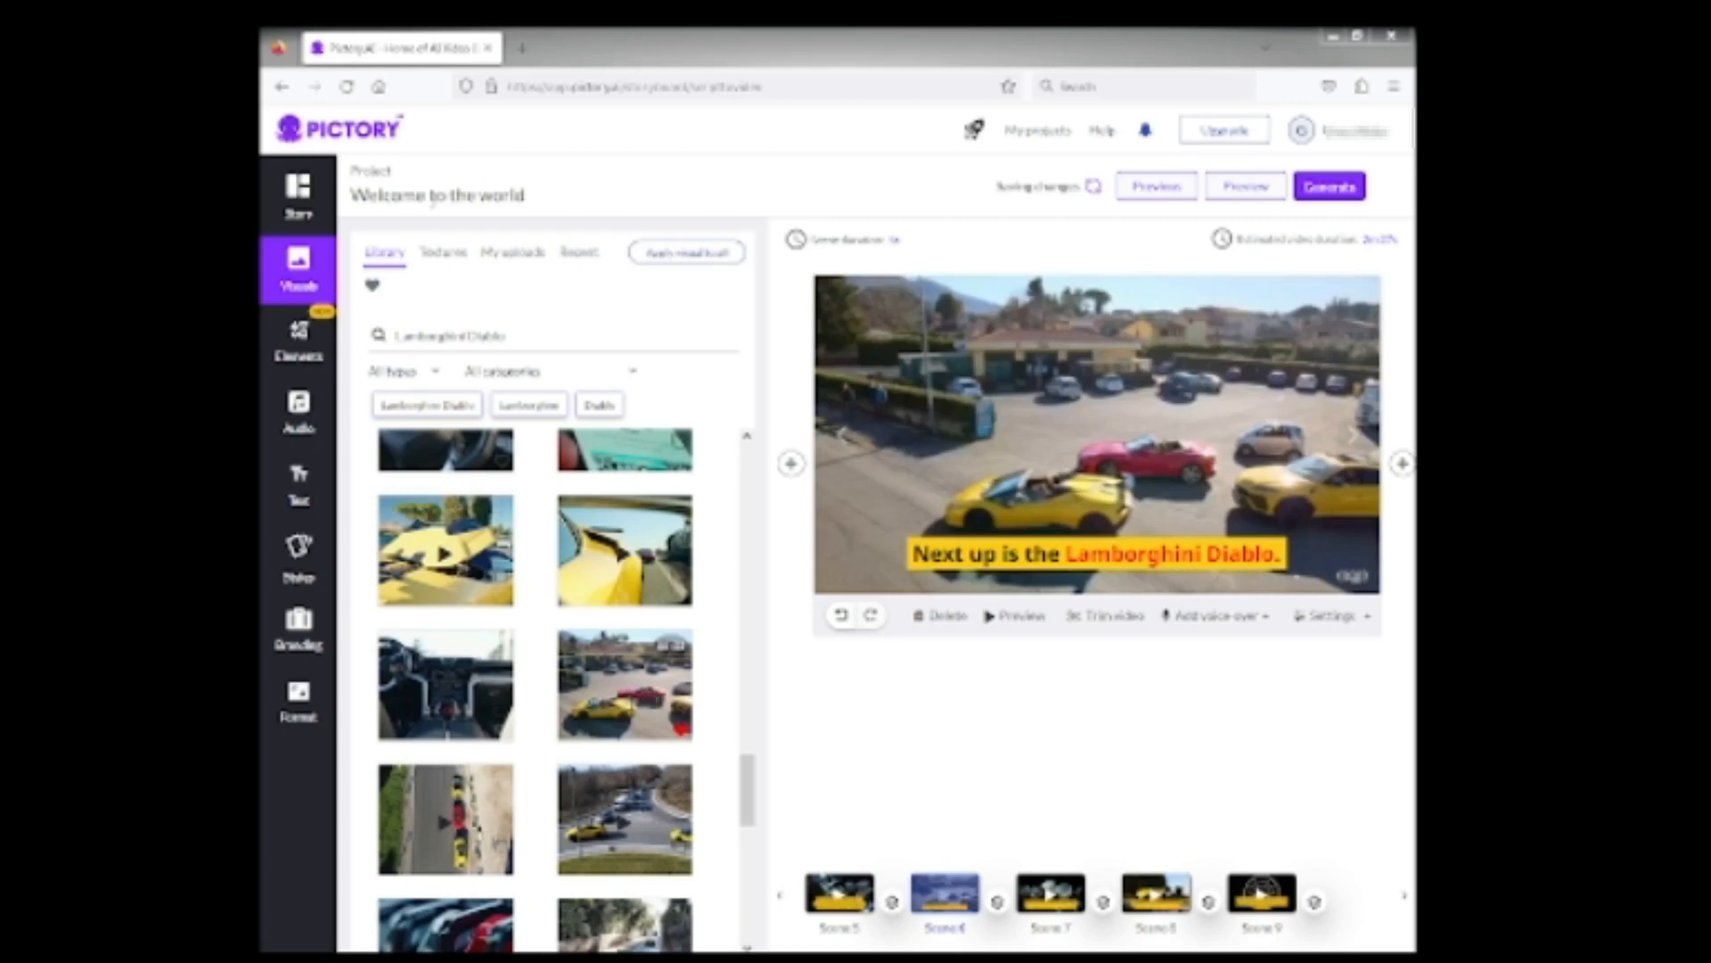
pyautogui.click(299, 196)
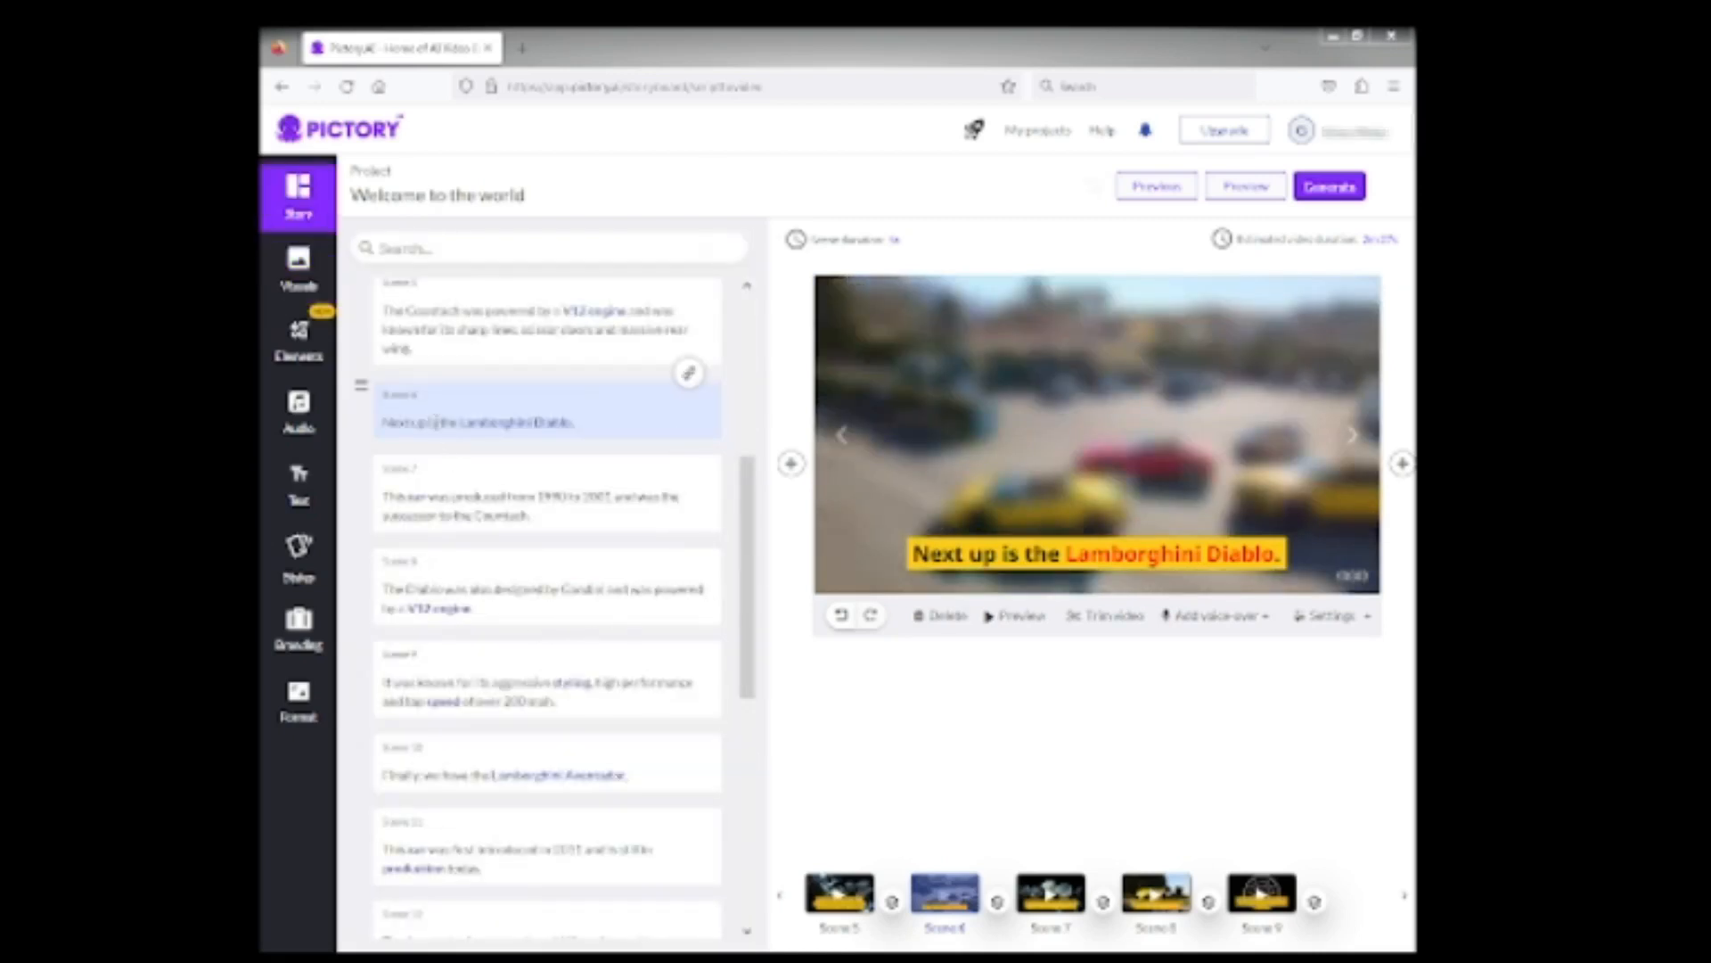
# Check scene 7's visual, and replace scene 8's background visual with the same engine pistons footage
pyautogui.click(443, 512)
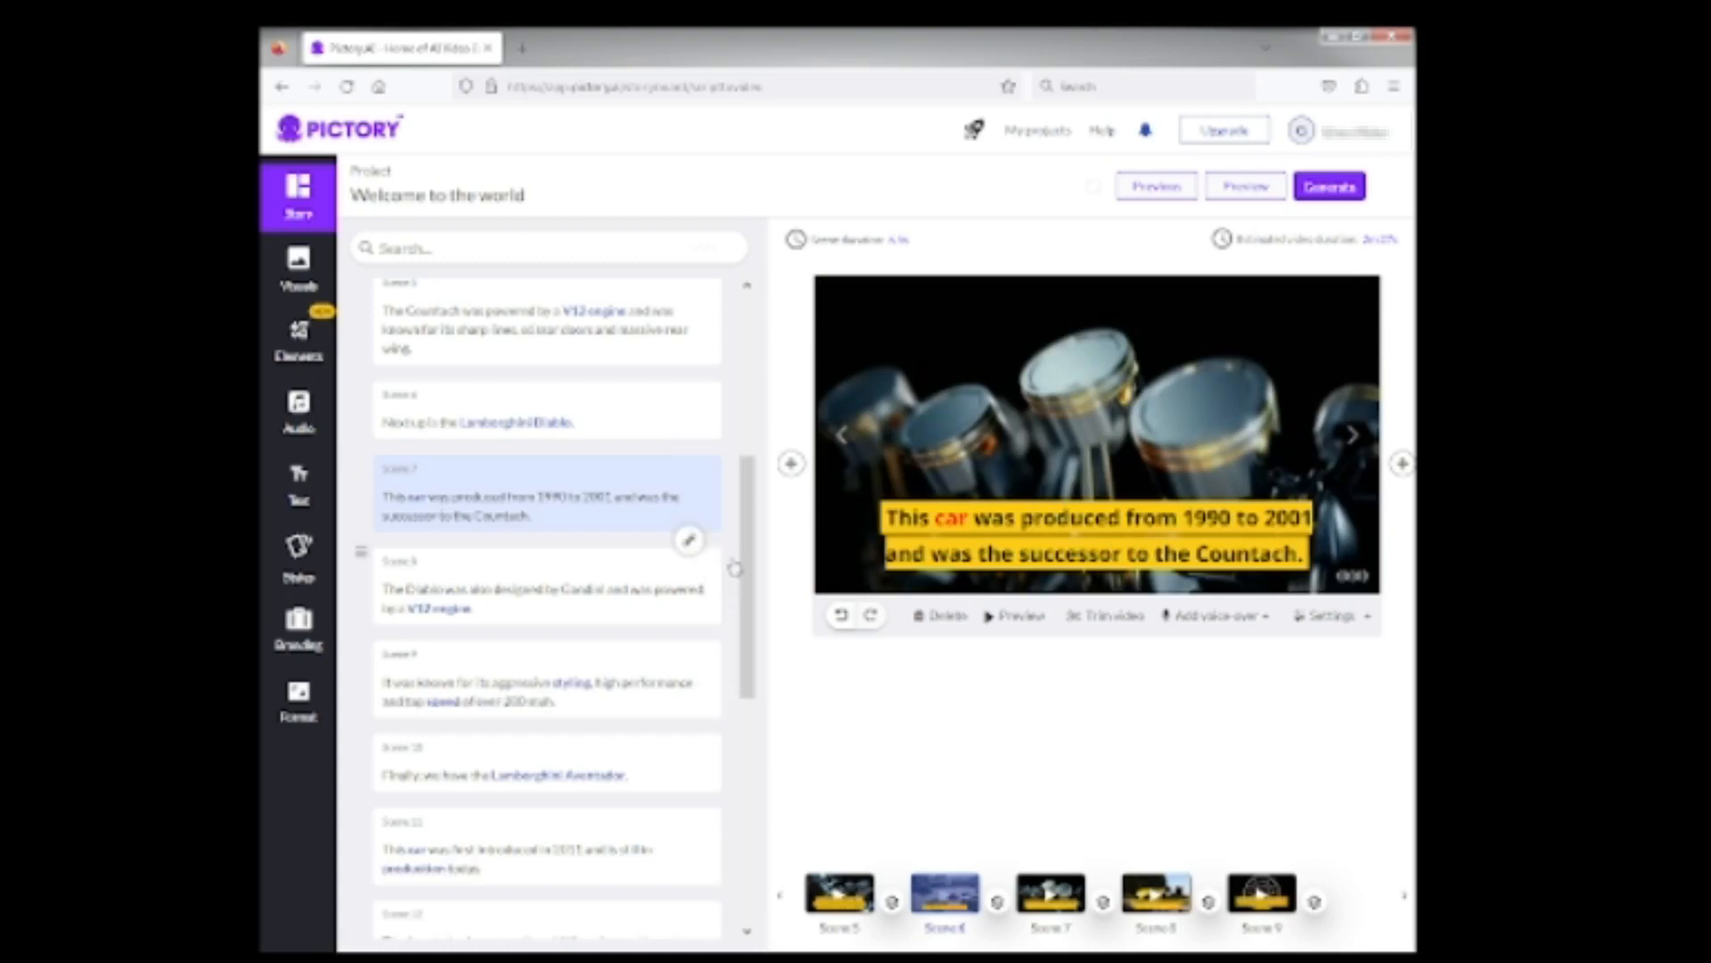
pyautogui.scroll(-1, 749, 575)
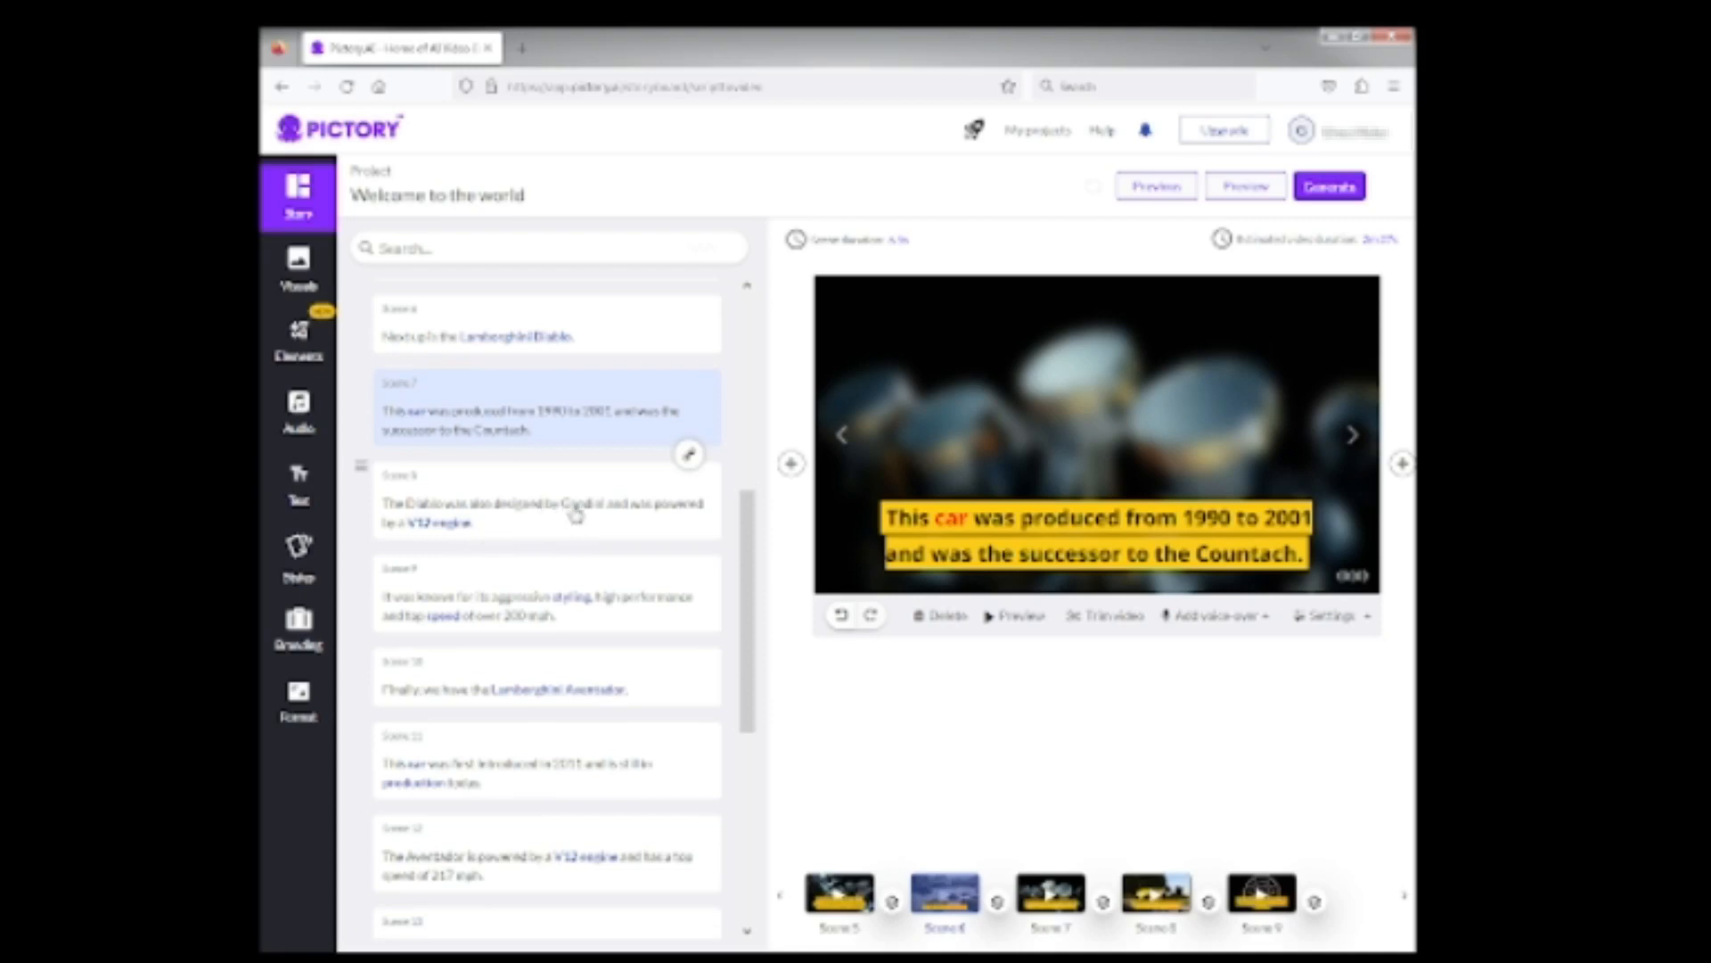
pyautogui.click(497, 533)
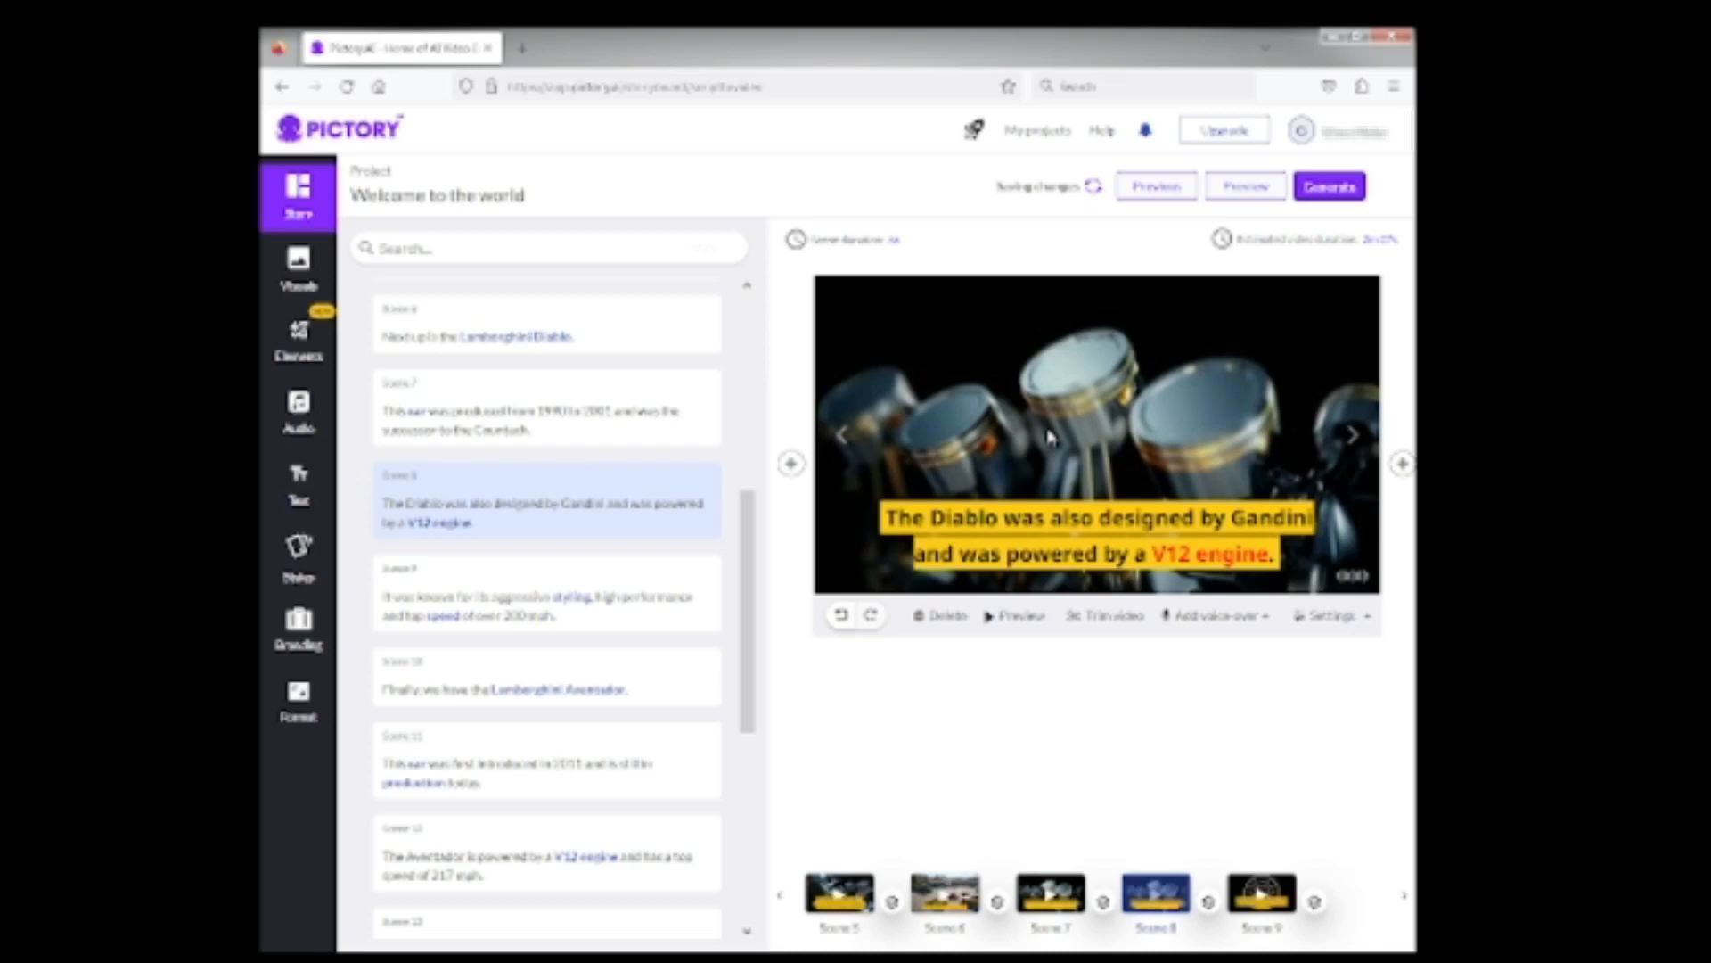
# Check the background visuals of scene 9 about styling and speed and scene 10 about the Lamborghini Aventador
pyautogui.scroll(-1, 747, 624)
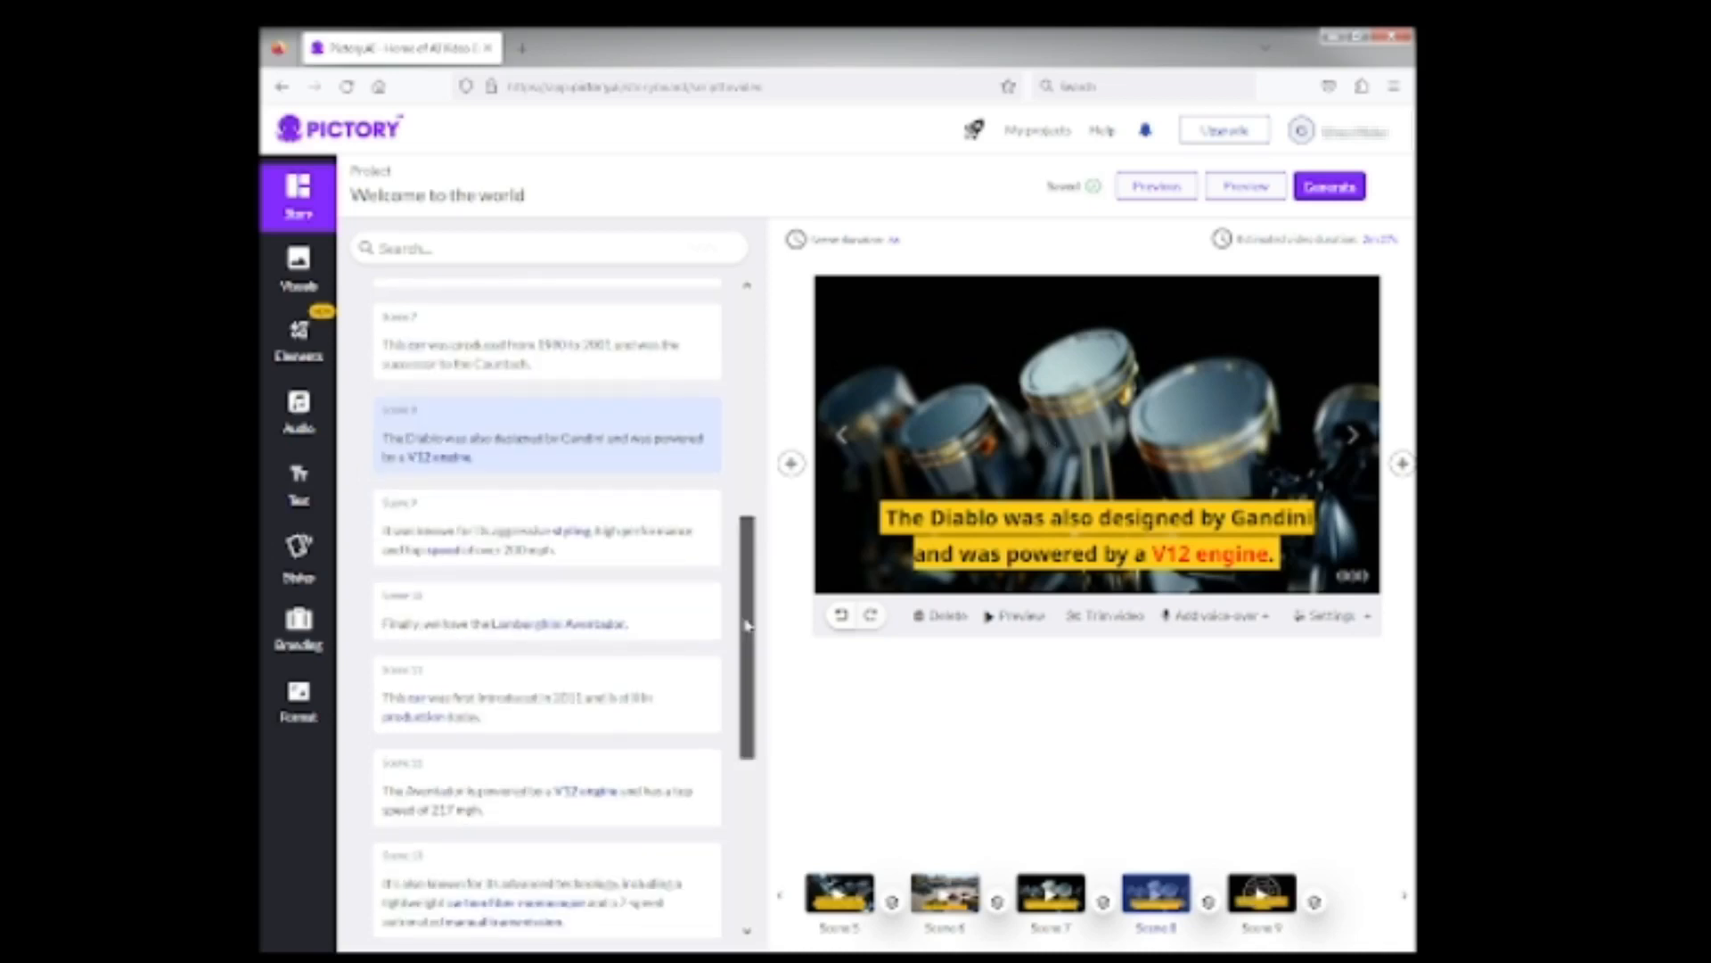
pyautogui.scroll(-1, 747, 624)
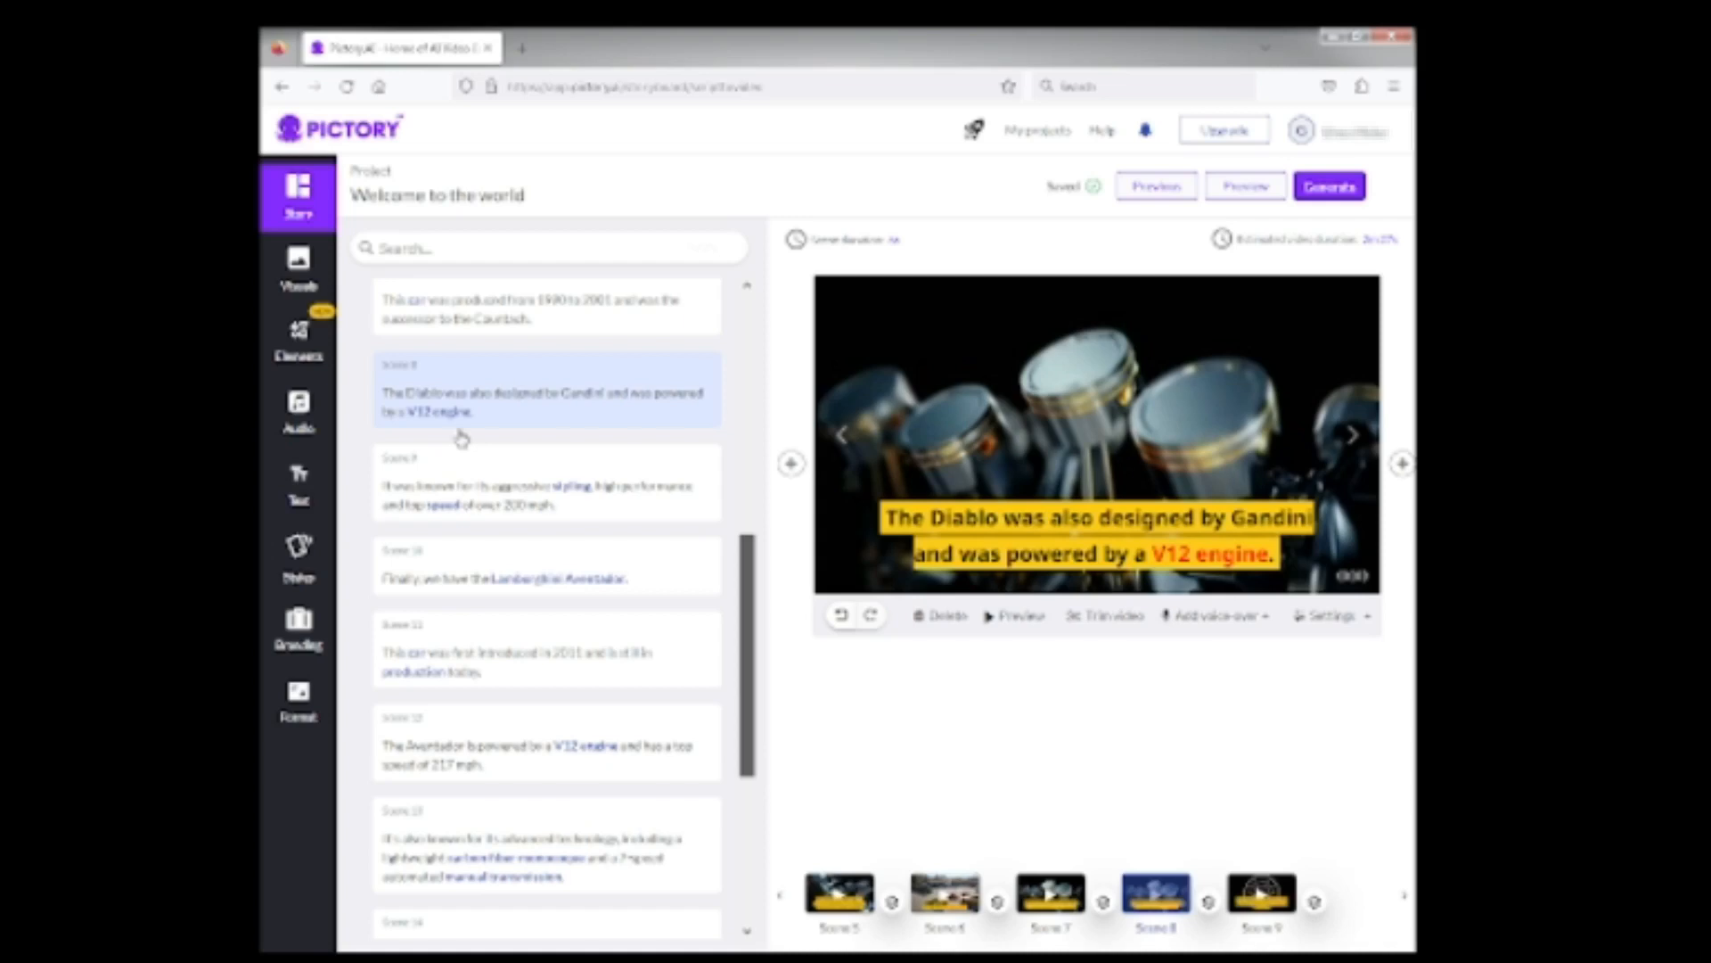
pyautogui.click(541, 524)
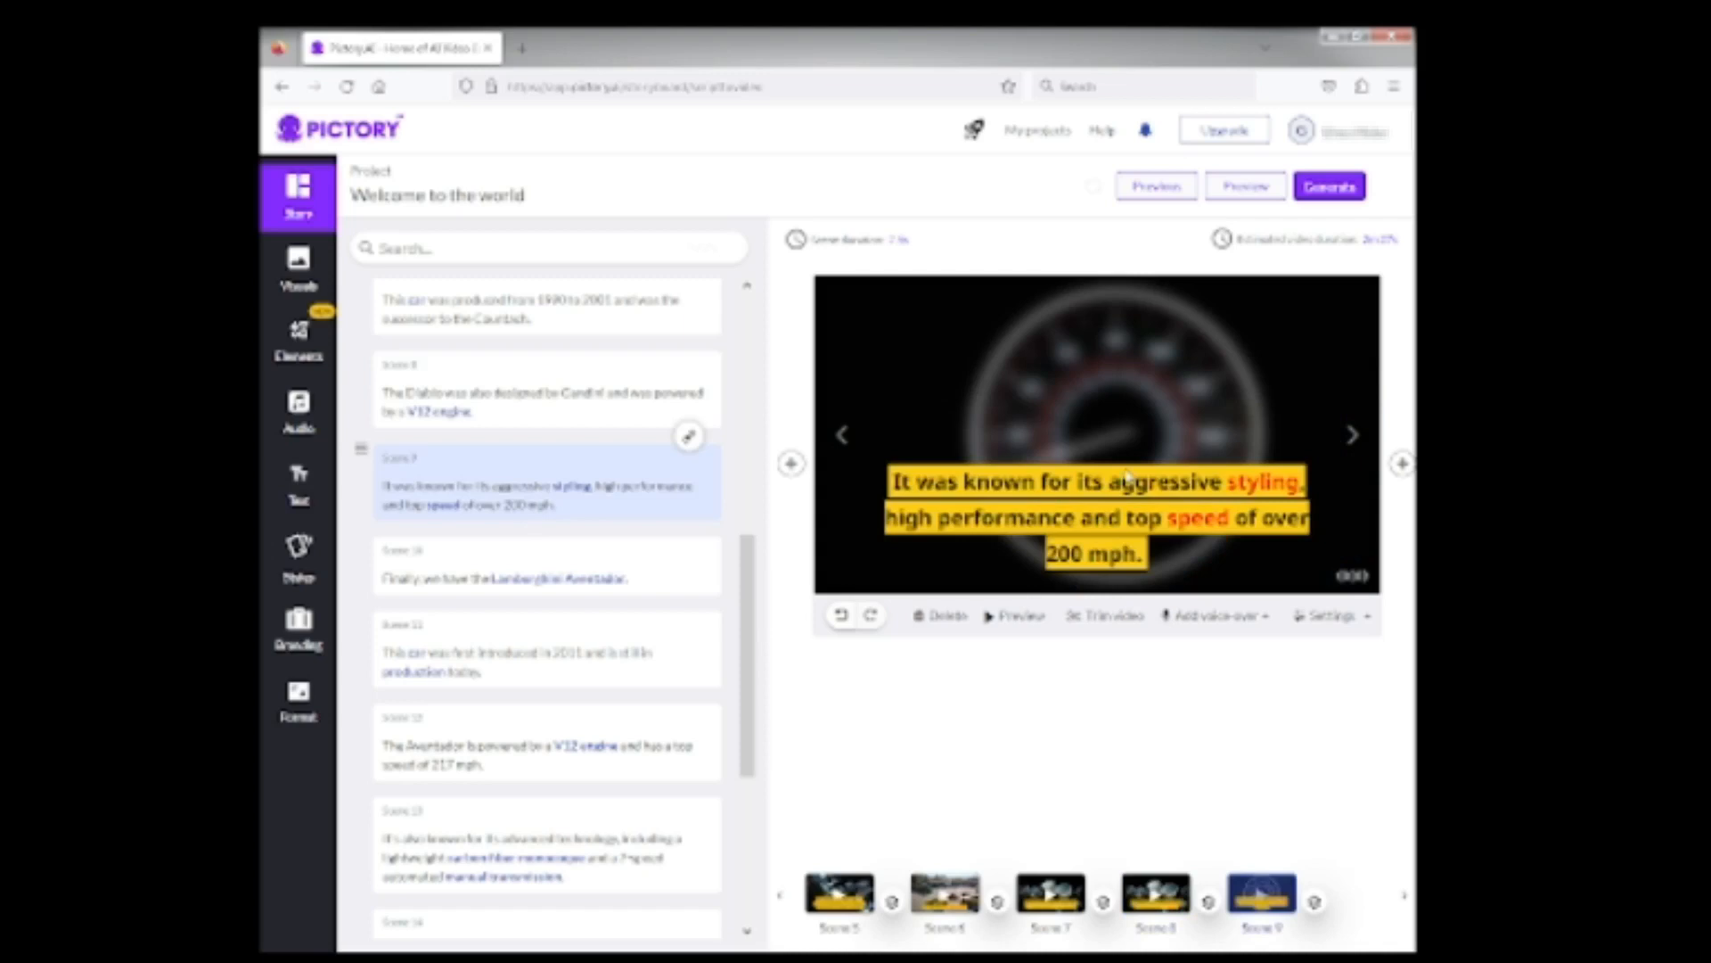
pyautogui.scroll(-1, 514, 488)
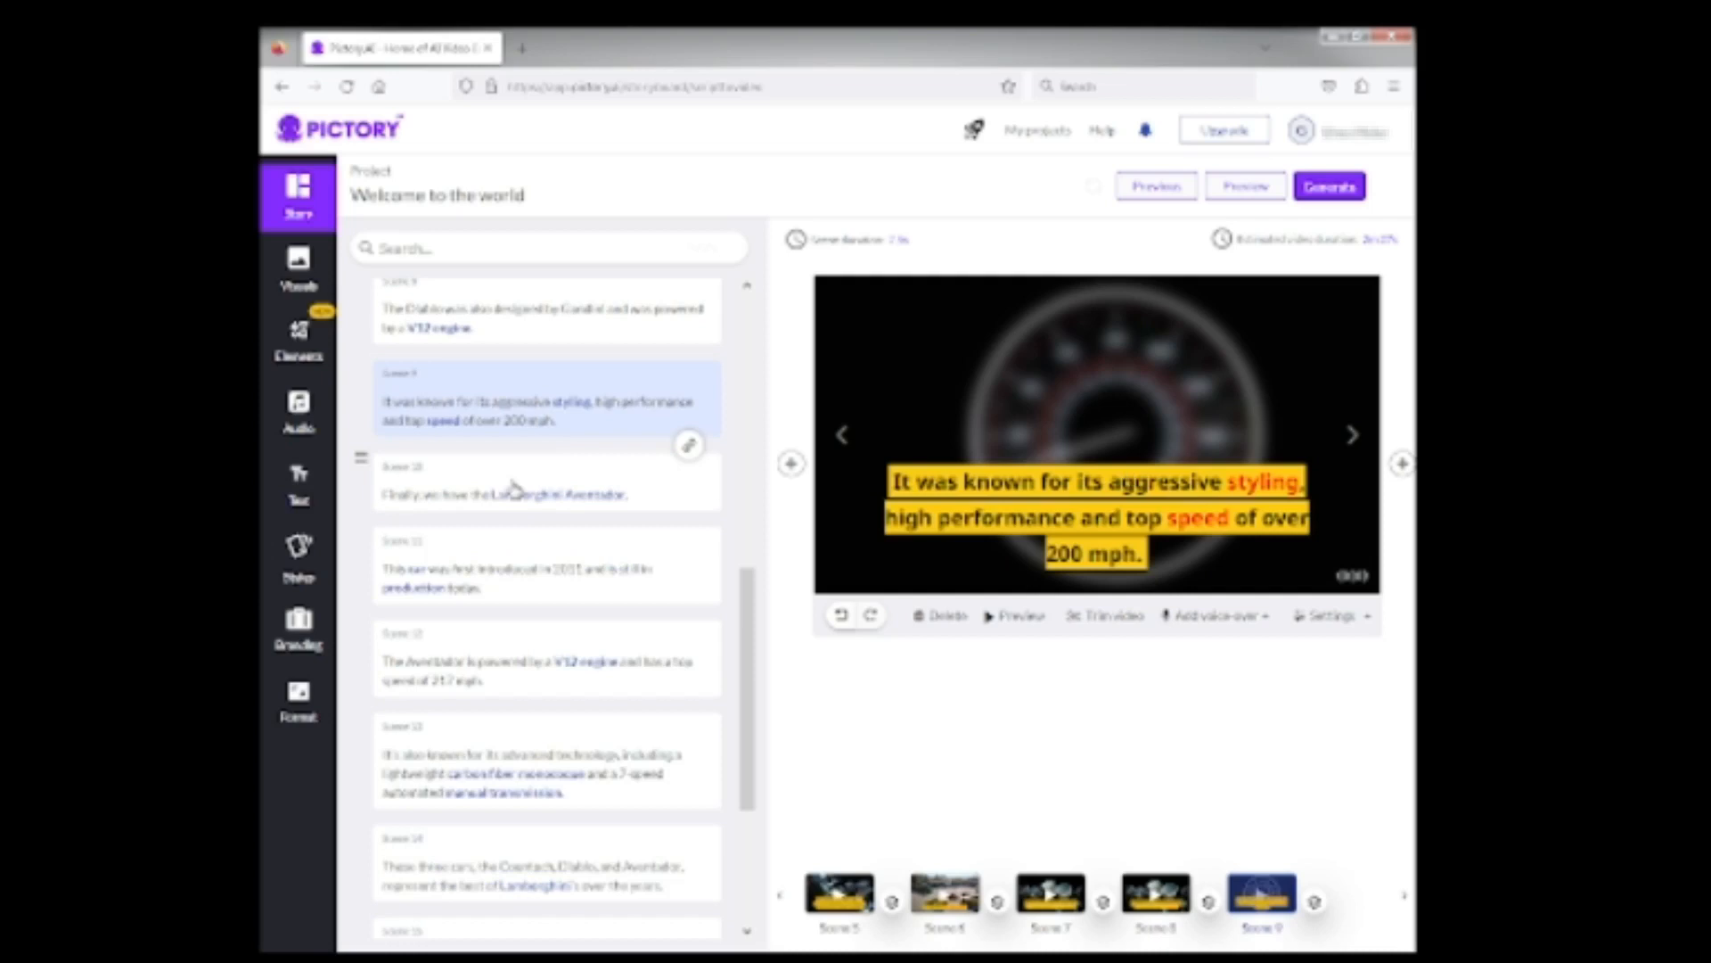
pyautogui.click(514, 488)
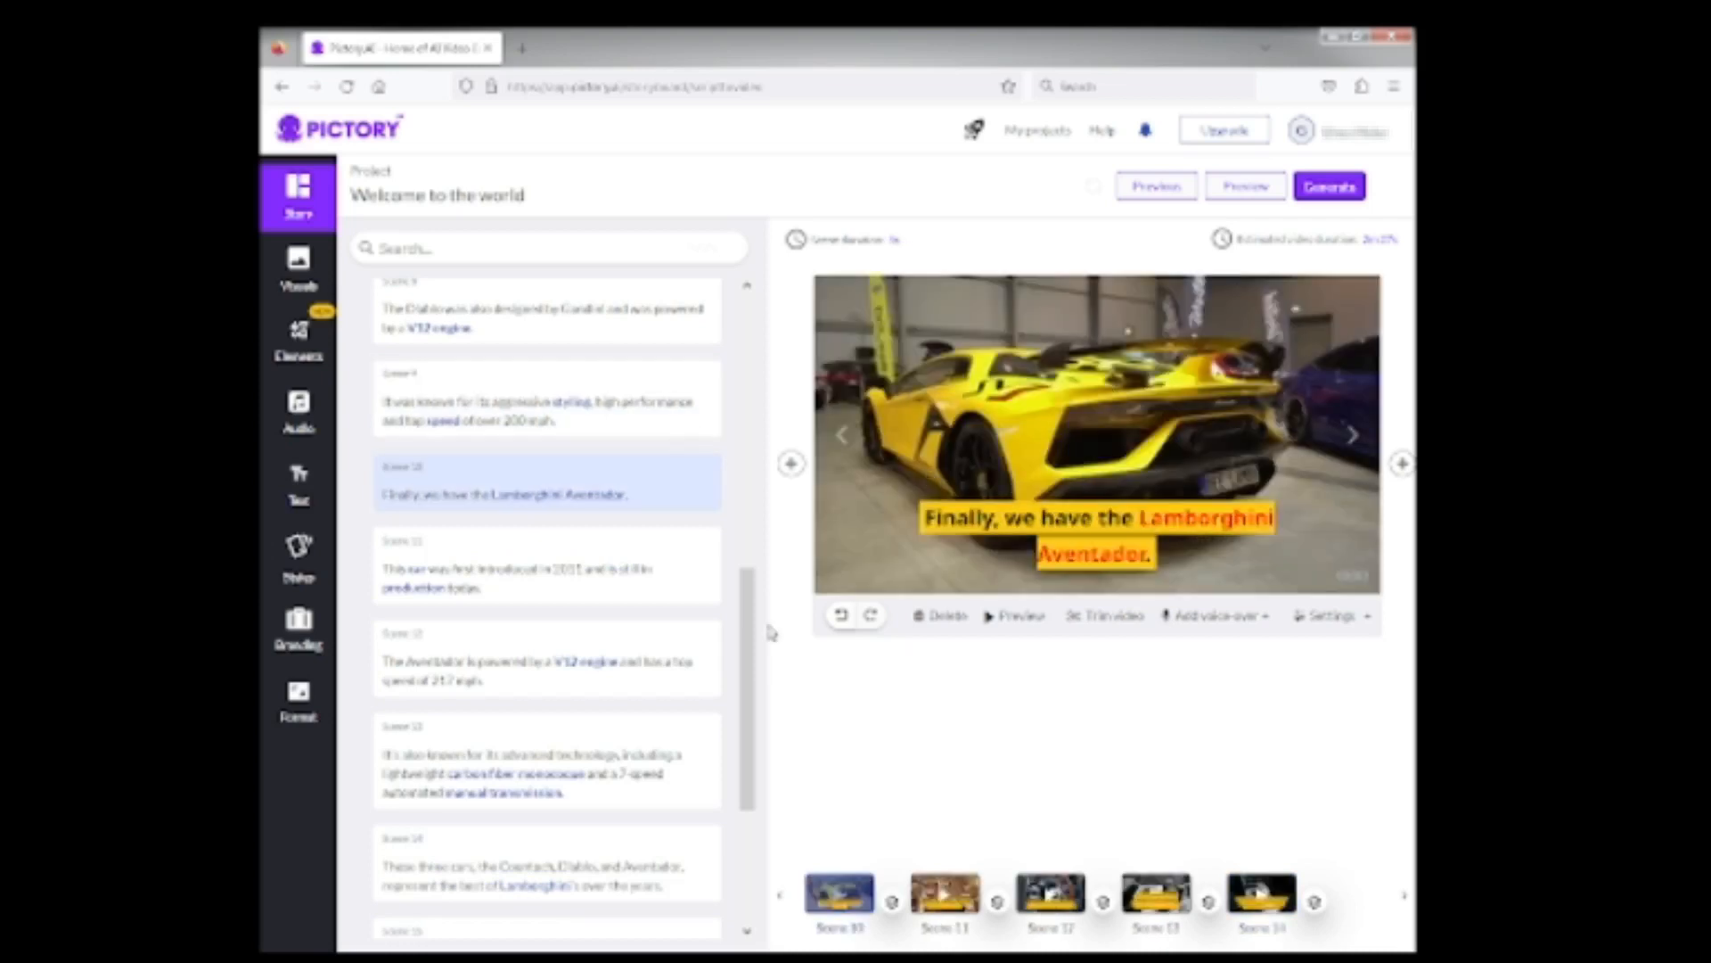
pyautogui.moveTo(745, 598); pyautogui.dragTo(746, 633)
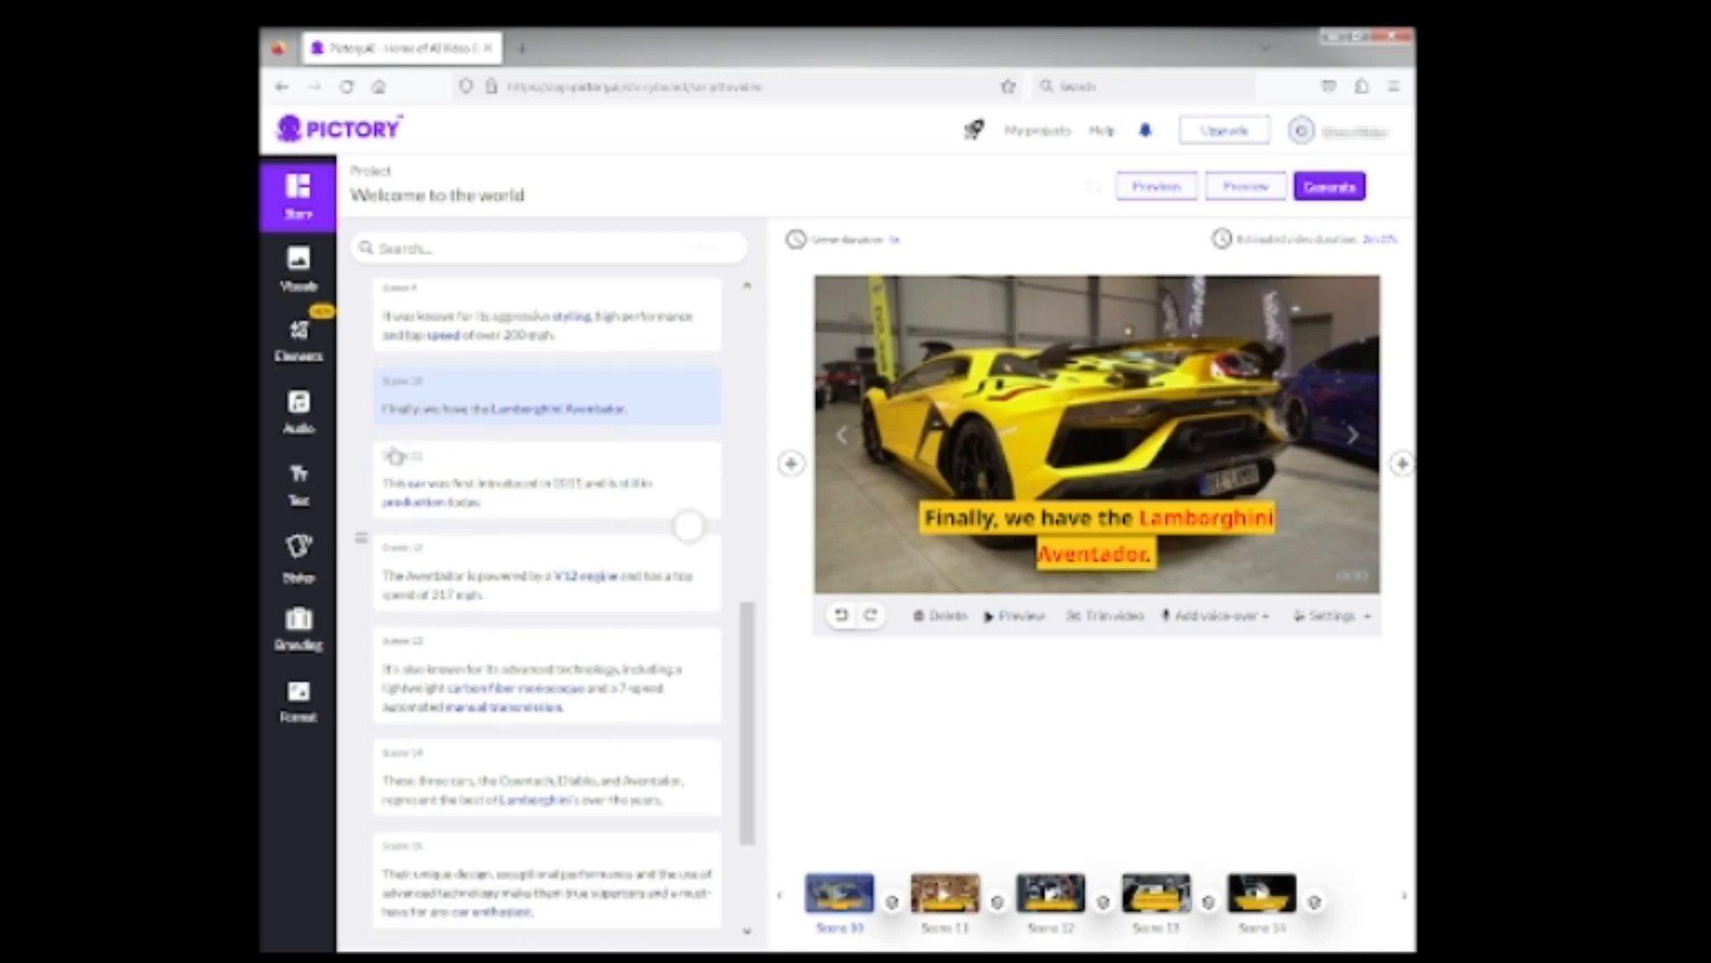
# Replace scene 11's background visual with the aerial roundabout media from the library's Lamborghini Diablo results, and return to the scene list
pyautogui.click(530, 490)
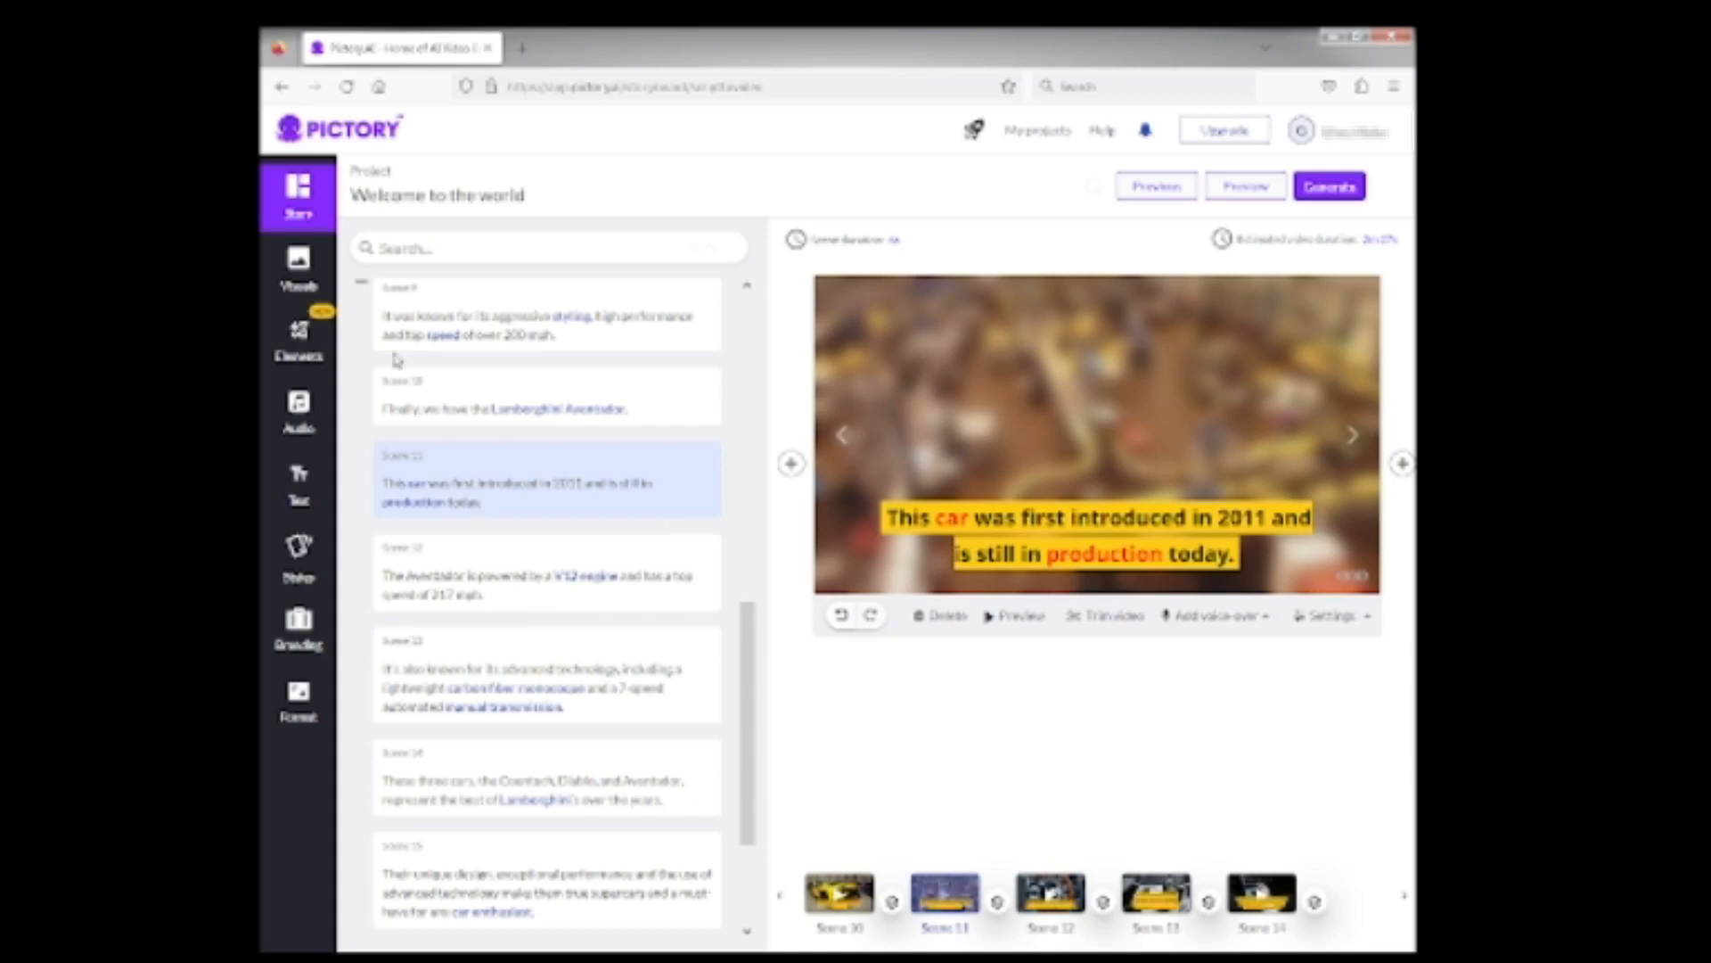
pyautogui.click(298, 261)
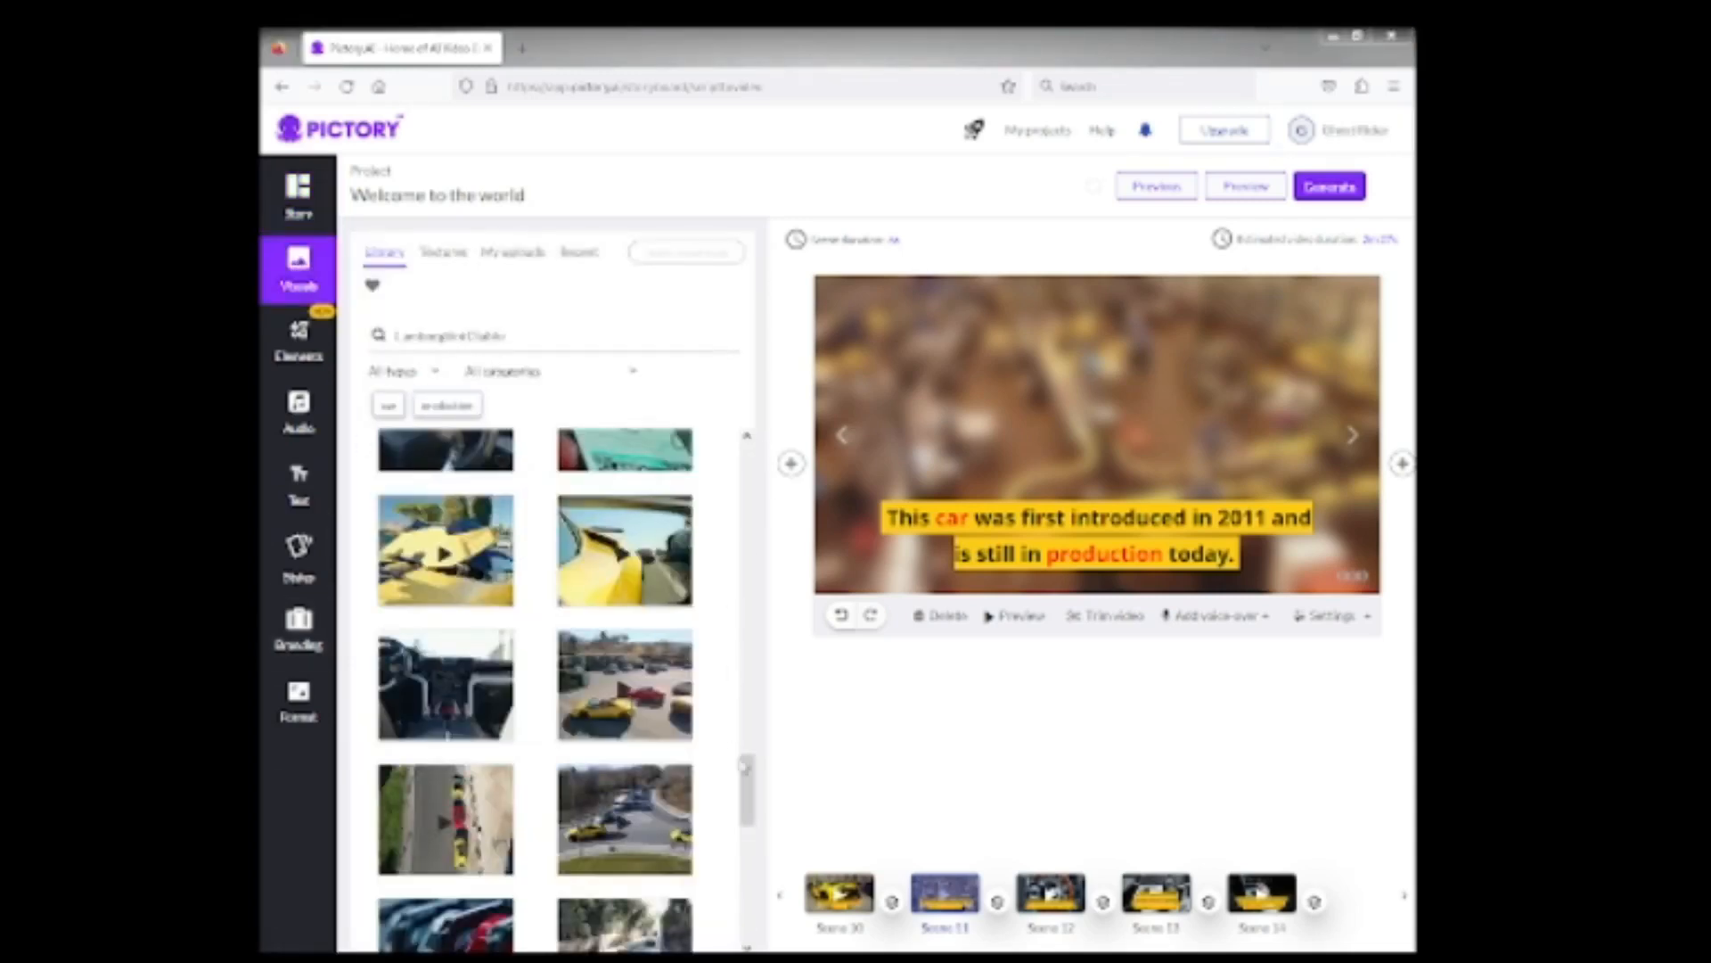
pyautogui.moveTo(747, 777); pyautogui.dragTo(731, 670)
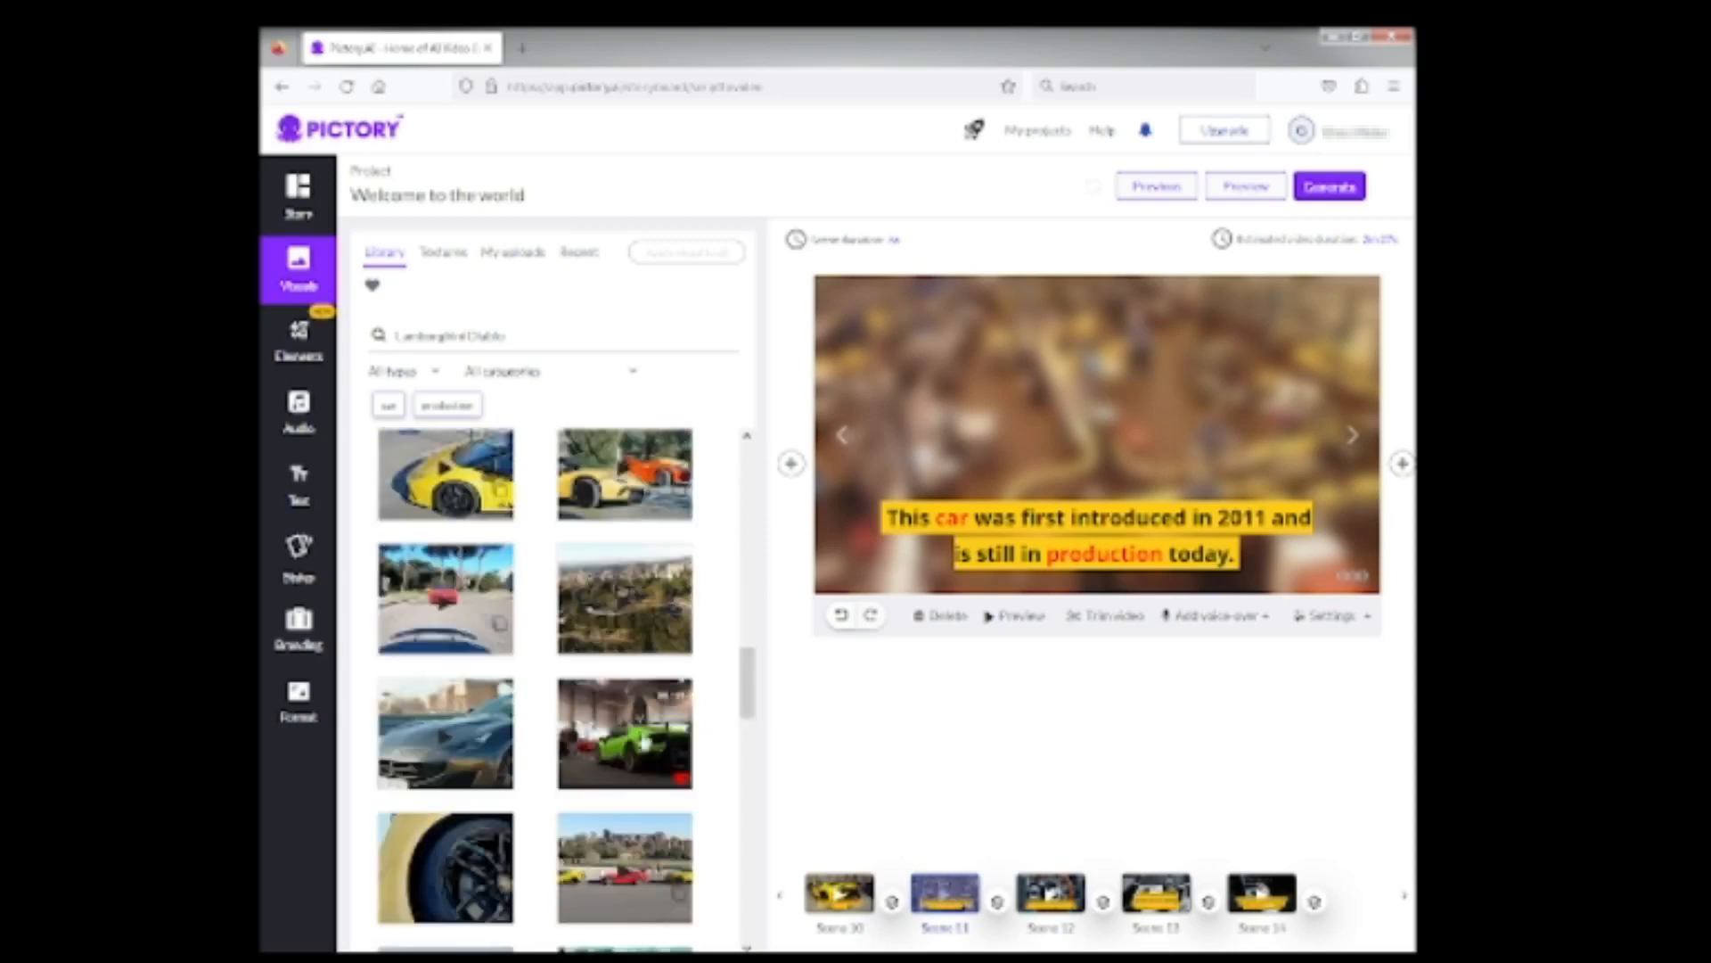
pyautogui.moveTo(747, 679); pyautogui.dragTo(745, 720)
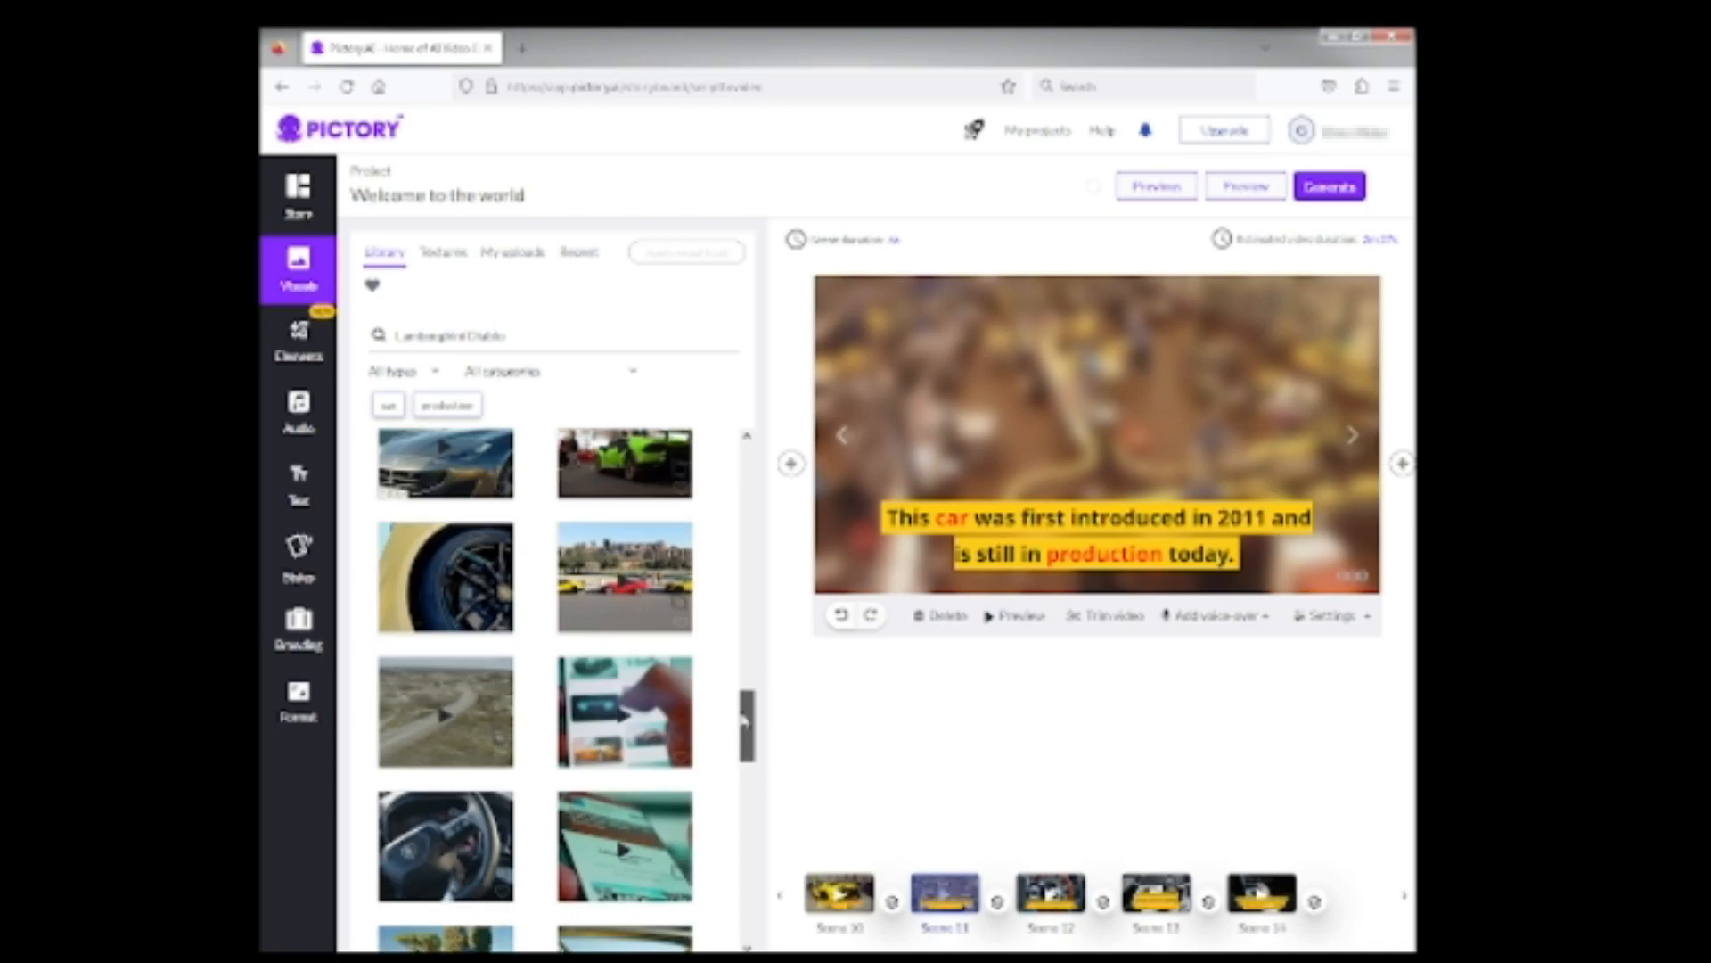
pyautogui.moveTo(744, 722); pyautogui.dragTo(744, 777)
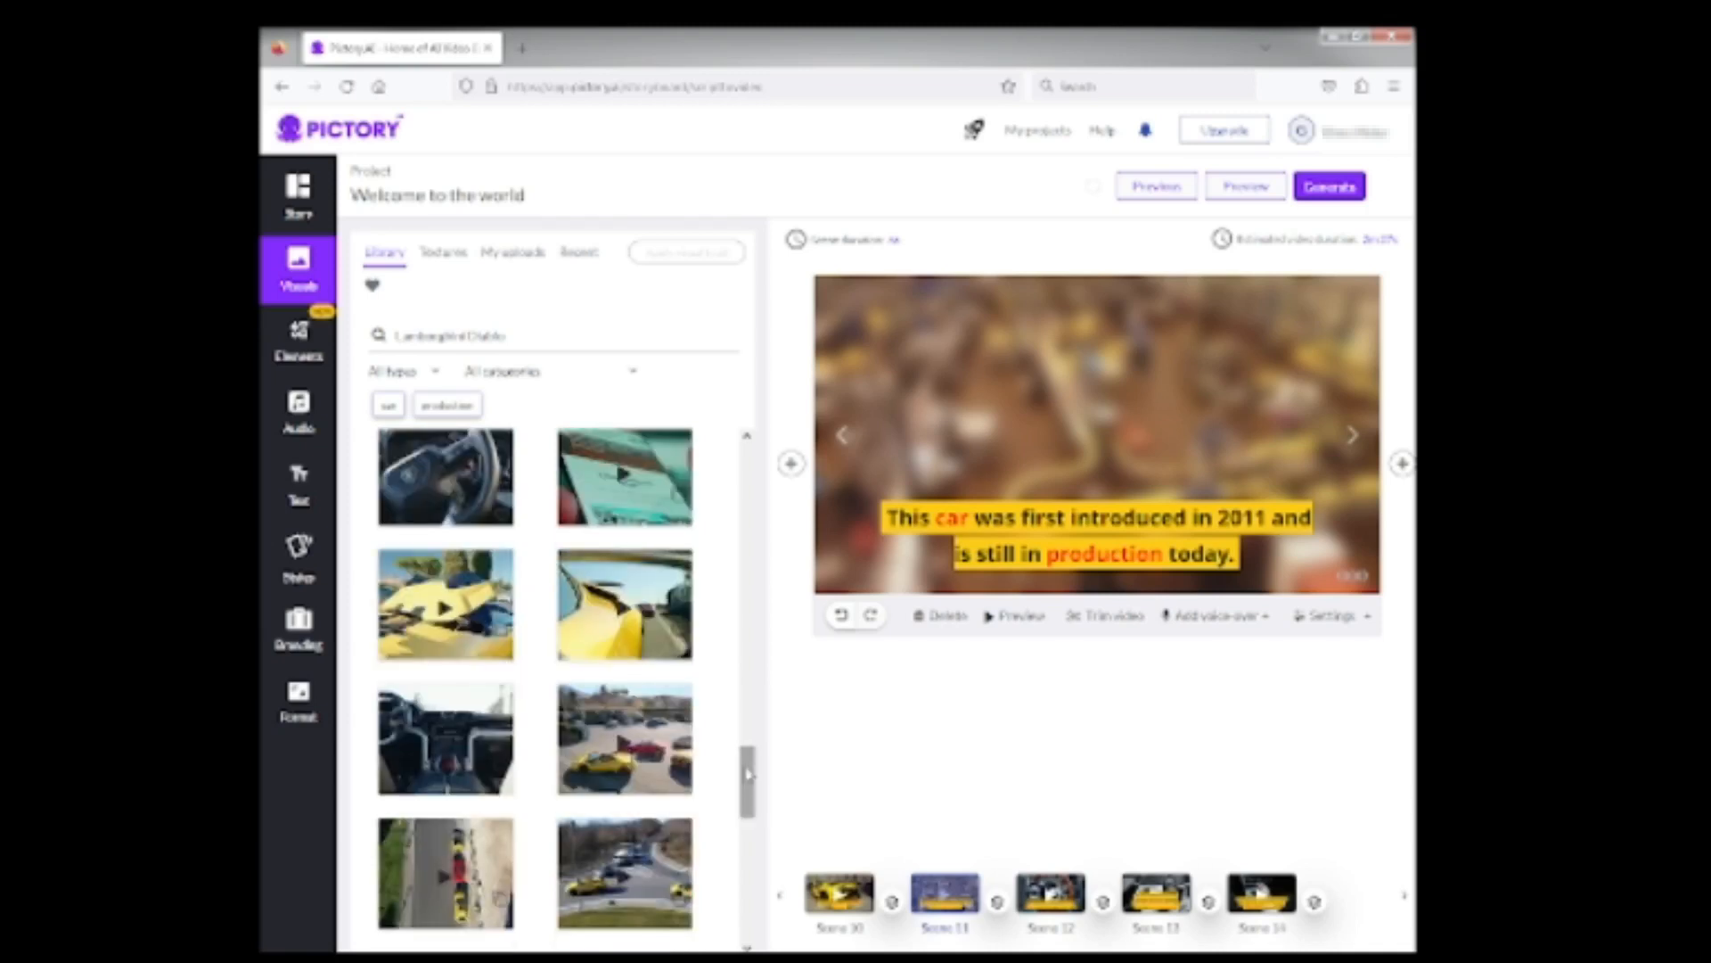
pyautogui.moveTo(744, 778); pyautogui.dragTo(741, 851)
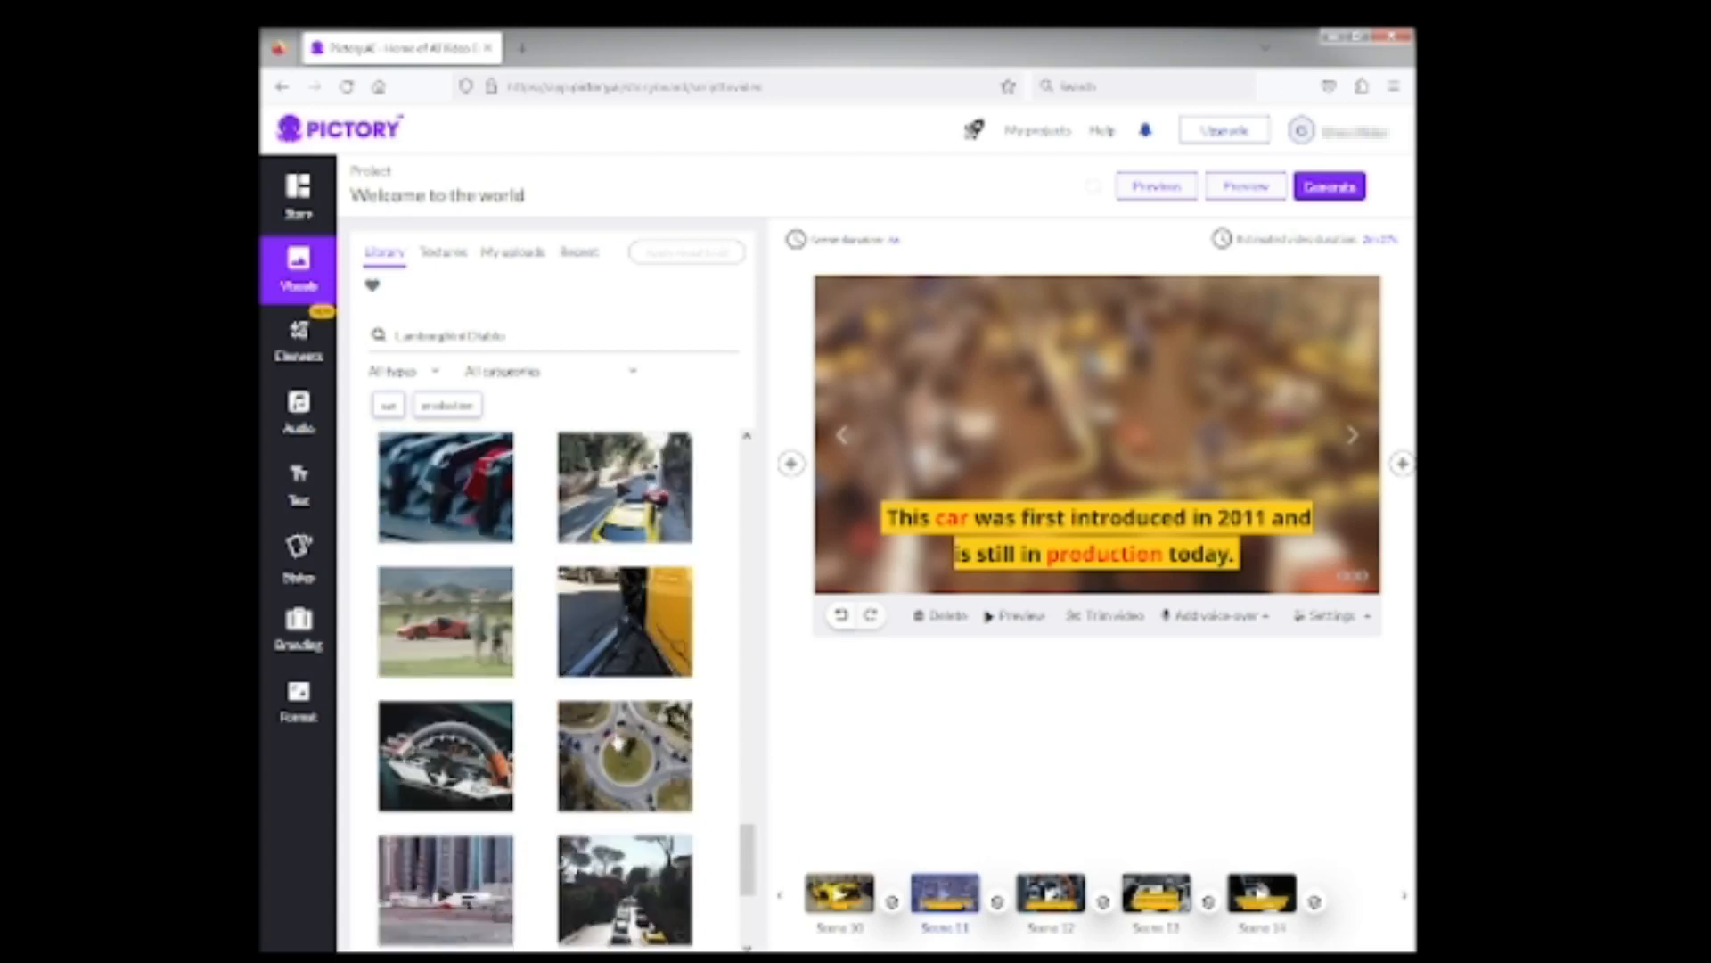
pyautogui.click(618, 742)
pyautogui.click(673, 785)
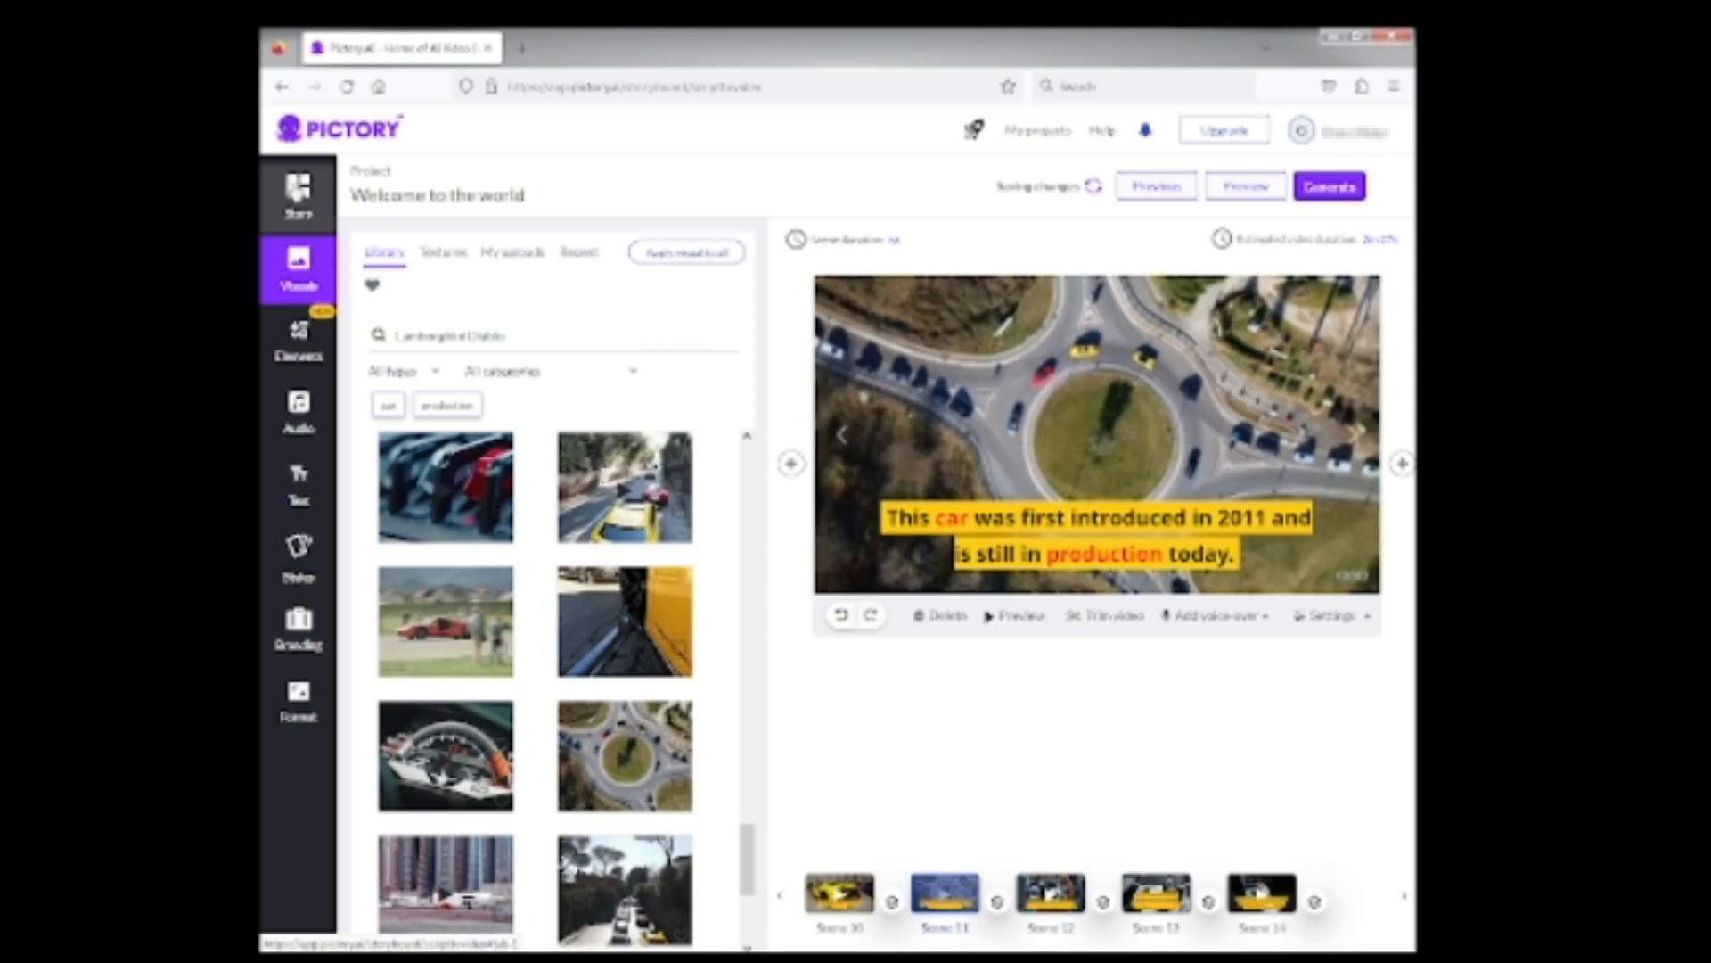
pyautogui.click(298, 195)
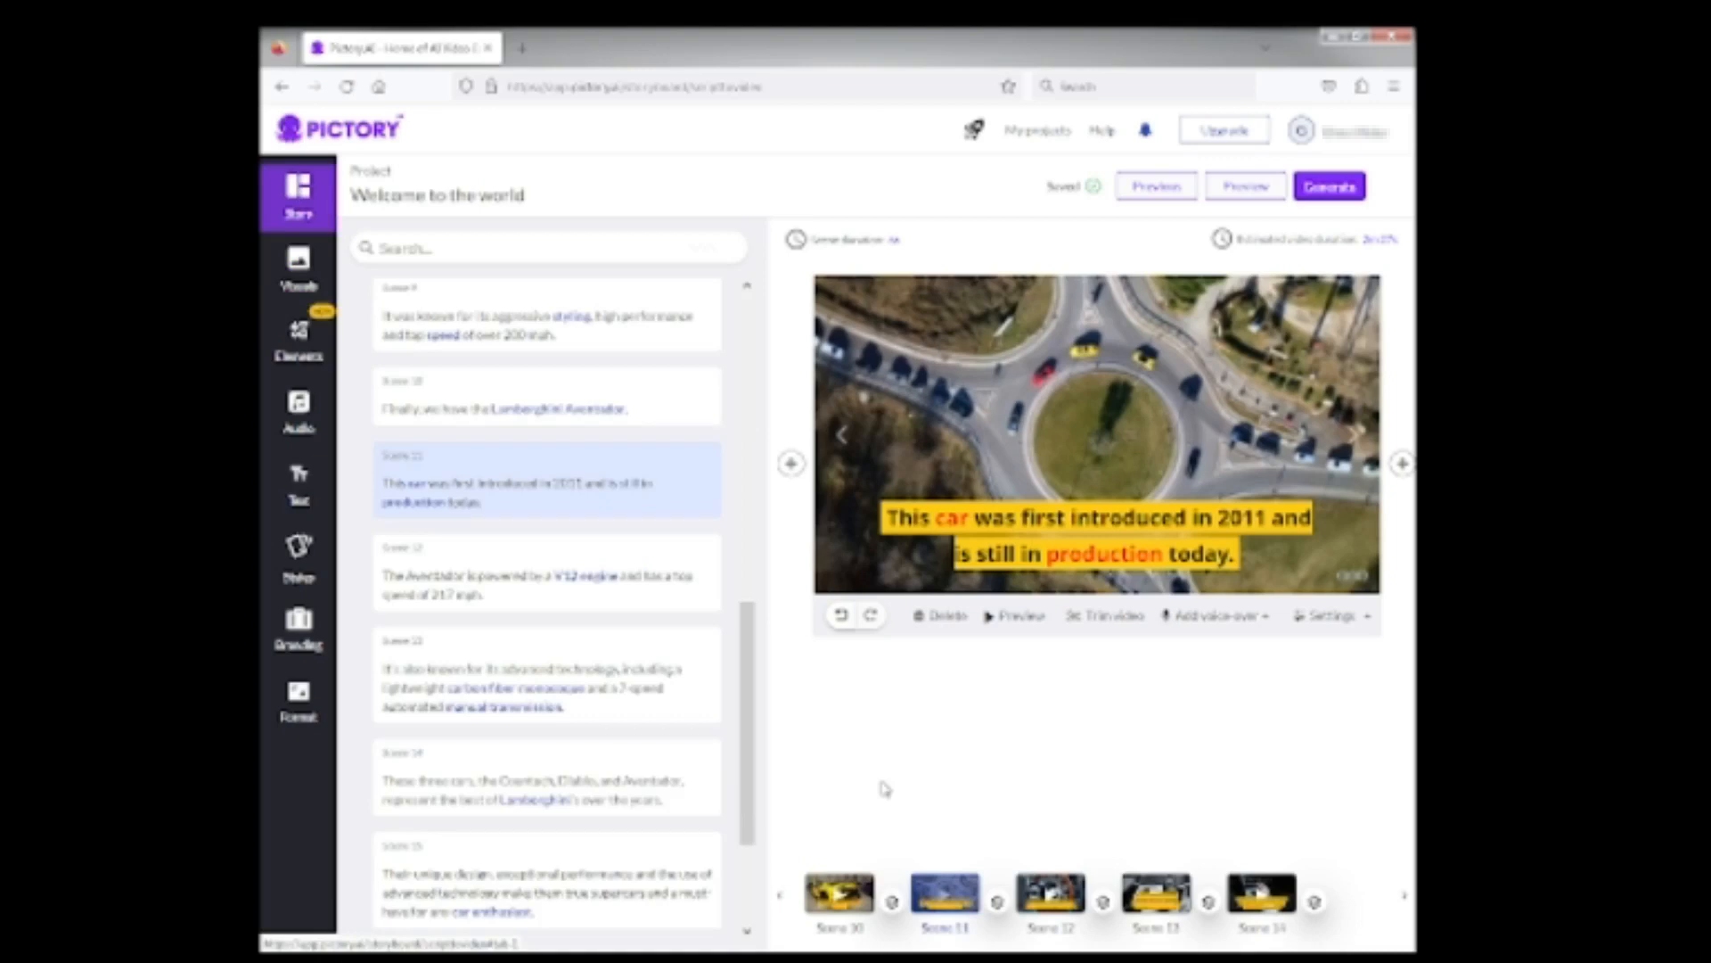
pyautogui.scroll(-1, 431, 485)
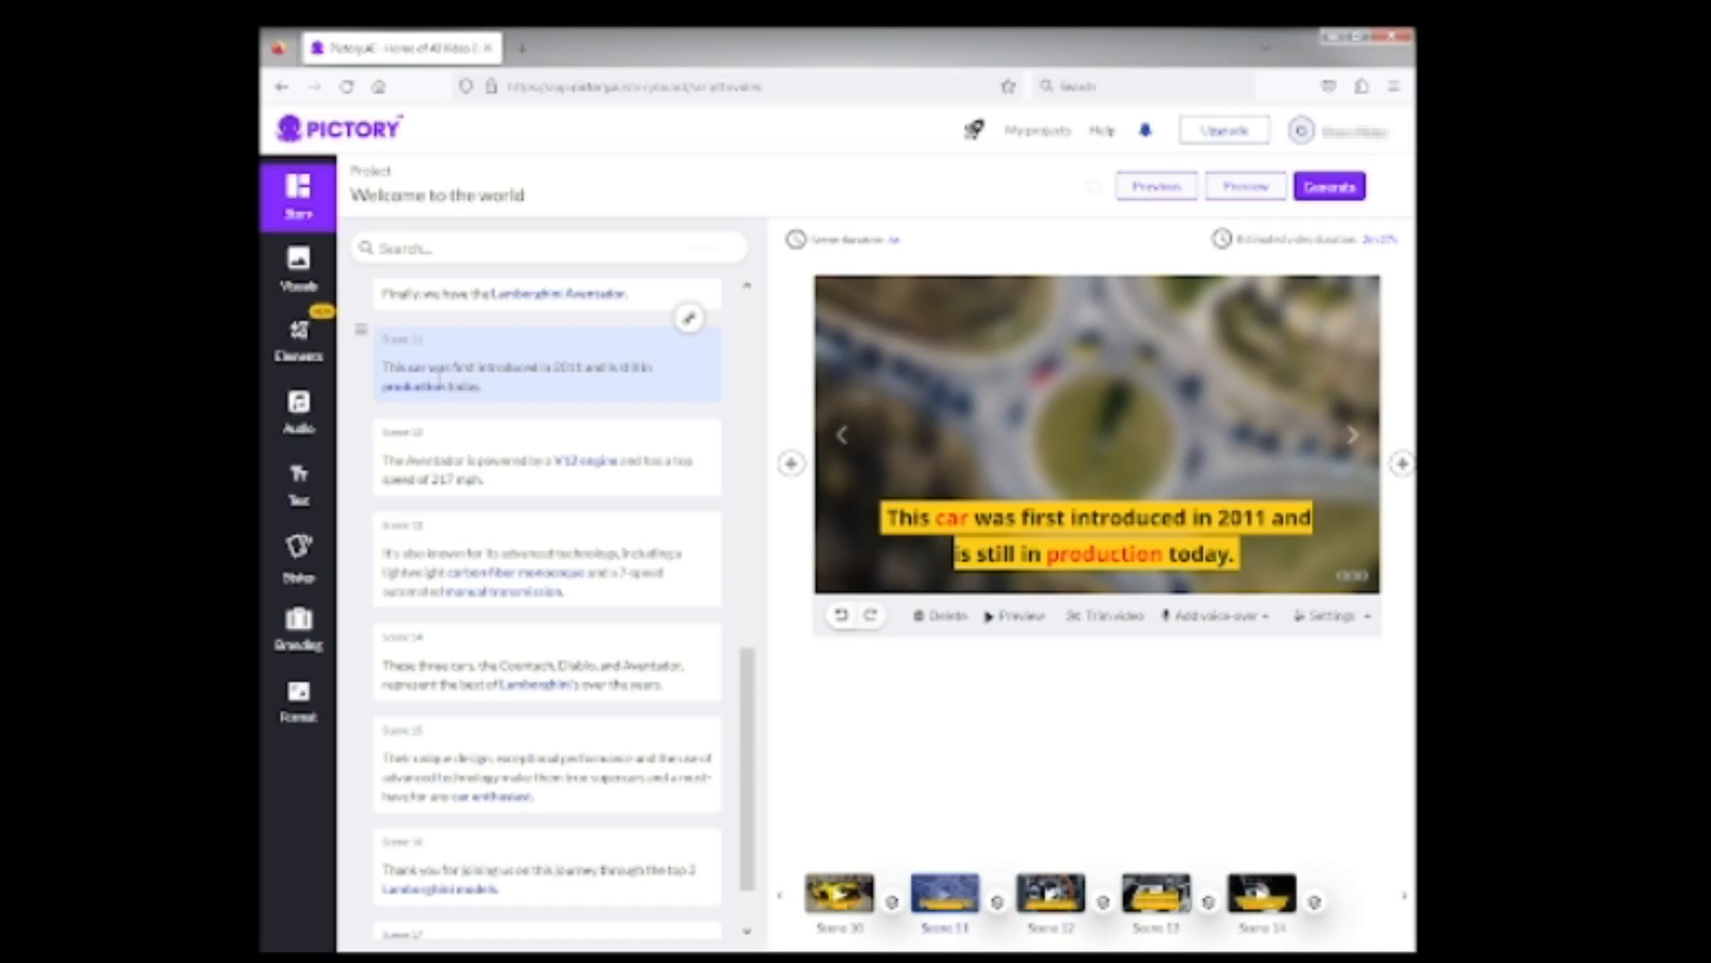
# Replace scene 12's background visual with the library media of red engine parts, and return to the scene list
pyautogui.click(469, 470)
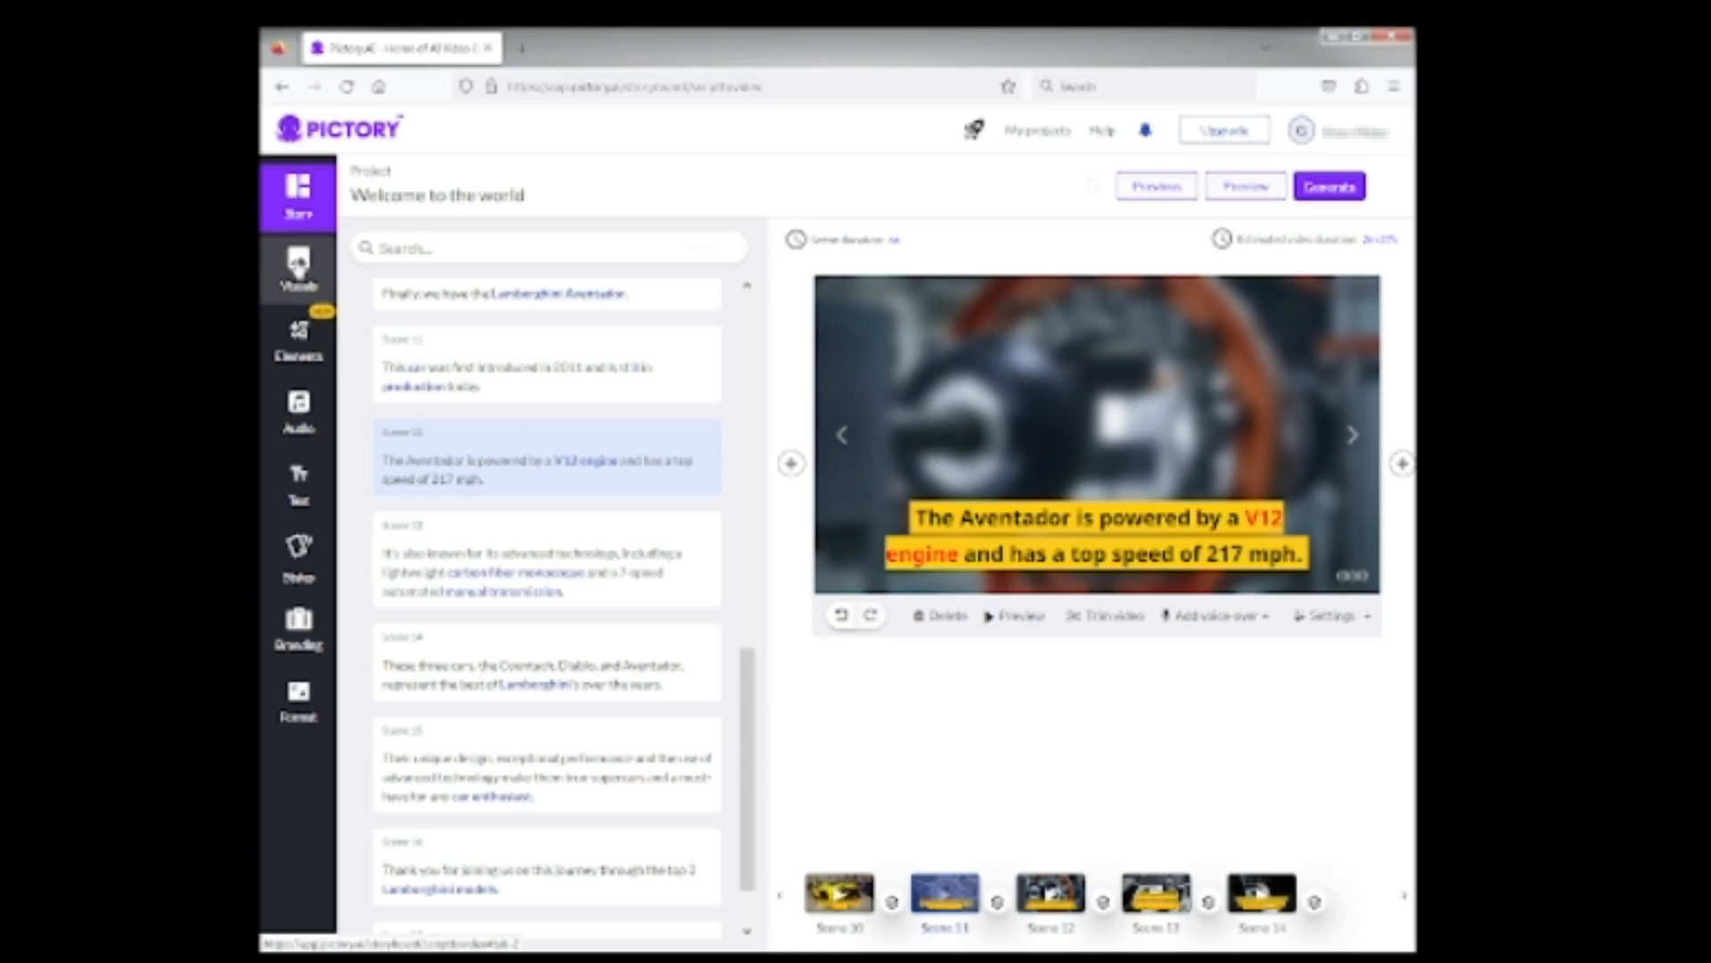
pyautogui.click(299, 268)
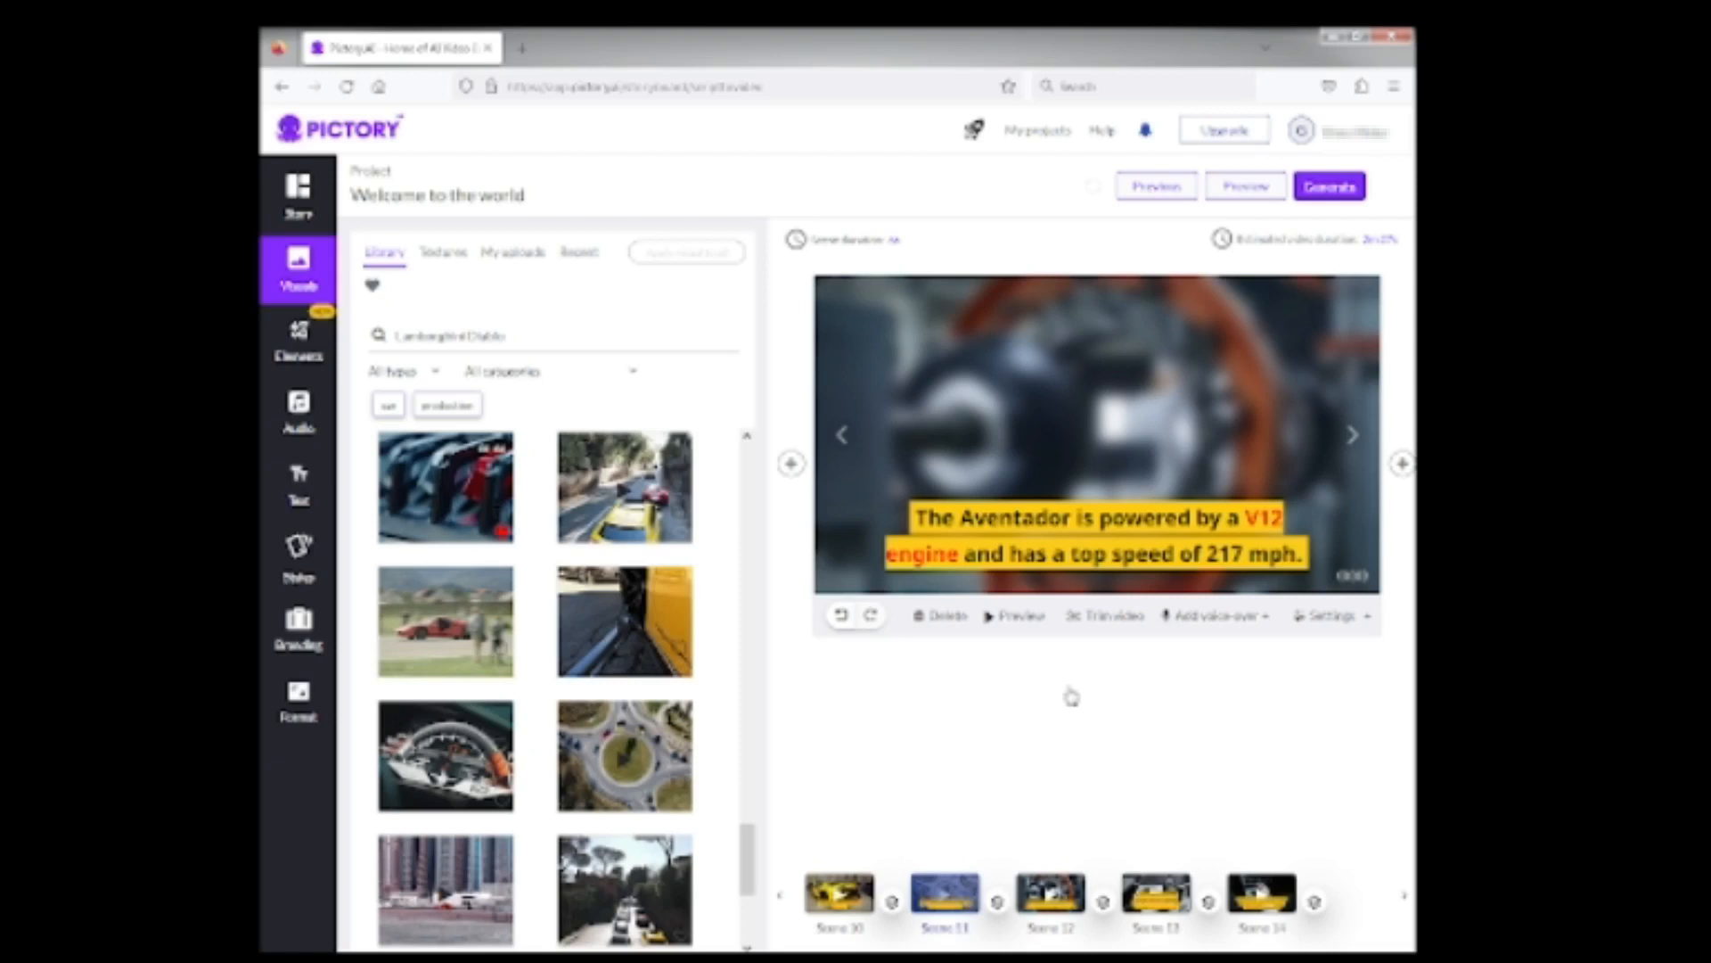
pyautogui.click(299, 196)
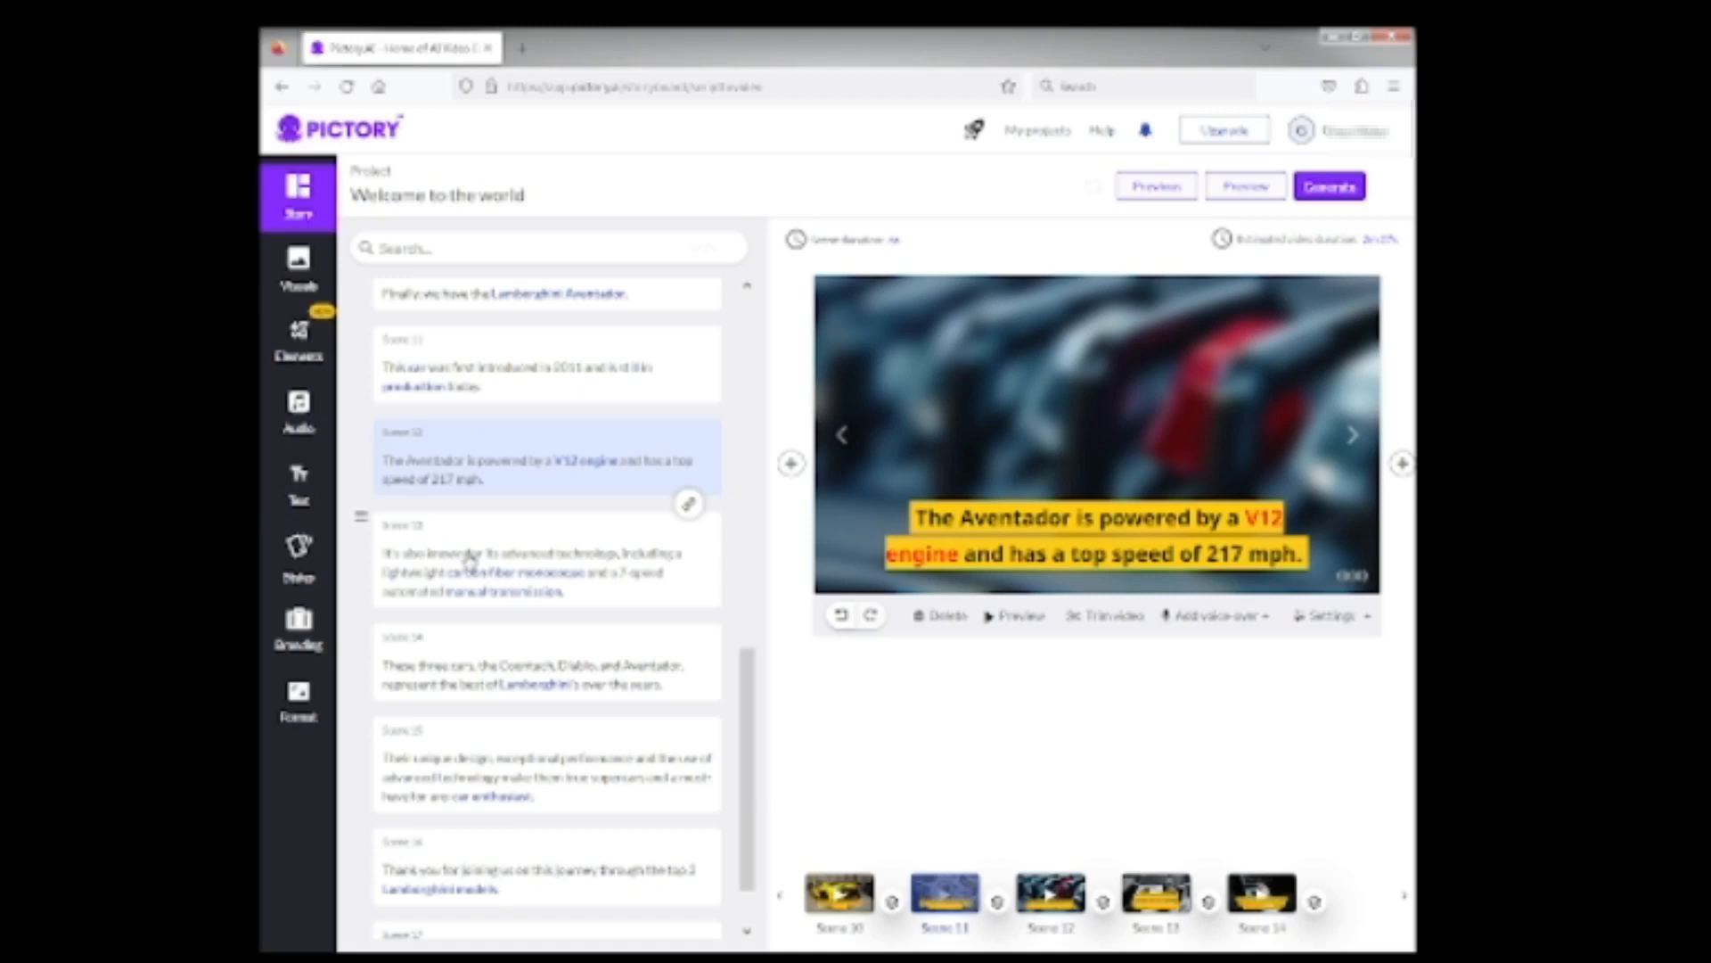
# Check scene 13's visual, and replace scene 14's background visual with the library media of yellow and red sports cars on a road
pyautogui.click(468, 553)
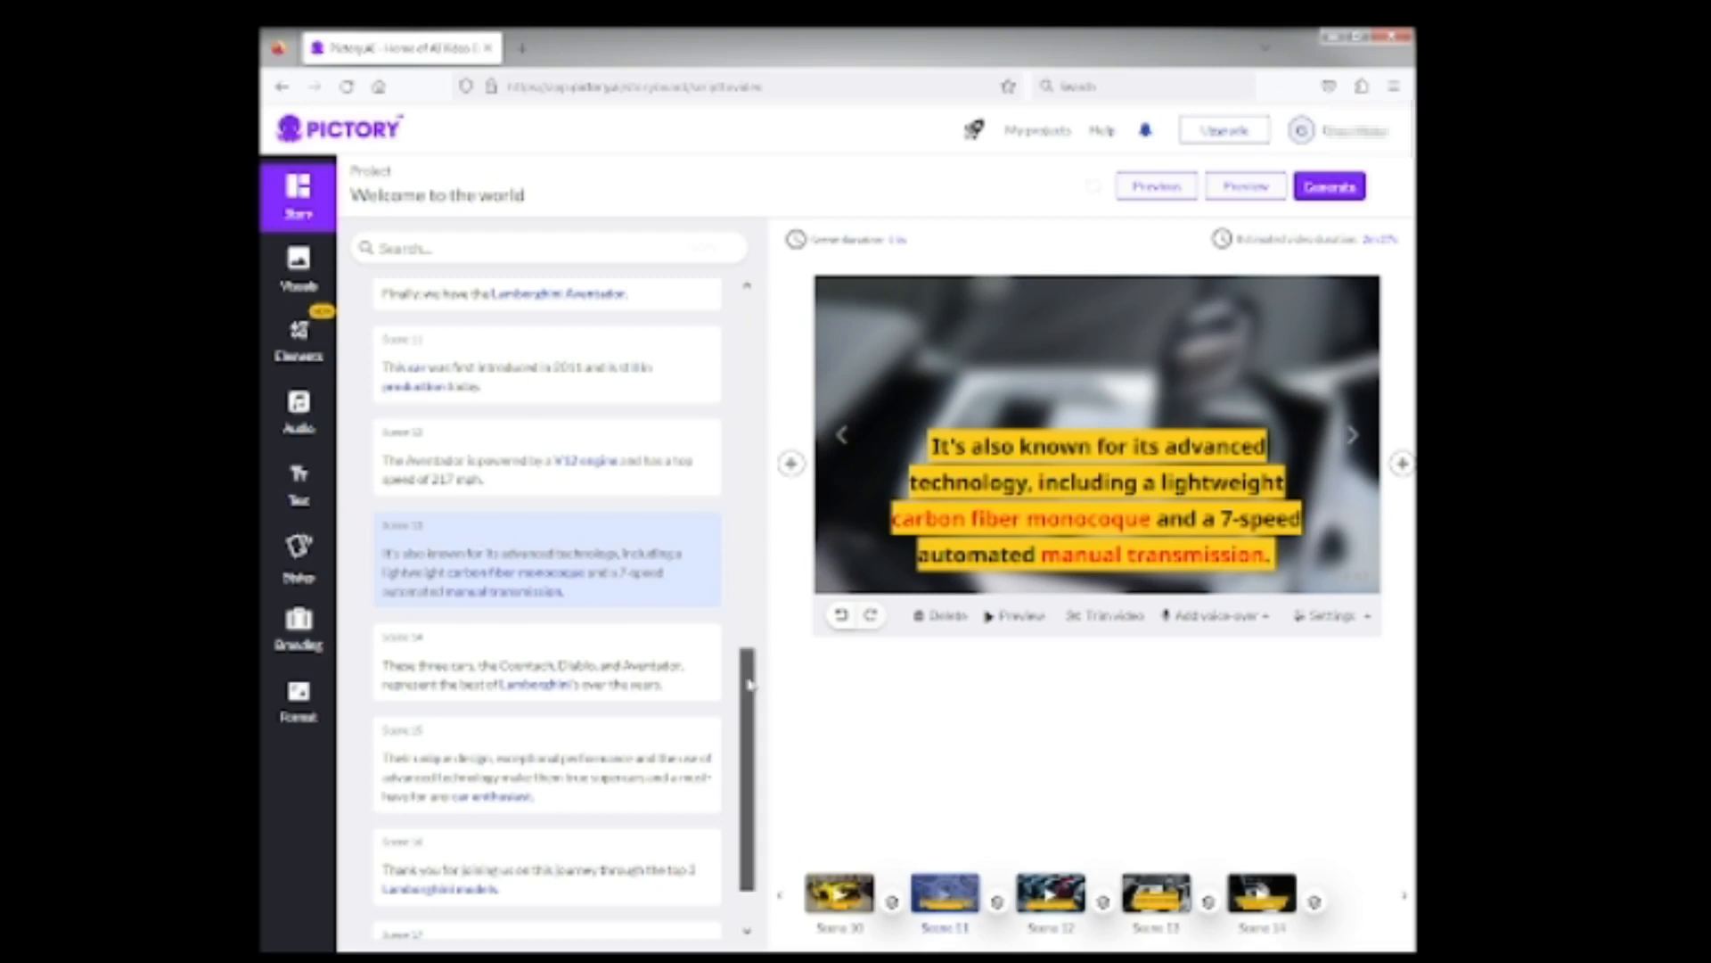
pyautogui.moveTo(748, 685); pyautogui.dragTo(748, 699)
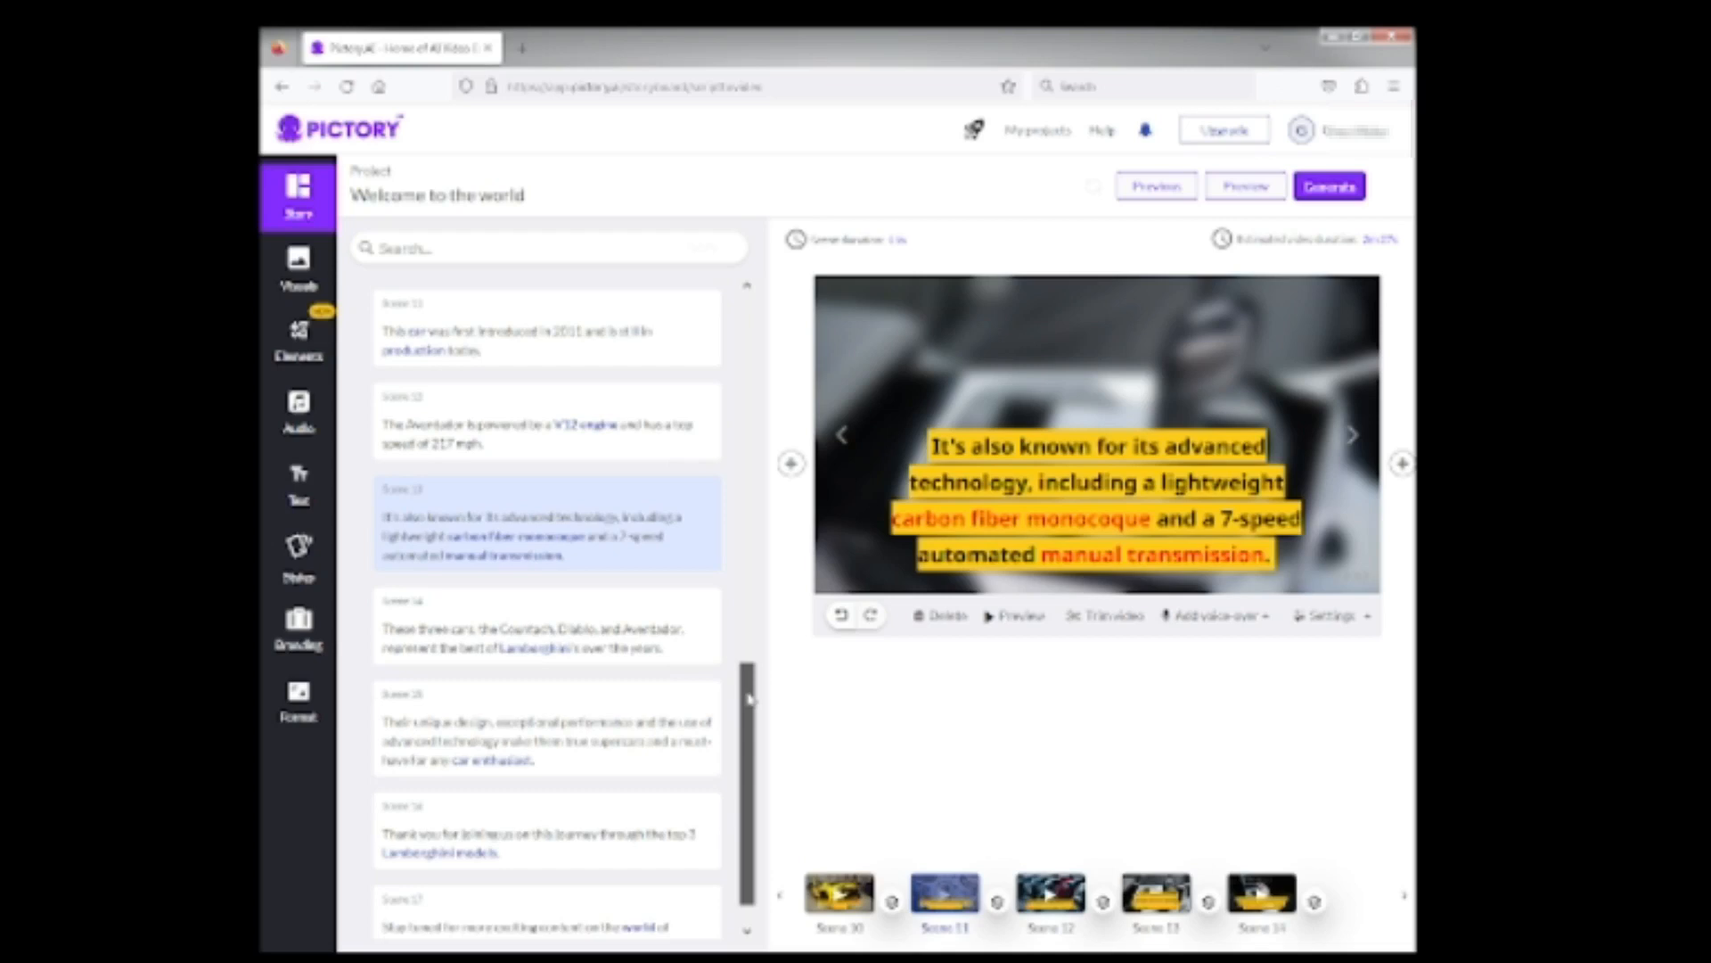
pyautogui.scroll(-1, 748, 698)
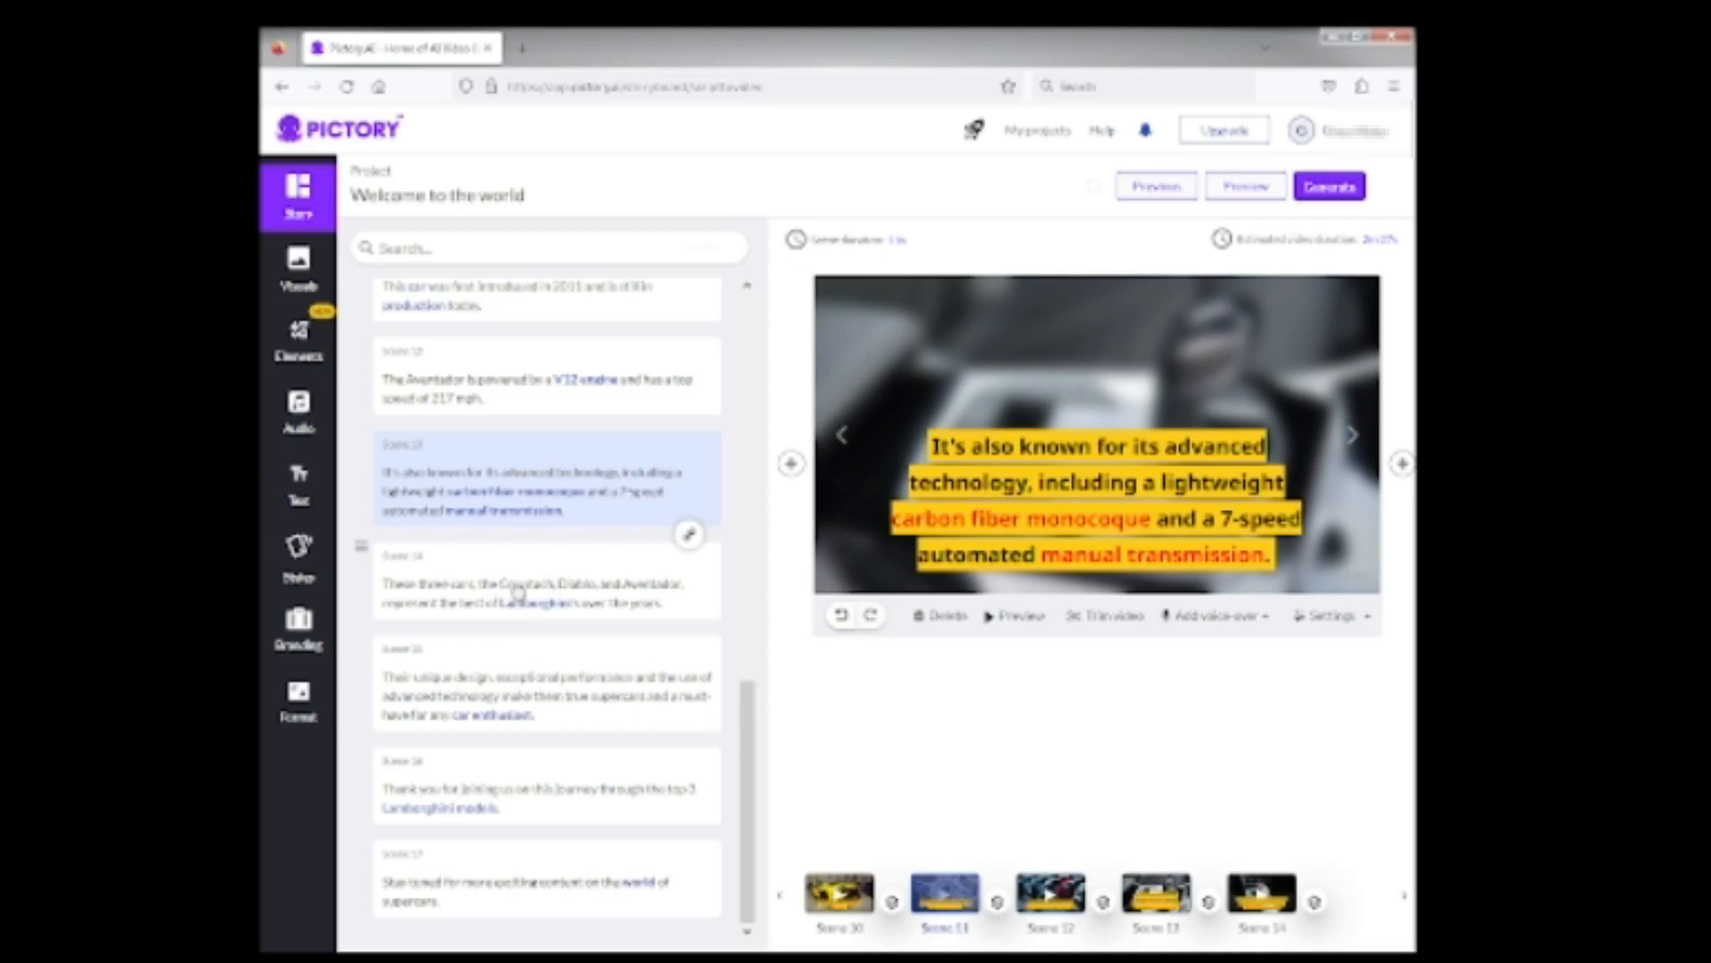
pyautogui.click(517, 586)
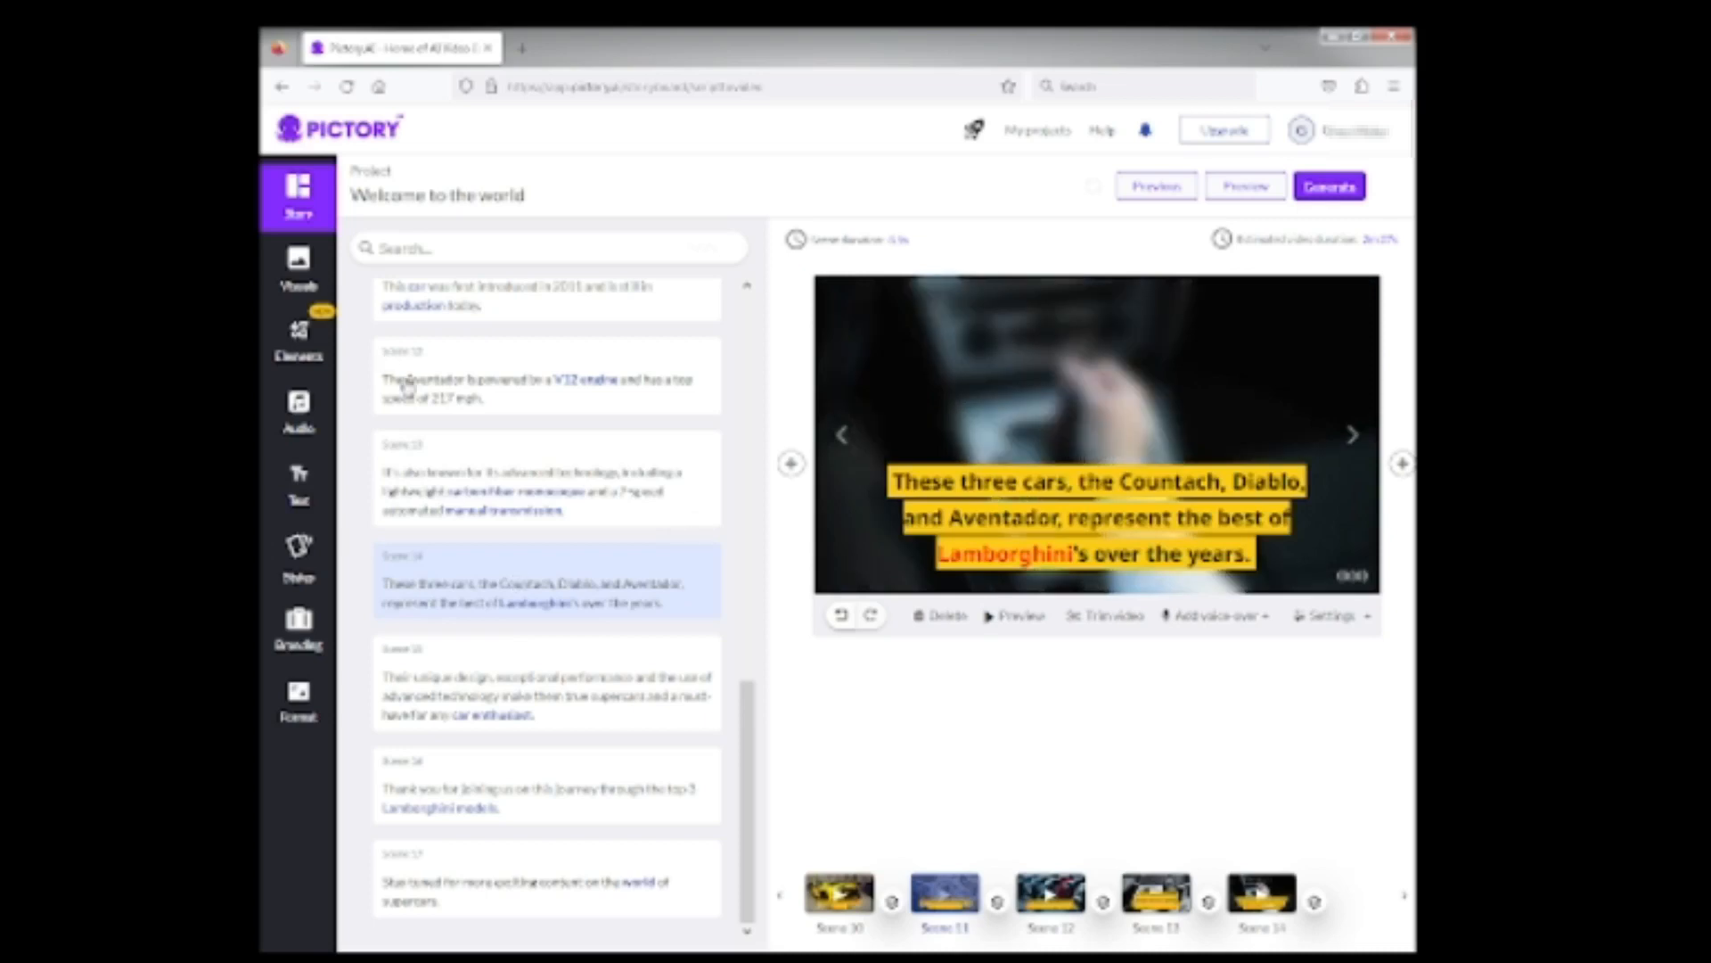
pyautogui.click(299, 276)
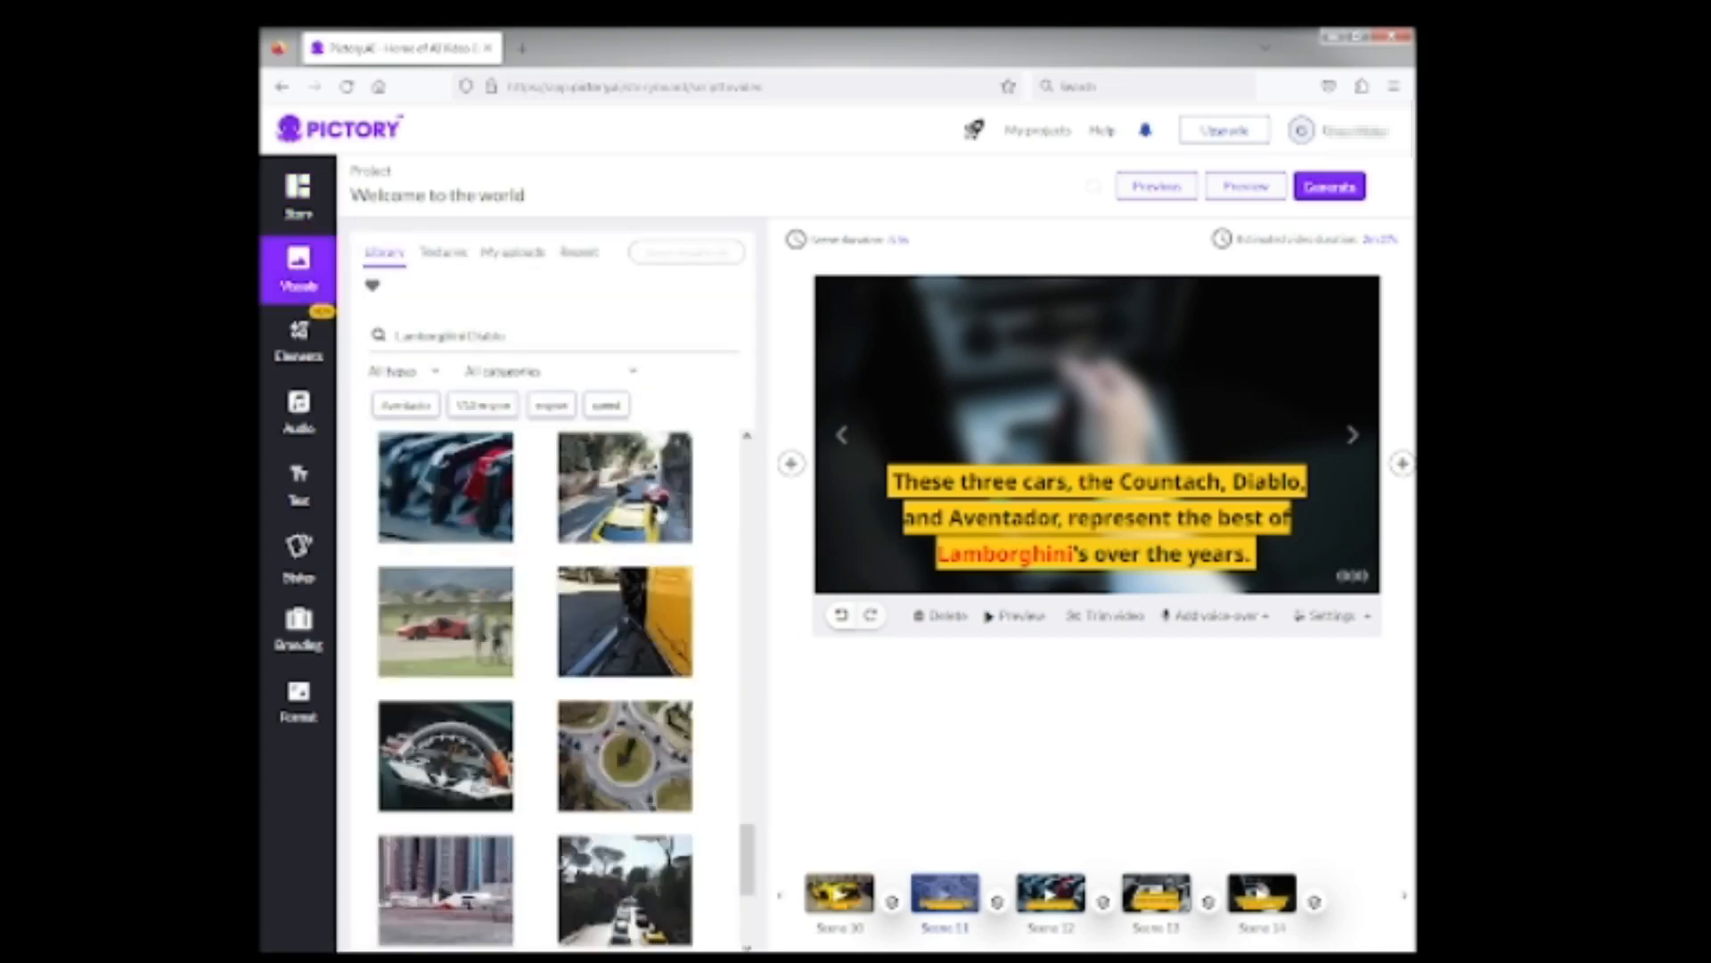
pyautogui.moveTo(652, 473)
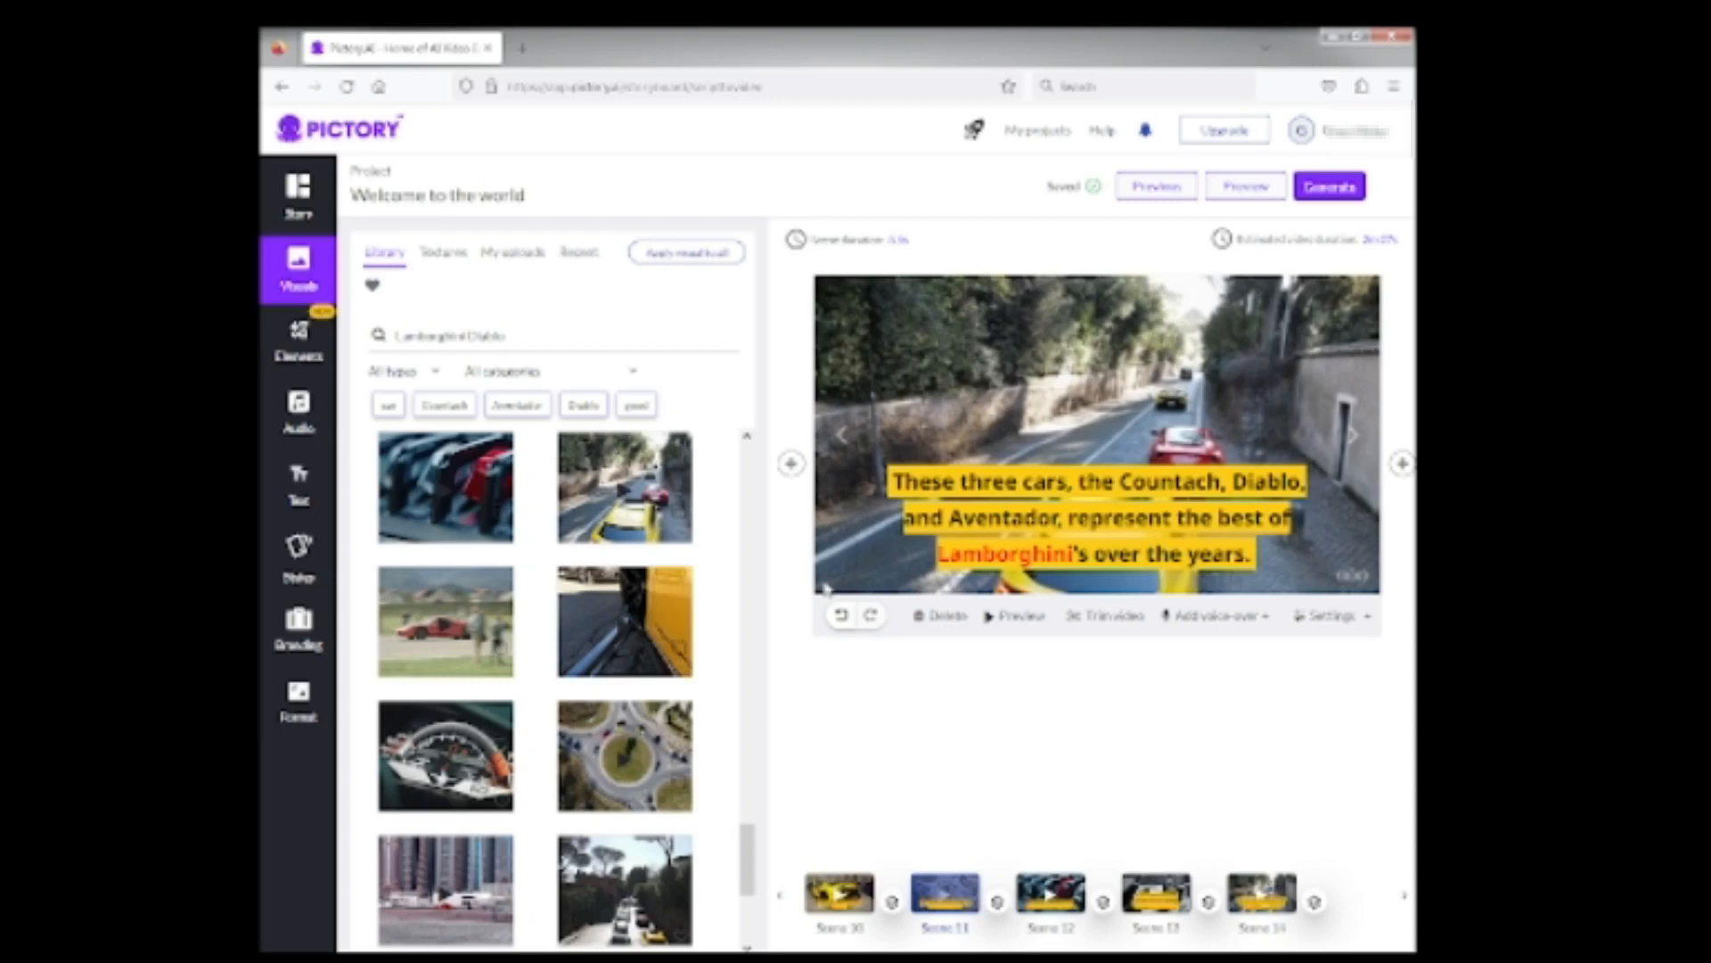
pyautogui.click(582, 543)
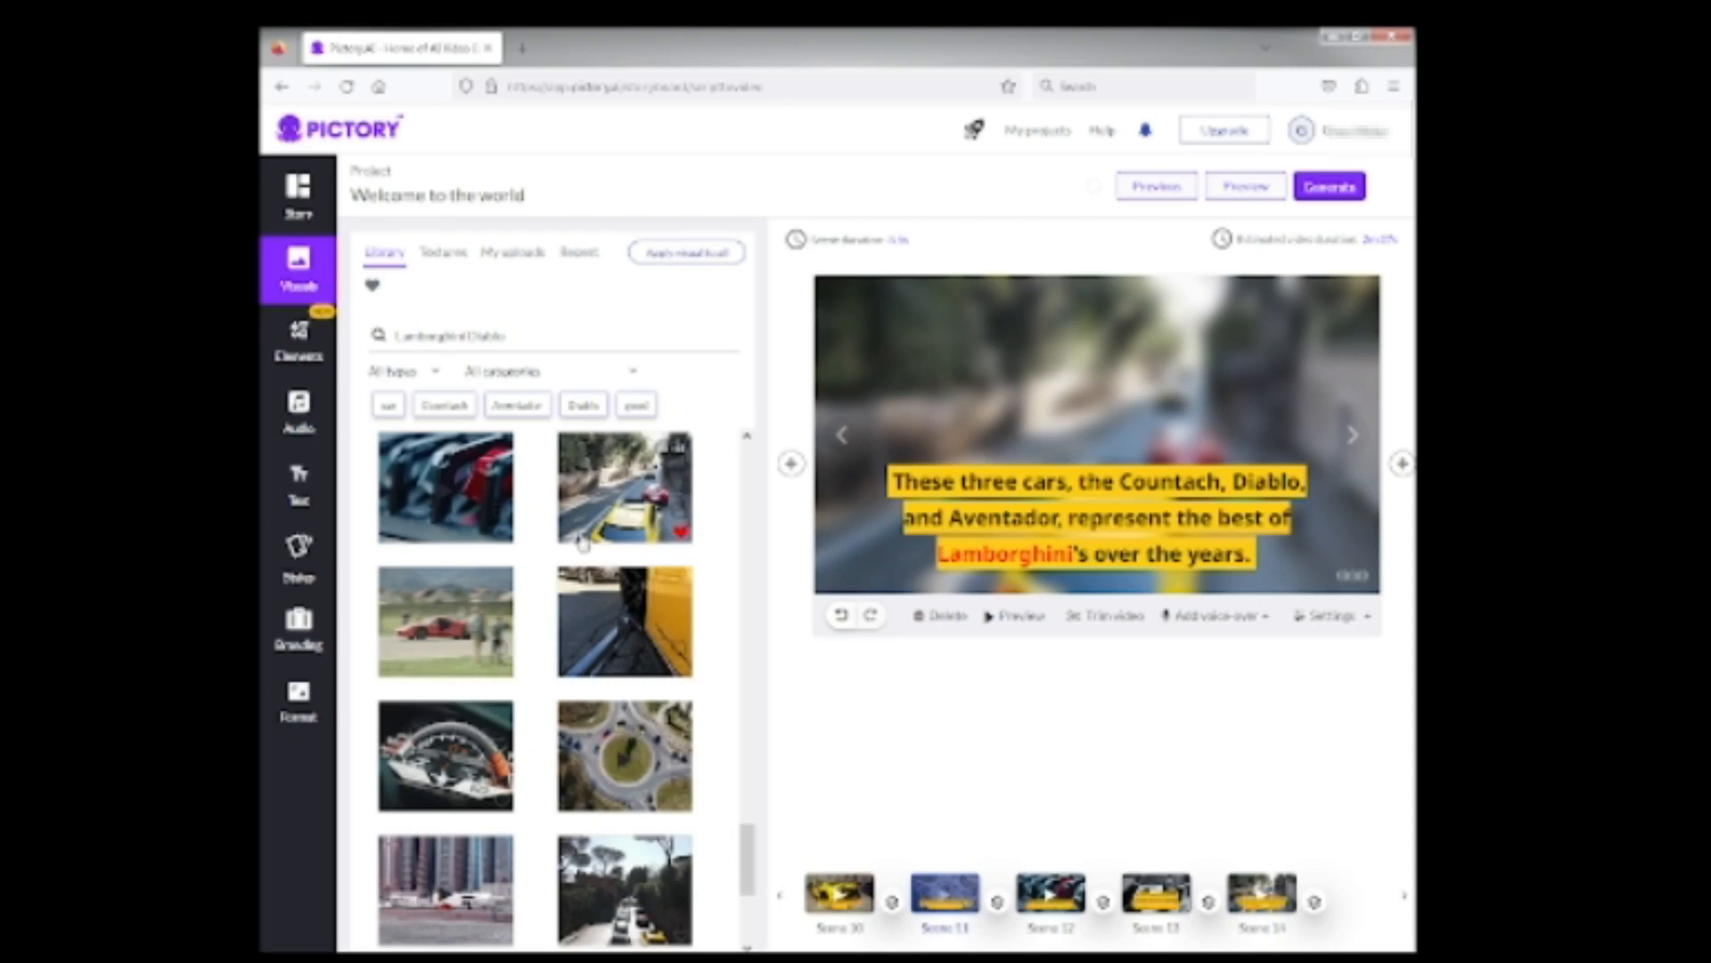
pyautogui.click(292, 203)
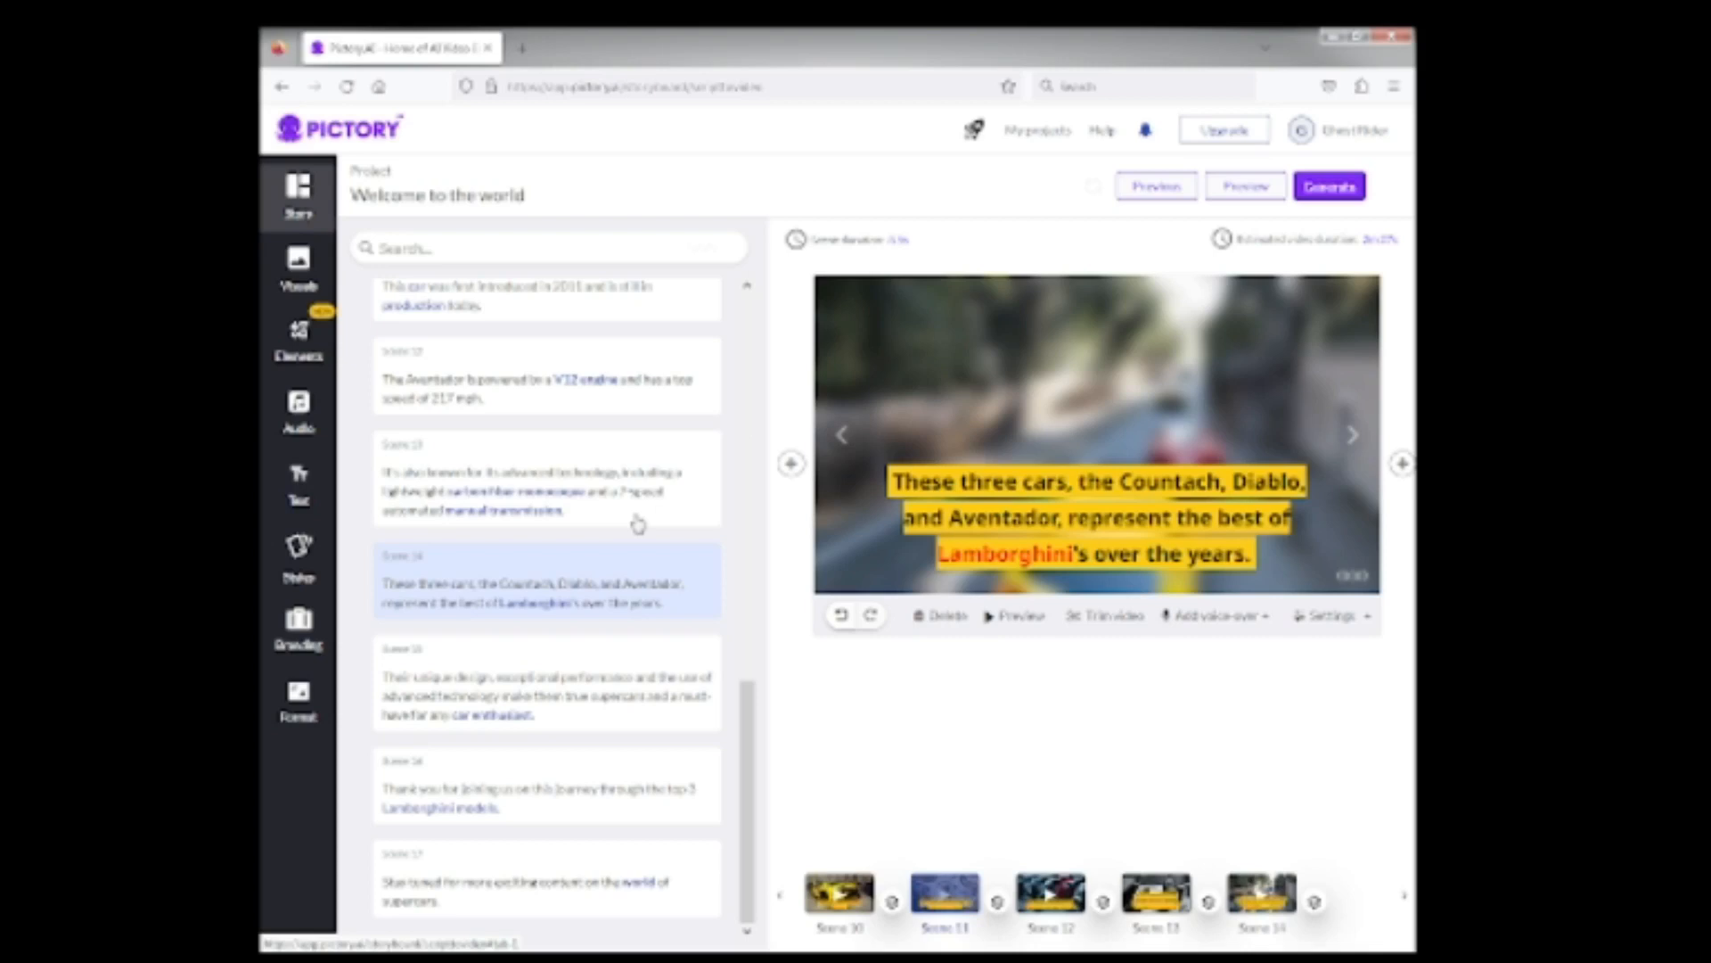
# Replace scene 15's background visual with library media of cars parked outdoors, and check scene 16's visual
pyautogui.click(512, 699)
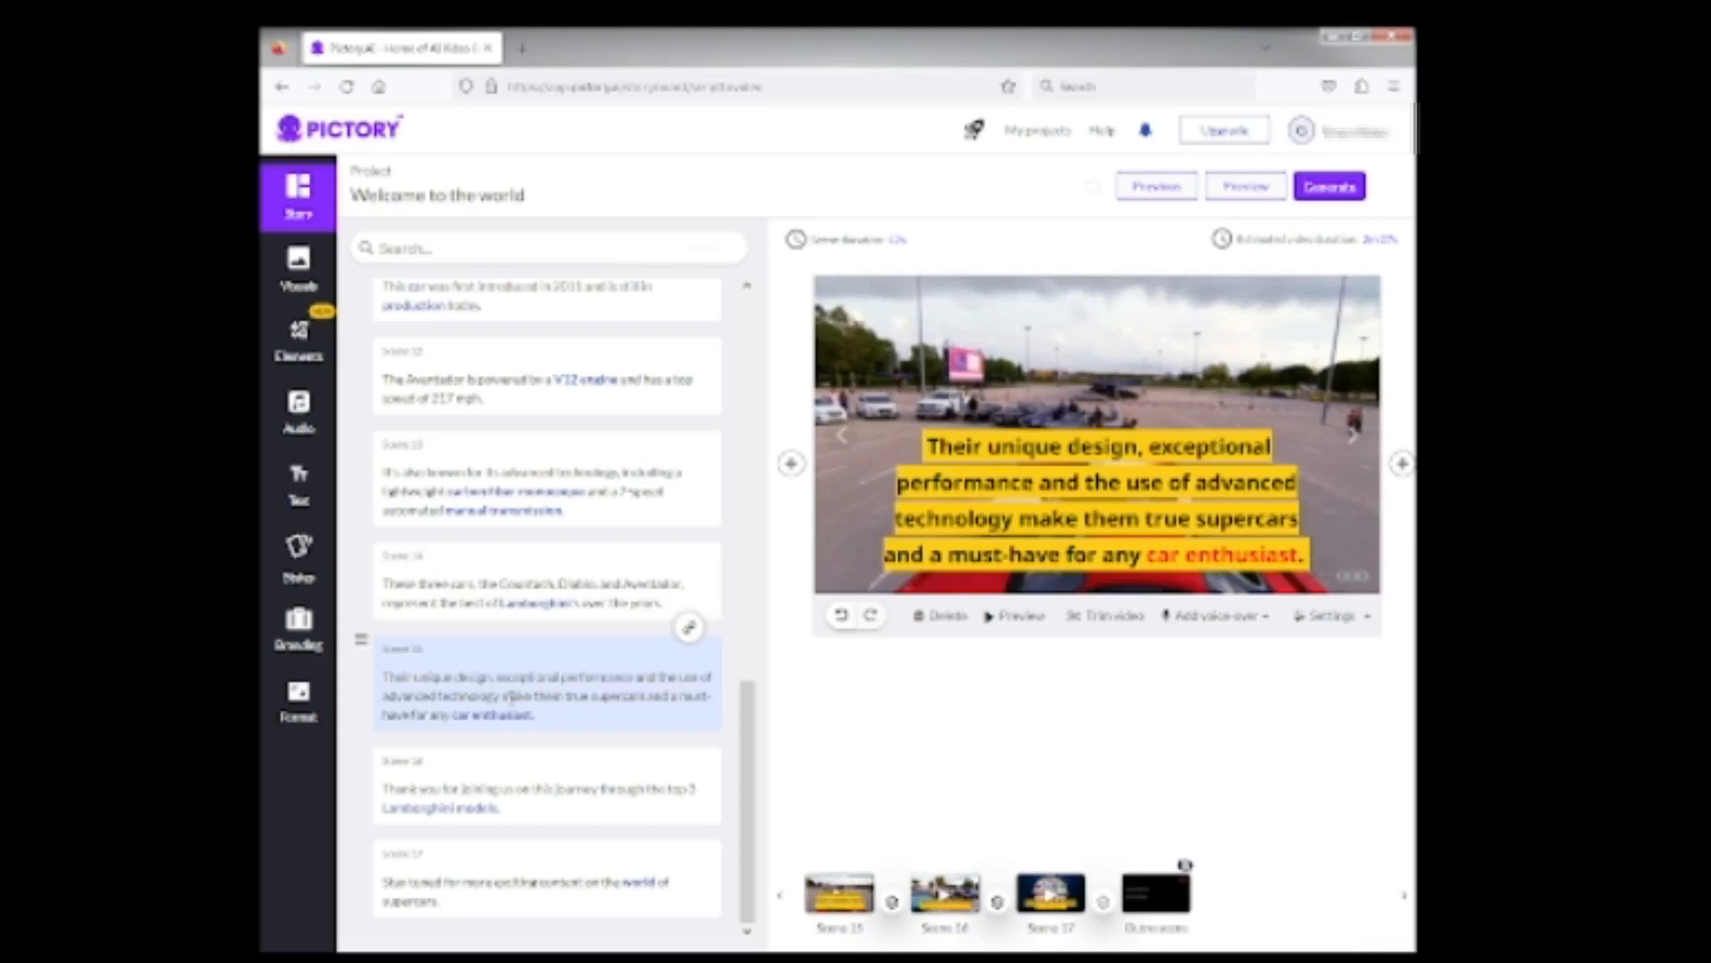
pyautogui.click(299, 262)
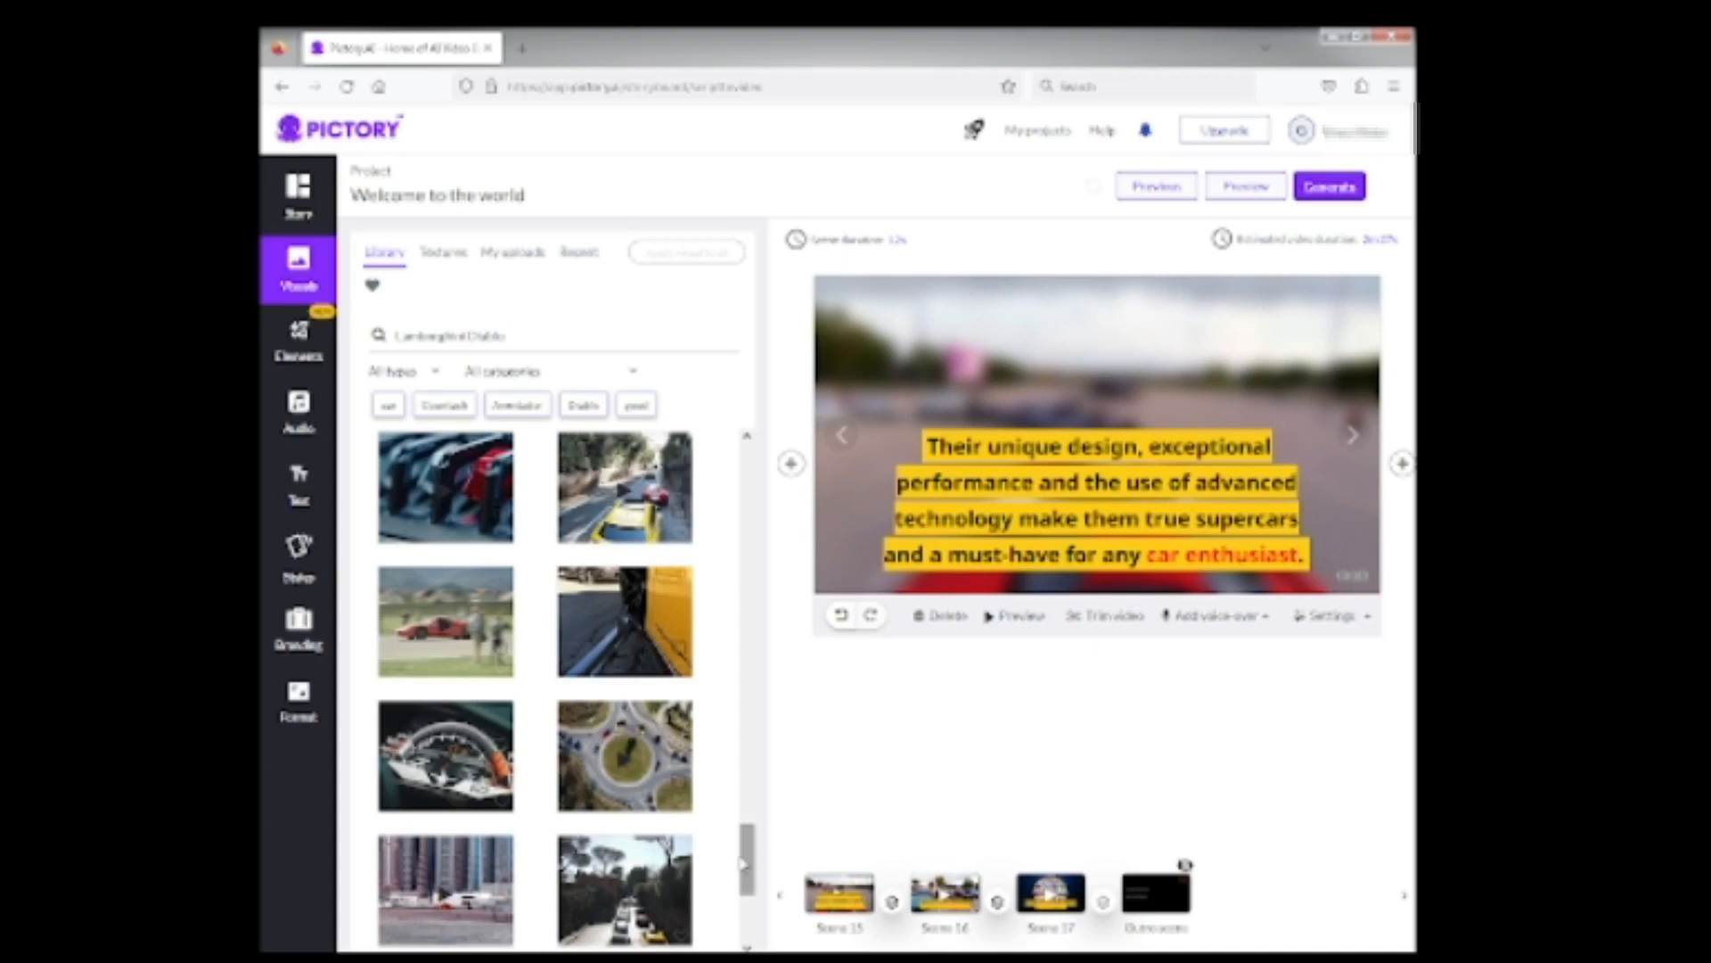
pyautogui.scroll(-3, 742, 863)
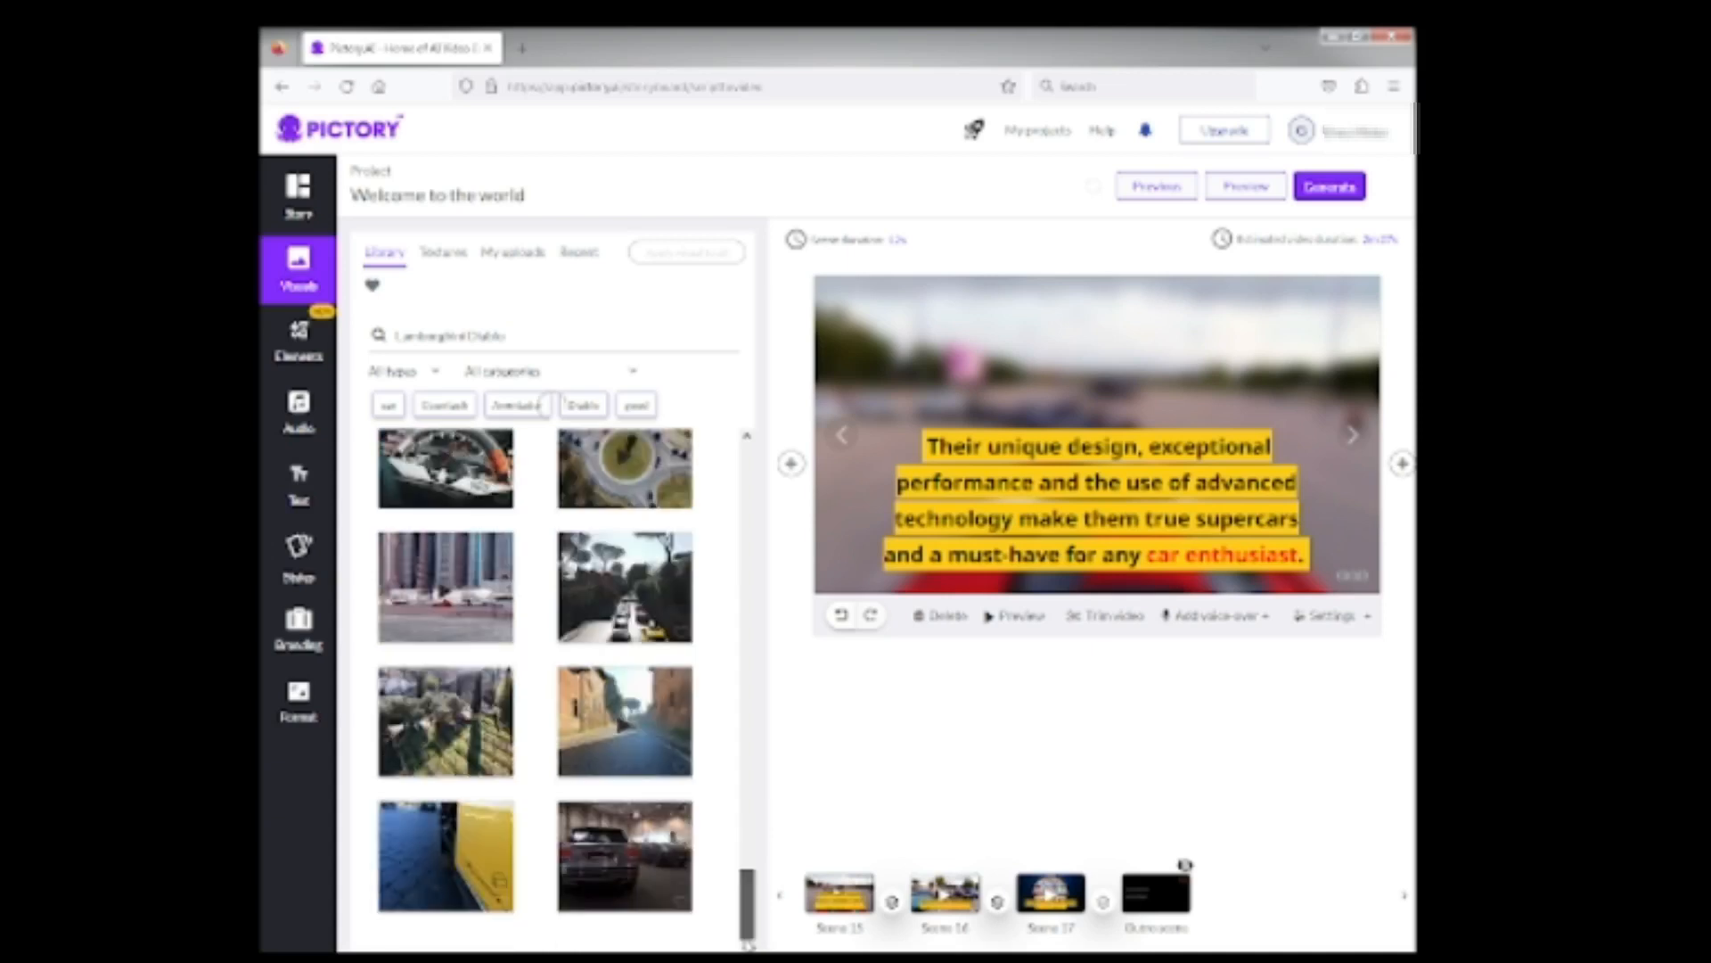
pyautogui.moveTo(747, 943); pyautogui.dragTo(751, 796)
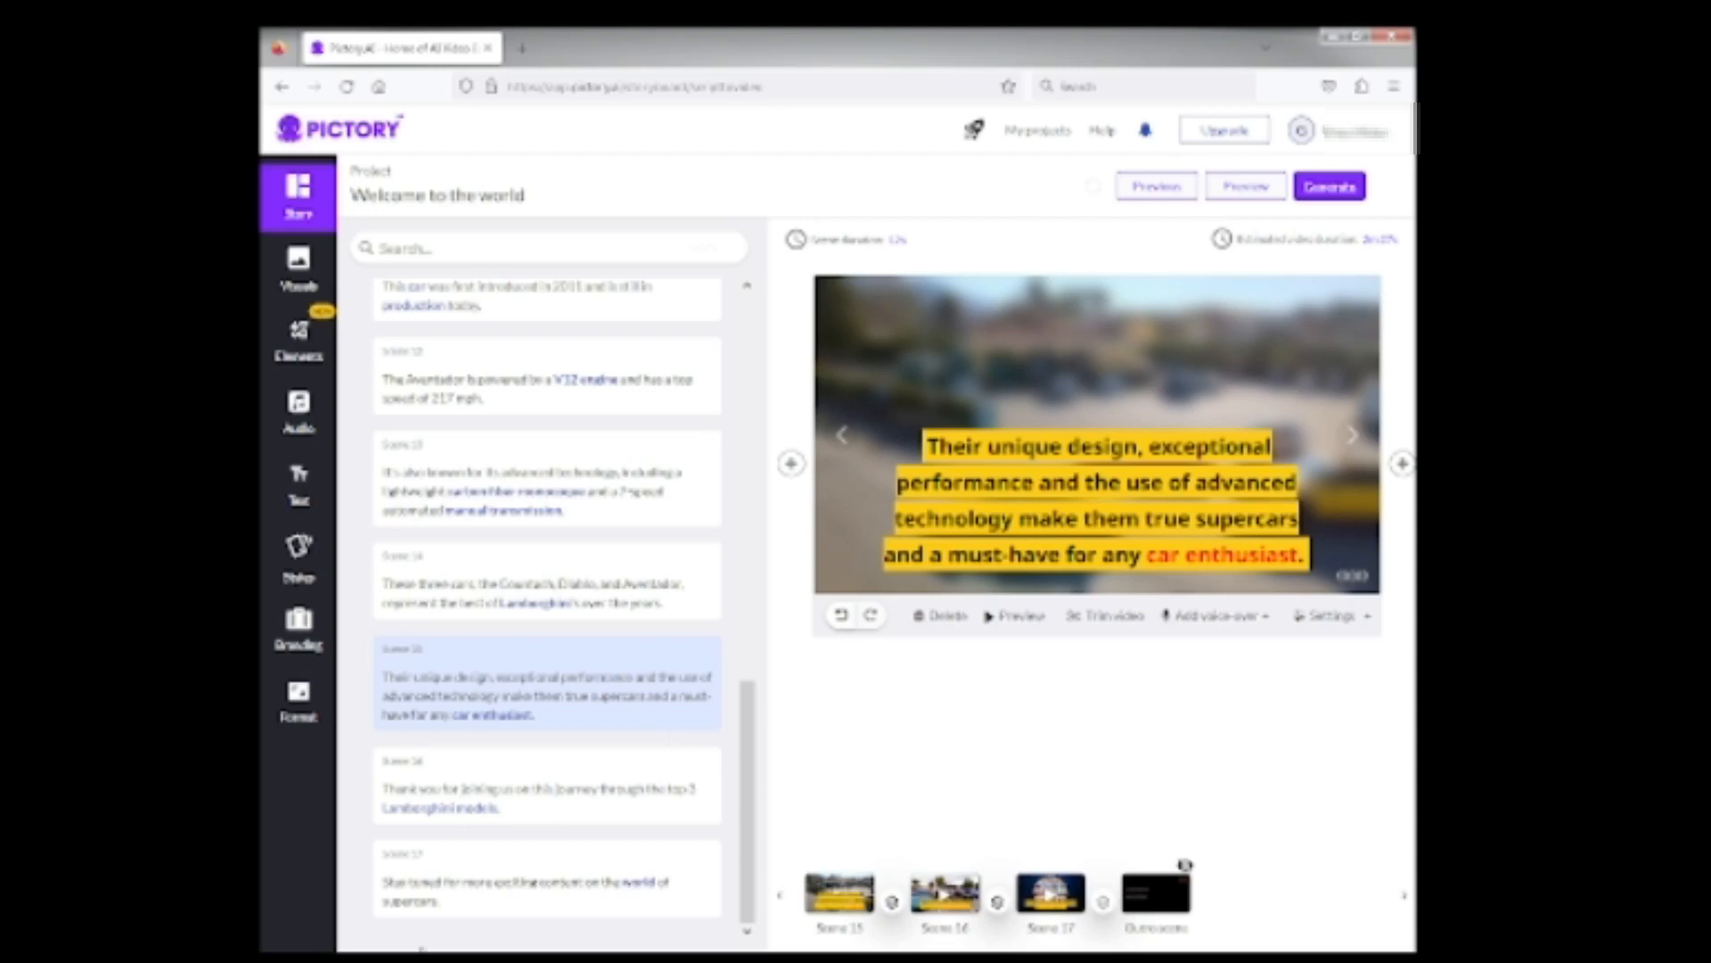
pyautogui.click(461, 796)
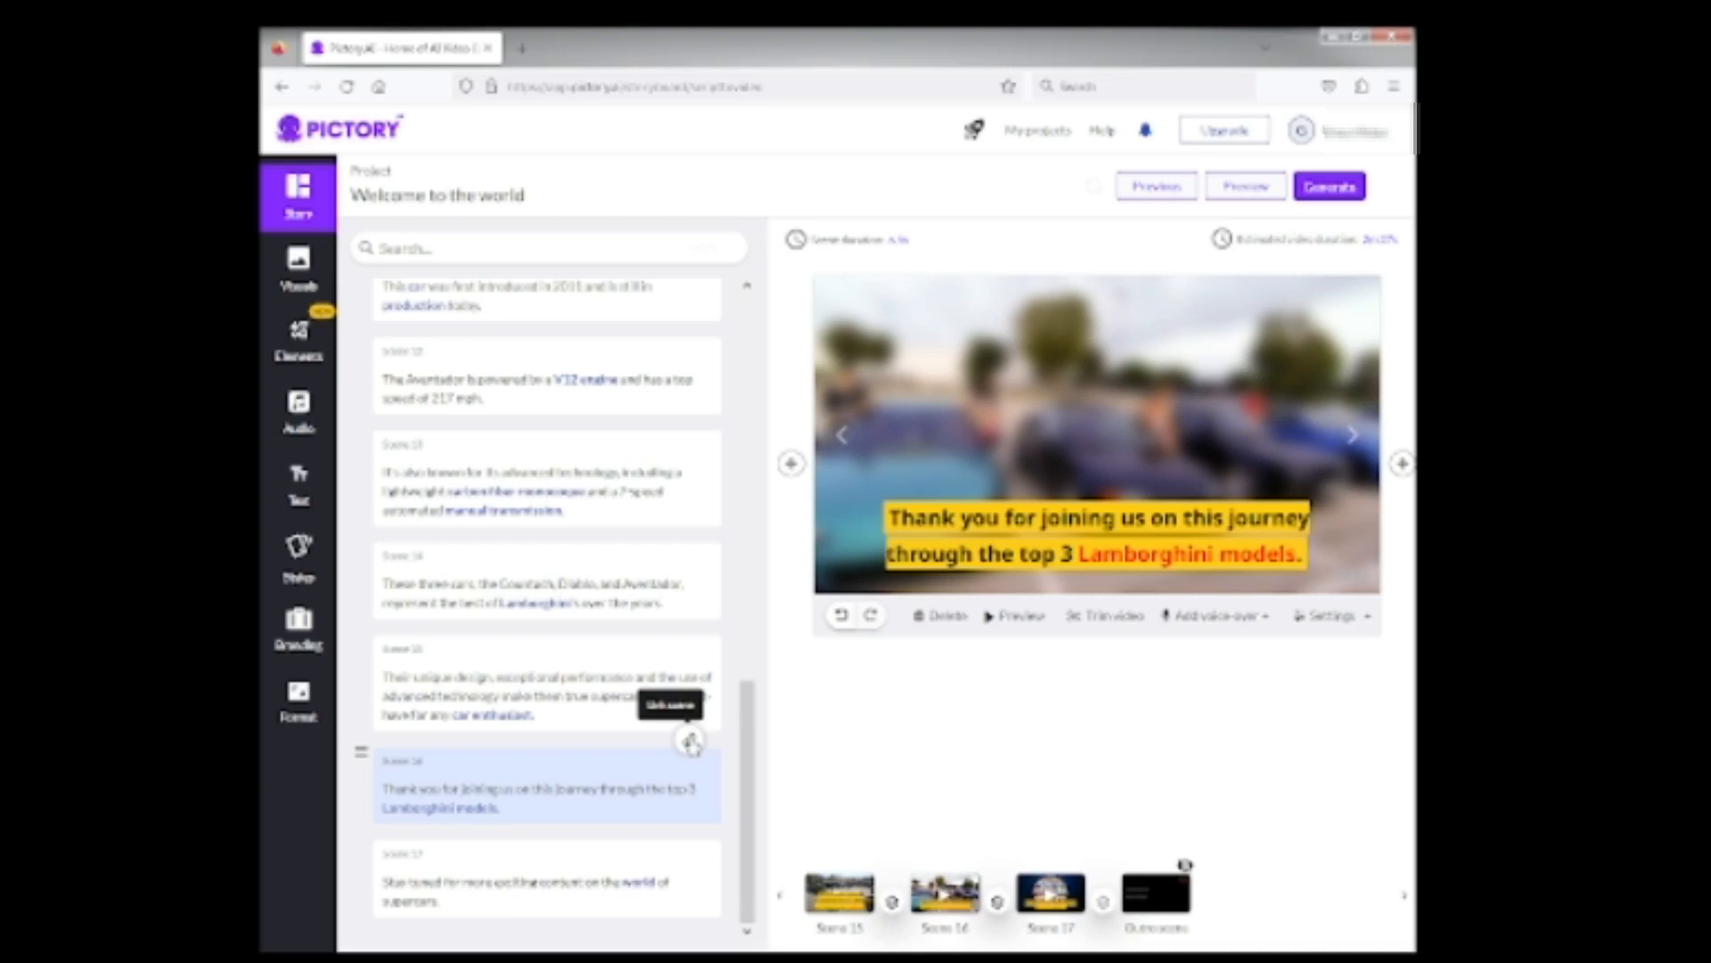
pyautogui.click(691, 742)
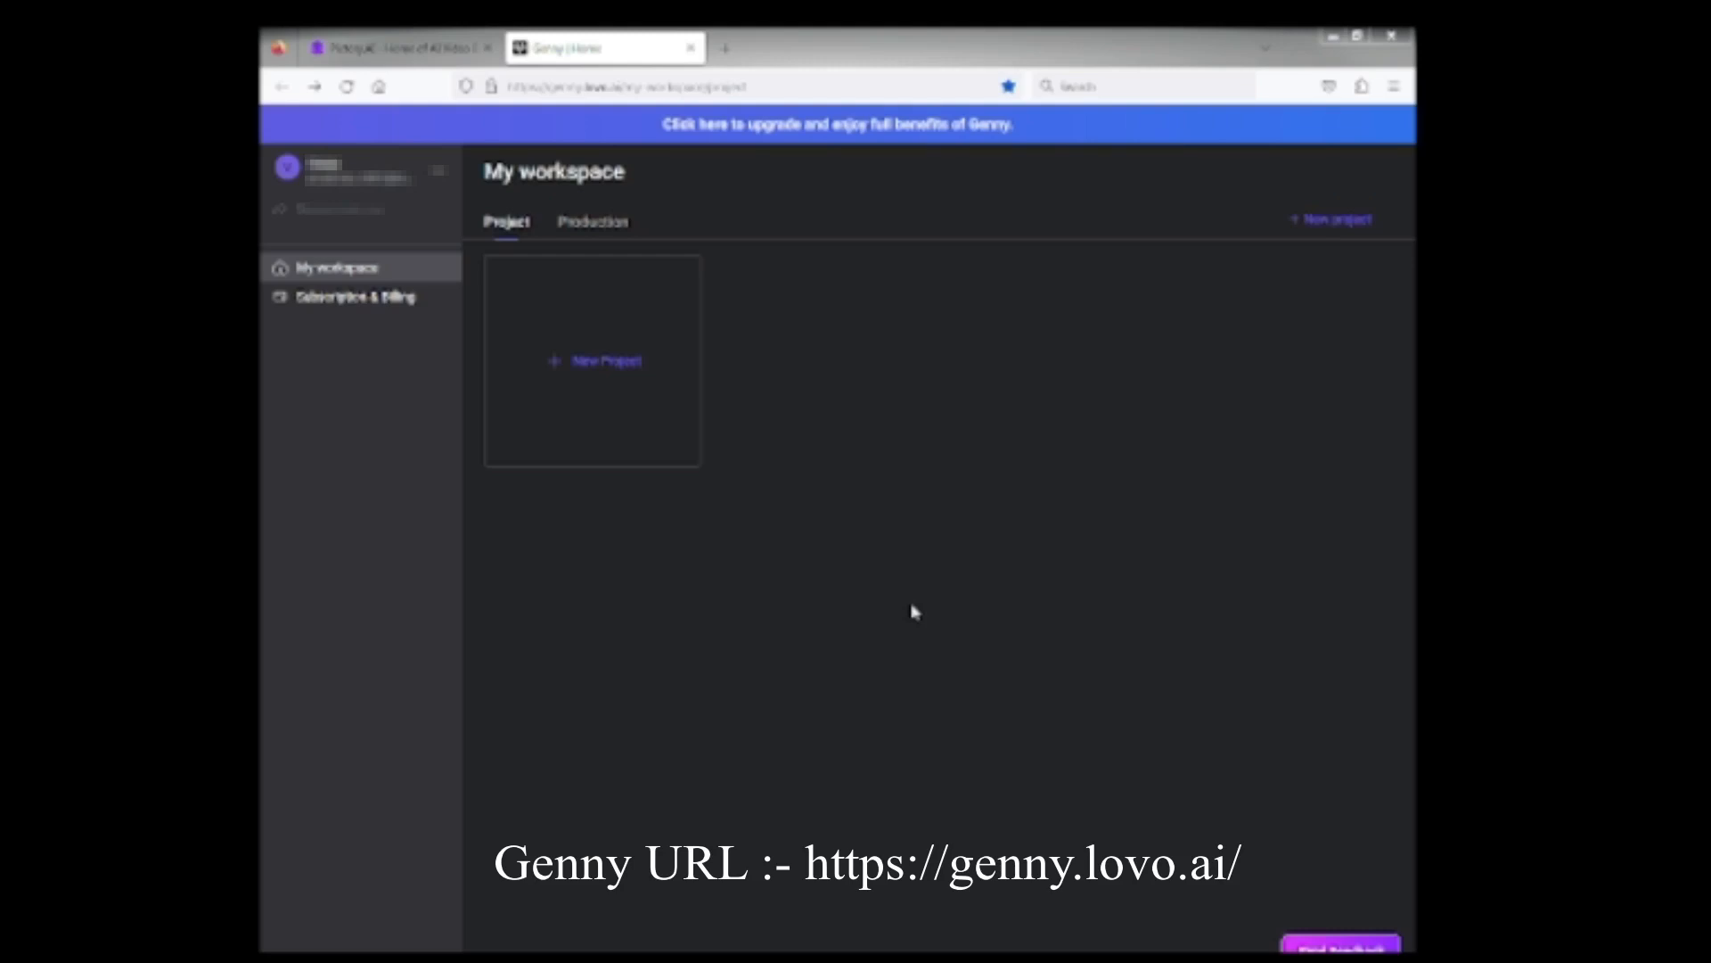
# Switch to Genny, create a Voice Over project, and delete its second voice block
pyautogui.click(589, 370)
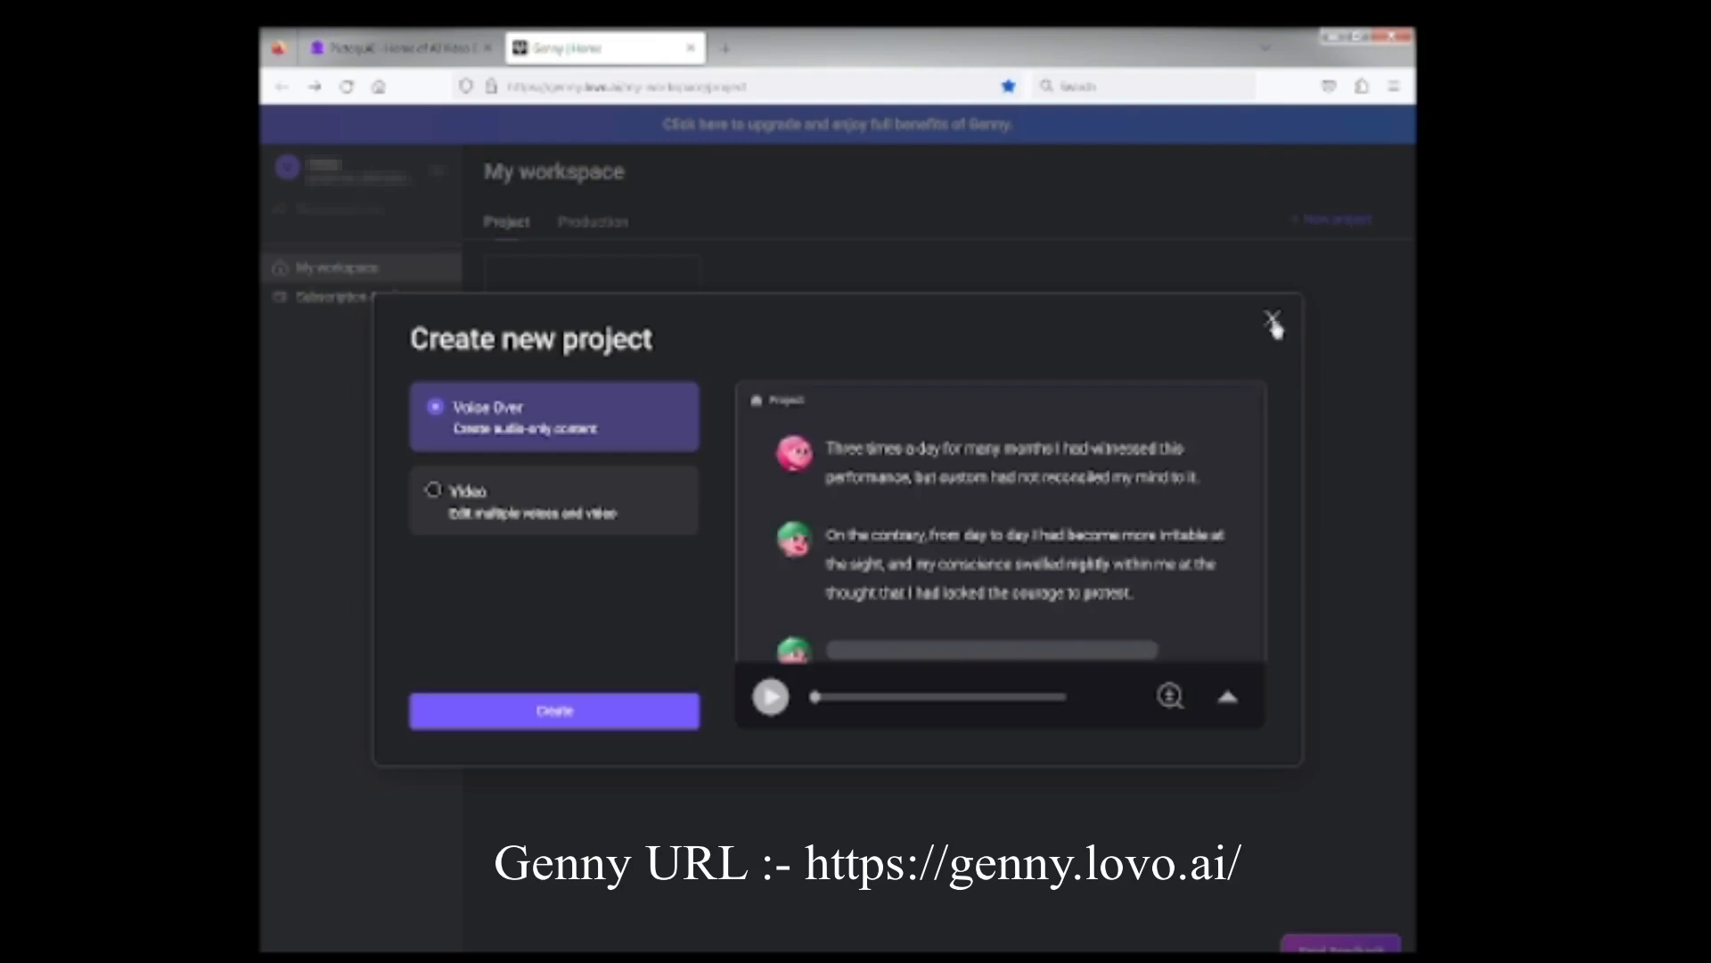
pyautogui.click(660, 710)
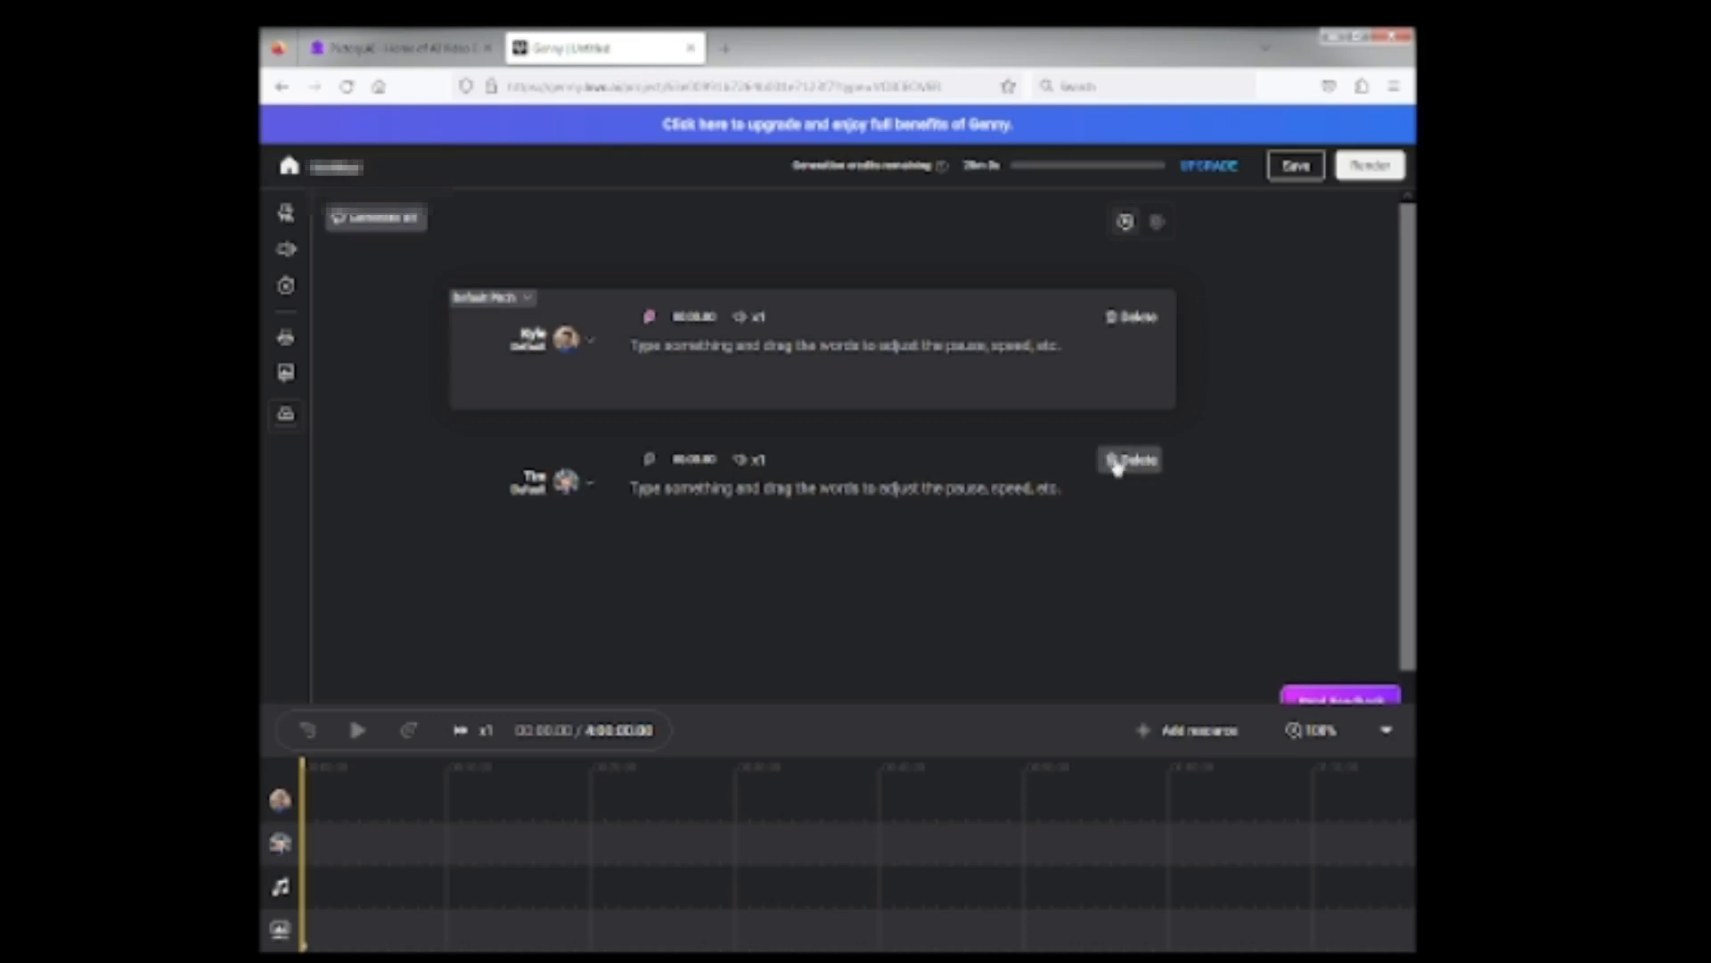
pyautogui.click(1117, 462)
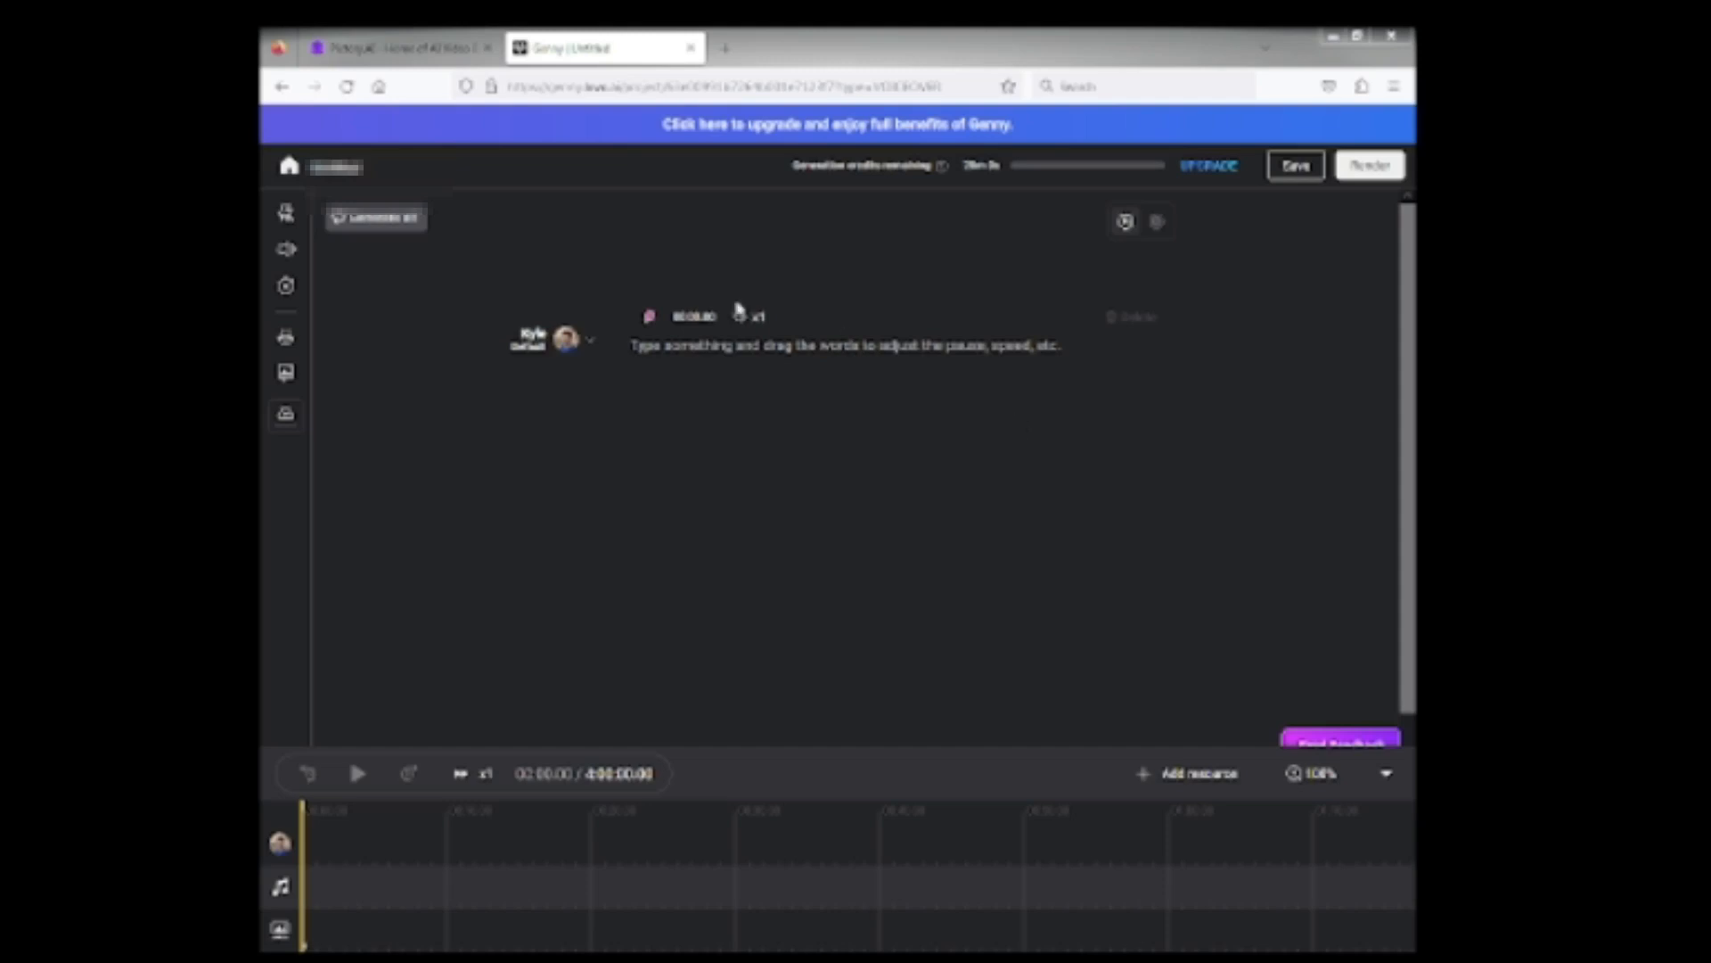
# Paste the full Lamborghini script into the remaining voice block
pyautogui.click(639, 347)
pyautogui.click(634, 346)
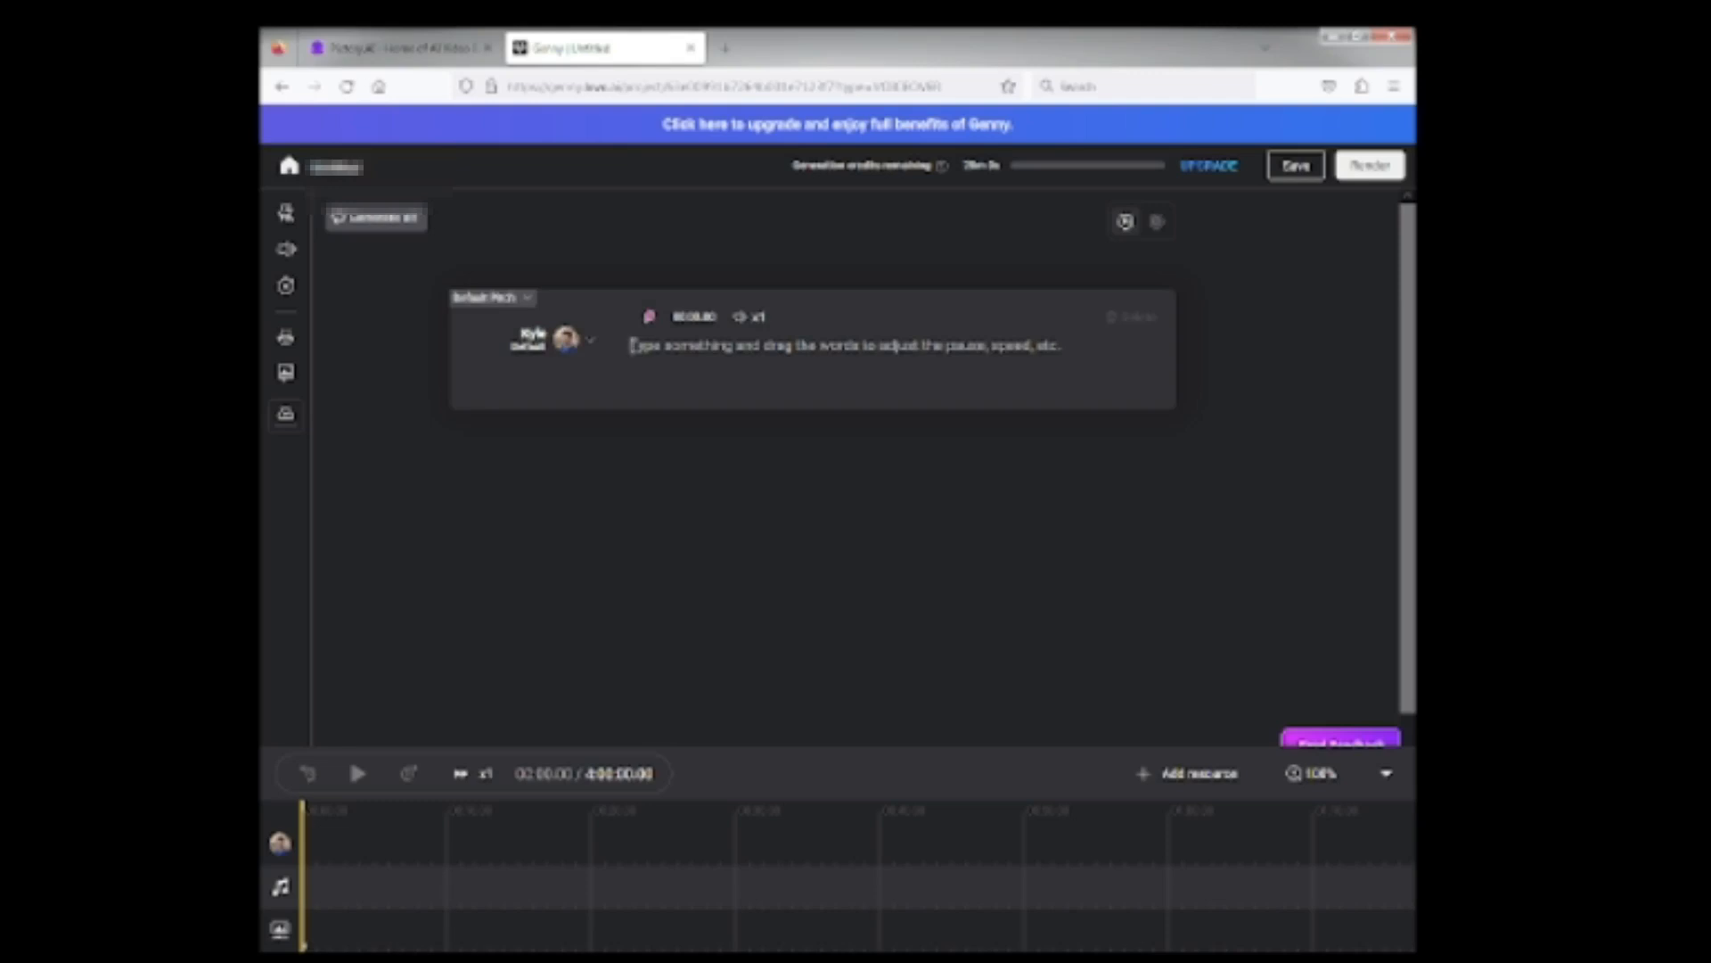
pyautogui.hotkey('ctrl', 'v')
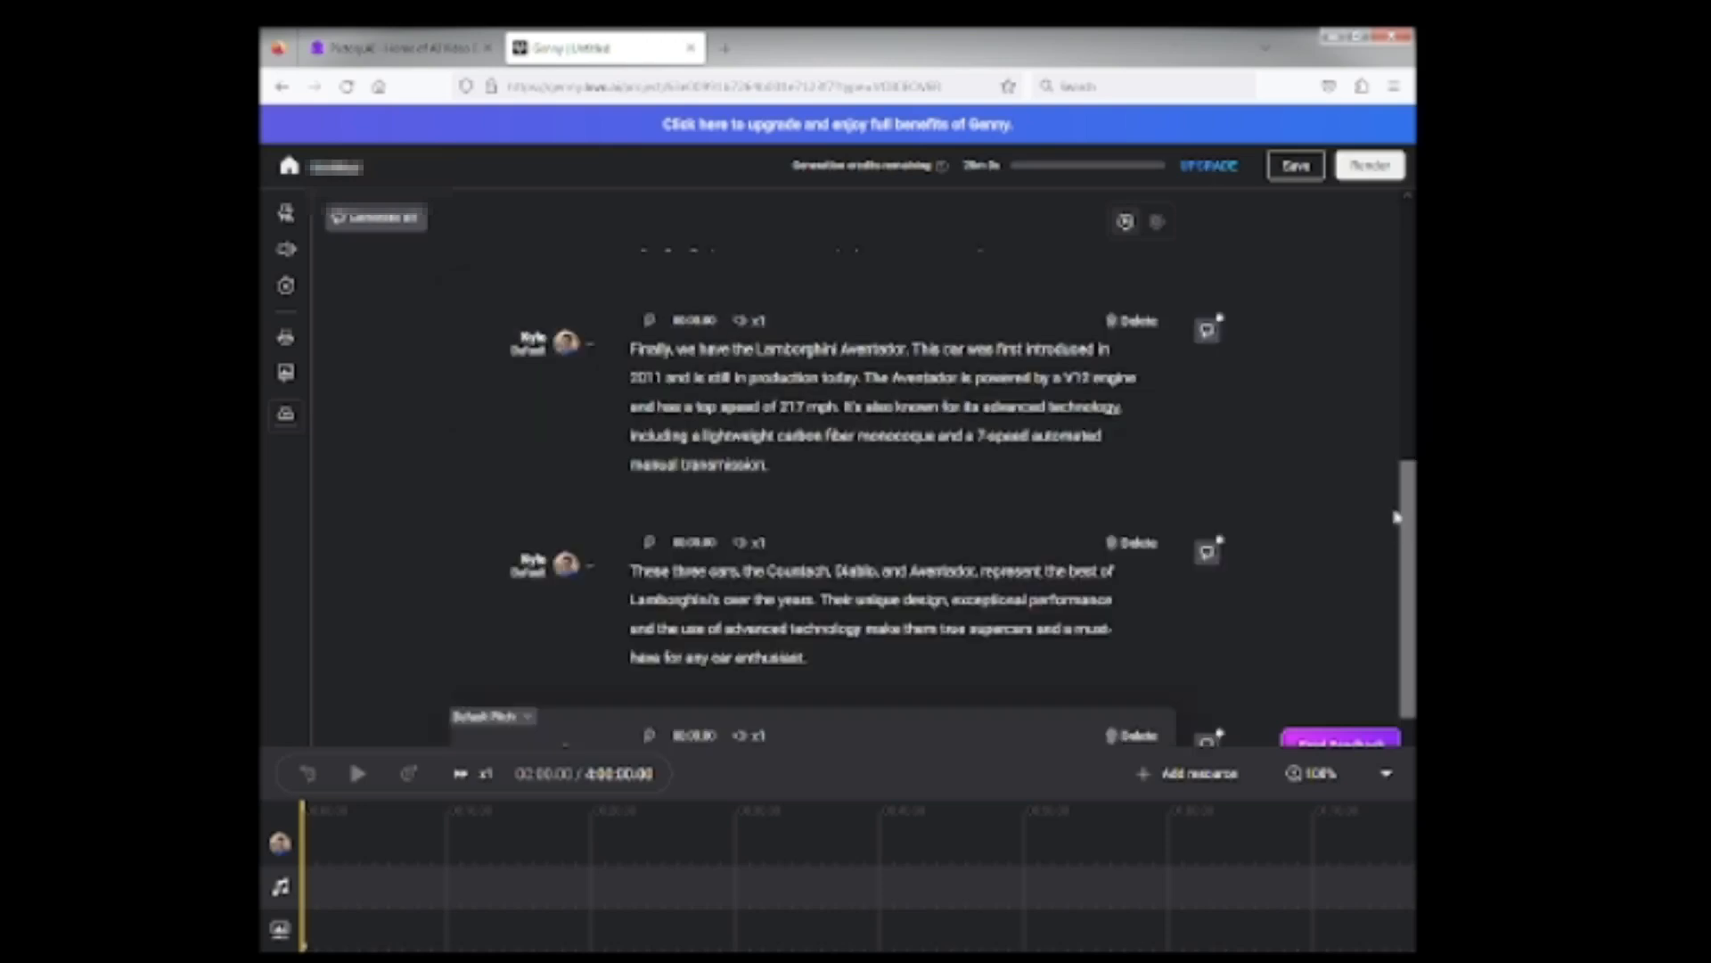
# Generate the speech for the opening "Welcome to the world of Lamborghini" paragraph and play it back
pyautogui.moveTo(1408, 530); pyautogui.dragTo(1409, 260)
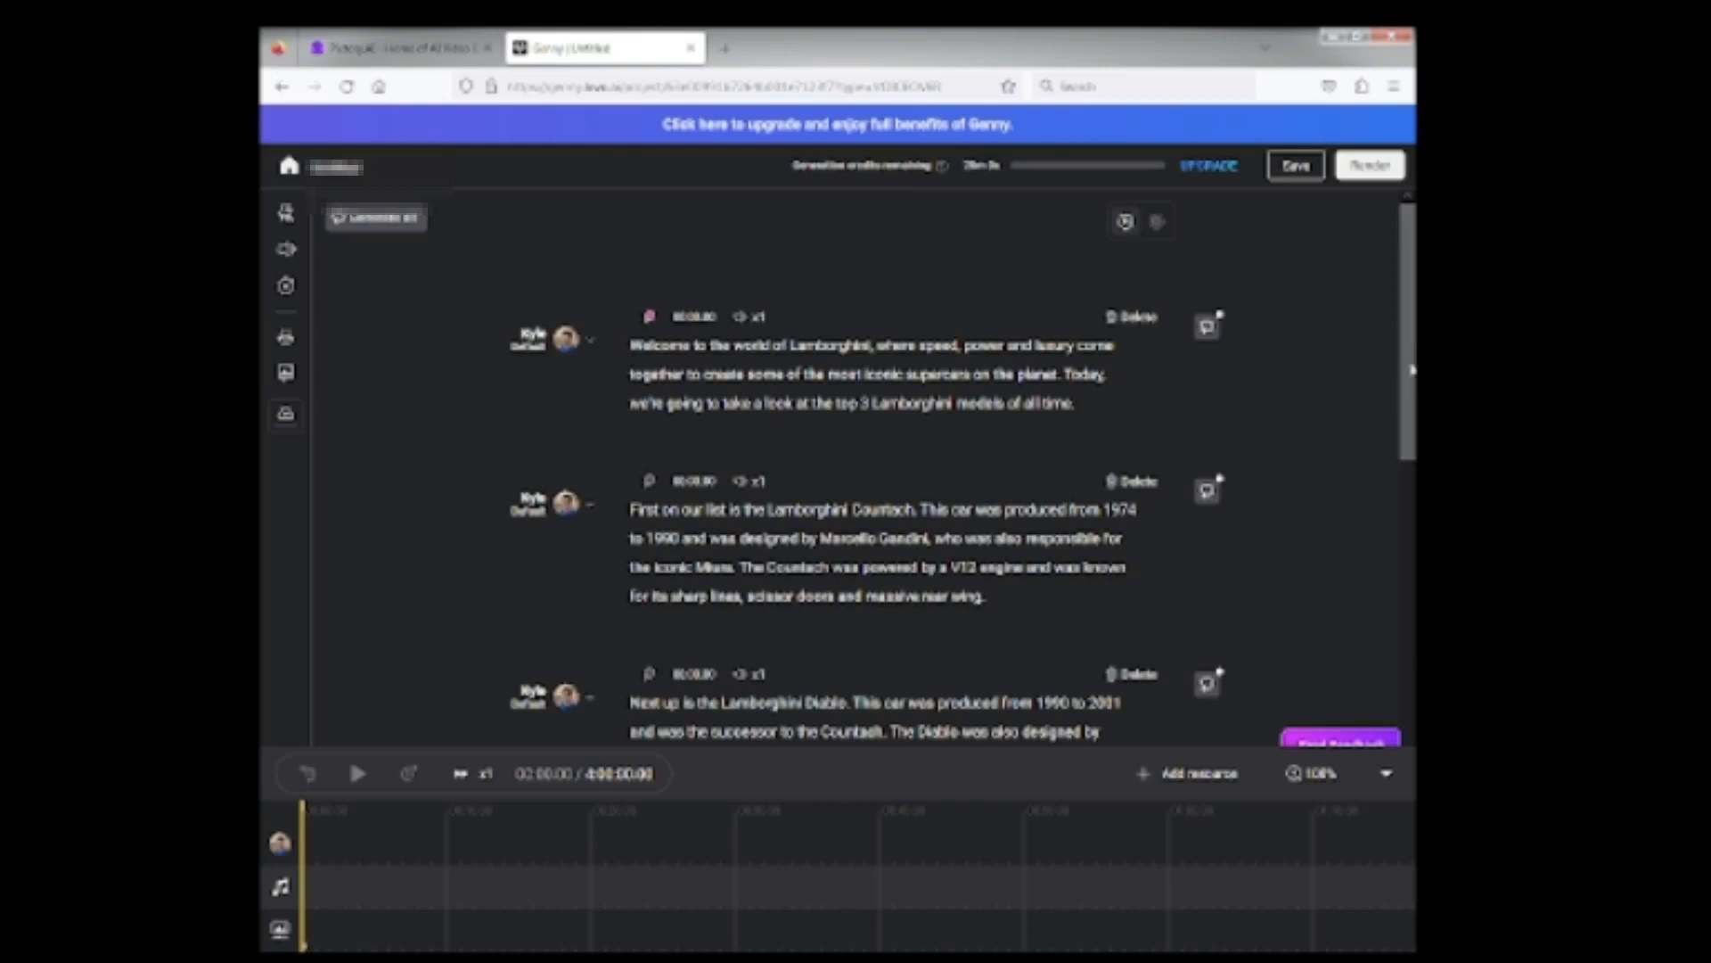
pyautogui.scroll(-2, 1414, 389)
pyautogui.scroll(2, 1413, 390)
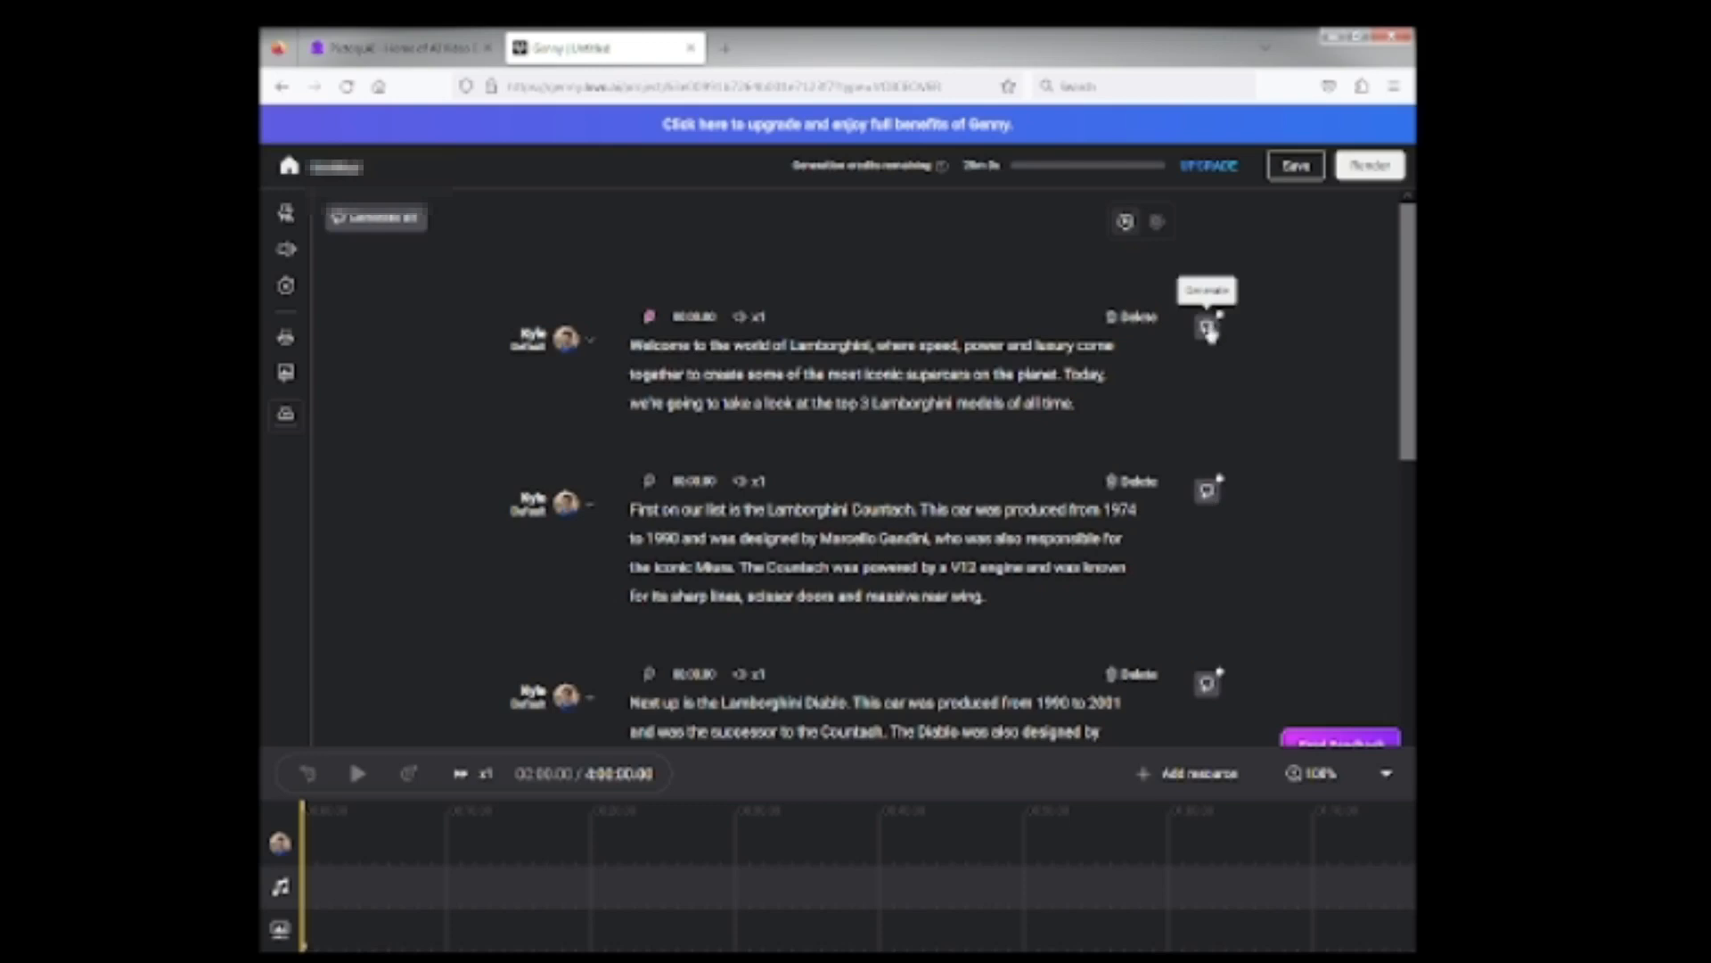
pyautogui.click(1209, 330)
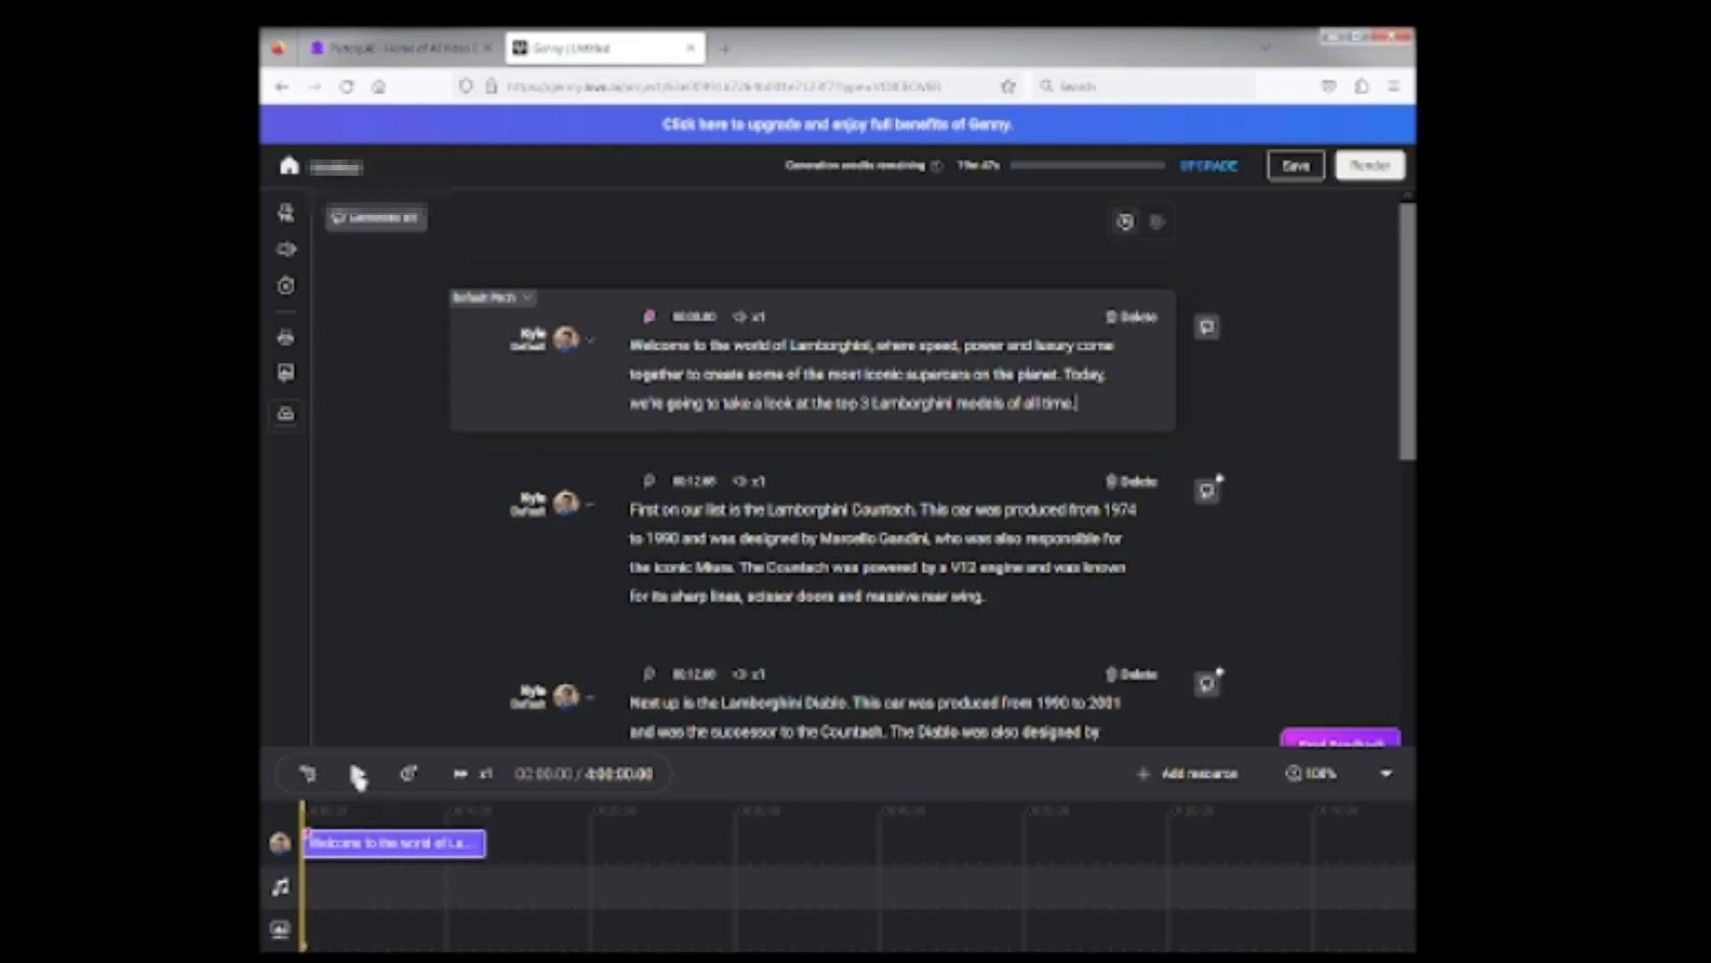
pyautogui.click(358, 776)
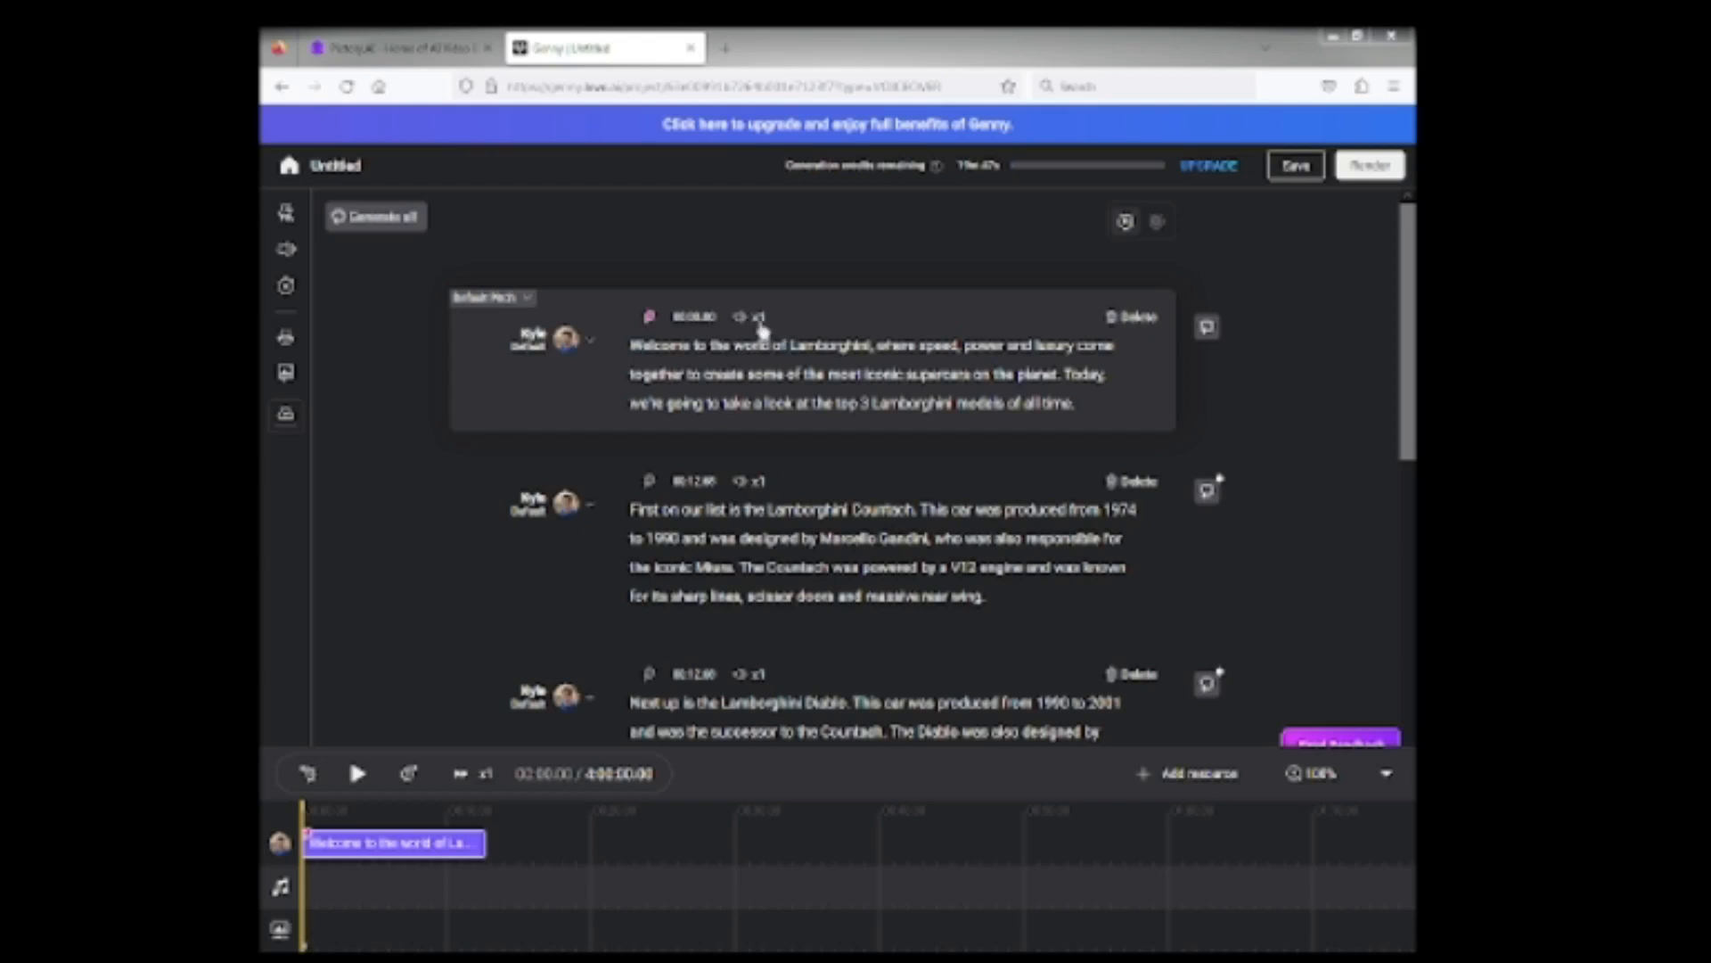
# Browse the premium voices available for the opening paragraph, and close the voice selection without choosing another voice
pyautogui.click(591, 346)
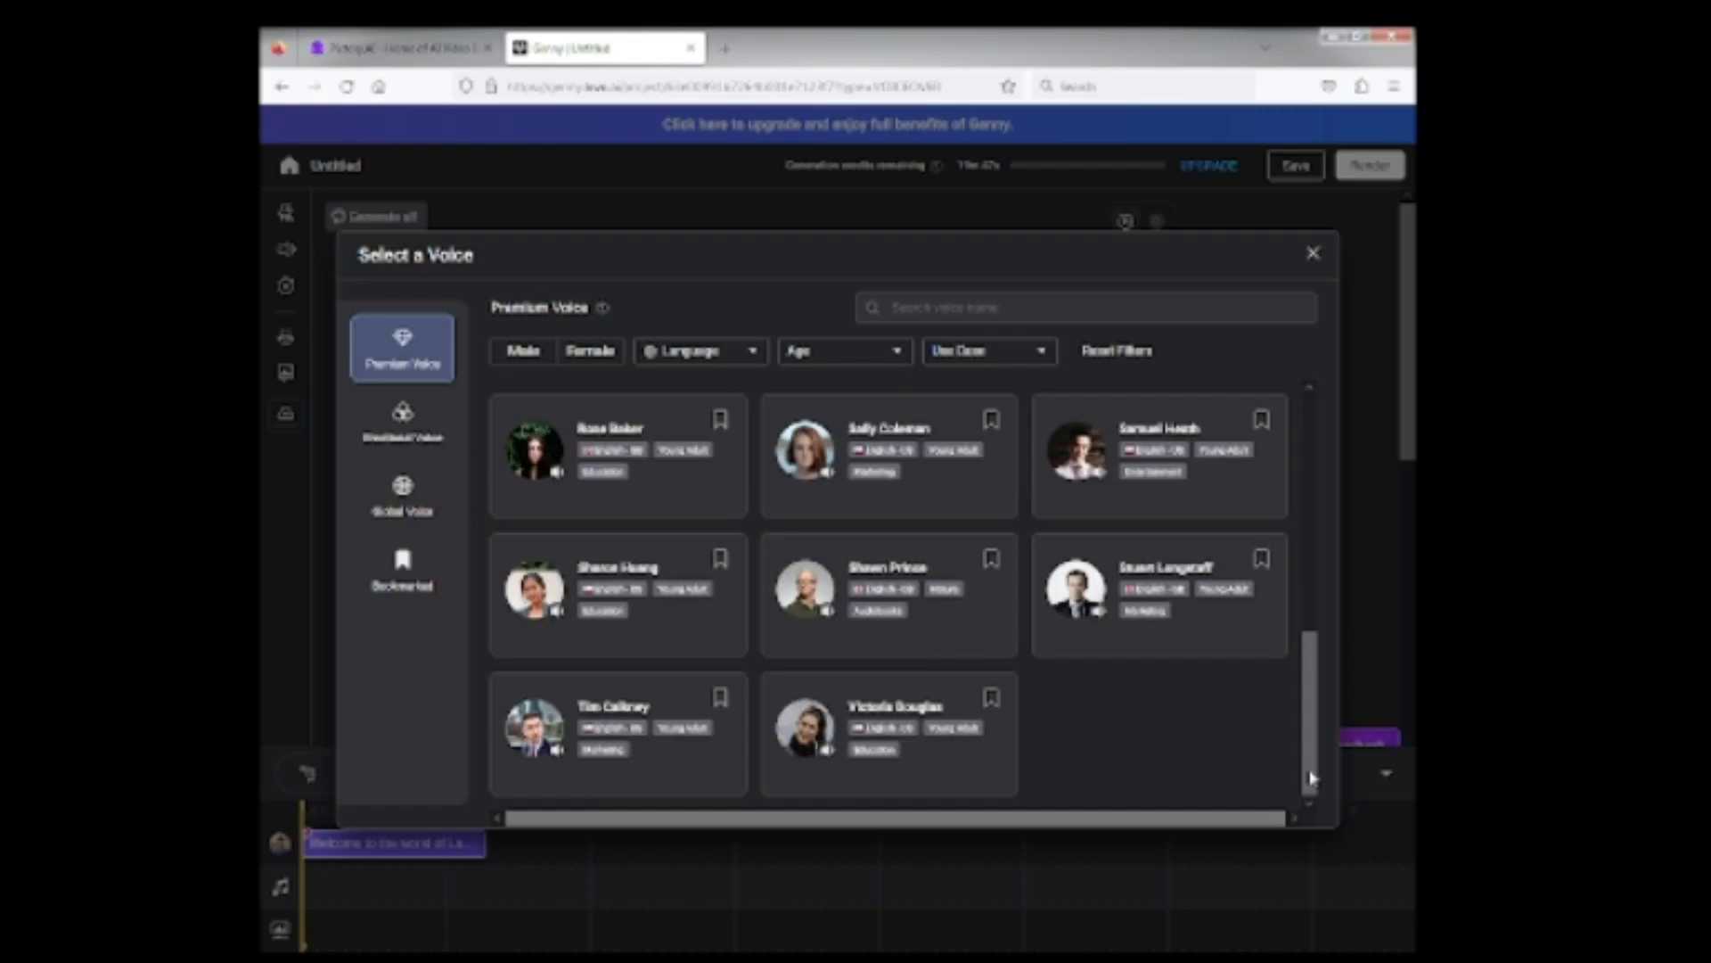
pyautogui.moveTo(1311, 778); pyautogui.dragTo(1130, 488)
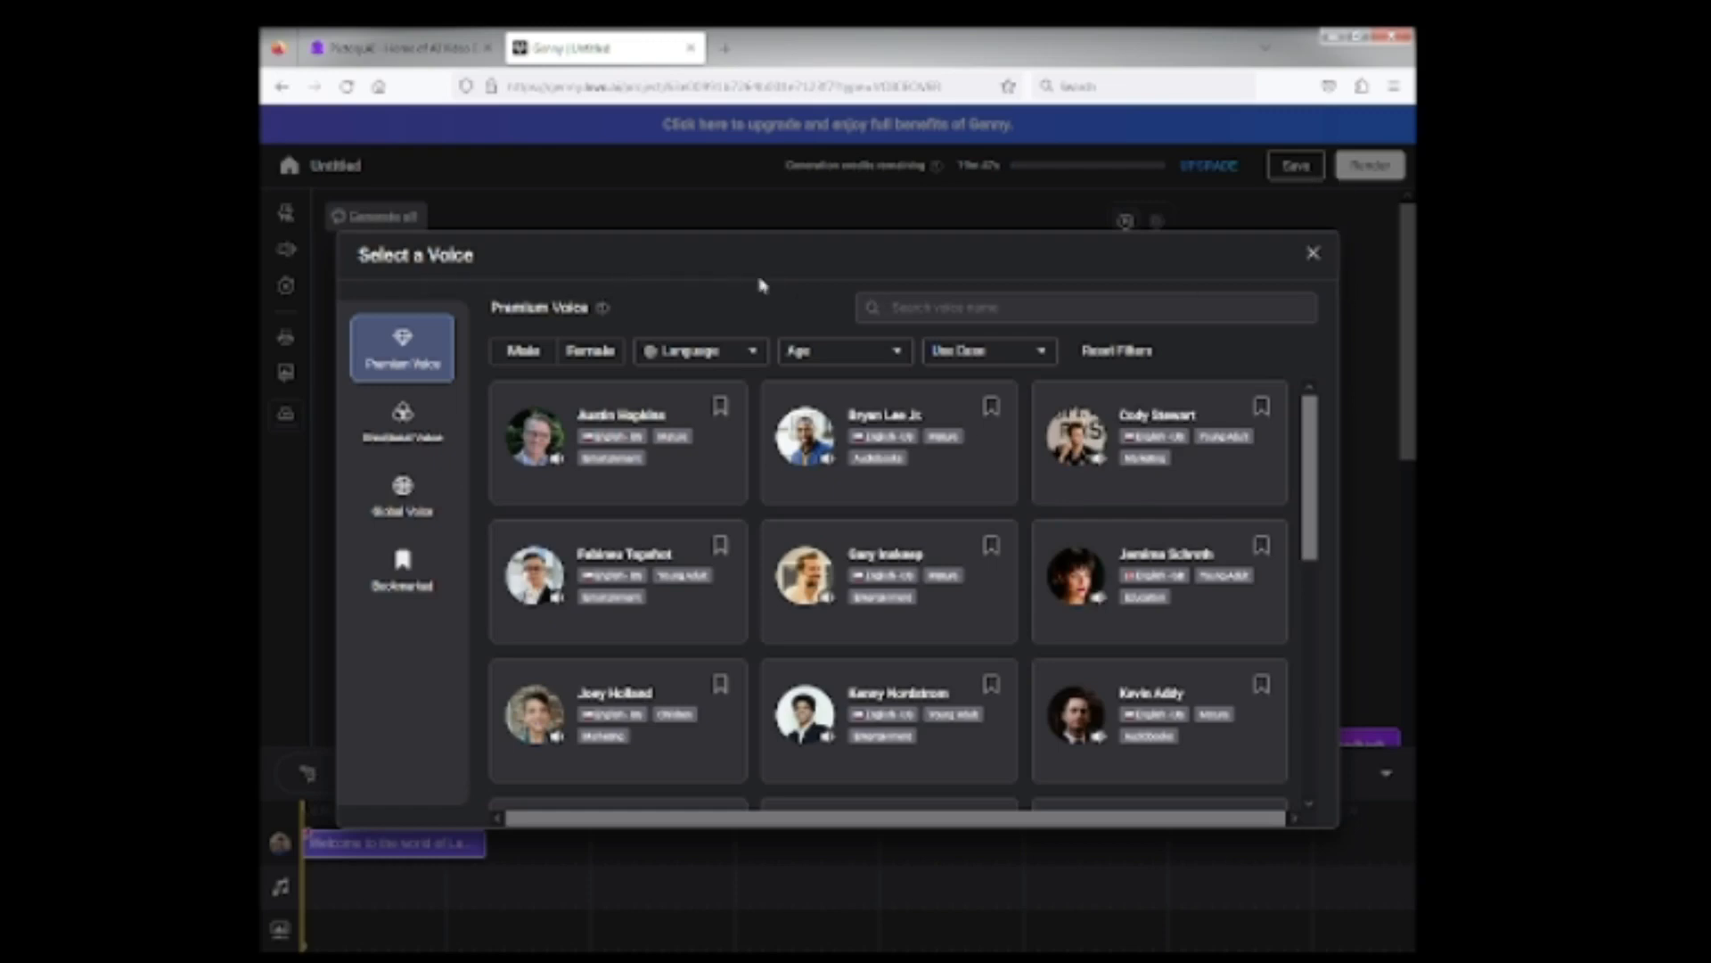
pyautogui.click(1314, 256)
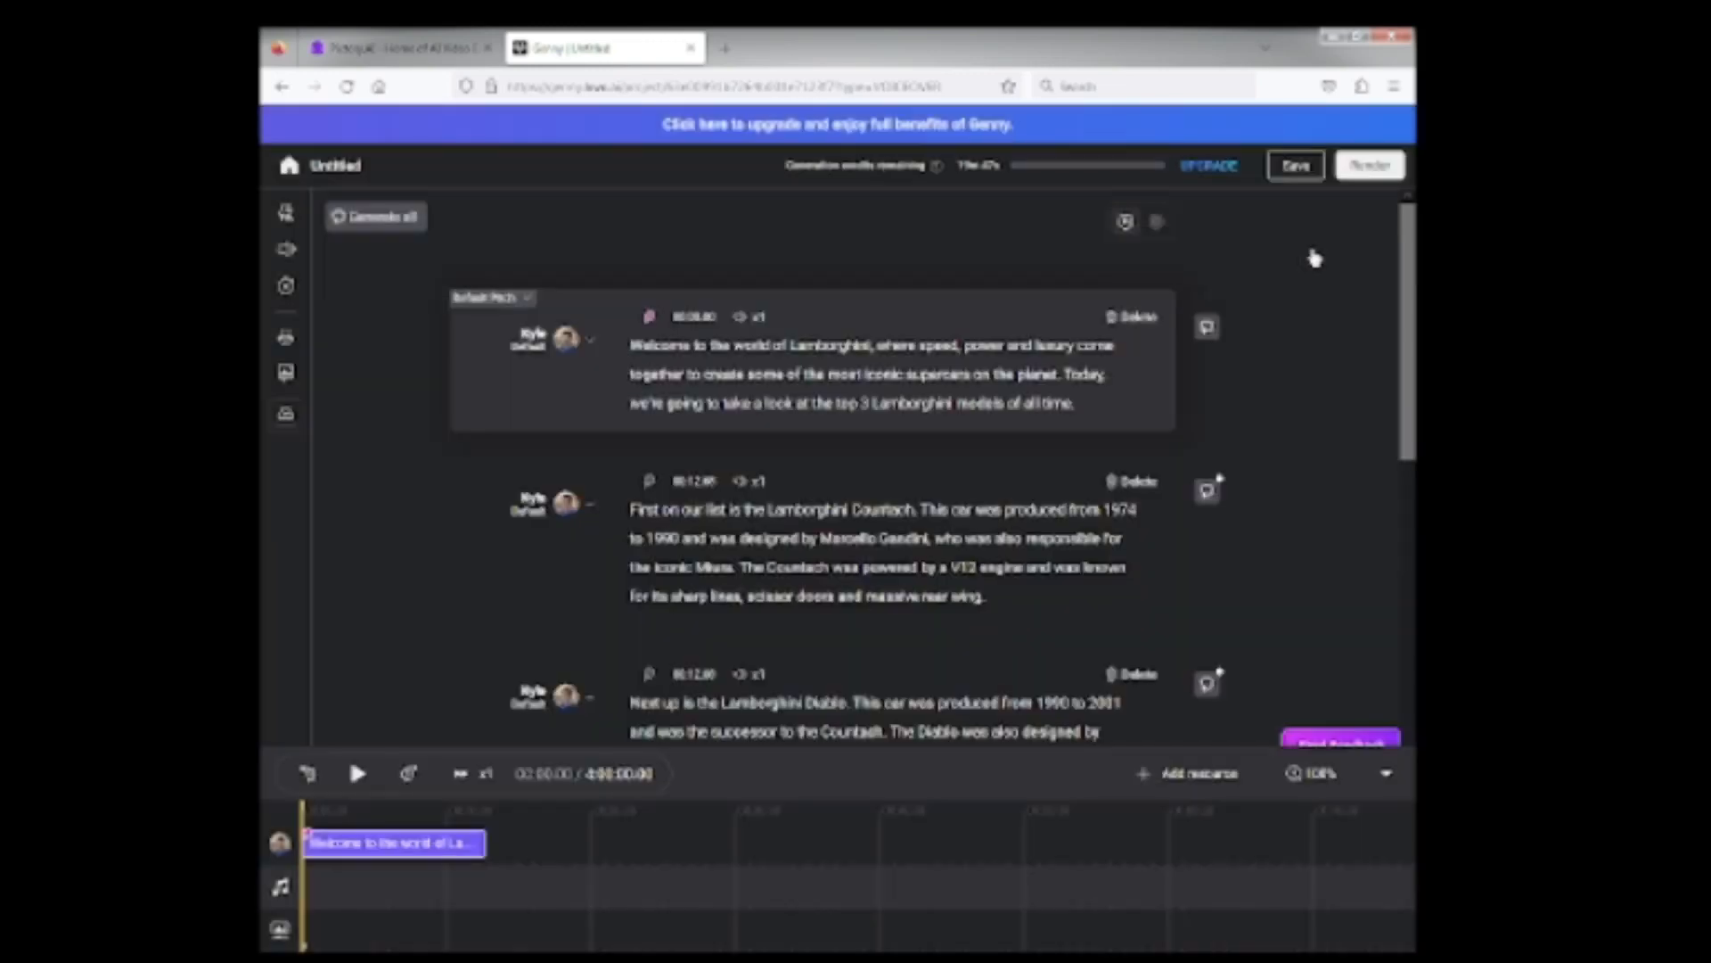
# Set the opening paragraph's speed to x1, generate speech for all script paragraphs, and check the blocks through to the closing one
pyautogui.click(758, 319)
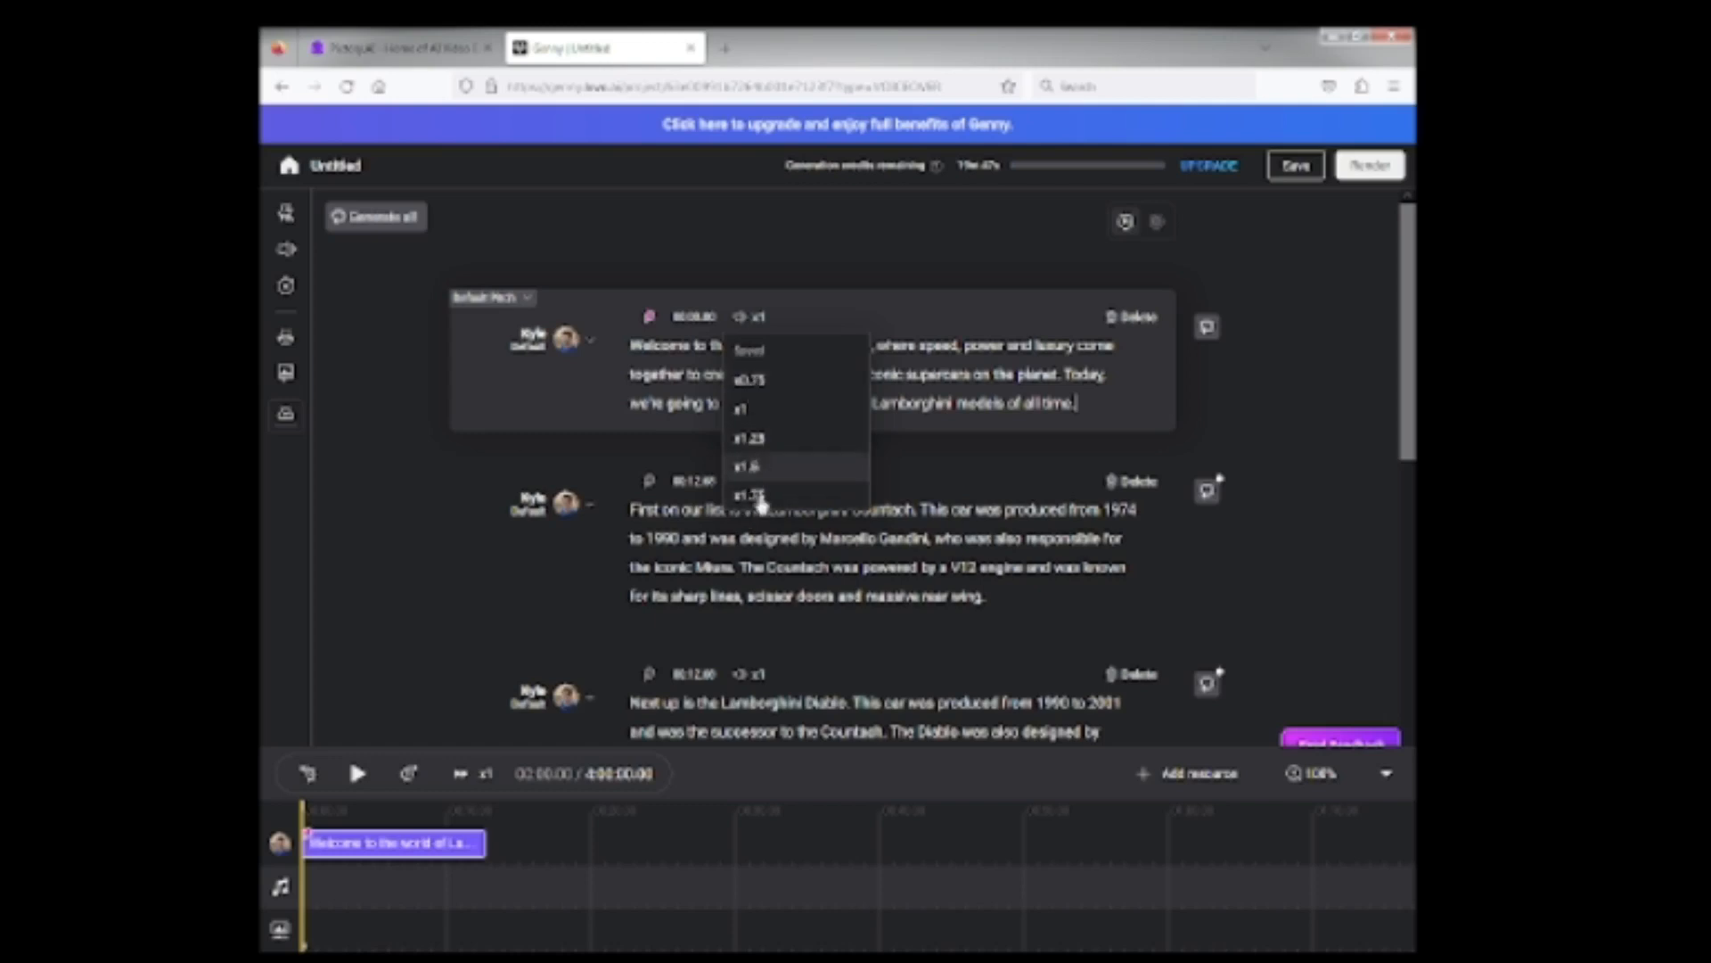
pyautogui.click(744, 412)
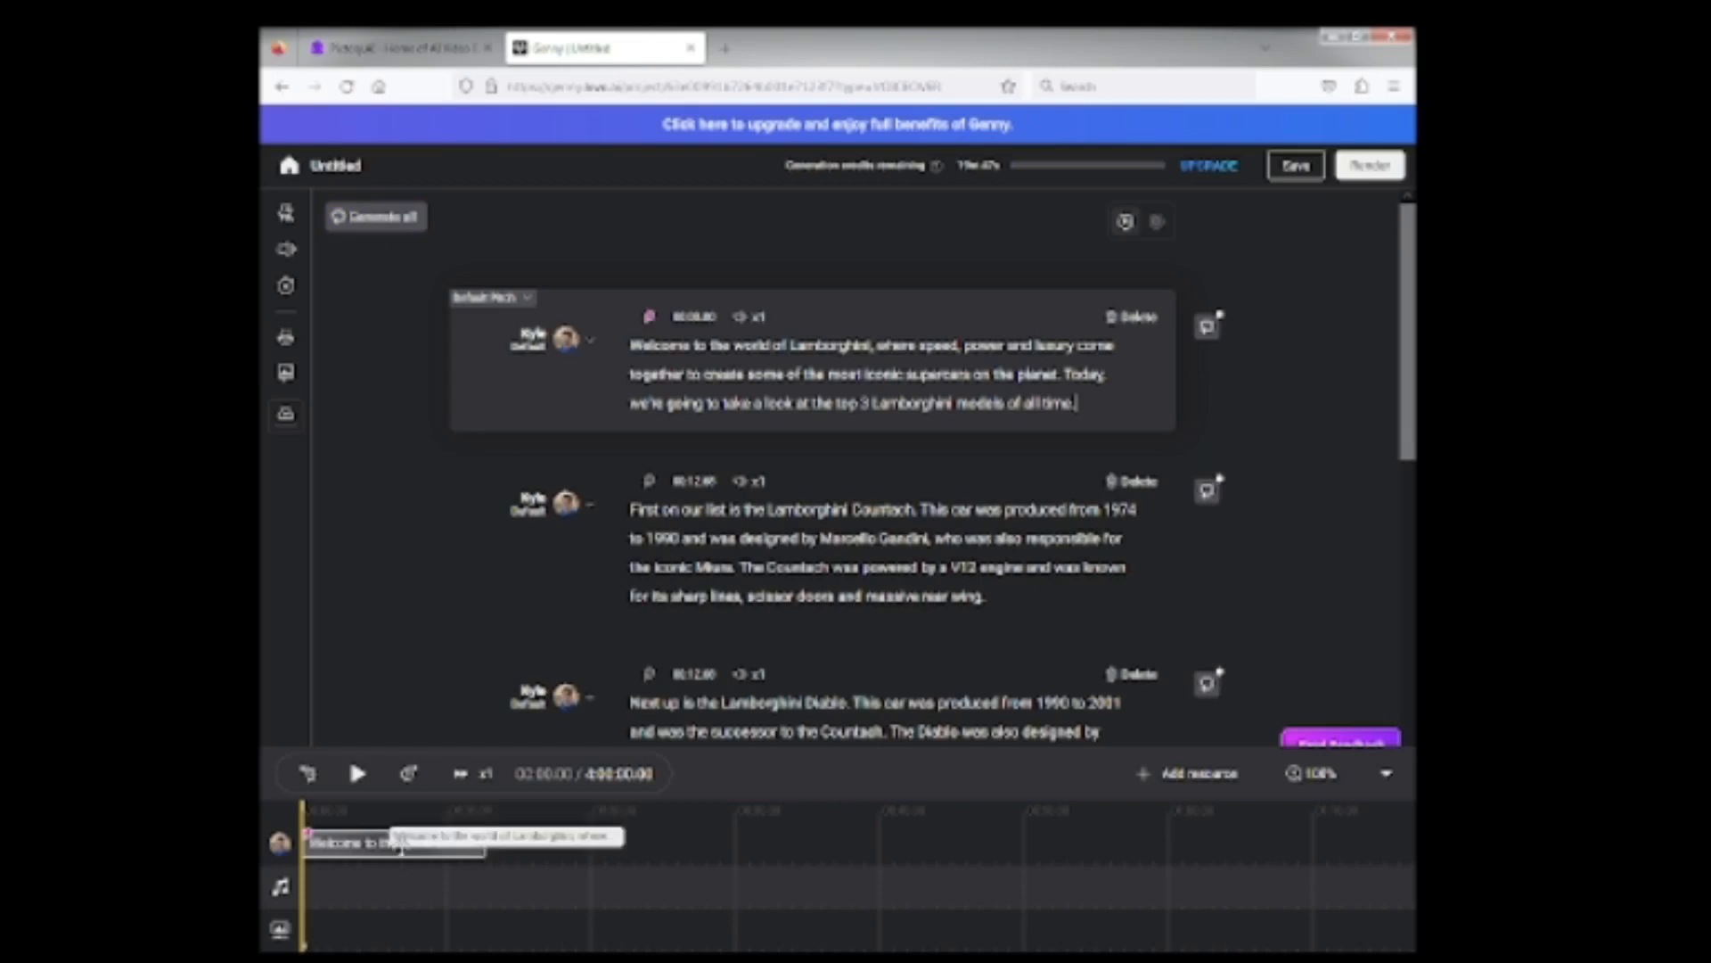
pyautogui.click(347, 223)
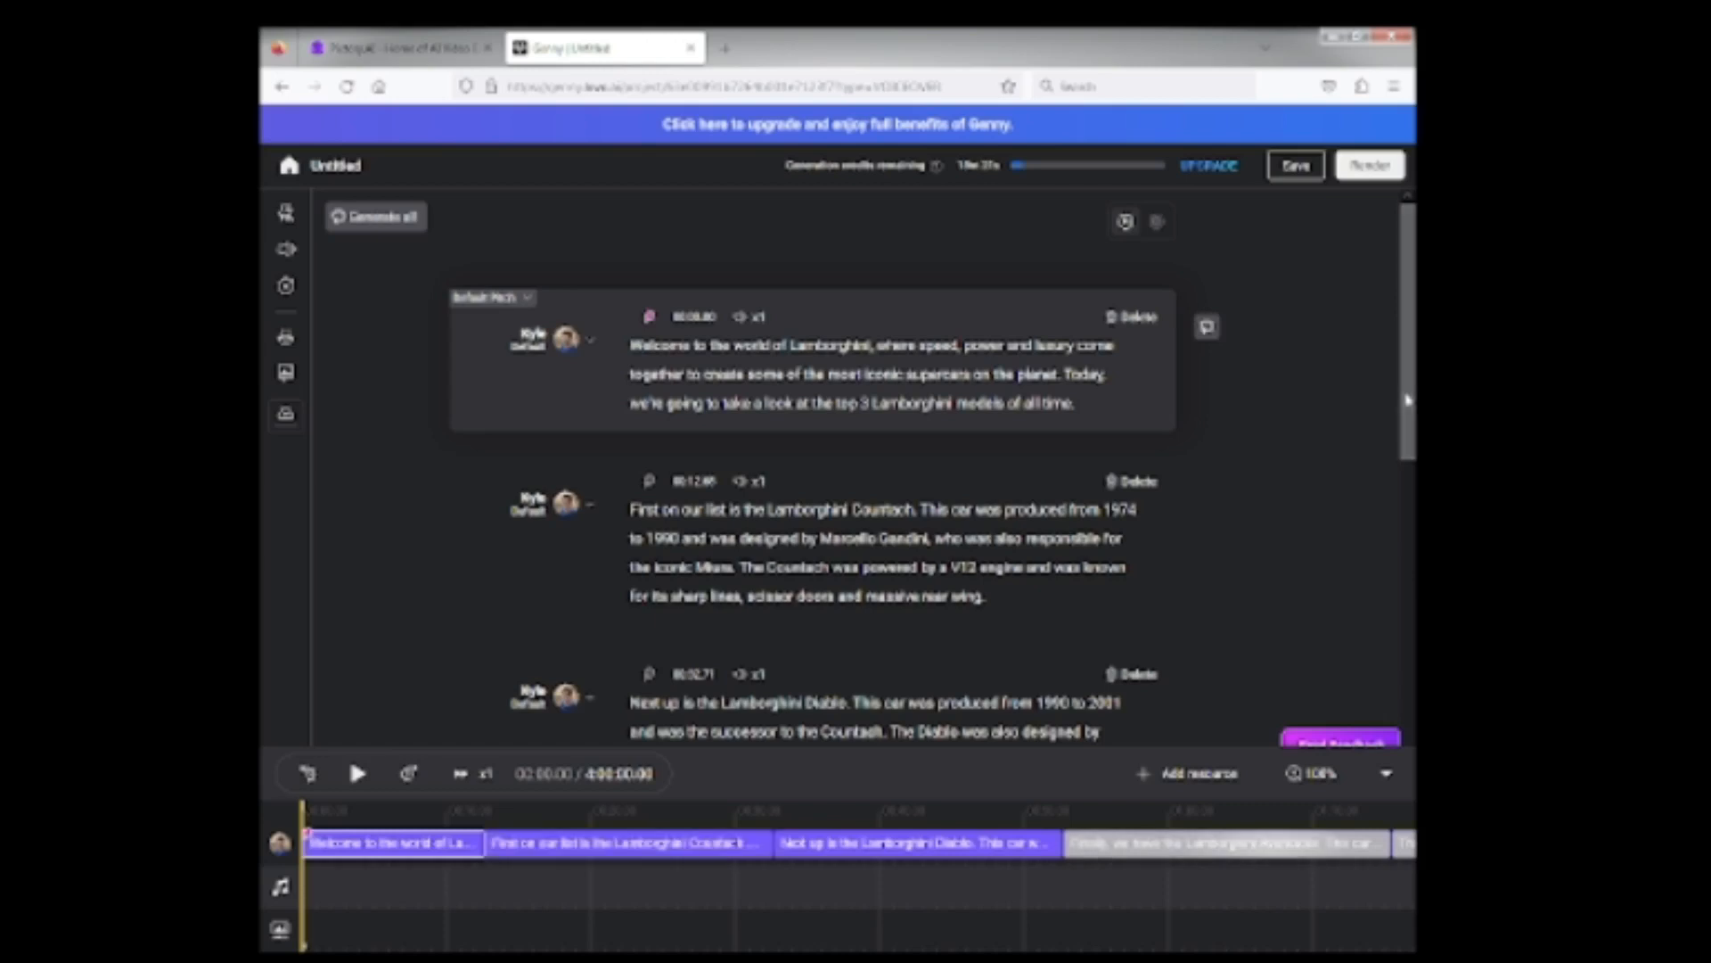
pyautogui.moveTo(1407, 401); pyautogui.dragTo(1396, 638)
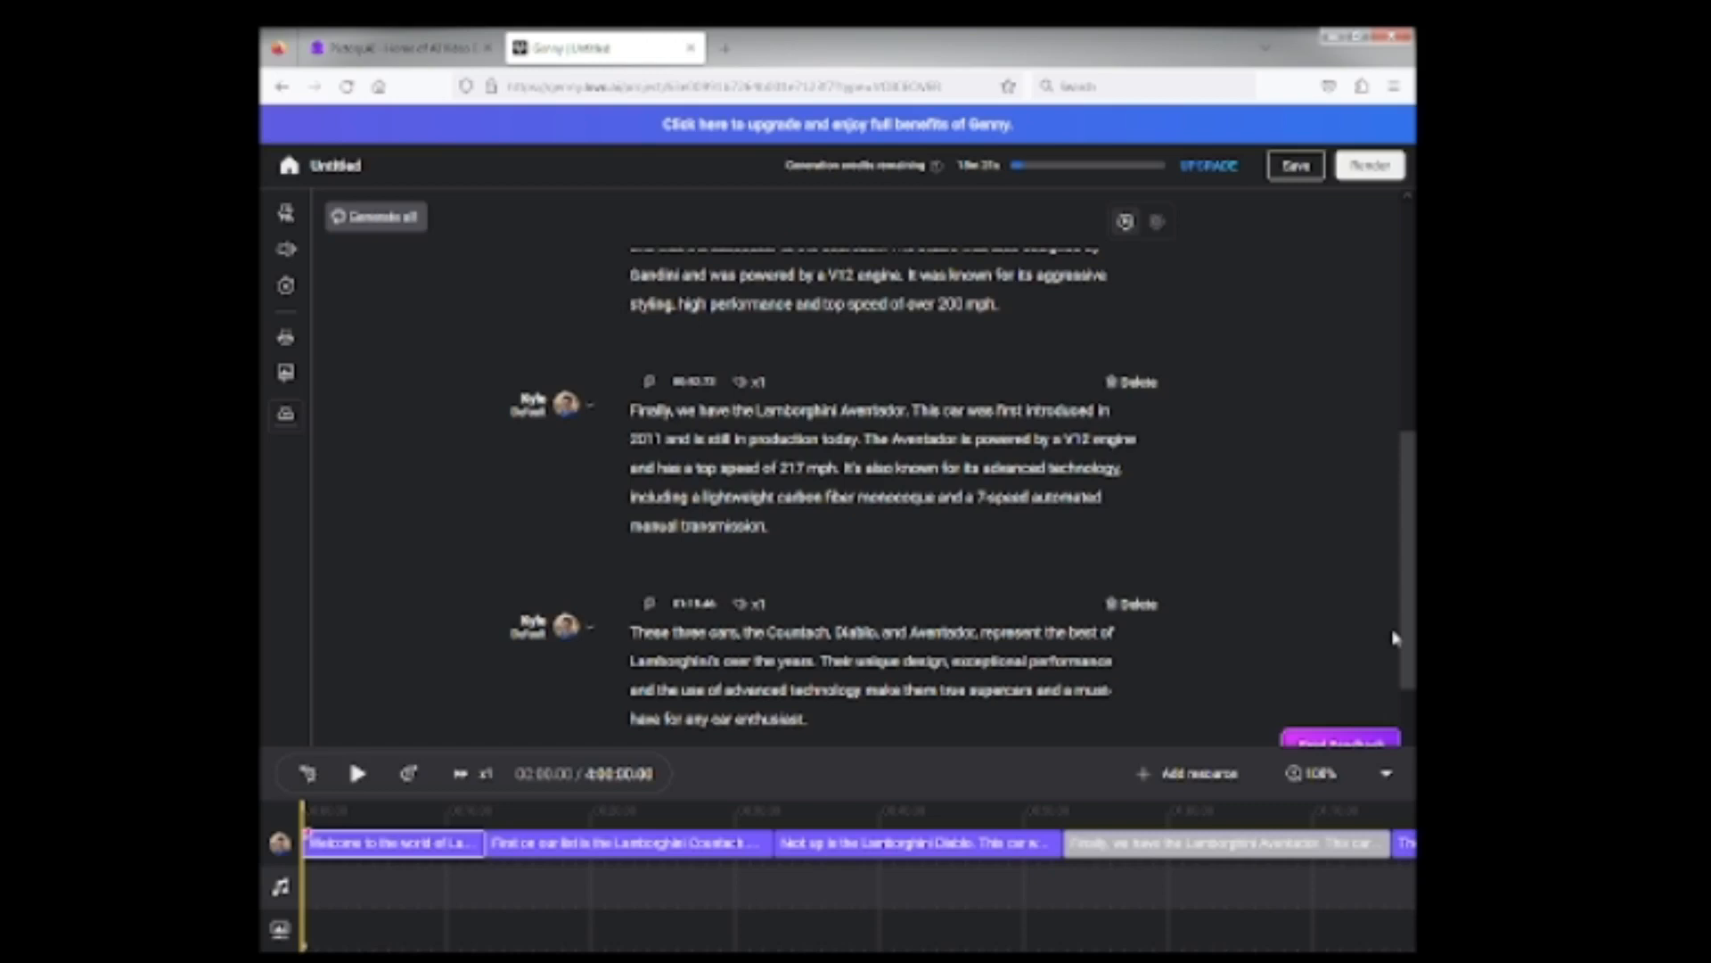
pyautogui.moveTo(1396, 638); pyautogui.dragTo(1396, 720)
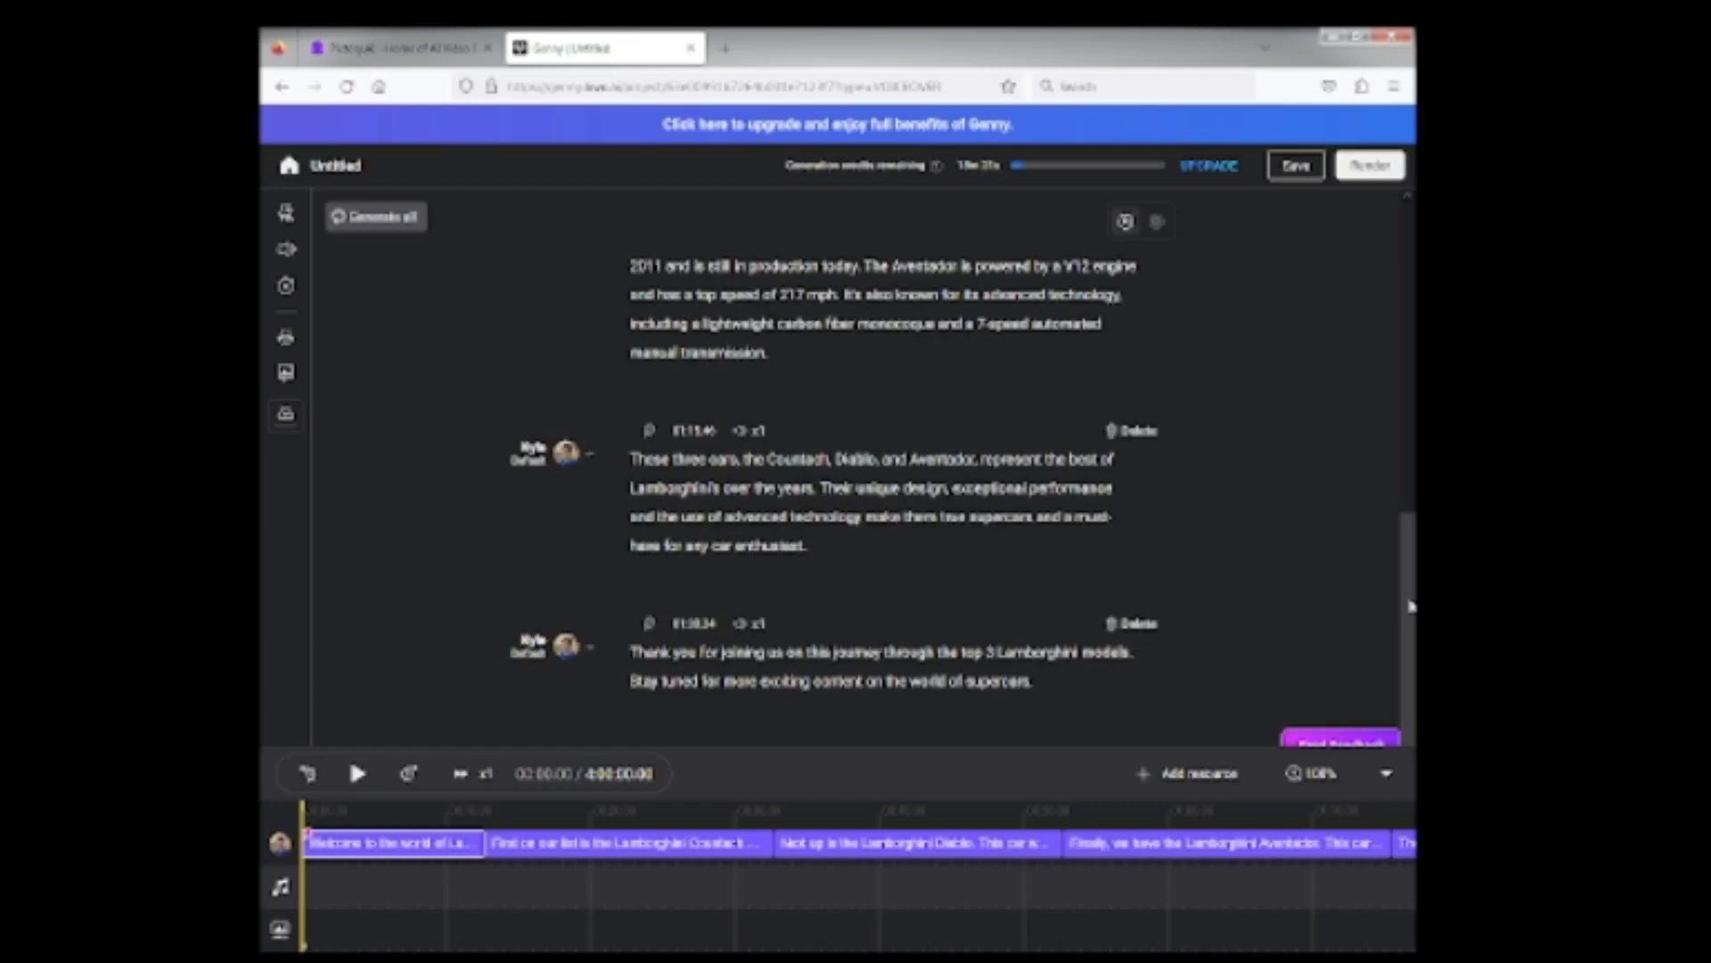
pyautogui.moveTo(1408, 606); pyautogui.dragTo(1392, 272)
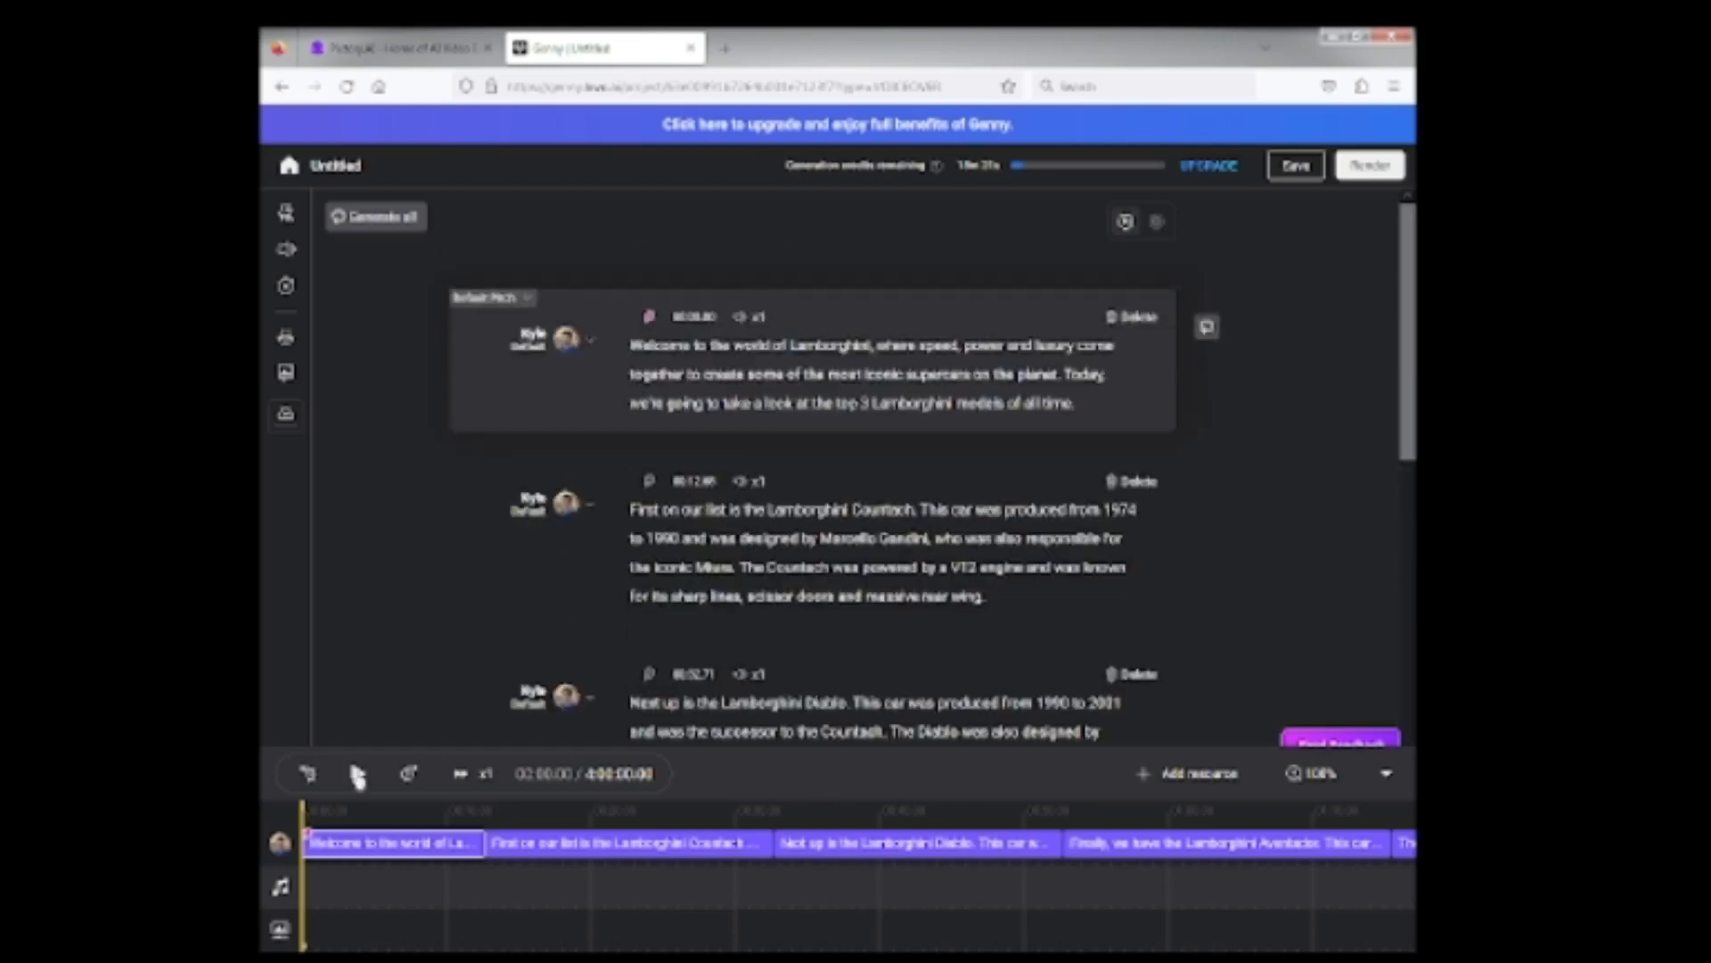
# Play back the generated voice-over from the beginning and again from about 01:11 in the timeline
pyautogui.click(358, 776)
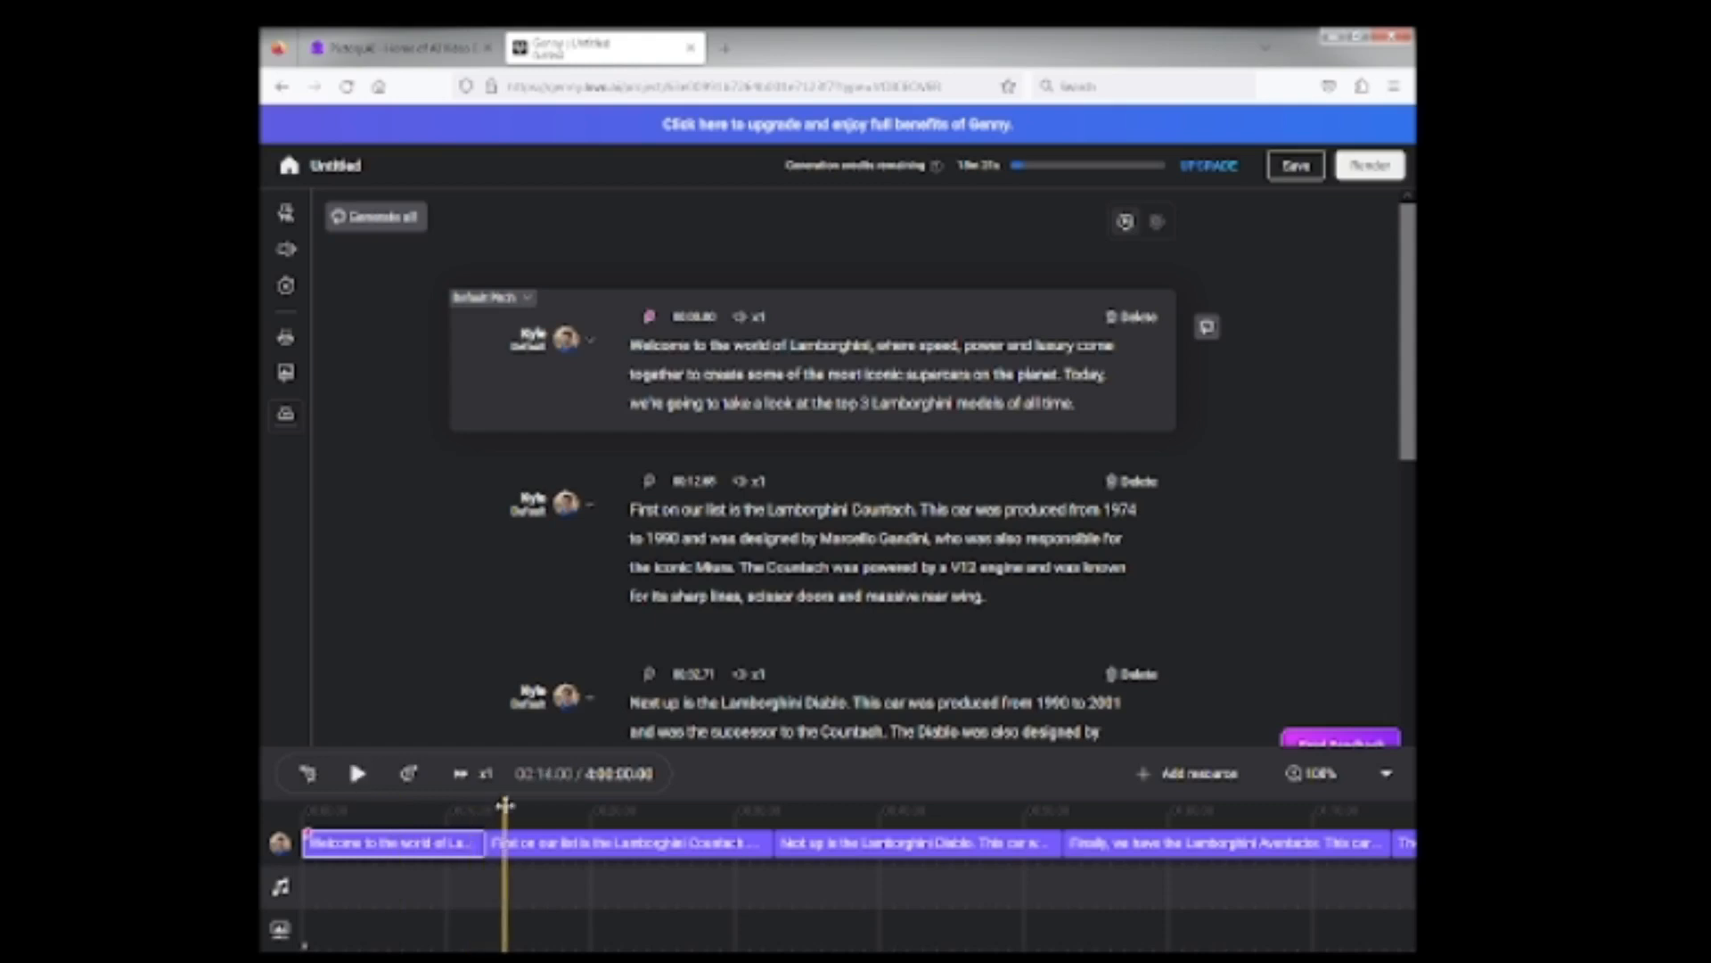
pyautogui.moveTo(505, 806); pyautogui.dragTo(531, 807)
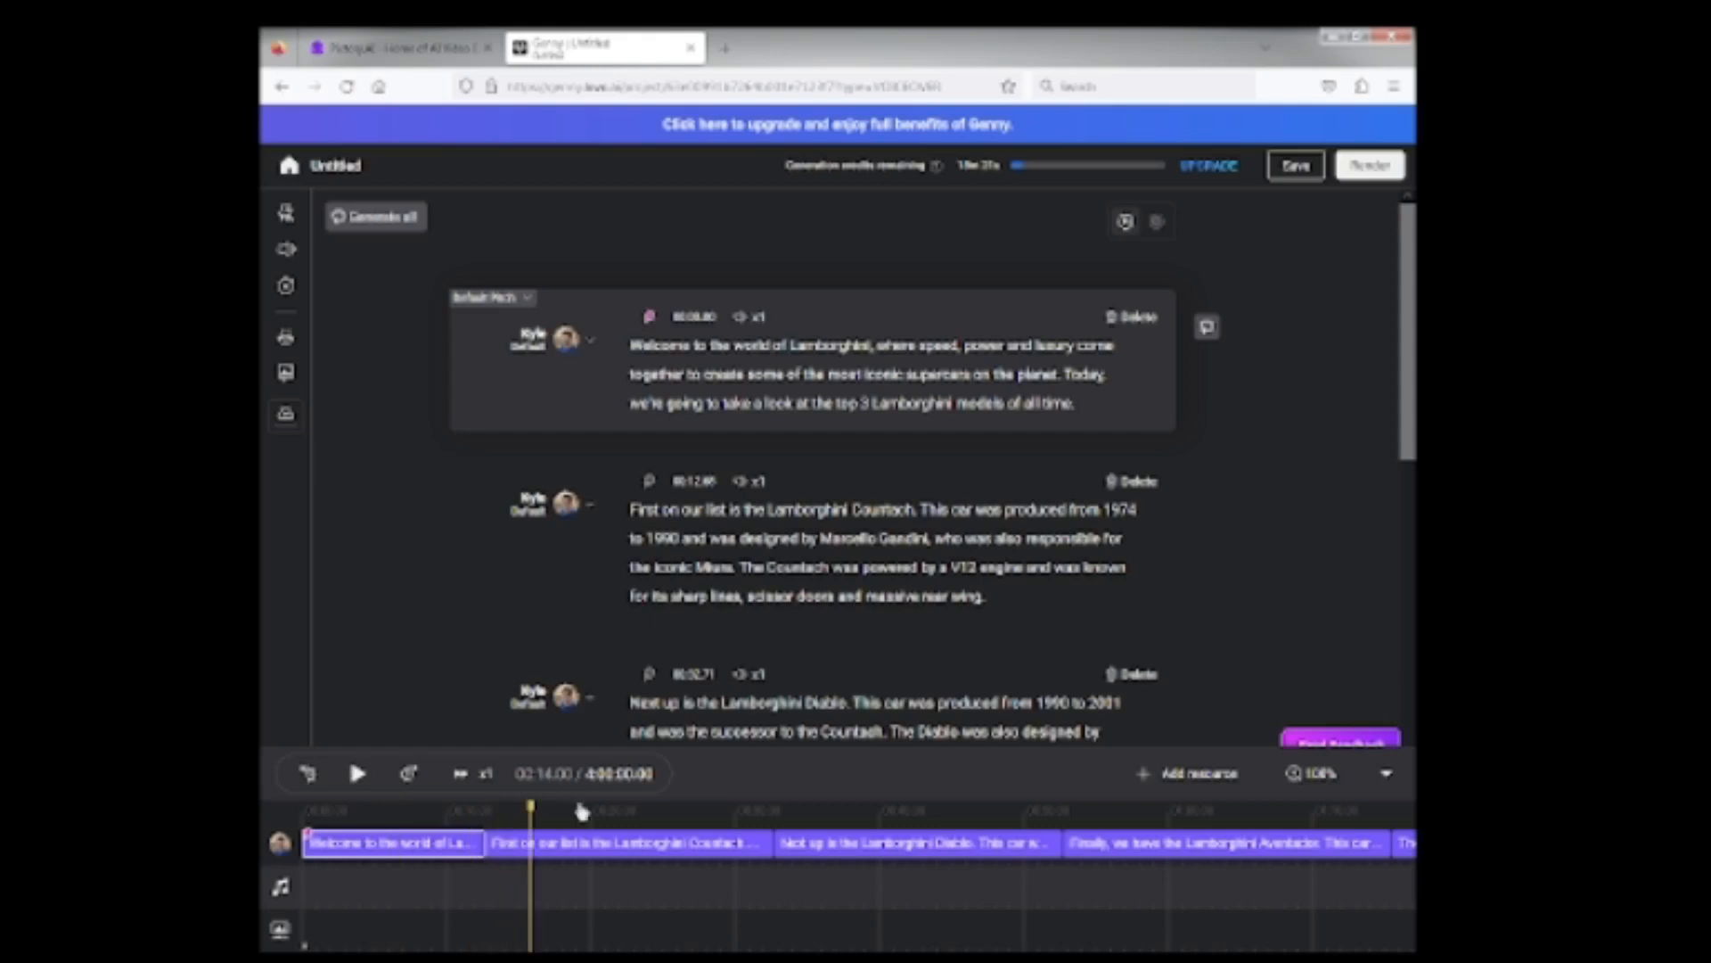
pyautogui.click(1333, 811)
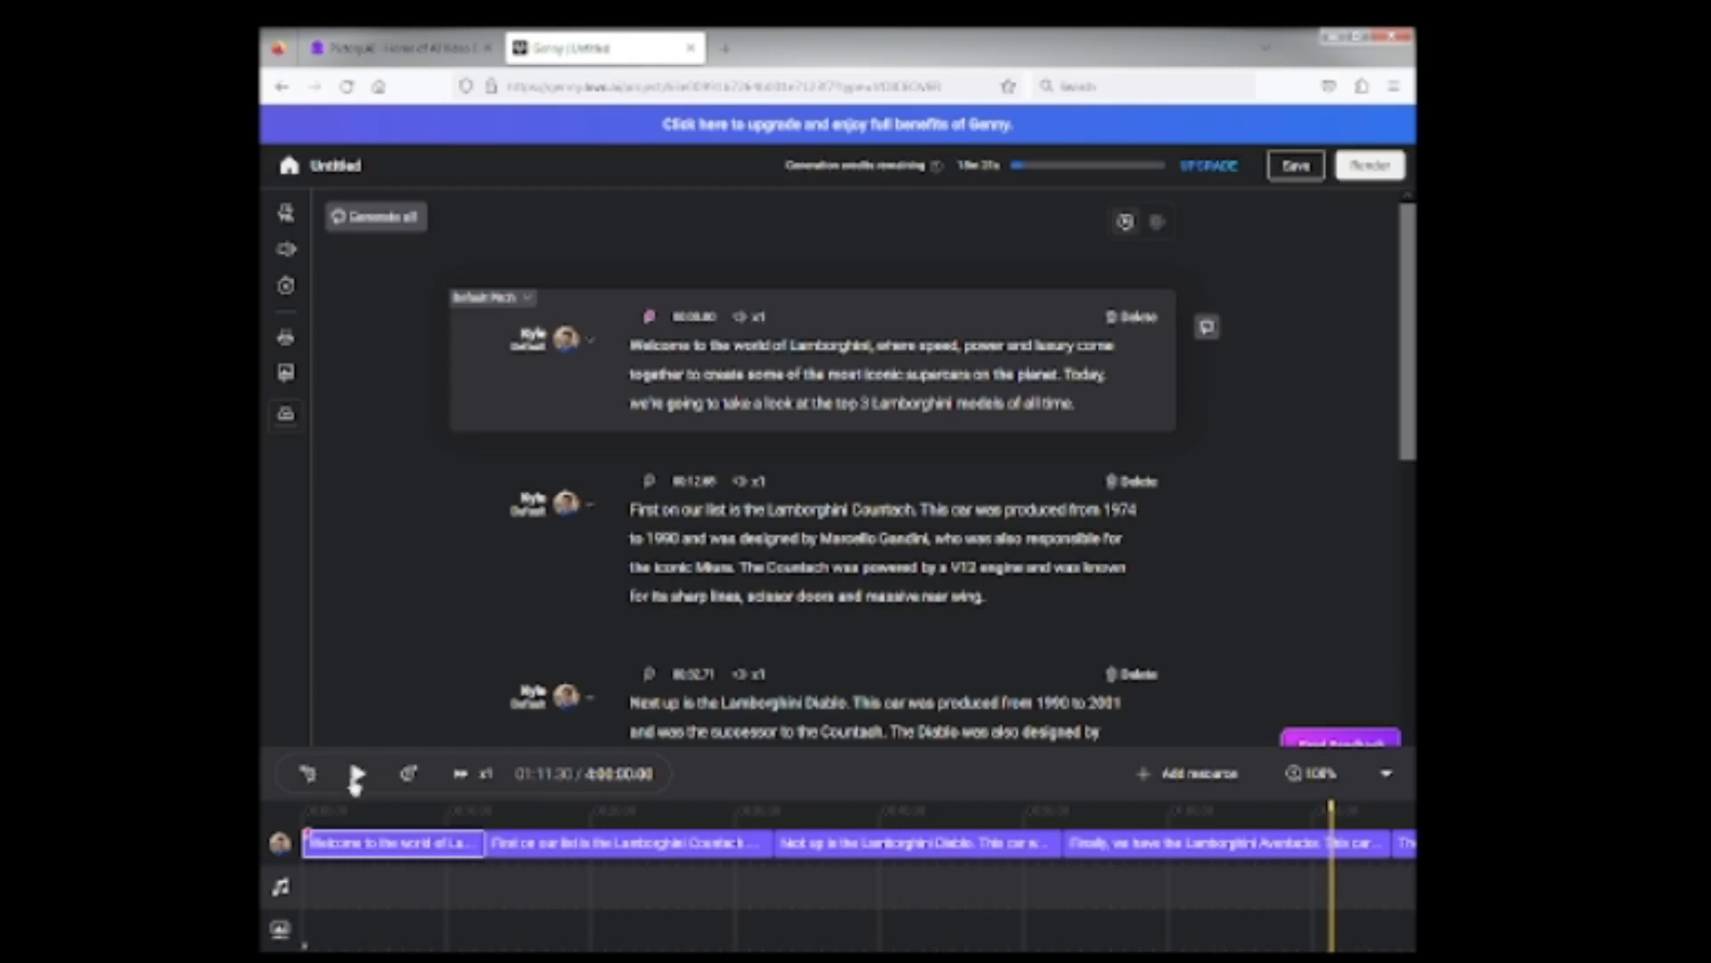
pyautogui.click(356, 775)
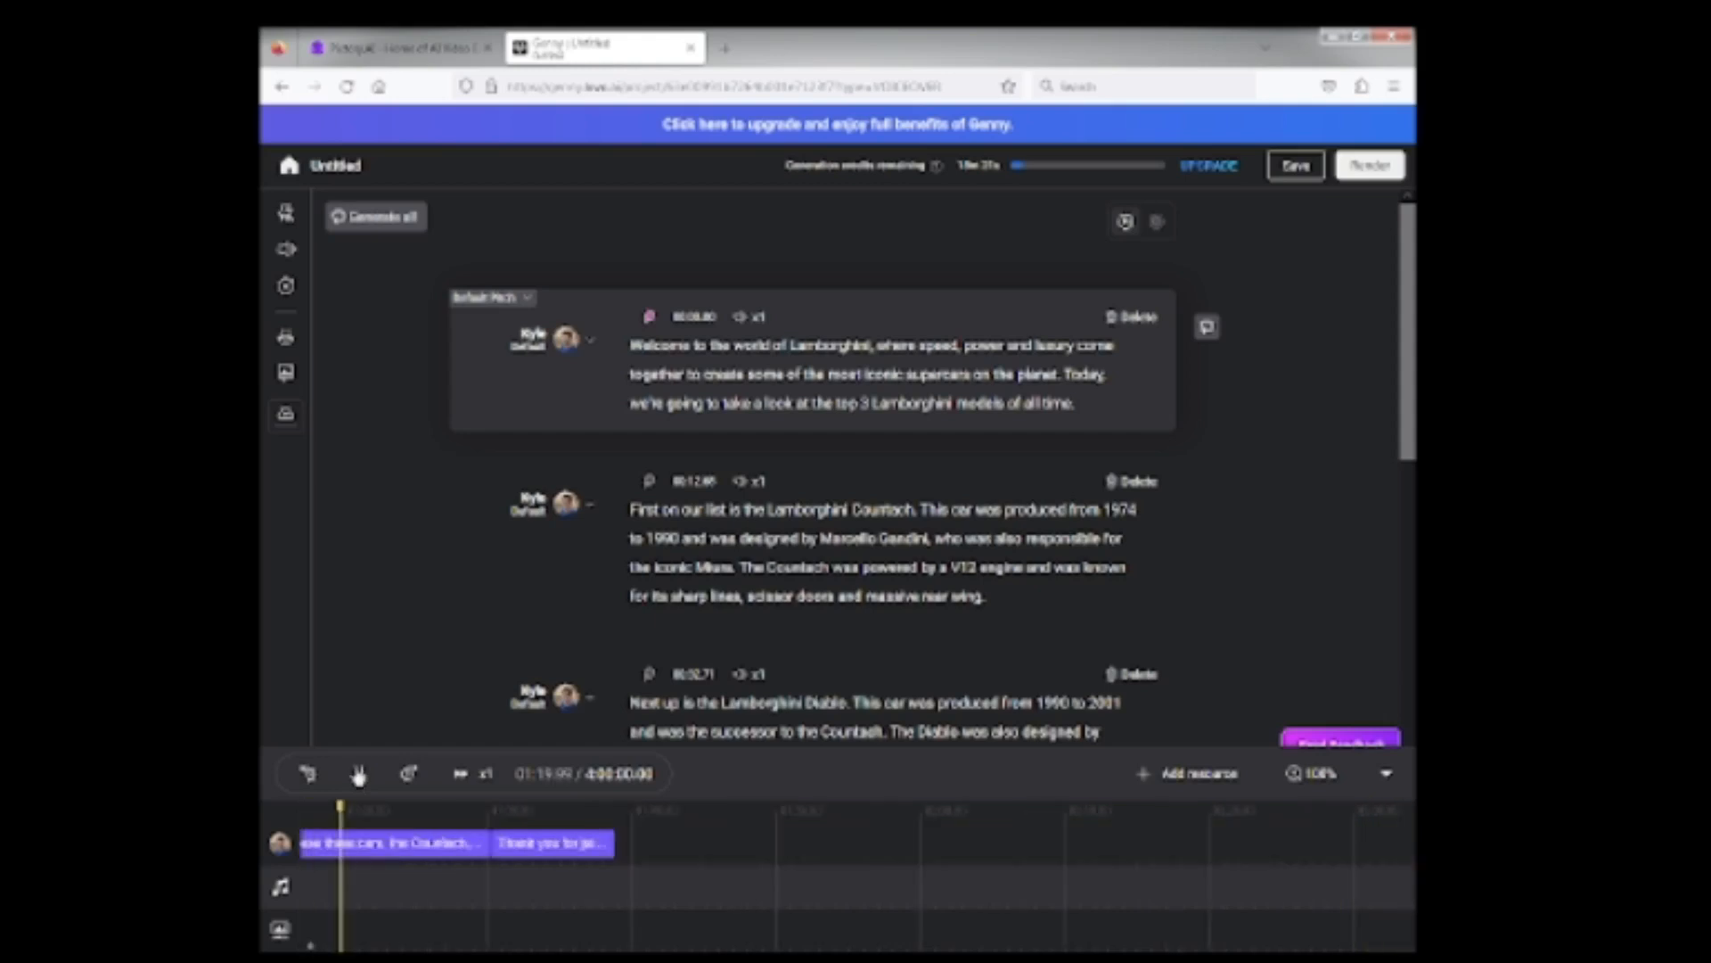
pyautogui.click(357, 774)
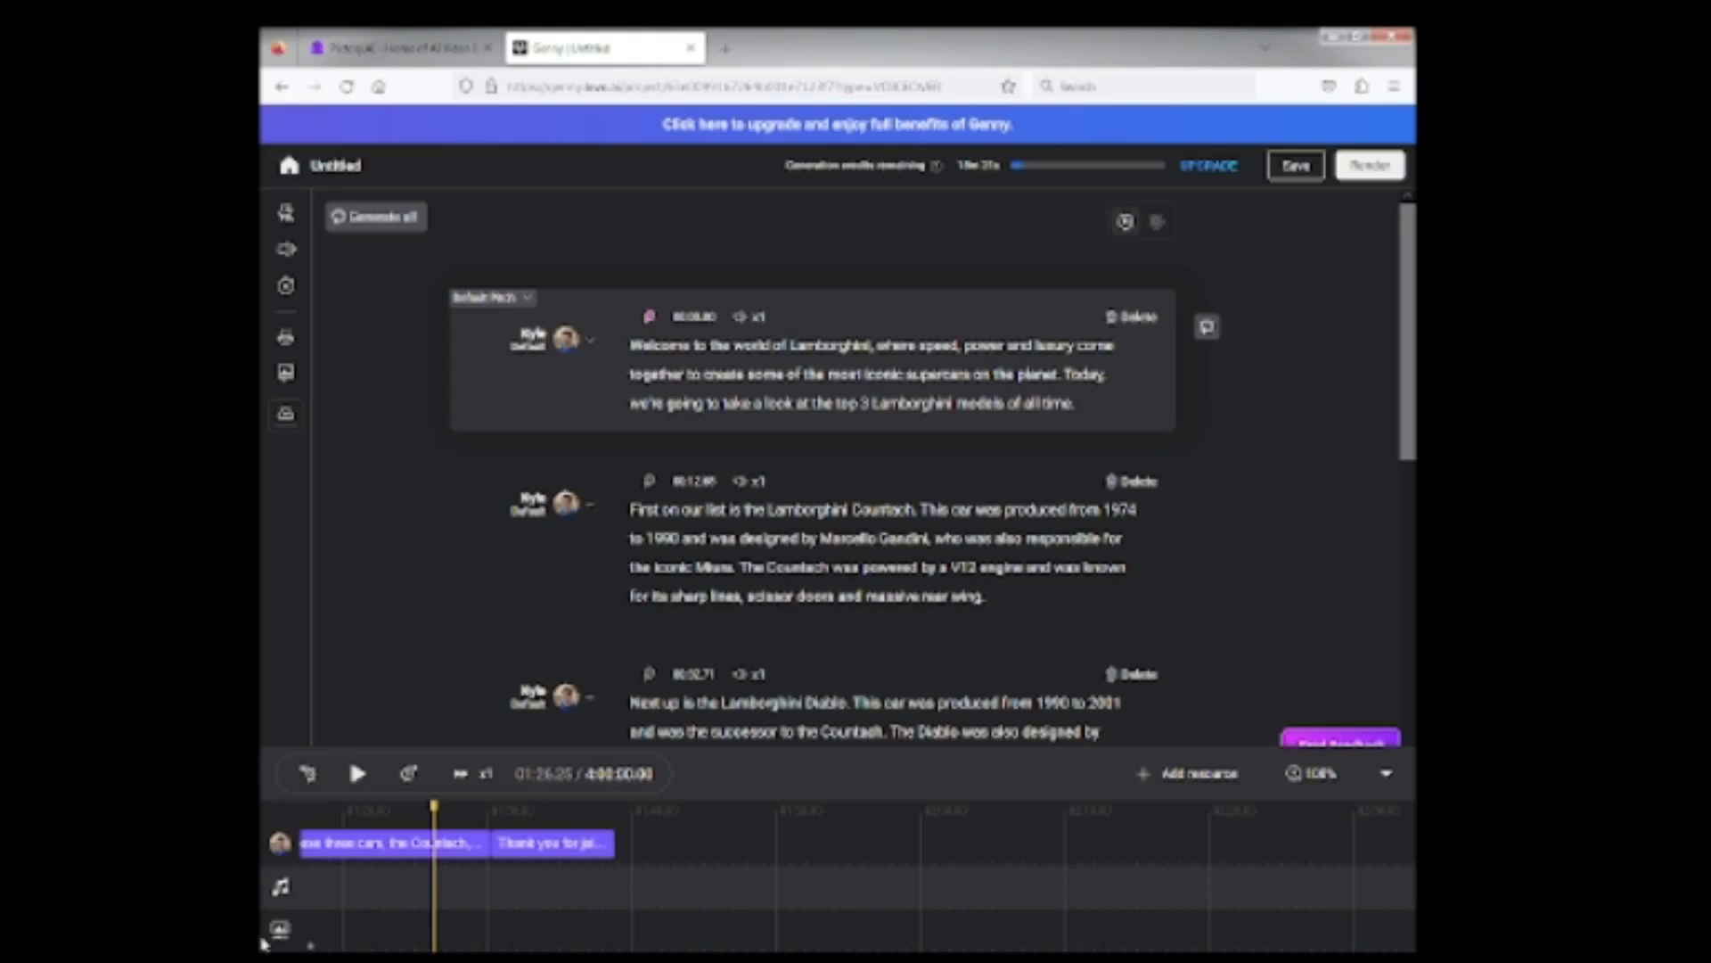
# Save the project and render the voice-over as an mp3 file named Lamborghini
pyautogui.click(1294, 167)
pyautogui.click(1370, 170)
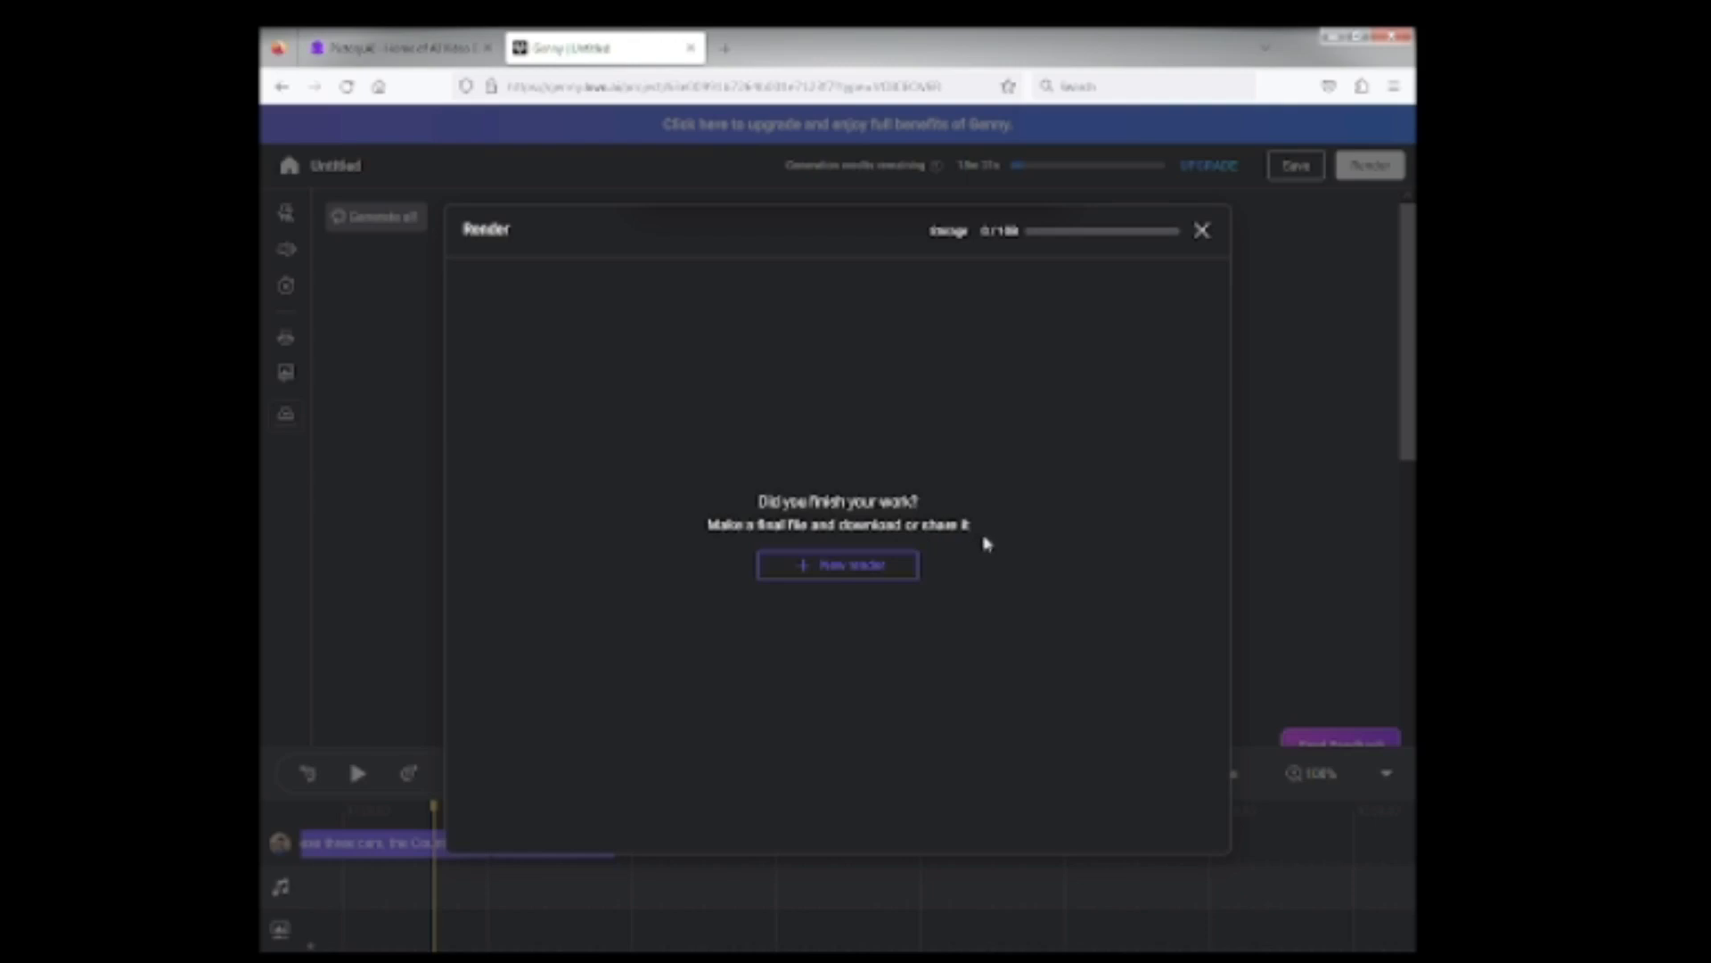
pyautogui.click(842, 575)
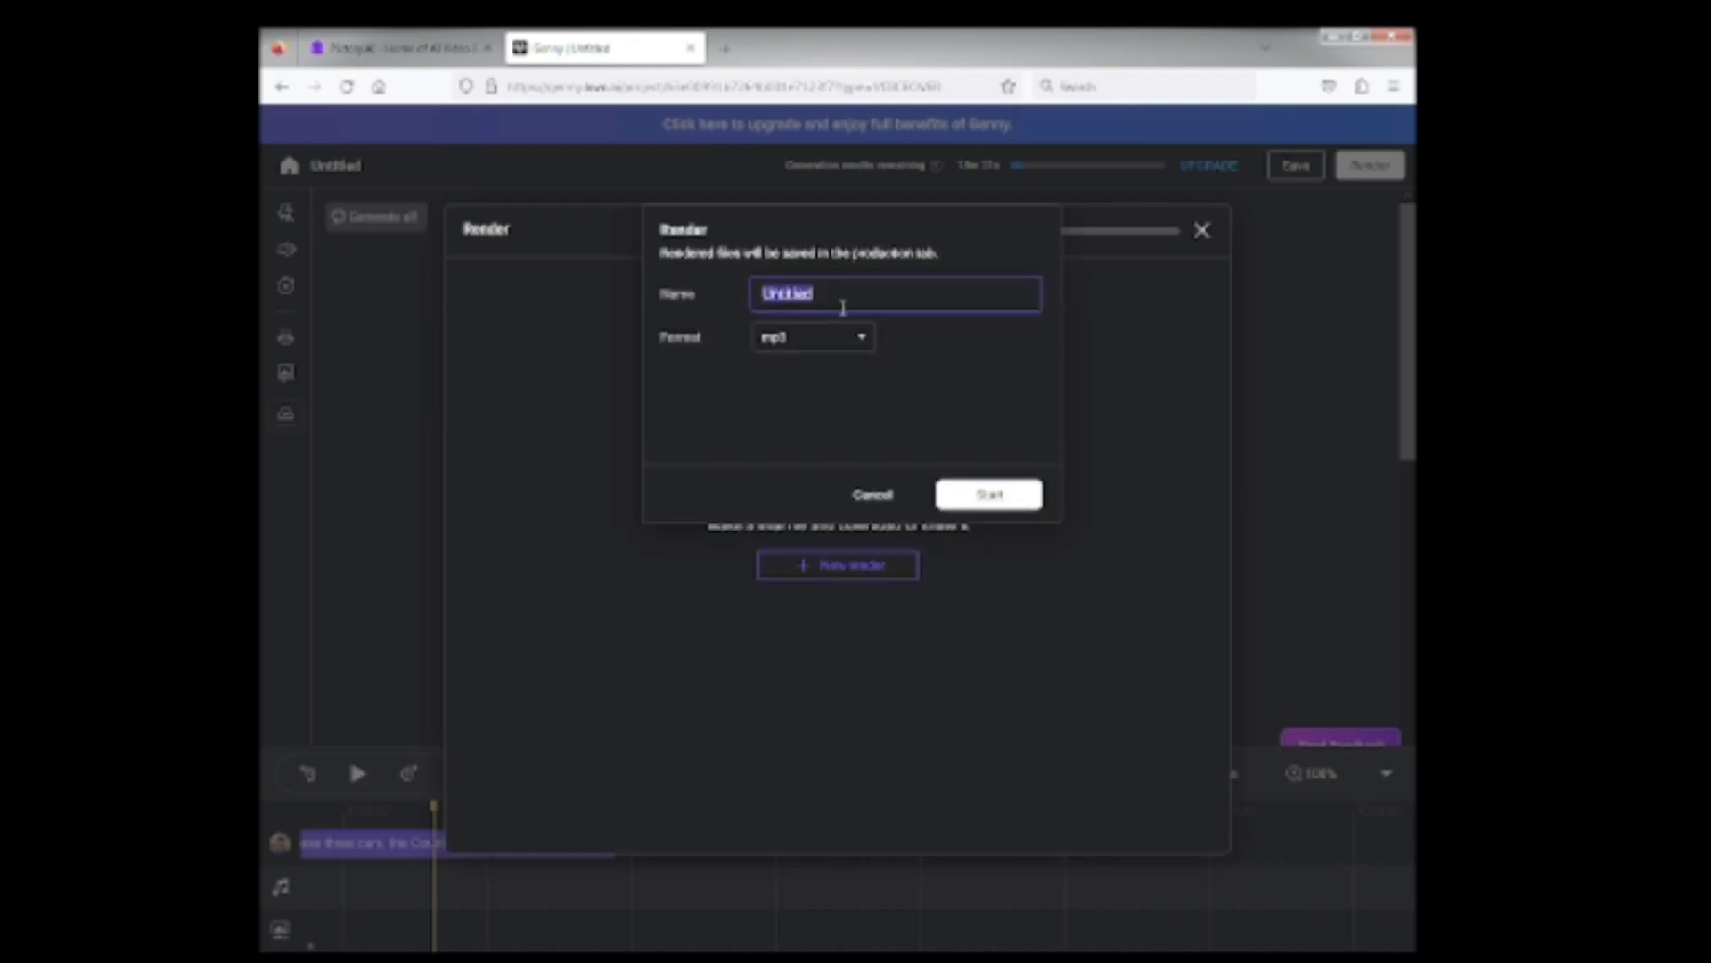
pyautogui.write('Lamborghini')
pyautogui.click(868, 340)
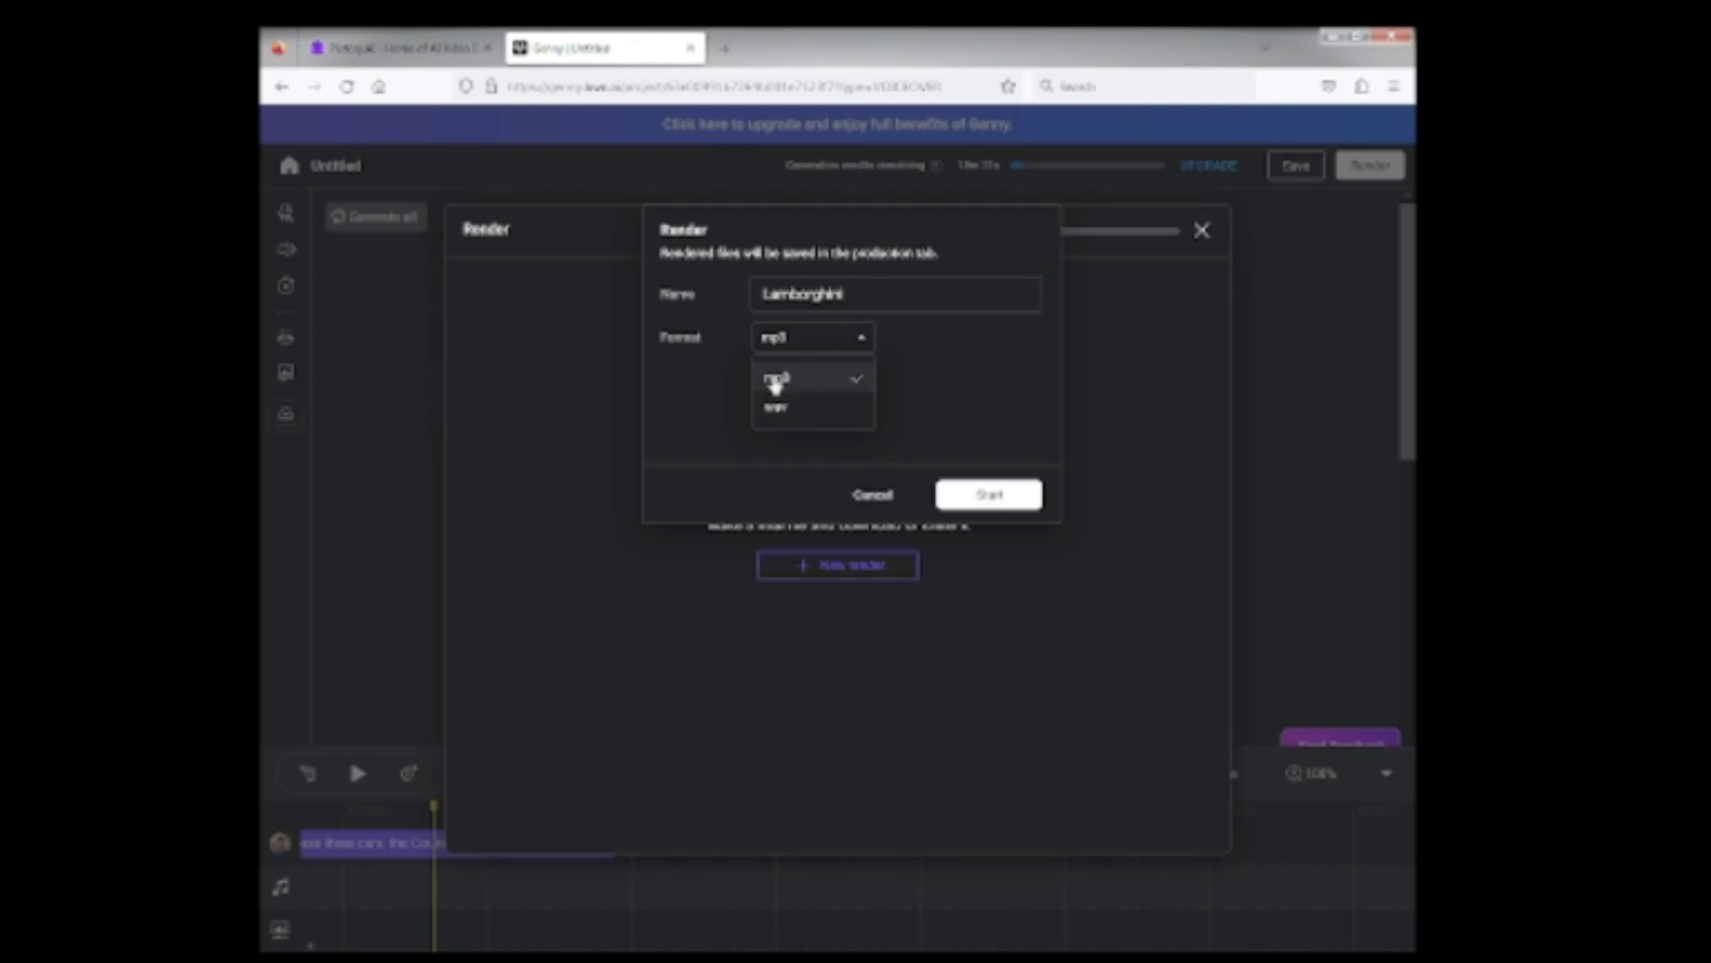
pyautogui.click(864, 344)
pyautogui.click(1003, 494)
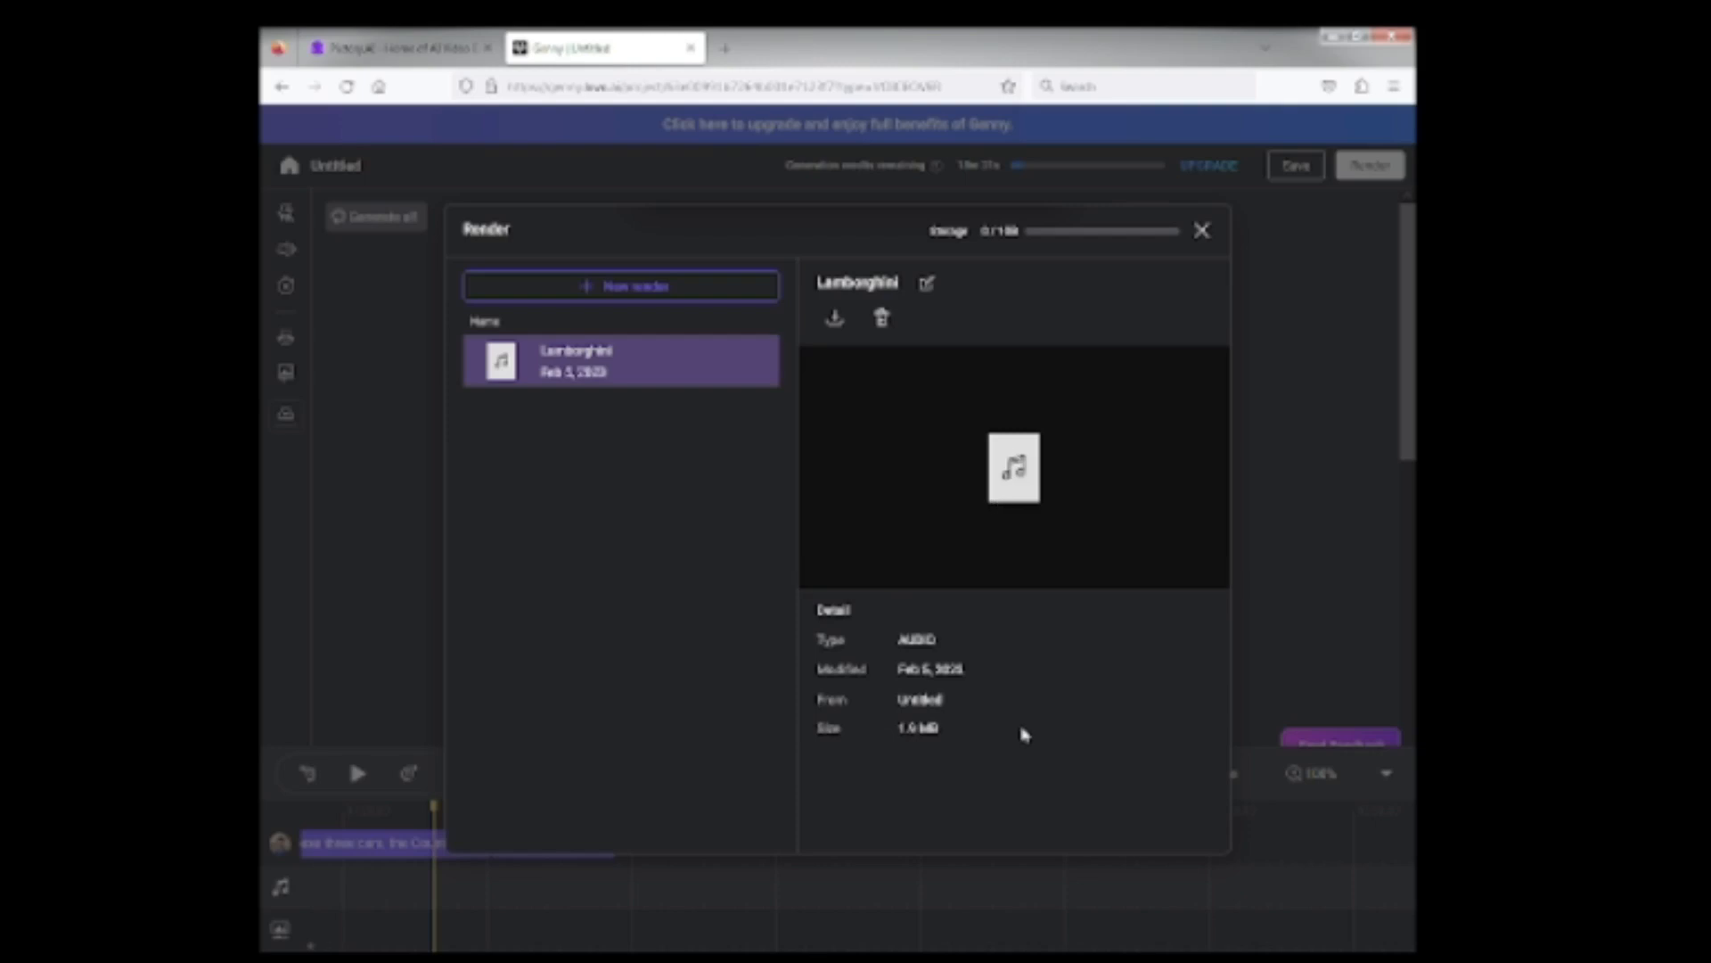
# Download the rendered Lamborghini audio, submitting a five-star voice review to start the download
pyautogui.click(836, 319)
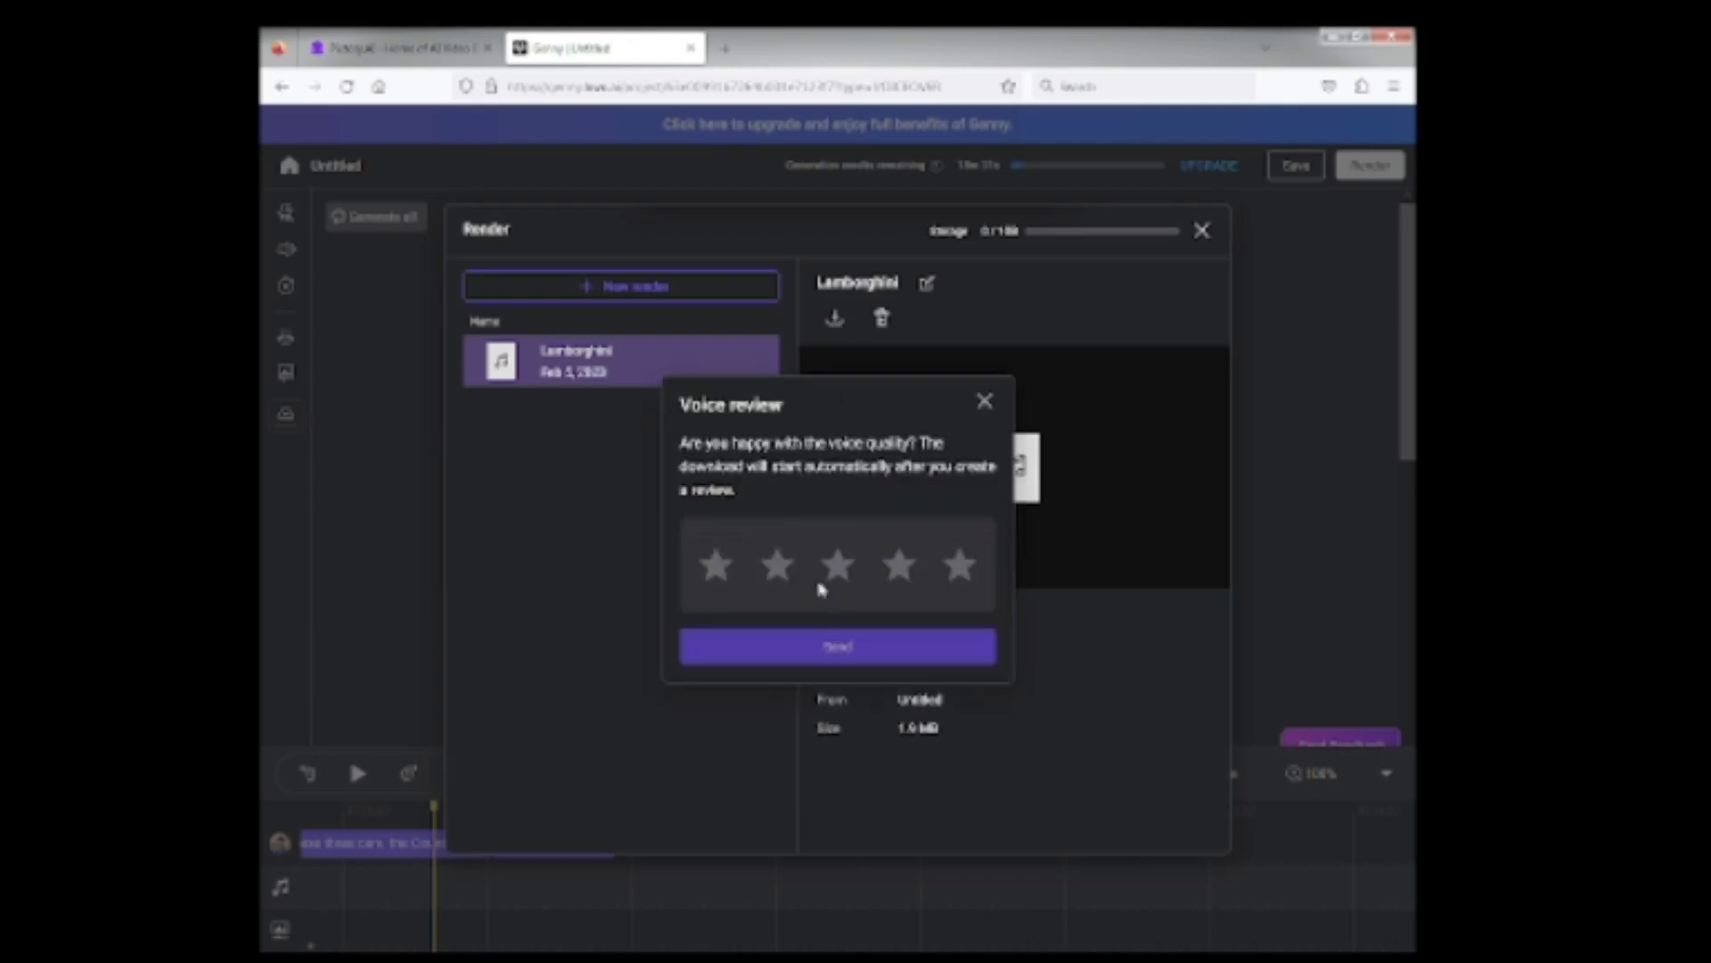
pyautogui.click(968, 571)
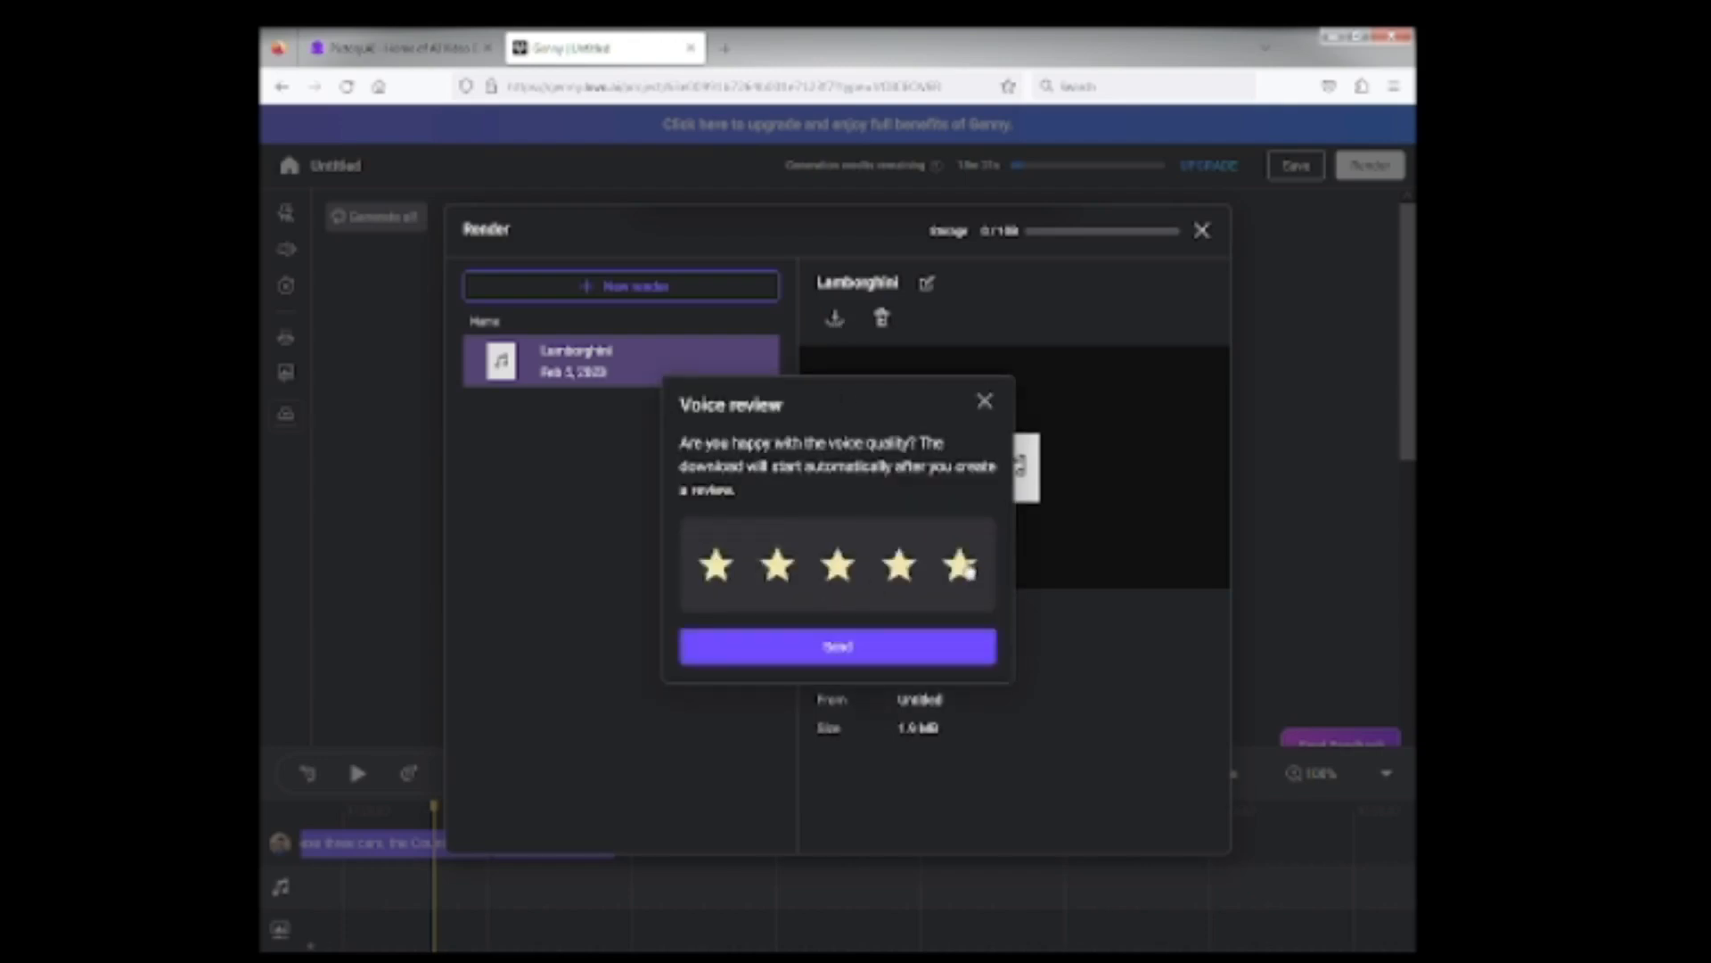
pyautogui.click(881, 649)
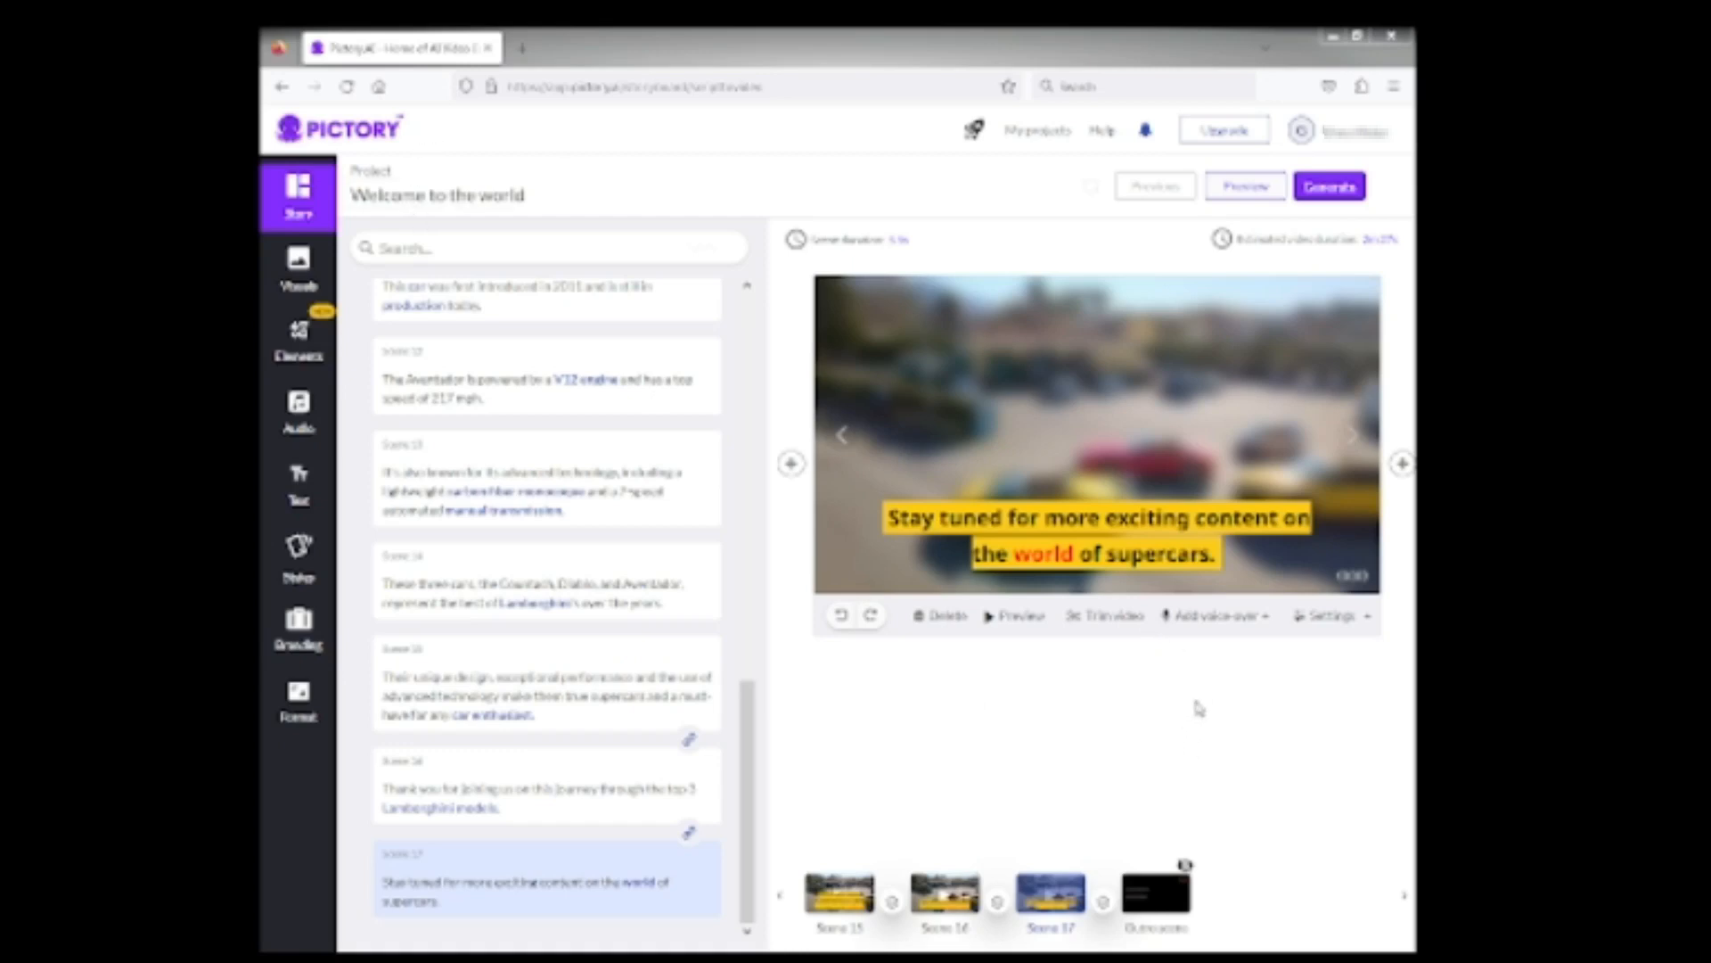
# Switch to the Pictory project and upload the downloaded Lamborghini audio file as a voice-over
pyautogui.click(1208, 639)
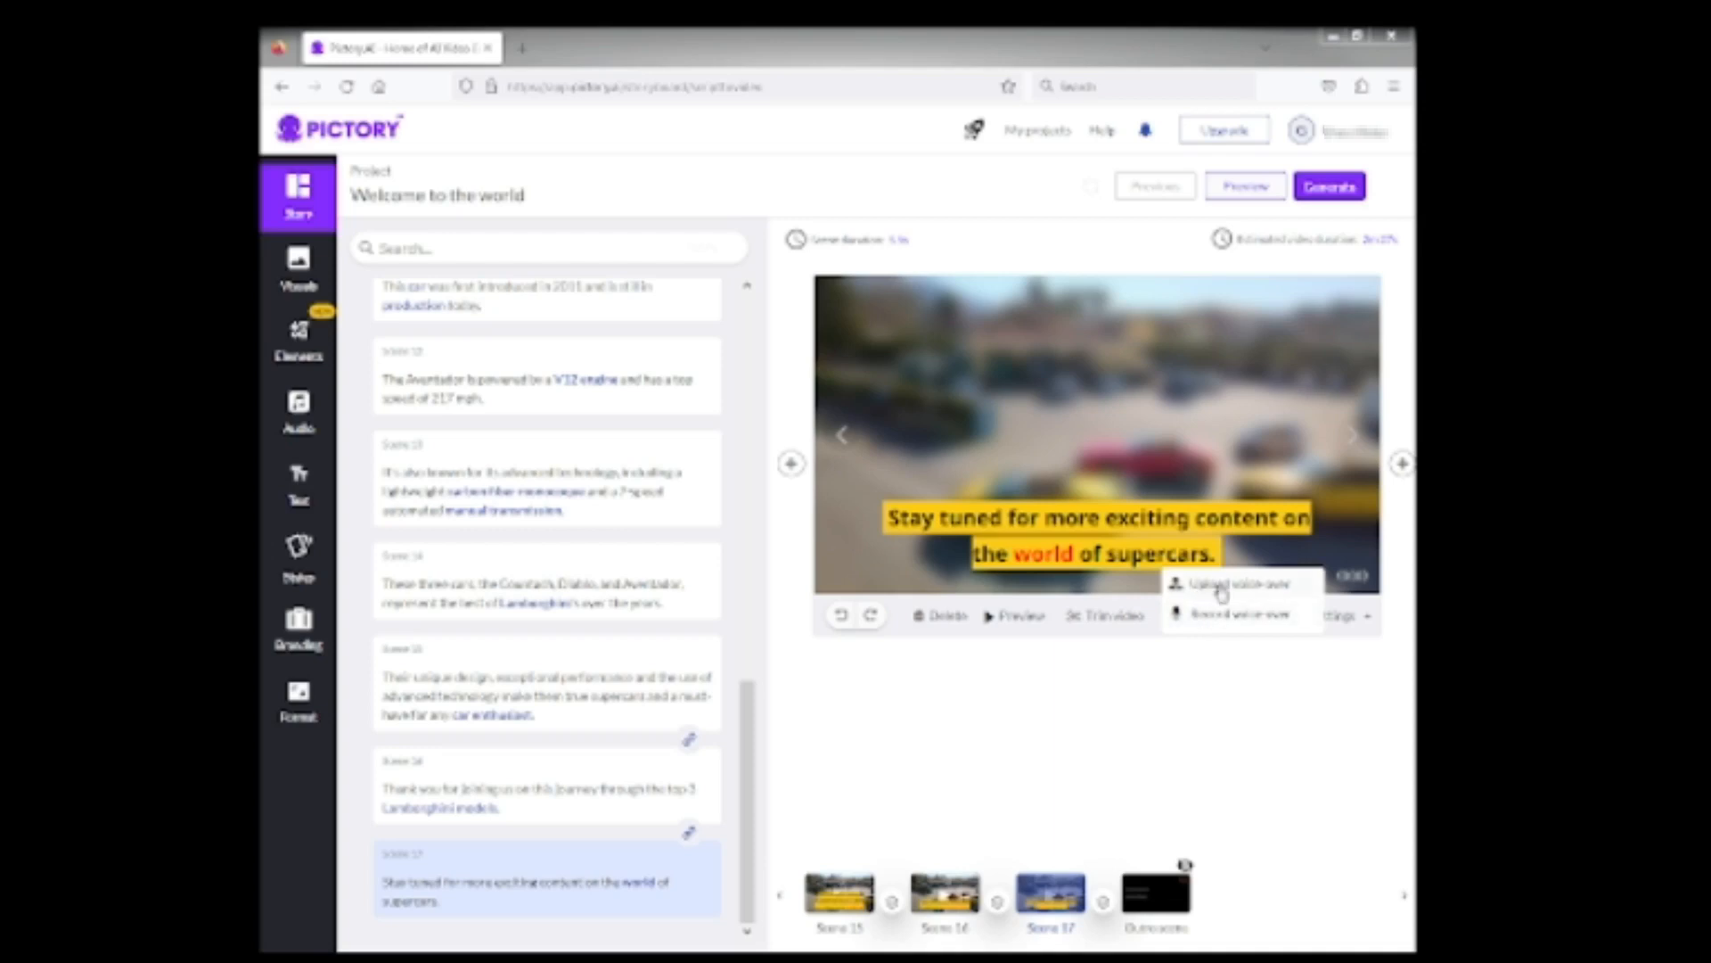
pyautogui.click(1221, 594)
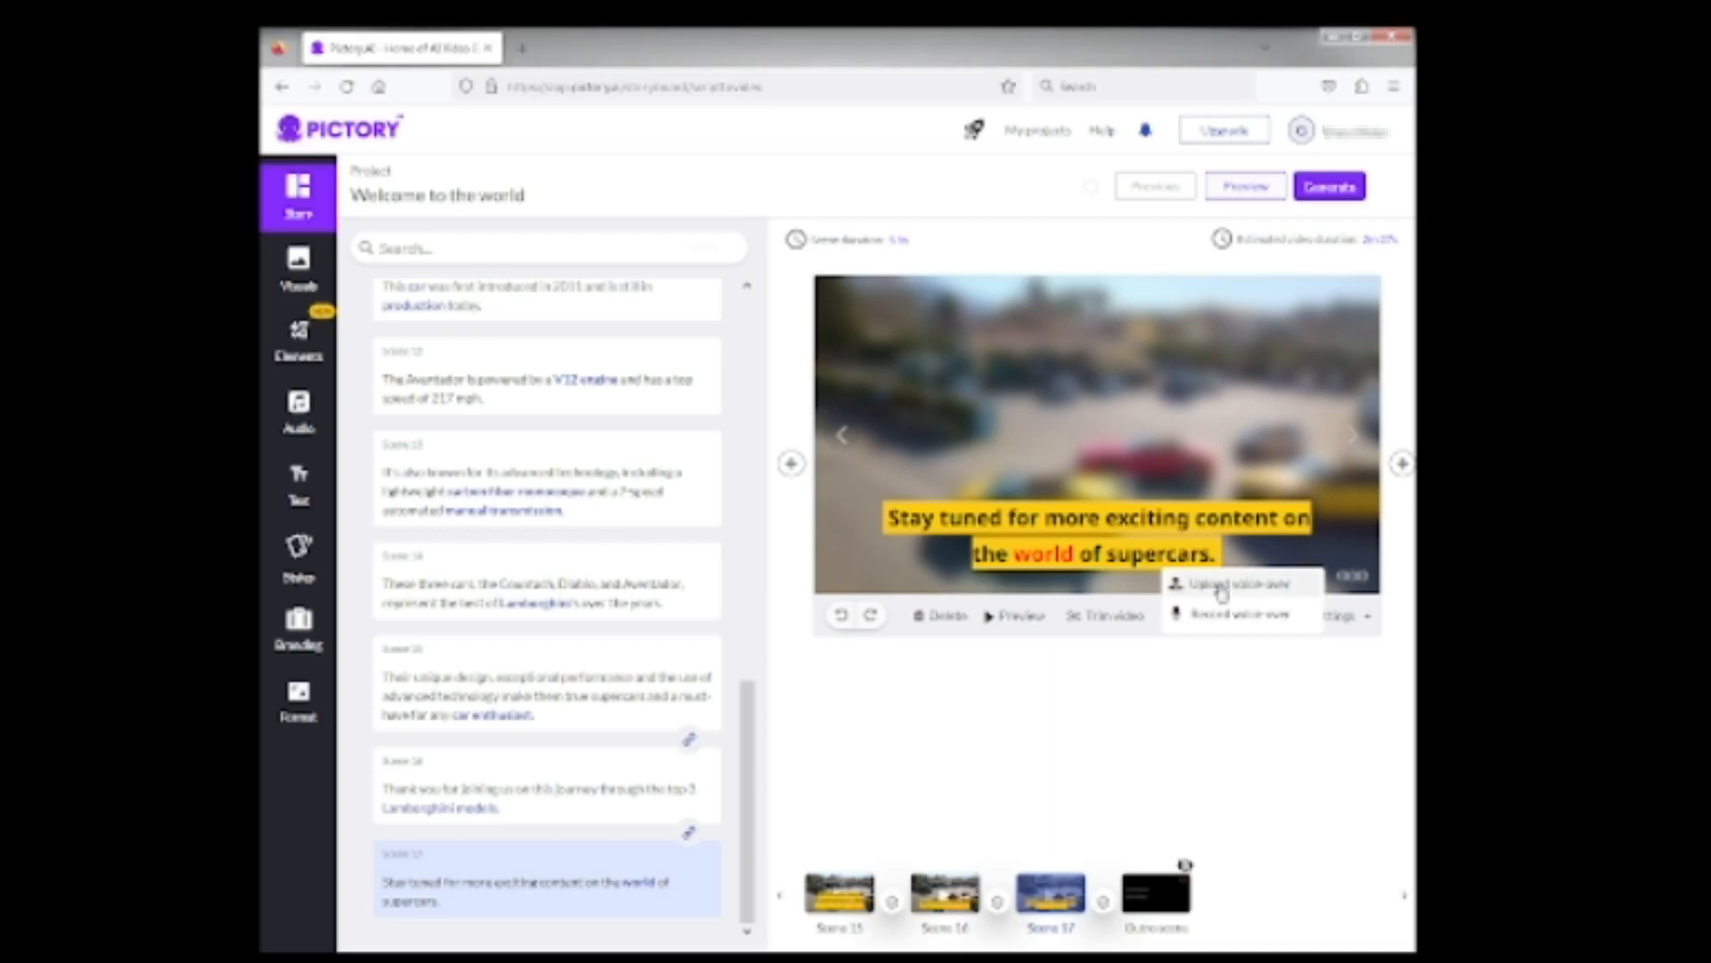
pyautogui.click(1221, 594)
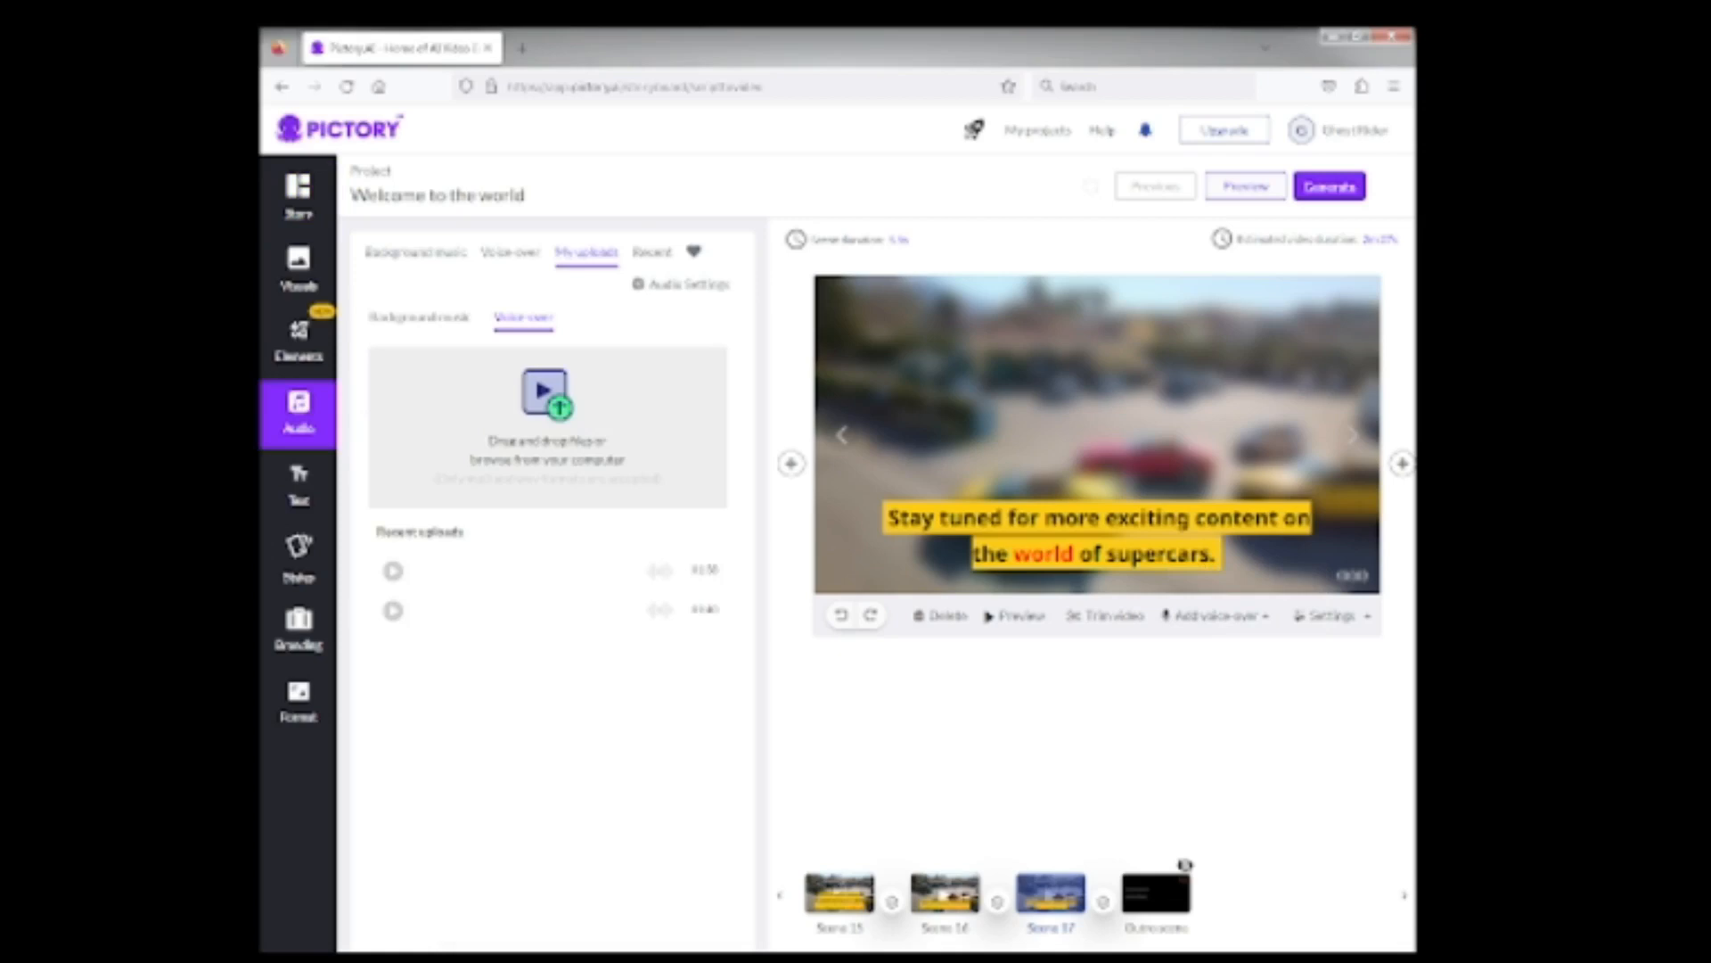
pyautogui.moveTo(1449, 583); pyautogui.dragTo(535, 475)
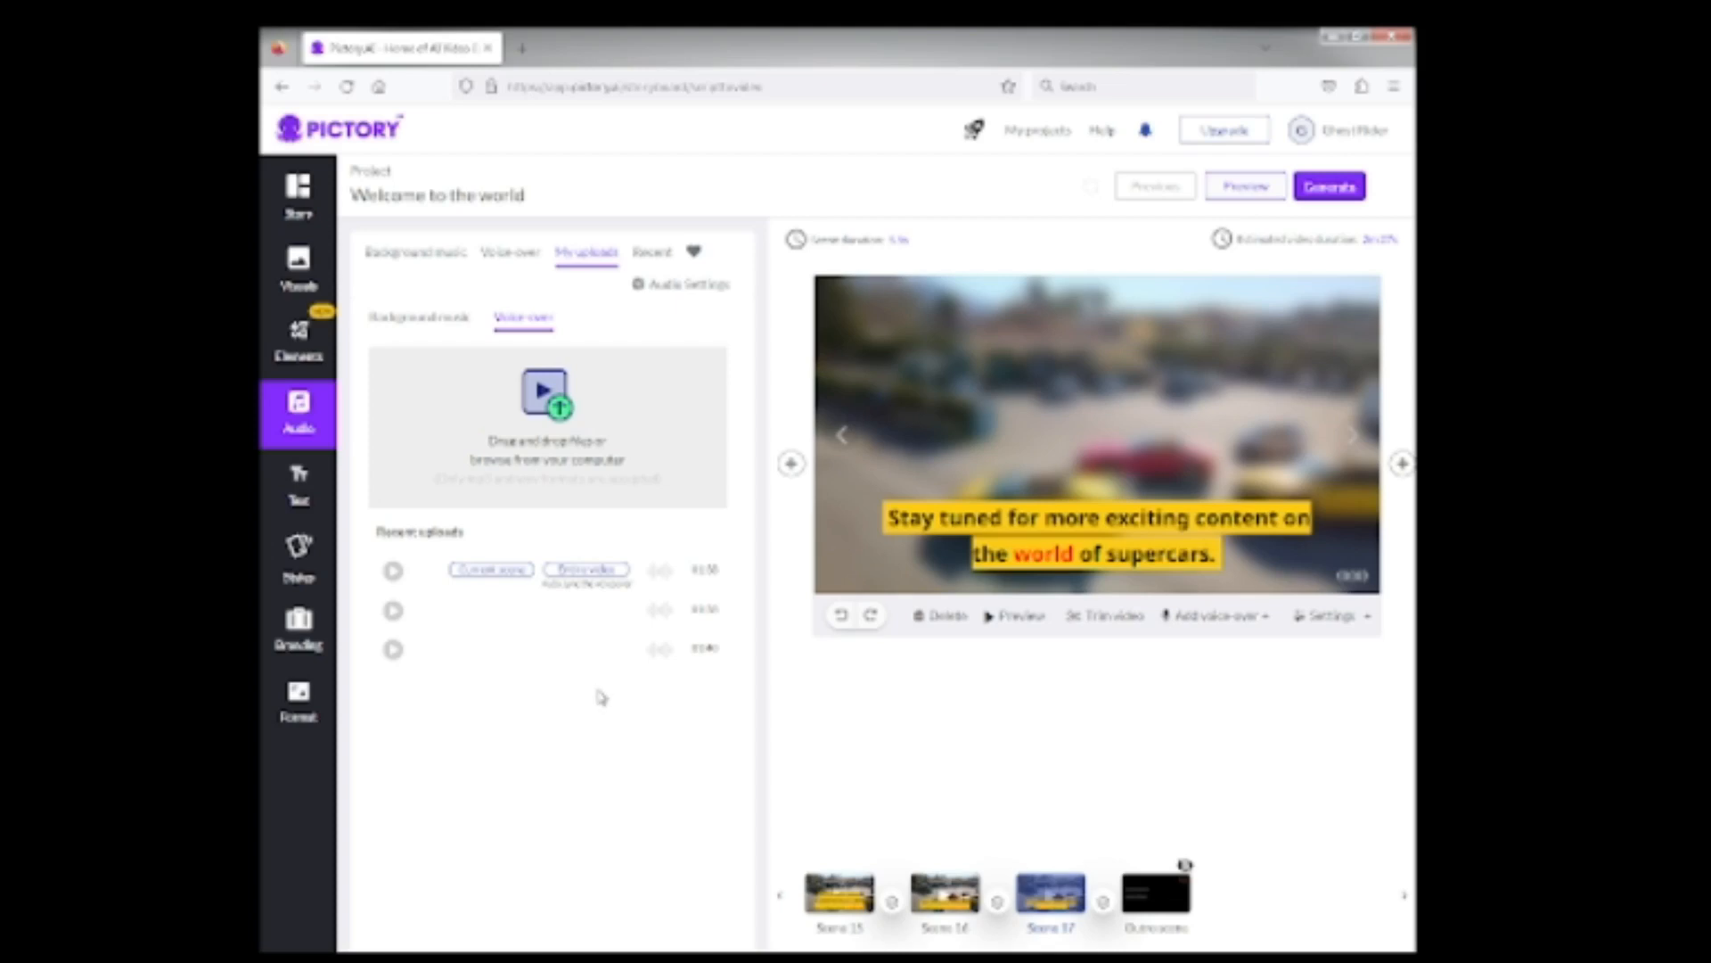
# Apply the newly uploaded voice-over to the entire video with auto-sync, and close the resulting preview
pyautogui.moveTo(513, 623)
pyautogui.moveTo(588, 651)
pyautogui.click(588, 571)
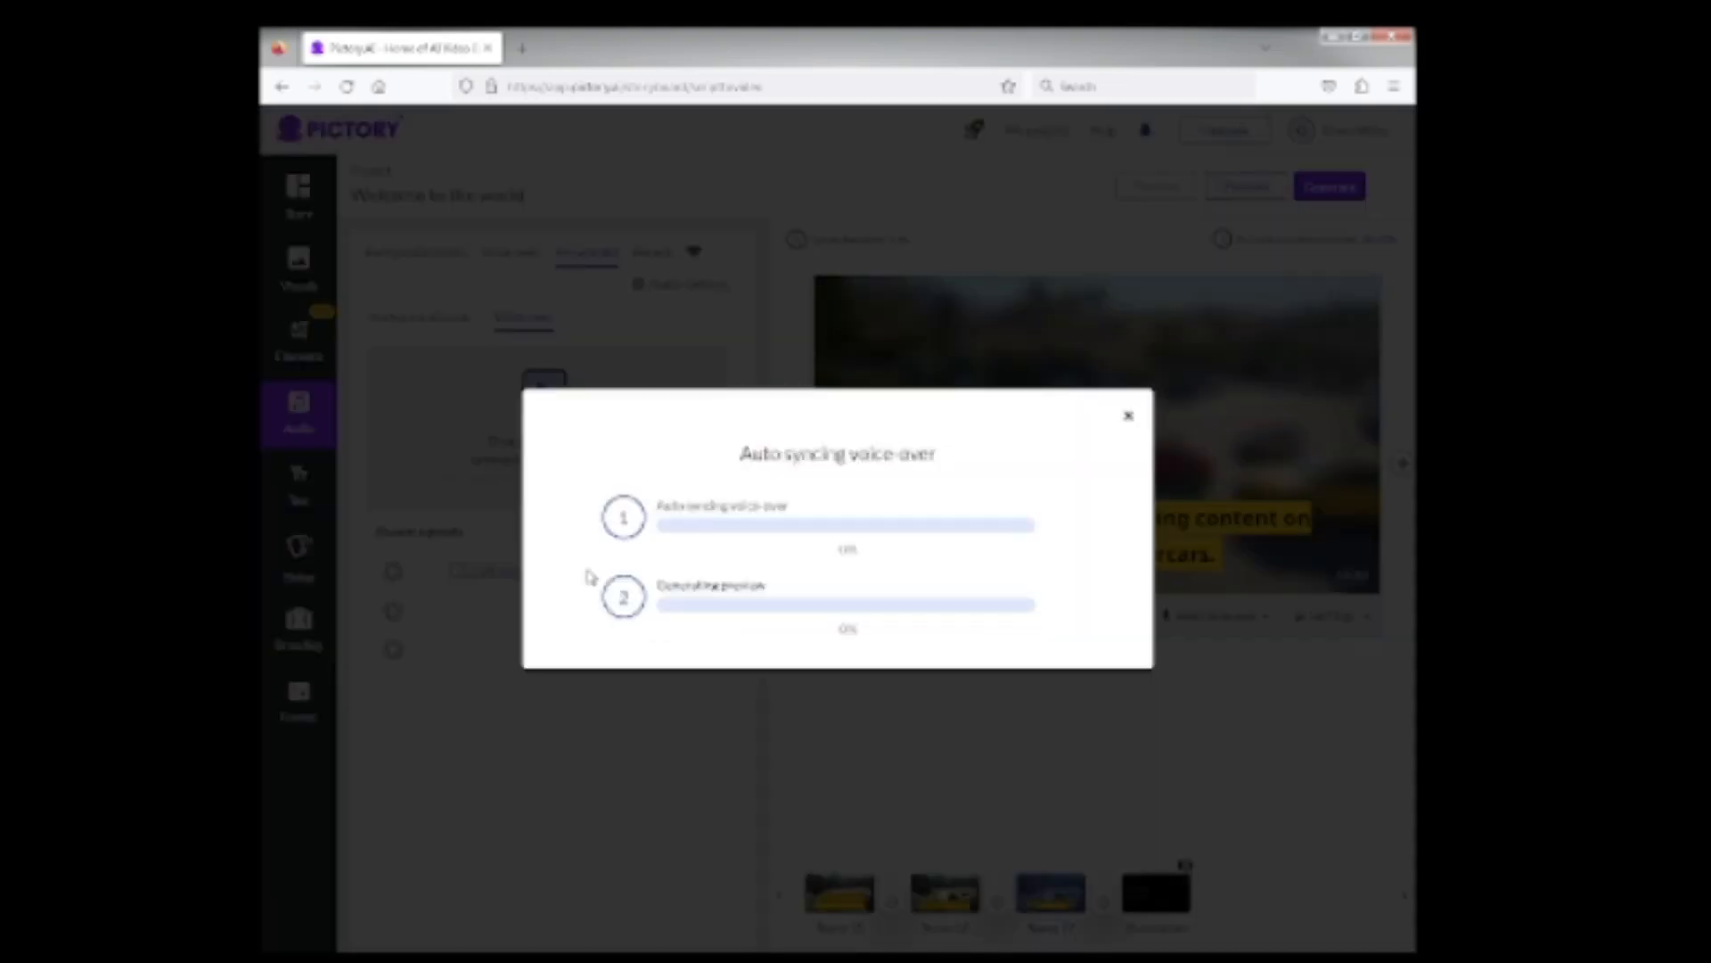
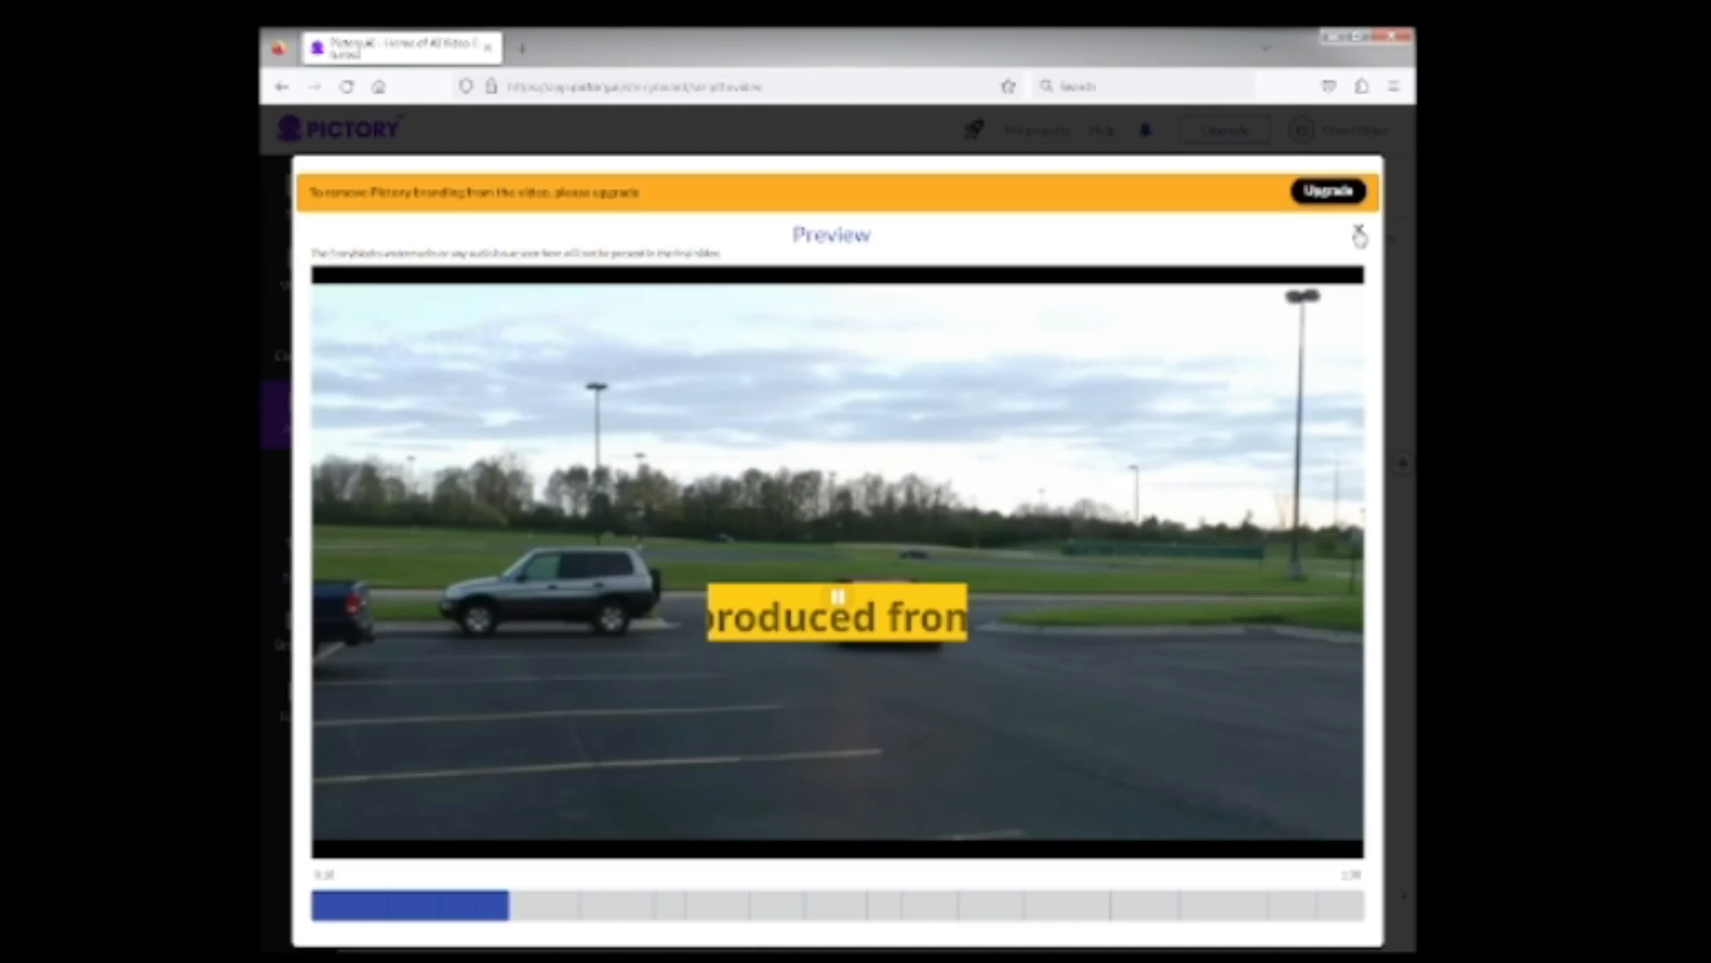
pyautogui.click(1359, 235)
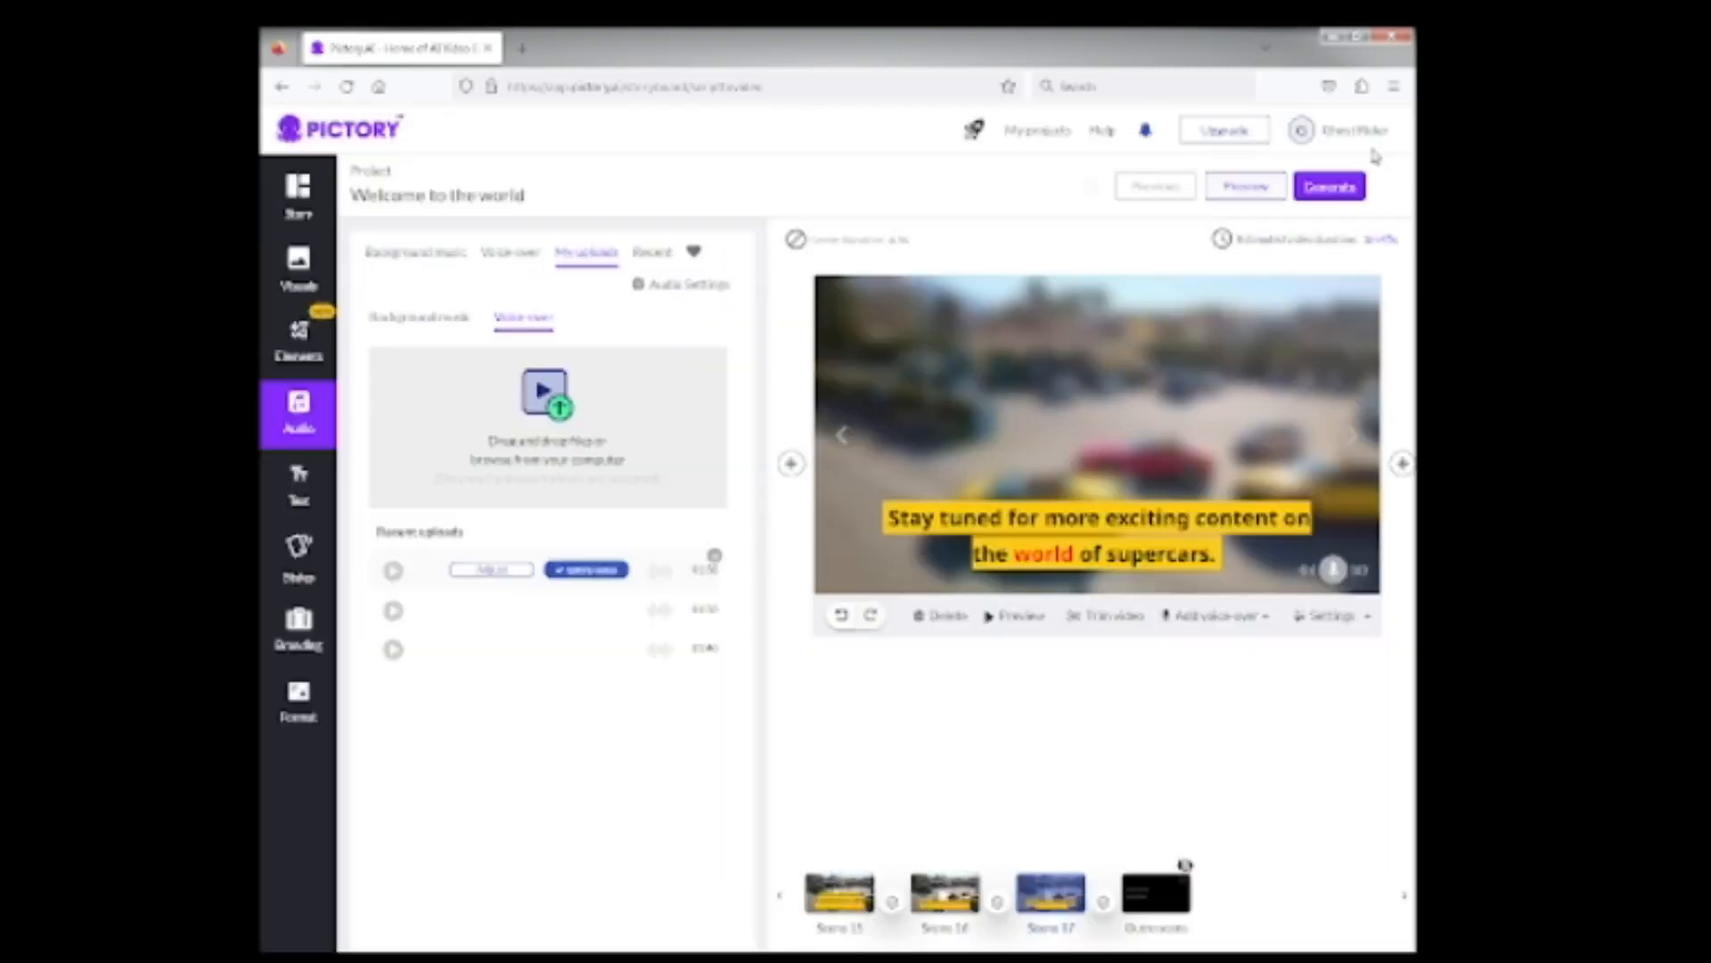
# Generate the project as a video, download the finished file and close the generation dialog
pyautogui.click(1338, 187)
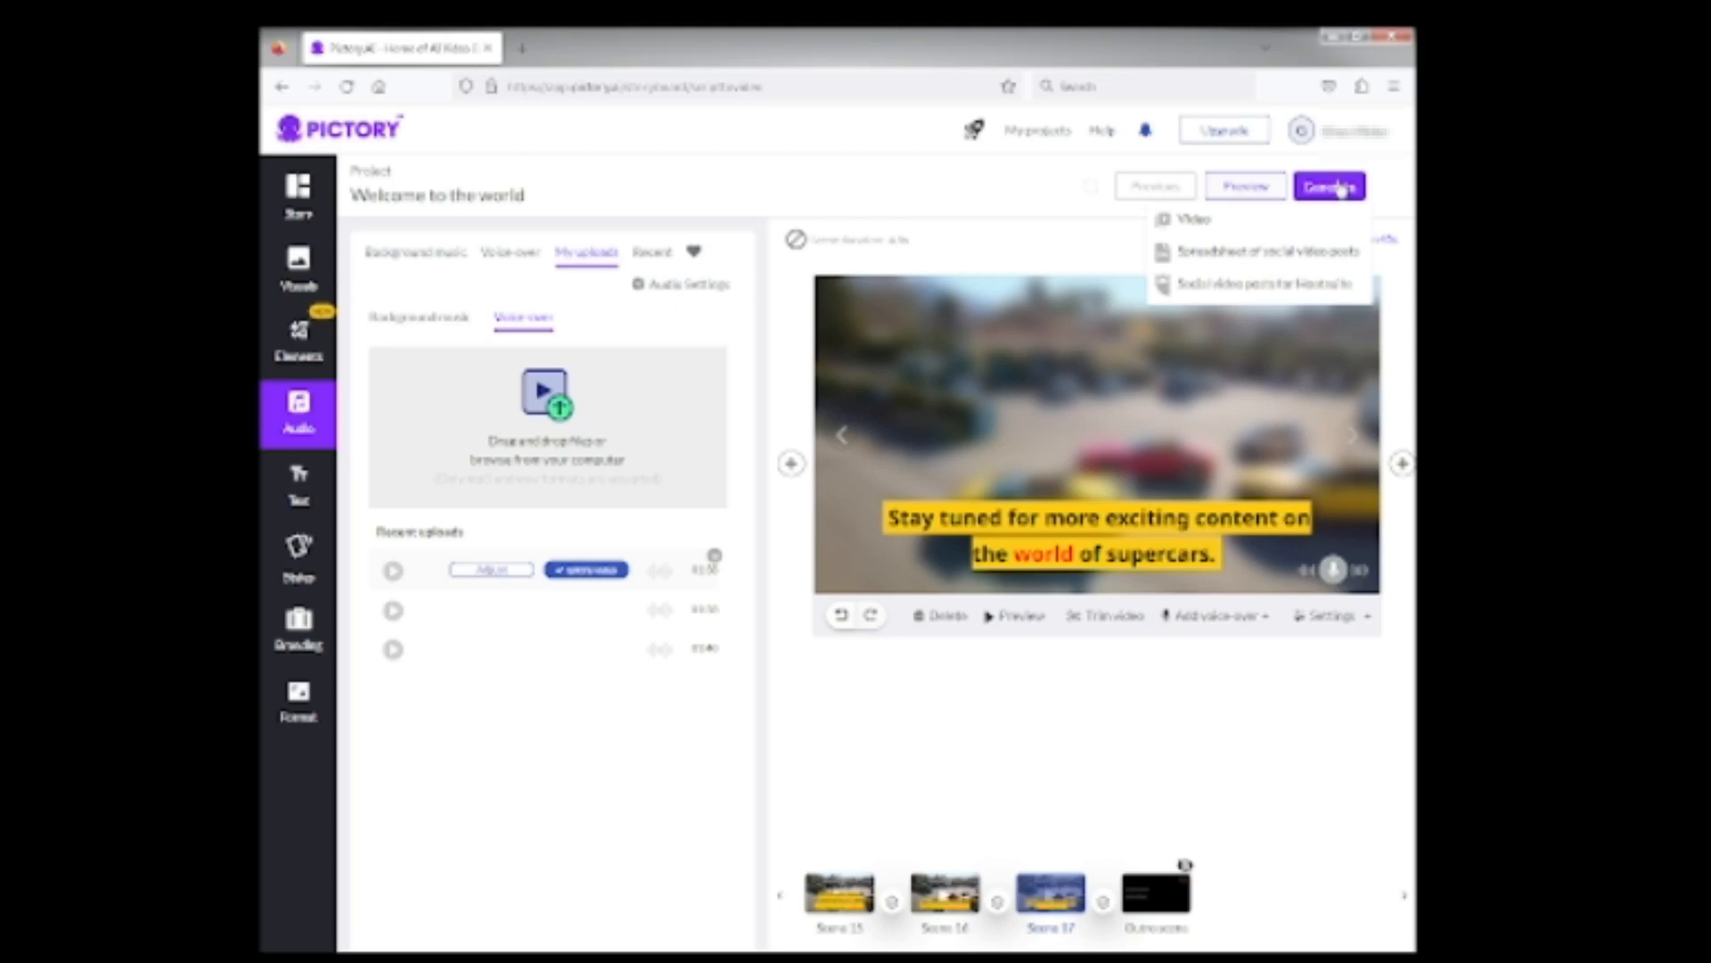
pyautogui.click(1190, 220)
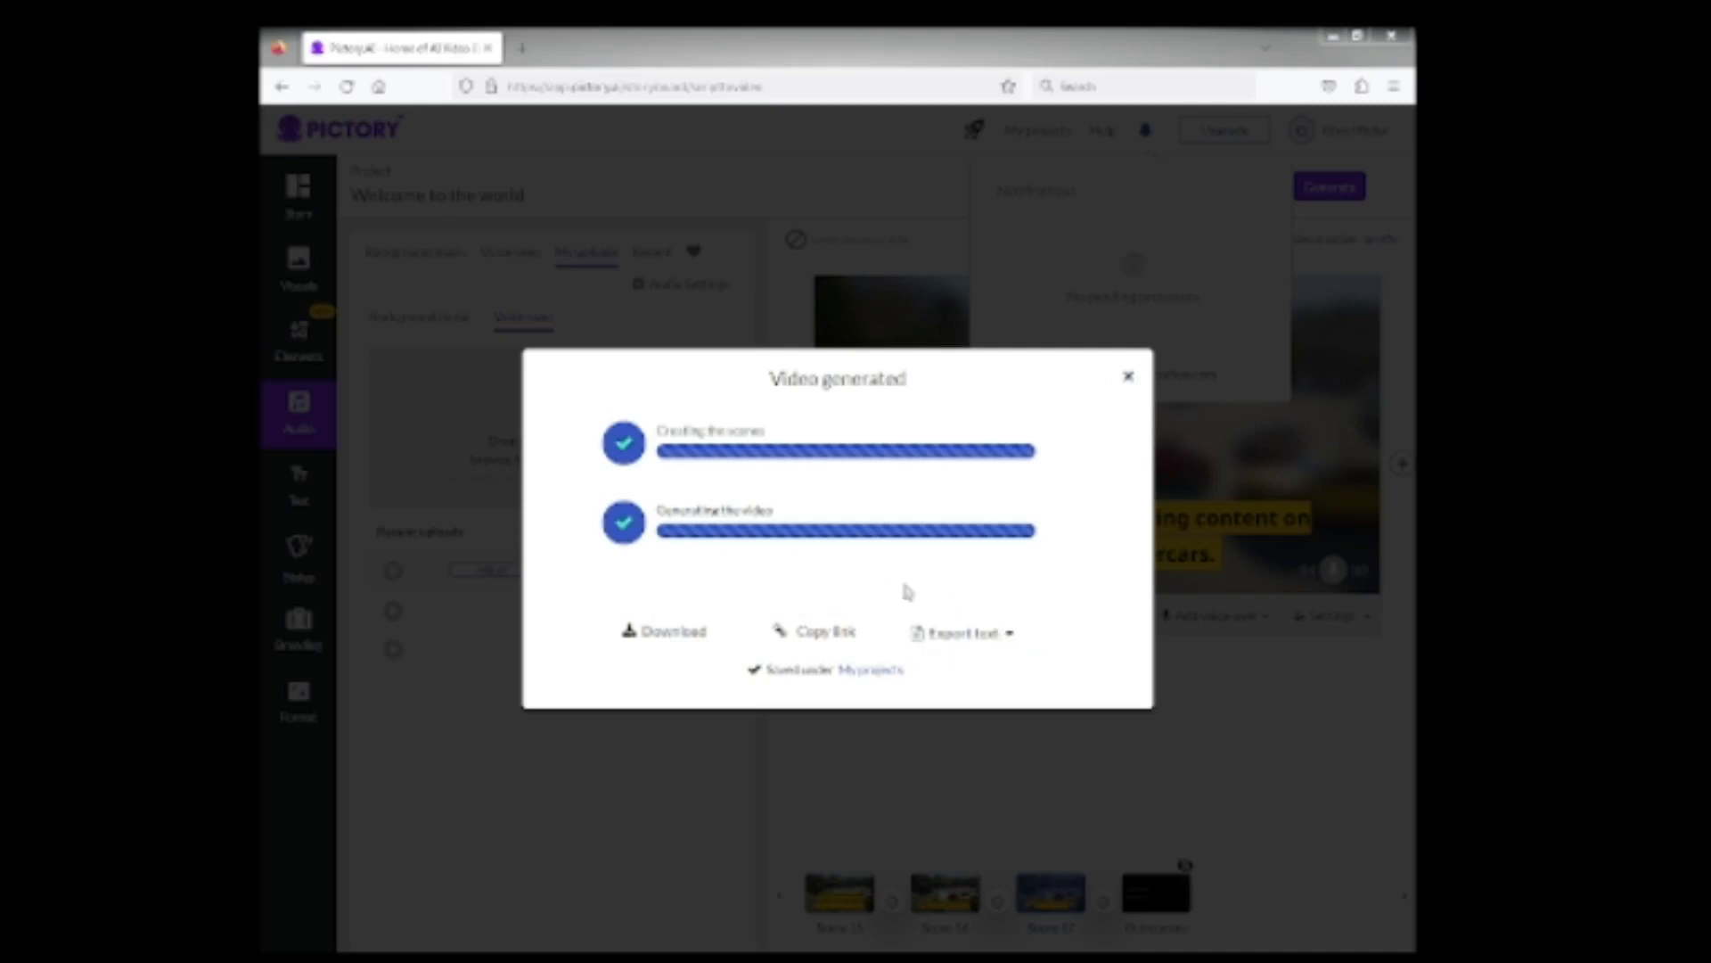
pyautogui.click(655, 637)
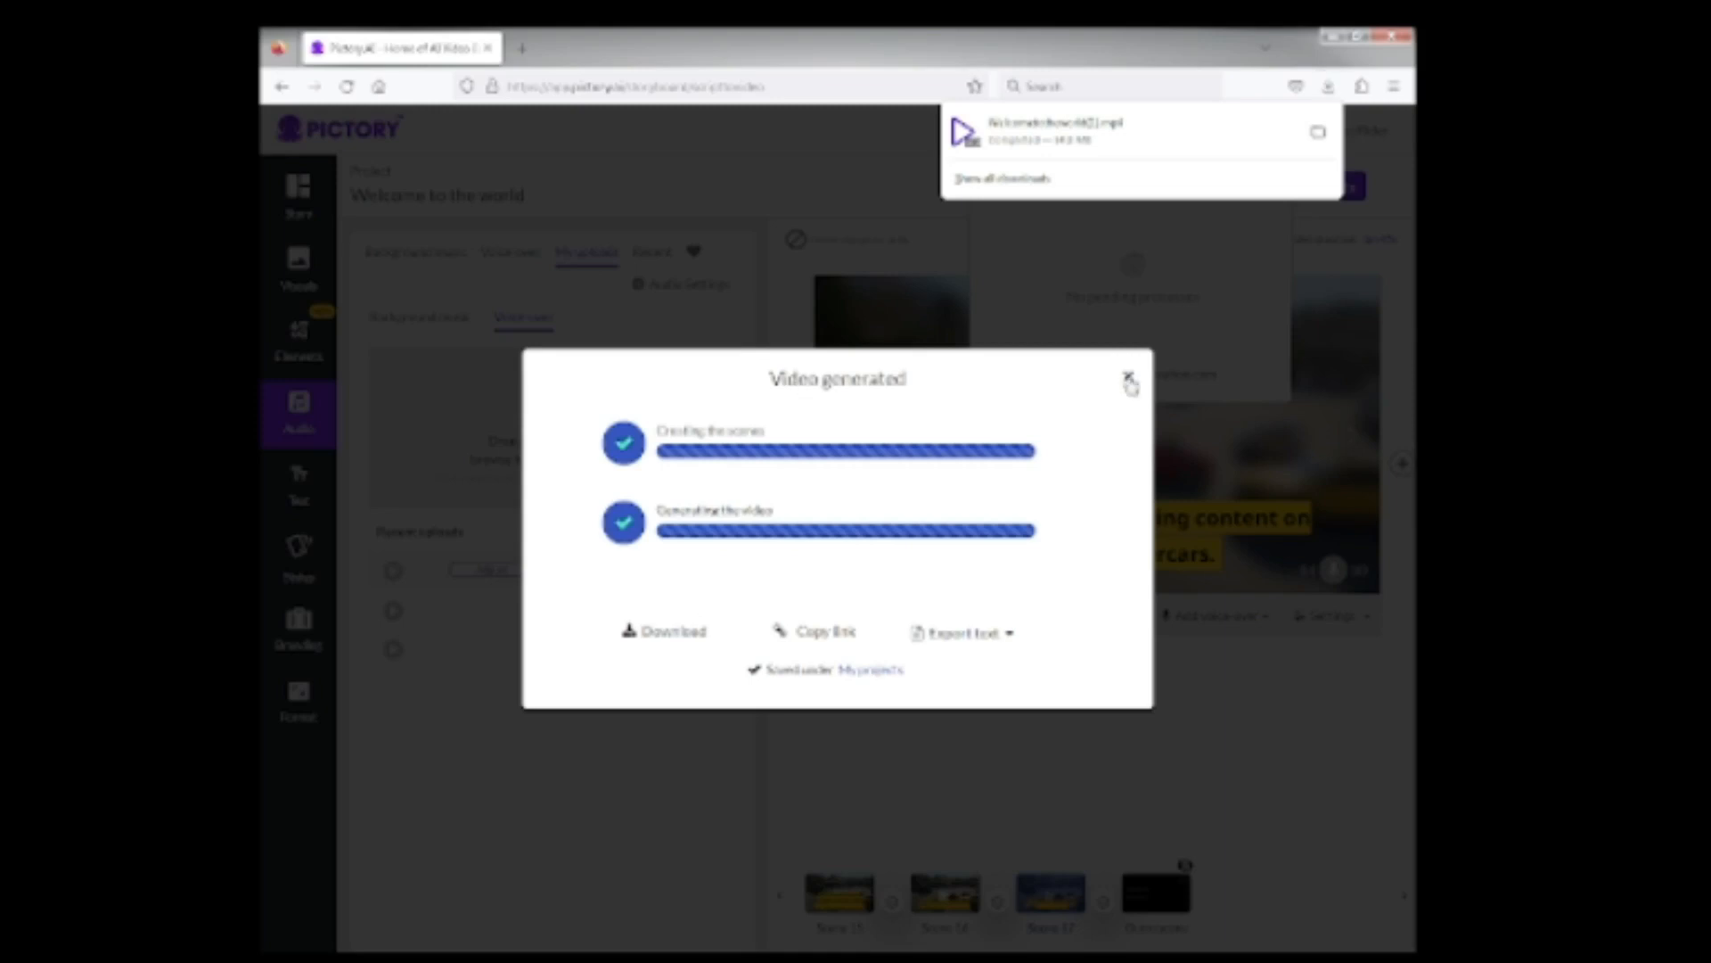
pyautogui.click(1129, 380)
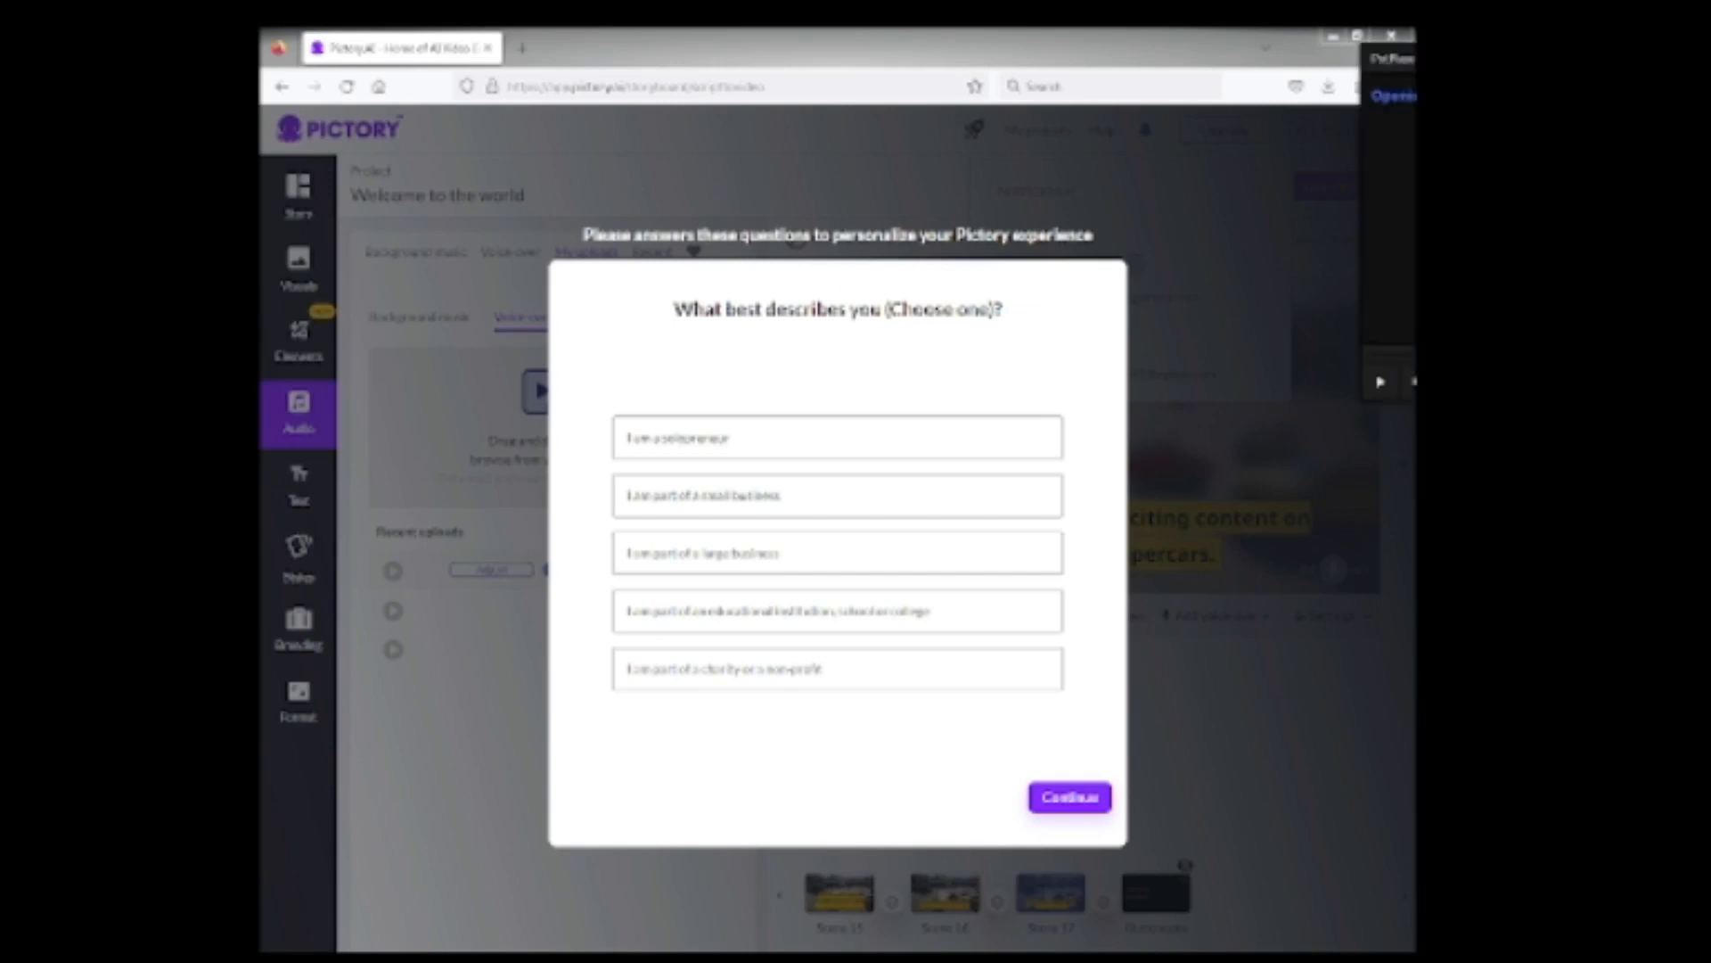
# Watch the downloaded video in PotPlayer at a lower volume, pausing during the Diablo section
pyautogui.moveTo(1058, 179); pyautogui.dragTo(624, 151)
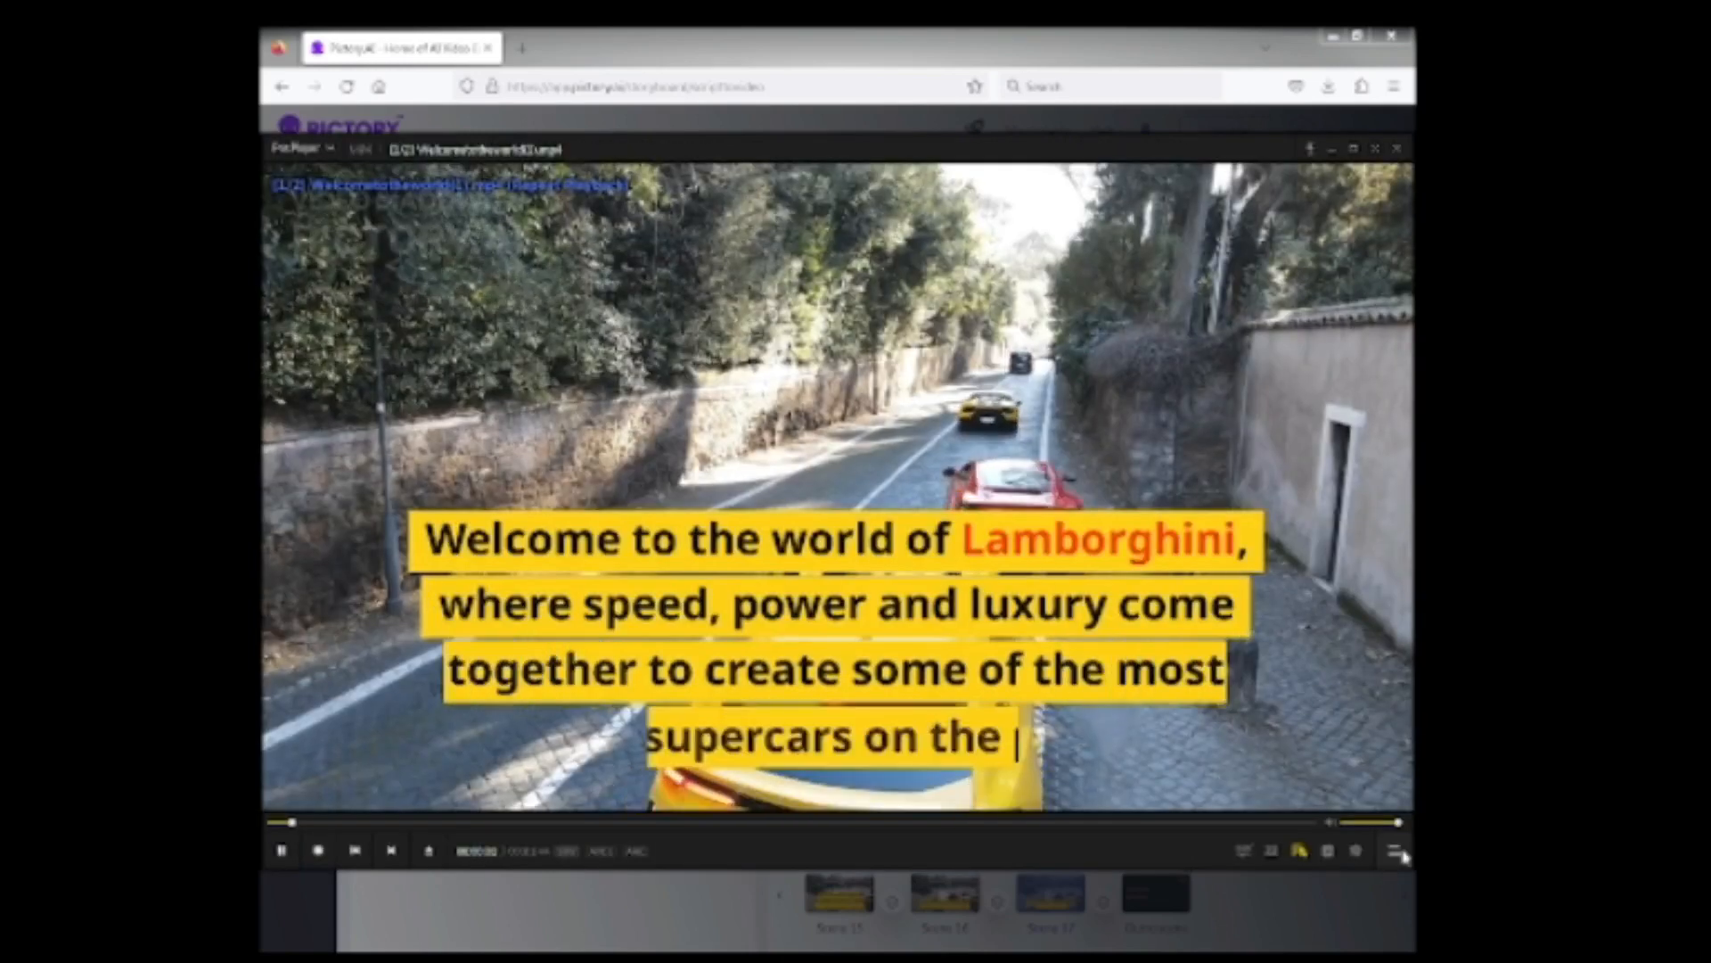
pyautogui.click(1357, 825)
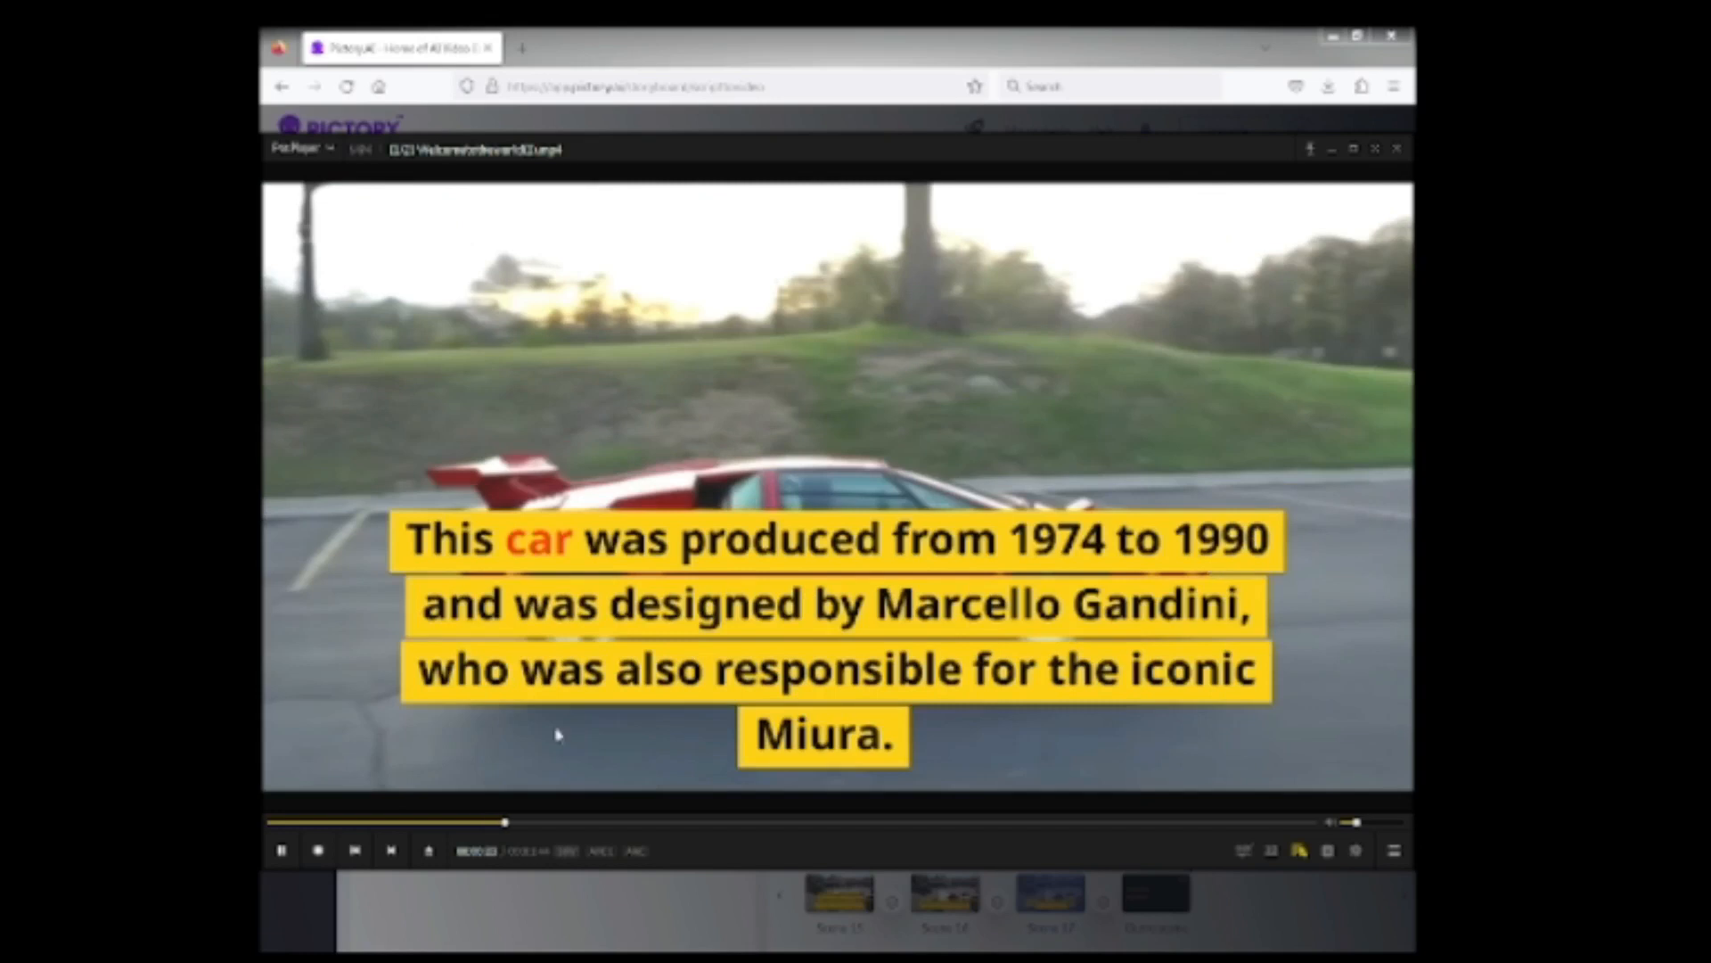
pyautogui.click(281, 852)
pyautogui.click(295, 856)
pyautogui.click(290, 851)
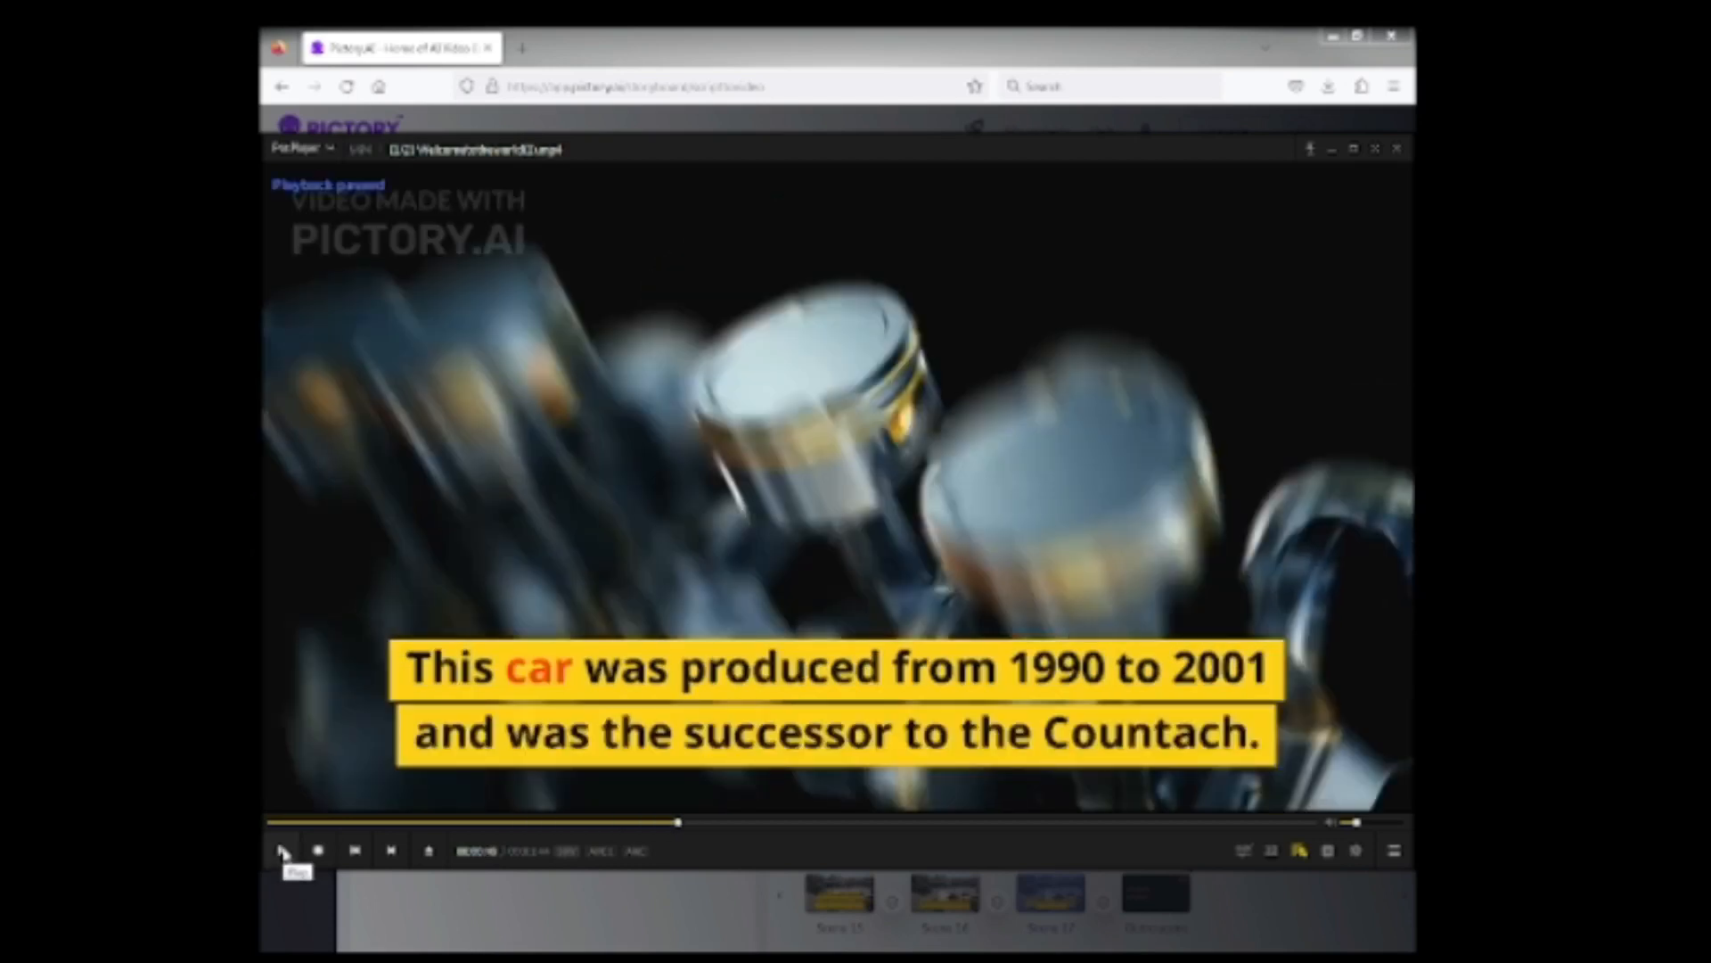